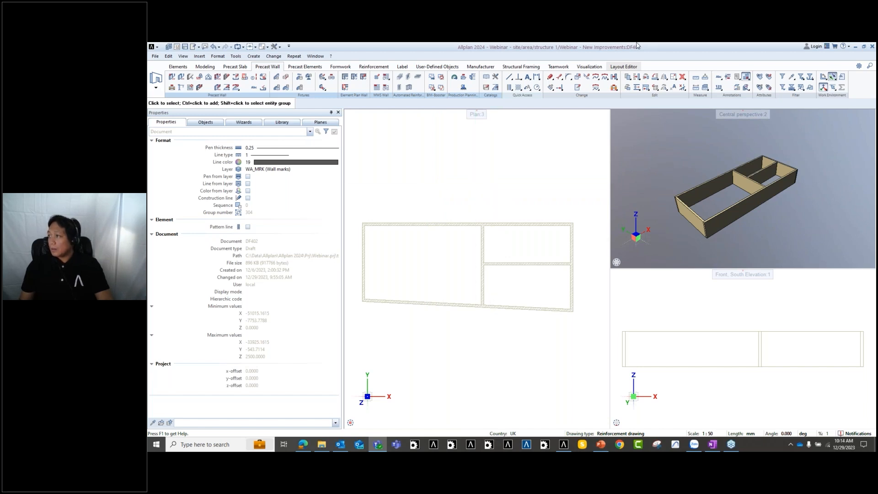
# Start a new wall with its top level referenced to the upper default plane at an offset of 0.
pyautogui.moveTo(364, 212)
pyautogui.mouseDown(button='middle')
pyautogui.moveTo(378, 204)
pyautogui.moveTo(367, 196)
pyautogui.mouseUp(button='middle')
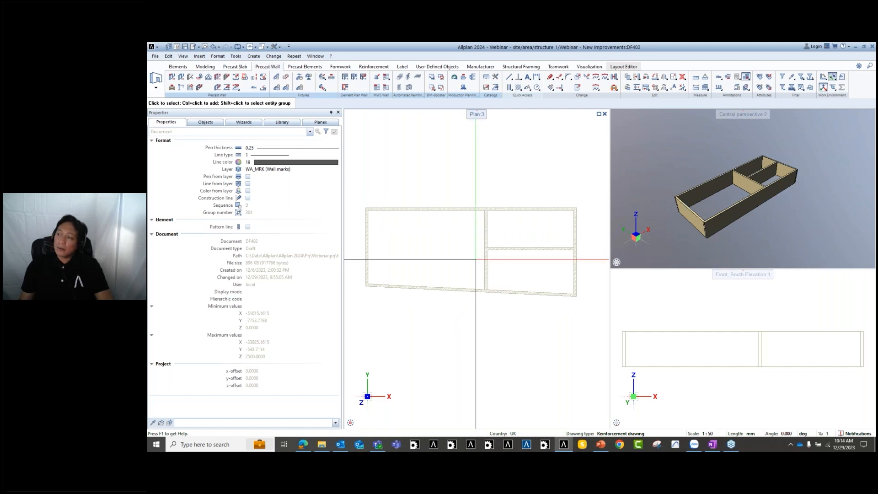
pyautogui.moveTo(415, 275); pyautogui.dragTo(432, 243, button='middle')
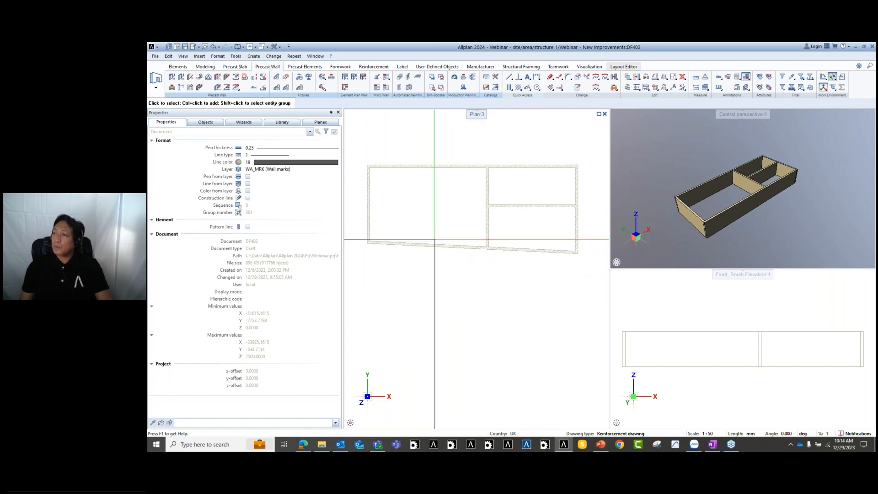
pyautogui.click(178, 66)
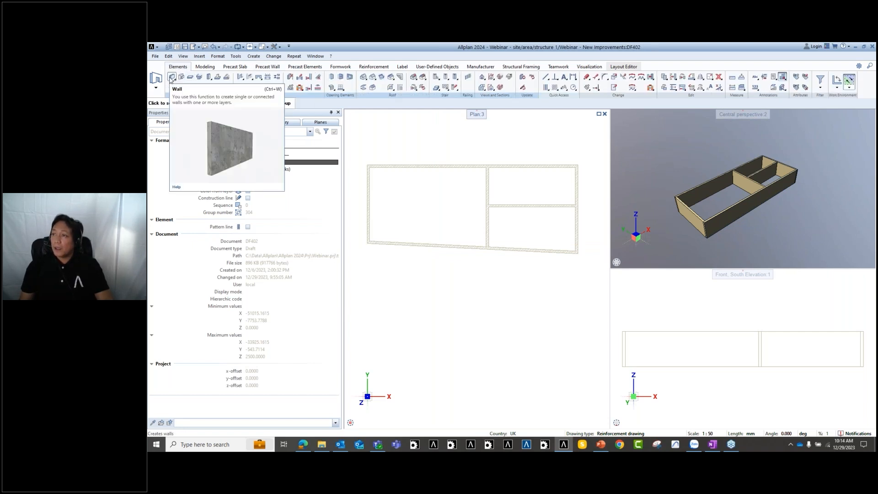
pyautogui.click(172, 78)
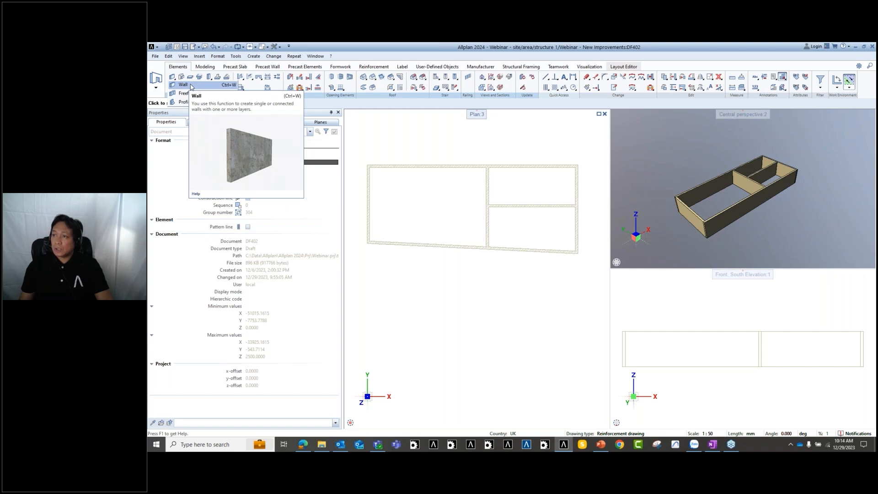
pyautogui.click(191, 86)
pyautogui.click(179, 88)
pyautogui.moveTo(459, 128); pyautogui.dragTo(379, 148)
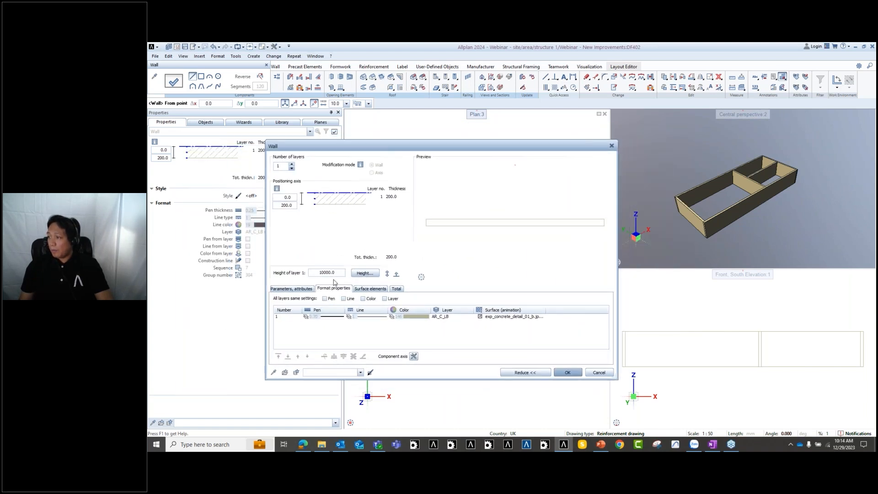
pyautogui.click(364, 273)
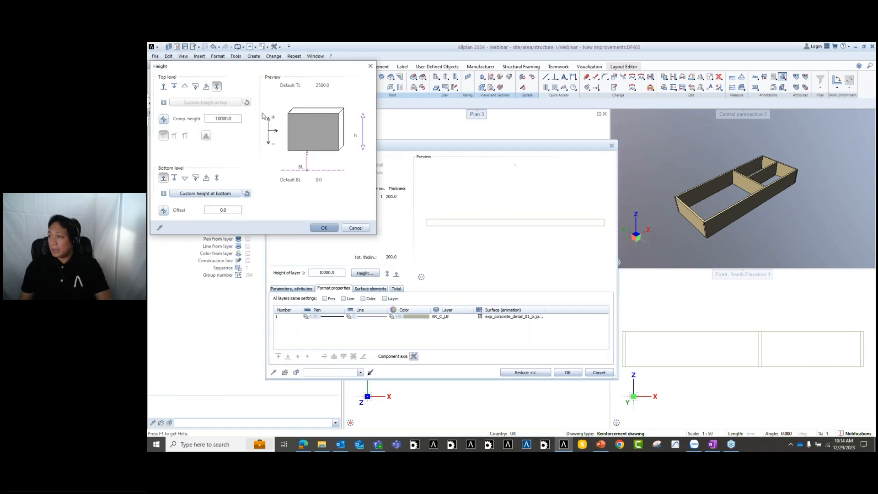
pyautogui.click(174, 86)
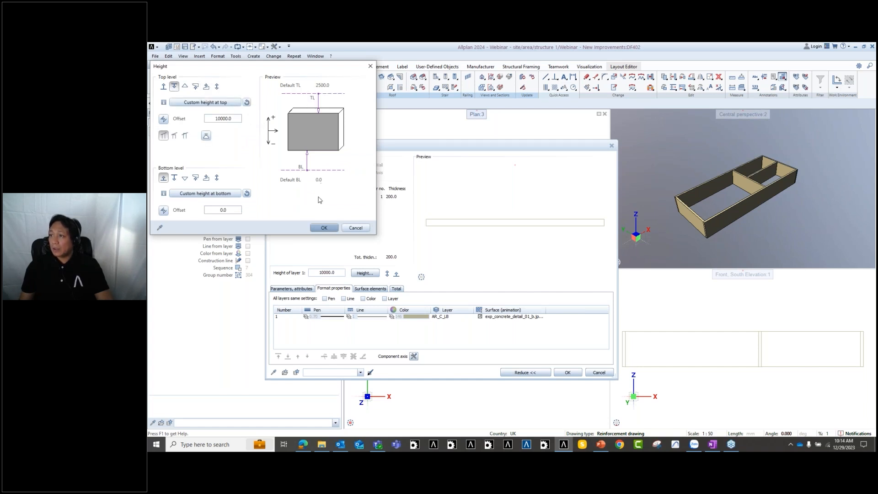
pyautogui.click(233, 117)
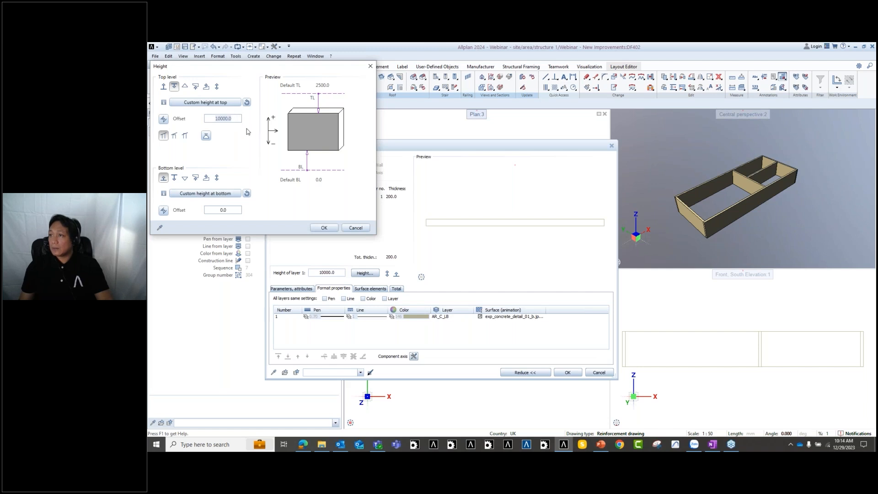
pyautogui.write('0')
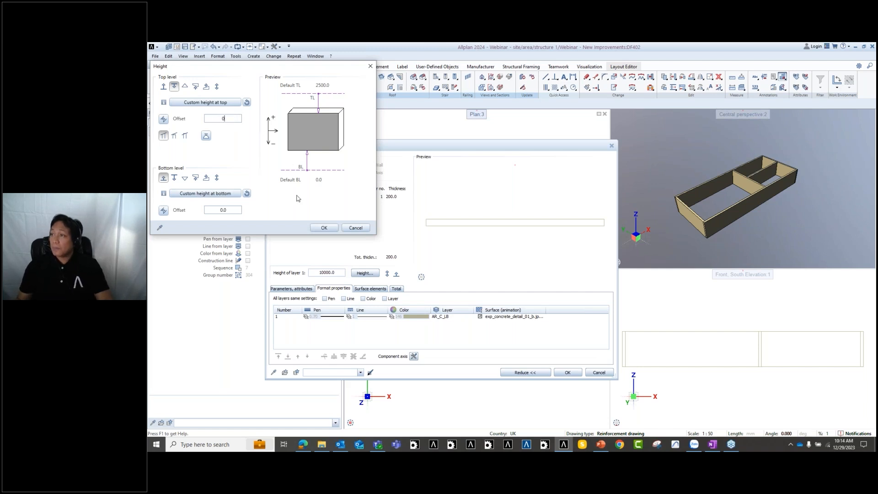
pyautogui.click(323, 228)
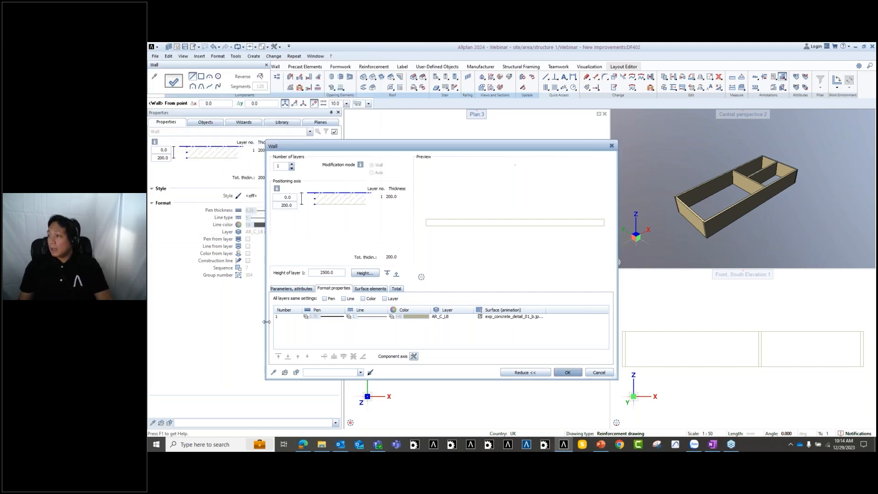
# Reassign the exp_concrete_detail_01_b surface to the wall layer, review the full set of wall parameters and accept them.
pyautogui.click(480, 317)
pyautogui.click(480, 316)
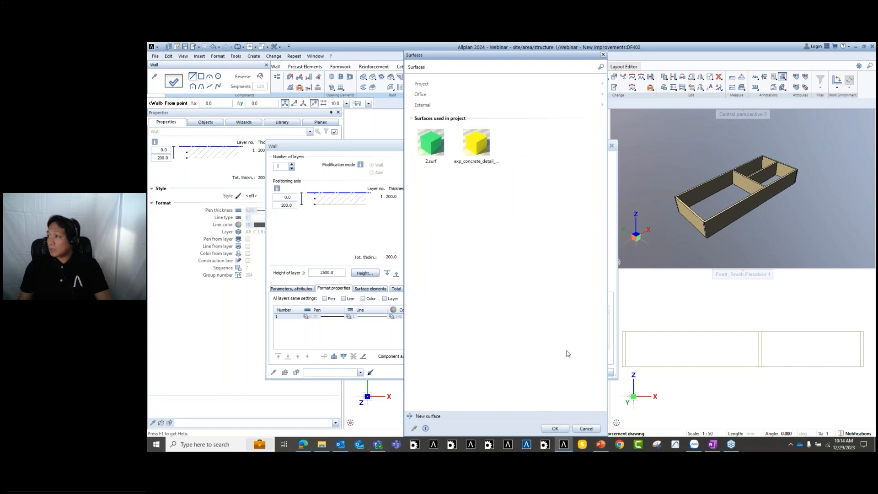
pyautogui.click(586, 428)
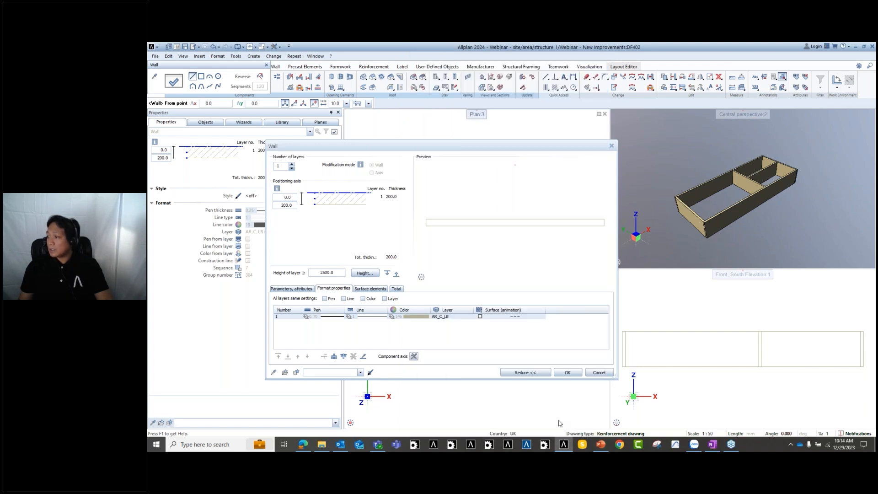
pyautogui.click(480, 318)
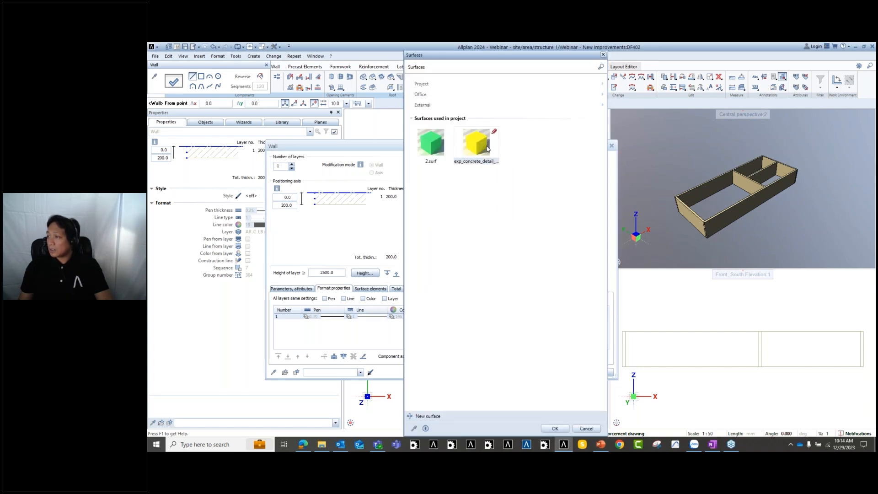
pyautogui.click(560, 428)
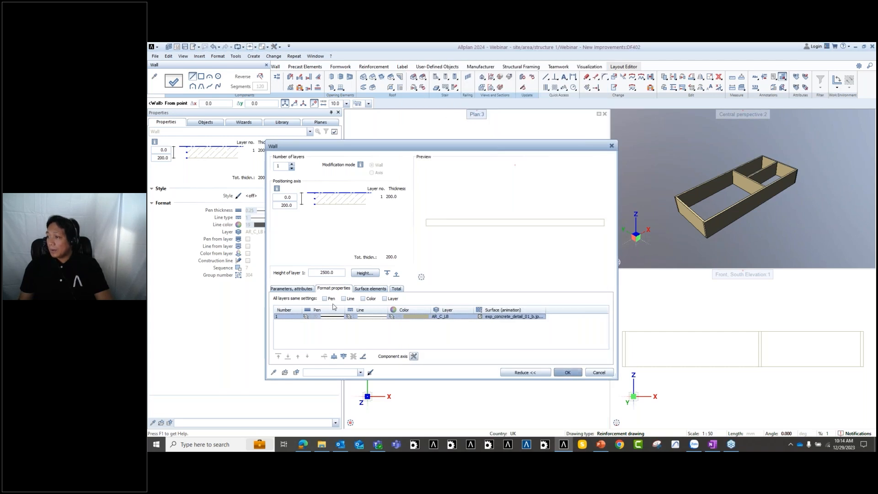
pyautogui.click(394, 289)
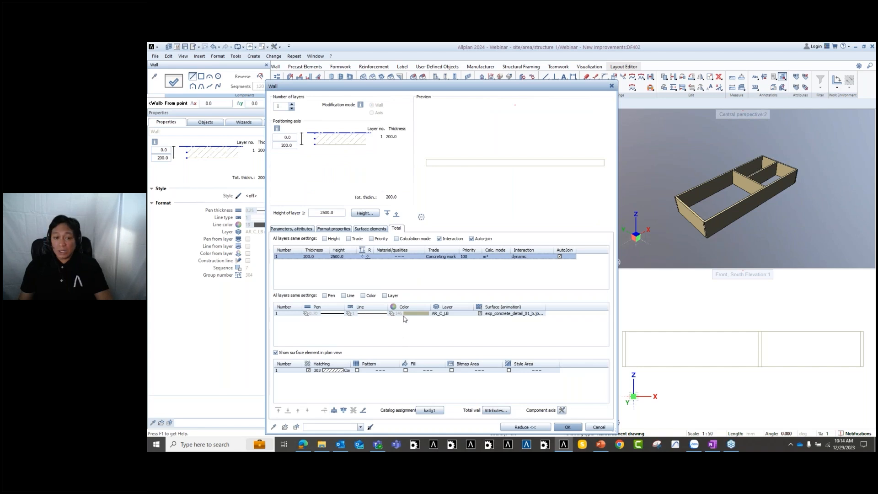
pyautogui.click(575, 428)
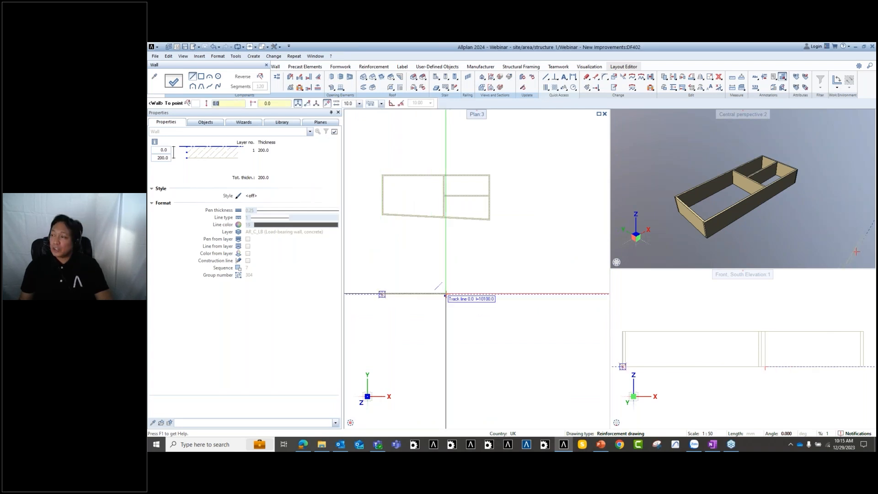
# Draw a closed wall outline with stepped and slanted segments south of the existing building, with a first segment about 10100 mm long.
pyautogui.click(446, 294)
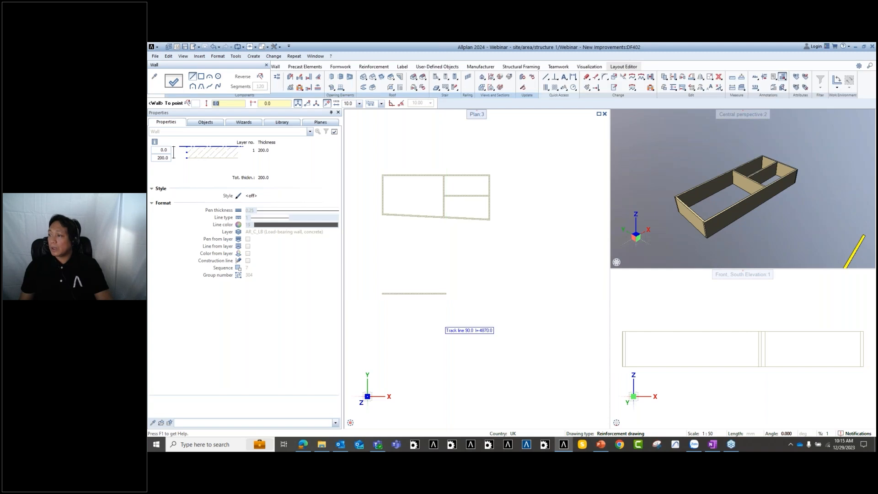
pyautogui.click(480, 325)
pyautogui.moveTo(502, 354); pyautogui.dragTo(497, 288, button='middle')
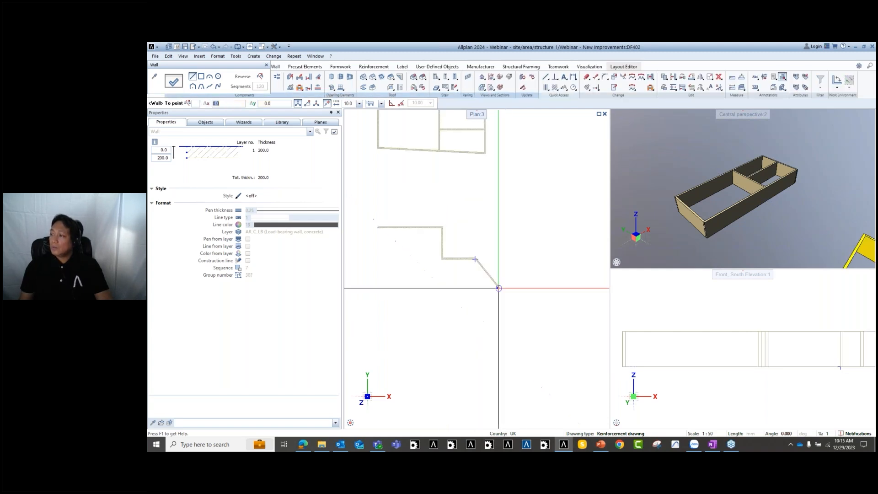
pyautogui.click(503, 237)
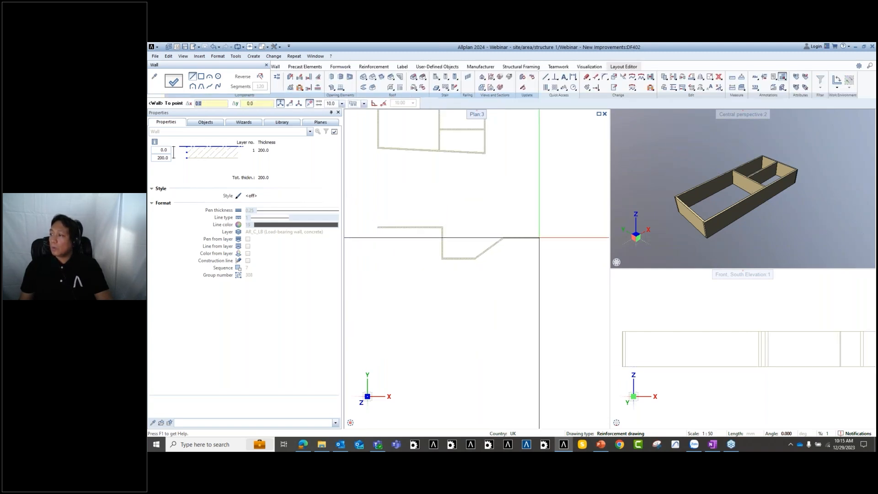
pyautogui.click(539, 237)
pyautogui.click(540, 290)
pyautogui.click(392, 290)
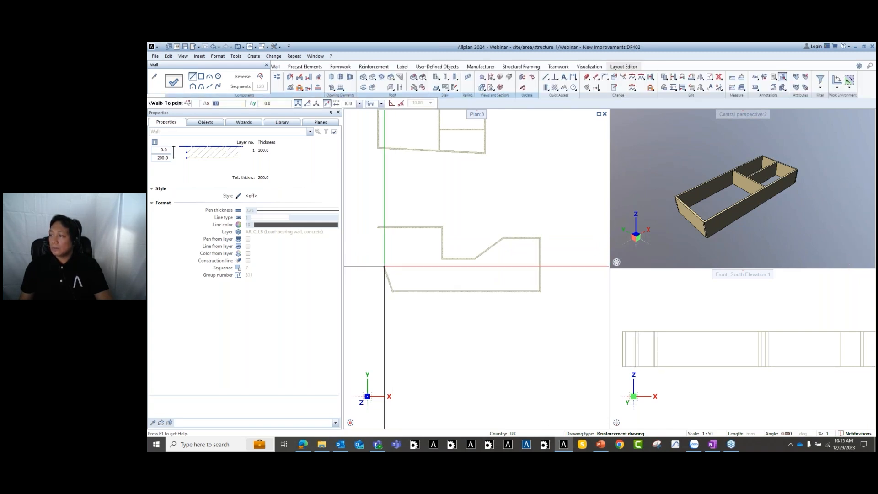
pyautogui.click(385, 266)
pyautogui.scroll(2, 370, 237)
pyautogui.click(385, 216)
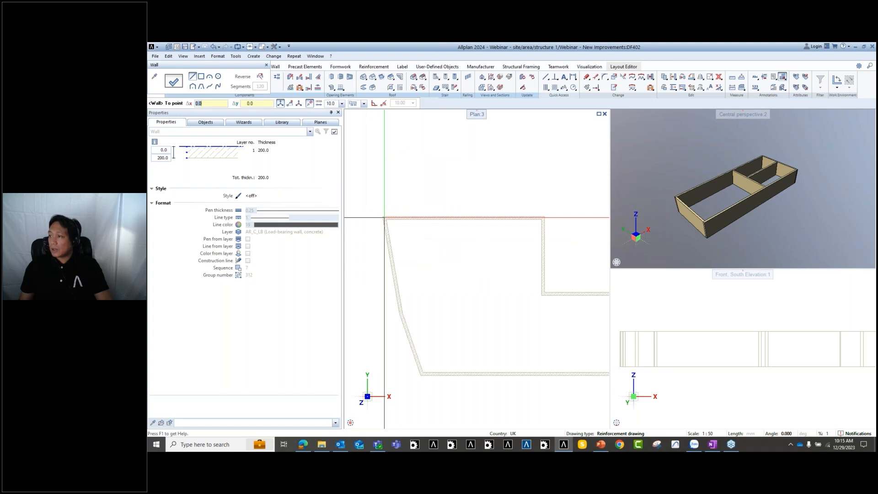
pyautogui.scroll(-3, 453, 254)
# Examine the new wall outline in perspective and plan, comparing it with the existing building.
pyautogui.scroll(-4, 709, 188)
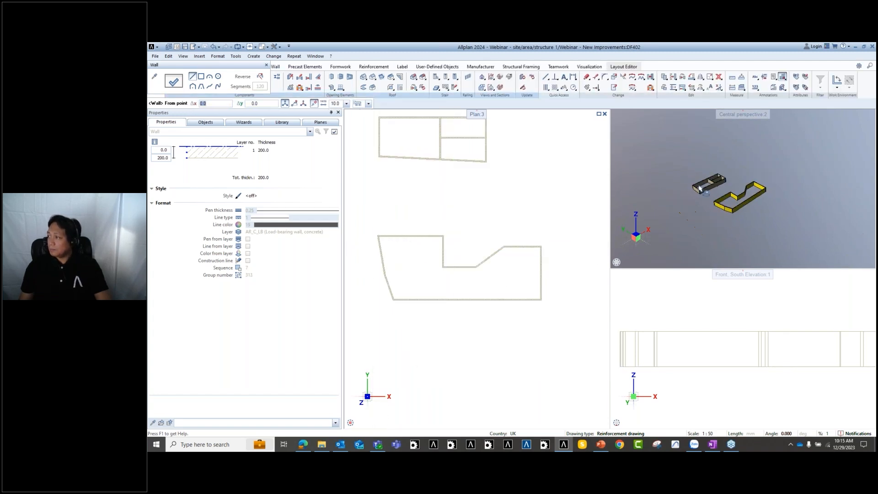
pyautogui.scroll(4, 727, 199)
pyautogui.moveTo(749, 220); pyautogui.dragTo(703, 195, button='middle')
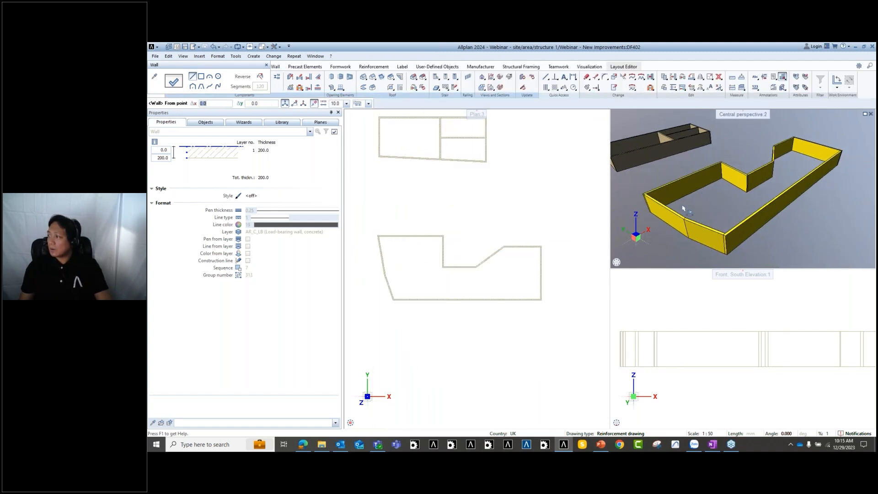
pyautogui.scroll(1, 445, 269)
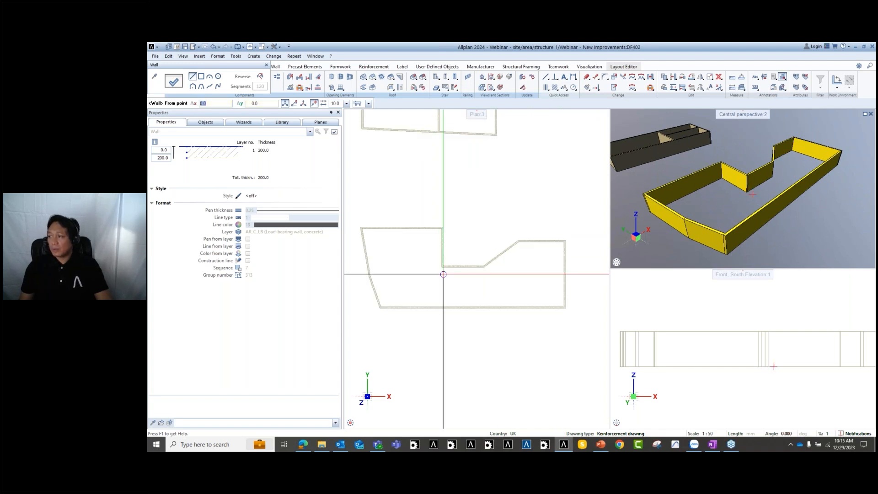
pyautogui.moveTo(497, 261); pyautogui.dragTo(503, 282, button='middle')
pyautogui.scroll(-4, 455, 261)
pyautogui.press('Escape')
pyautogui.scroll(3, 458, 237)
pyautogui.scroll(1, 399, 153)
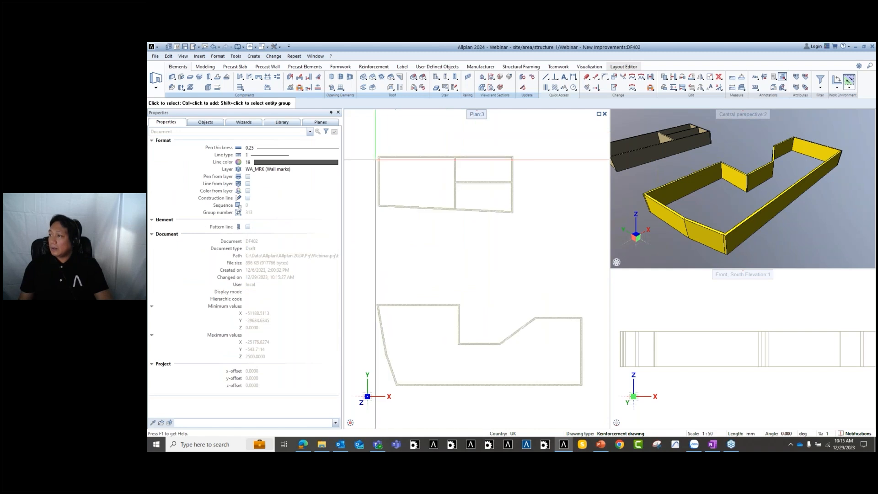
pyautogui.moveTo(433, 237)
pyautogui.mouseDown(button='middle')
pyautogui.moveTo(451, 256)
pyautogui.moveTo(439, 216)
pyautogui.mouseUp(button='middle')
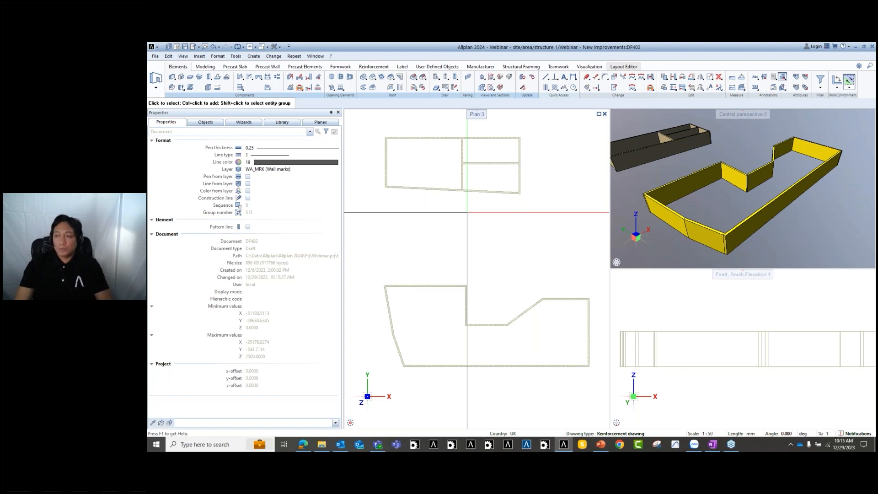
pyautogui.moveTo(439, 282); pyautogui.dragTo(478, 280, button='middle')
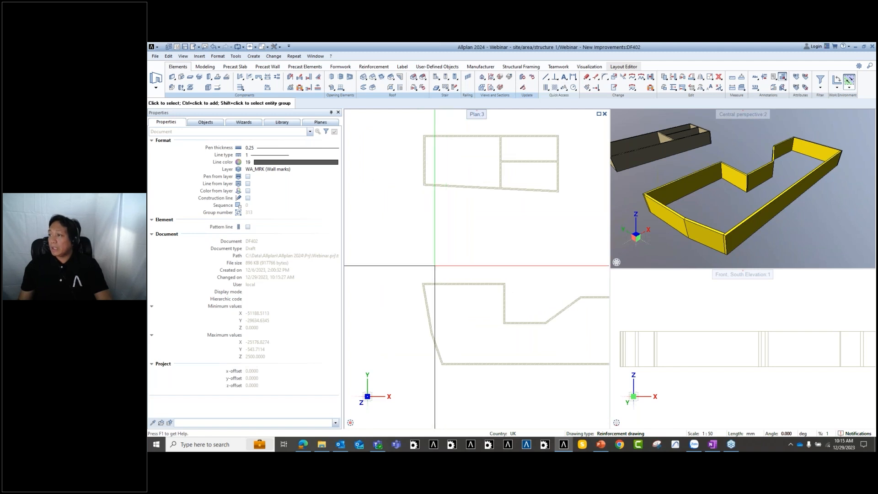
pyautogui.moveTo(441, 241); pyautogui.dragTo(438, 267, button='middle')
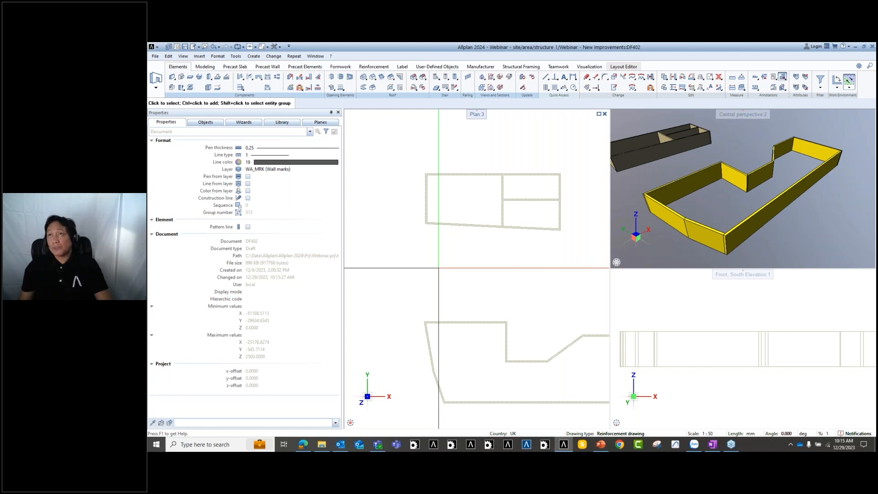
pyautogui.scroll(-3, 438, 268)
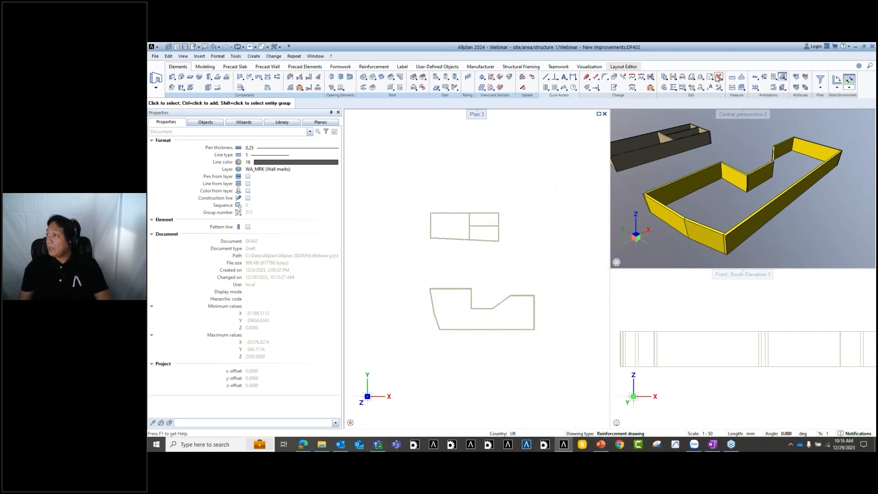
# Delete the whole wall outline drawn south of the existing building.
pyautogui.click(717, 79)
pyautogui.moveTo(415, 345); pyautogui.dragTo(525, 265)
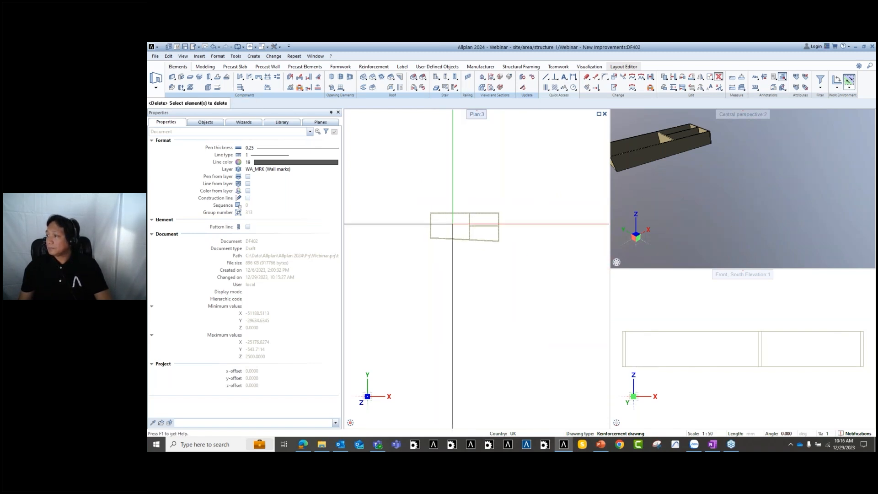
pyautogui.scroll(2, 466, 234)
pyautogui.press('Escape')
# Place a door opening in the slanted south exterior wall of the building, near its west end, without adding a door swing.
pyautogui.moveTo(466, 233); pyautogui.dragTo(465, 263, button='middle')
pyautogui.moveTo(653, 176); pyautogui.dragTo(679, 192, button='middle')
pyautogui.scroll(1, 635, 192)
pyautogui.moveTo(660, 180); pyautogui.dragTo(689, 194)
pyautogui.scroll(1, 689, 194)
pyautogui.moveTo(687, 195); pyautogui.dragTo(685, 207, button='middle')
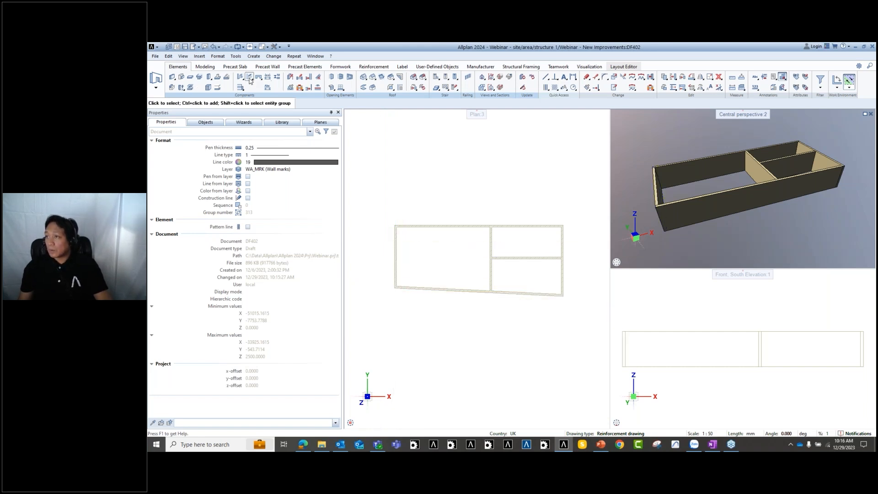
pyautogui.click(240, 77)
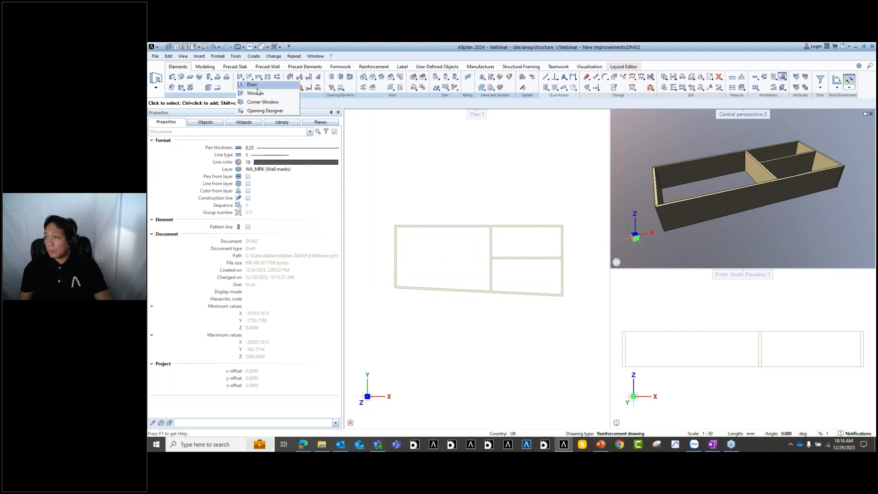
pyautogui.click(257, 87)
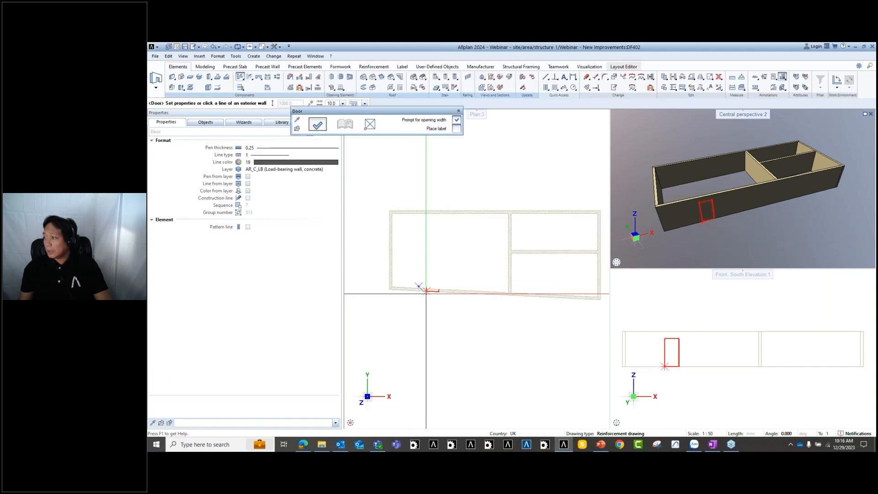
pyautogui.scroll(3, 412, 286)
pyautogui.scroll(-2, 433, 288)
pyautogui.scroll(-3, 427, 287)
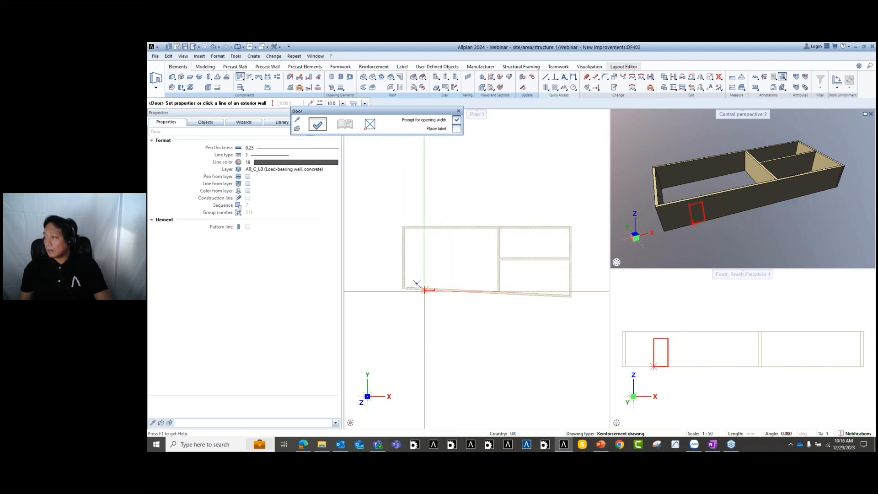
pyautogui.click(423, 289)
pyautogui.press('Return')
pyautogui.scroll(2, 461, 256)
pyautogui.scroll(-2, 430, 265)
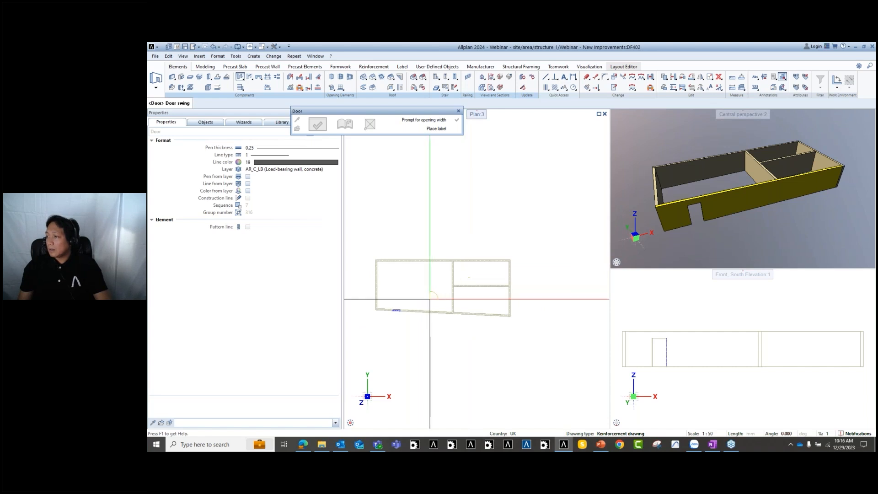
pyautogui.scroll(2, 484, 275)
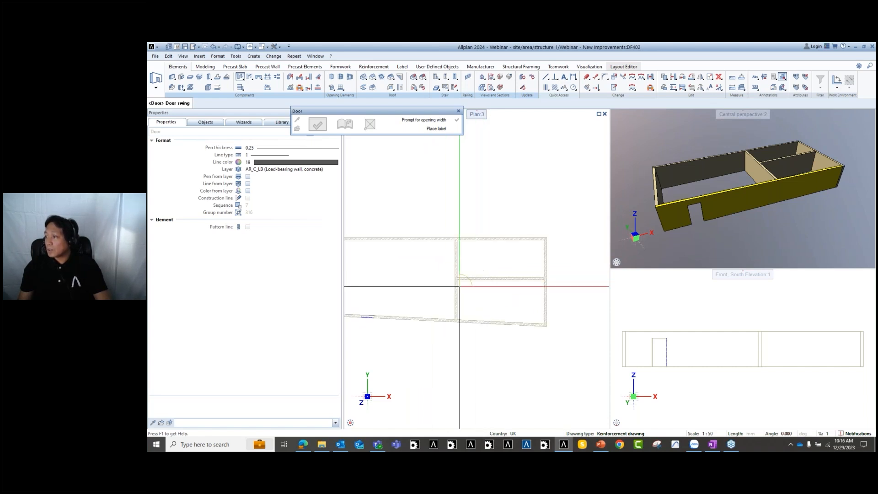
pyautogui.click(386, 309)
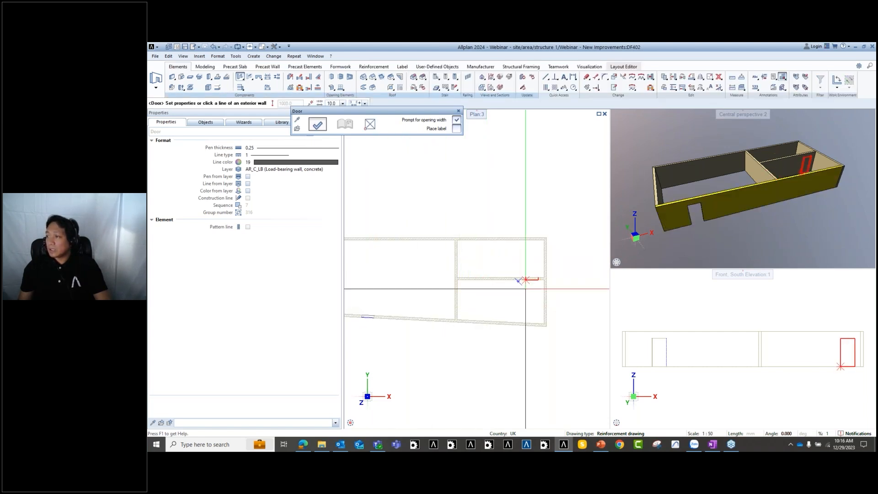
# Place a 1010 mm wide door opening near the west end of the east-west partition wall, without a door swing.
pyautogui.click(465, 279)
pyautogui.press('Return')
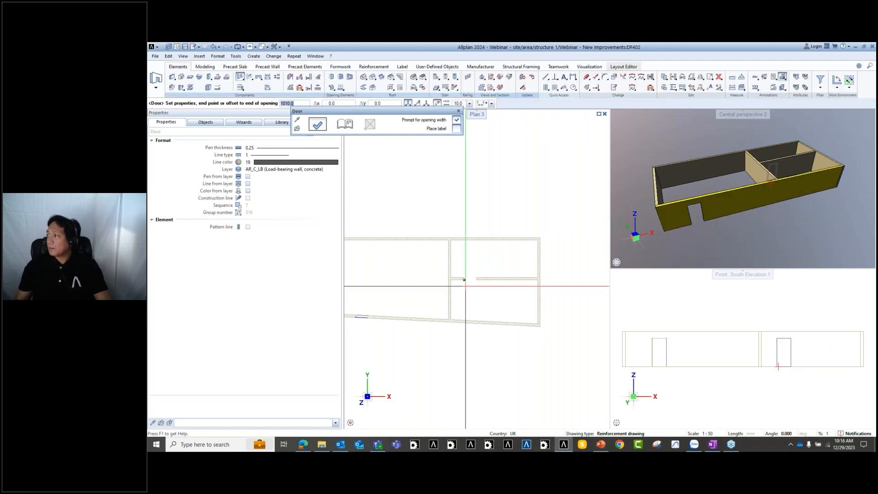
pyautogui.press('Return')
pyautogui.scroll(1, 450, 298)
pyautogui.press('Escape')
pyautogui.scroll(2, 447, 295)
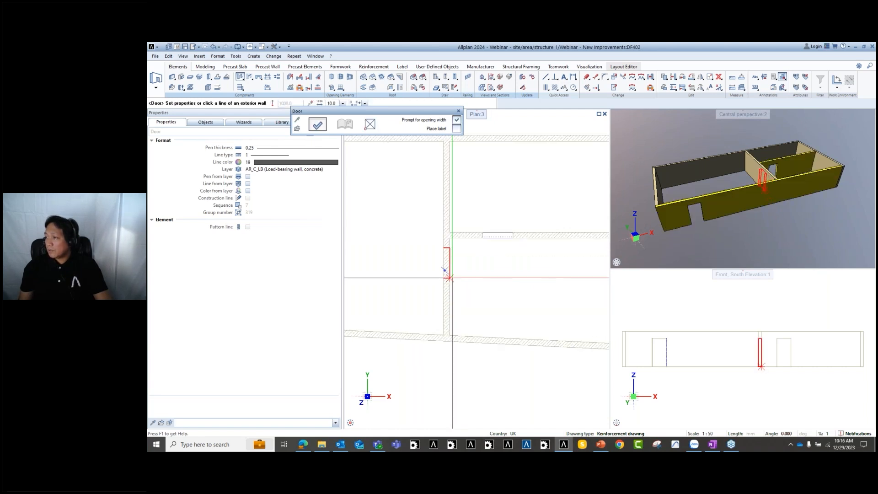
pyautogui.click(449, 201)
pyautogui.moveTo(451, 231); pyautogui.dragTo(452, 282, button='middle')
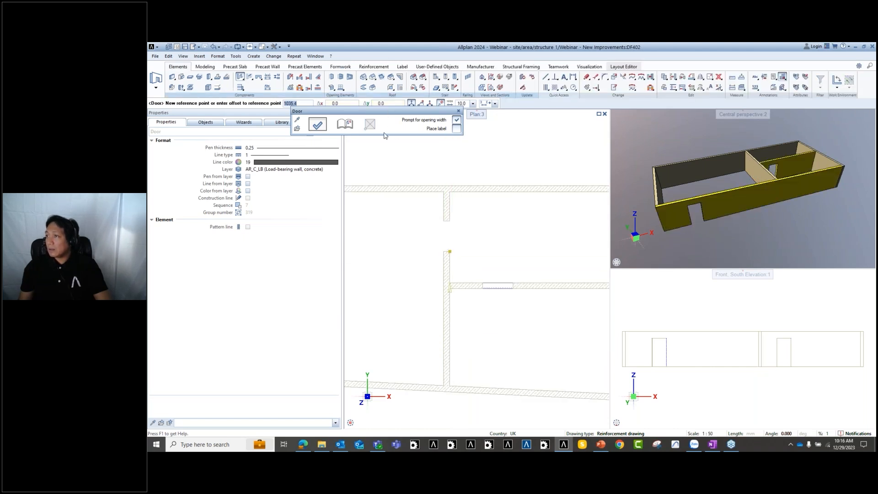
pyautogui.press('BackSpace')
pyautogui.press('BackSpace')
pyautogui.press('BackSpace')
pyautogui.press('BackSpace')
pyautogui.write('200')
pyautogui.press('Return')
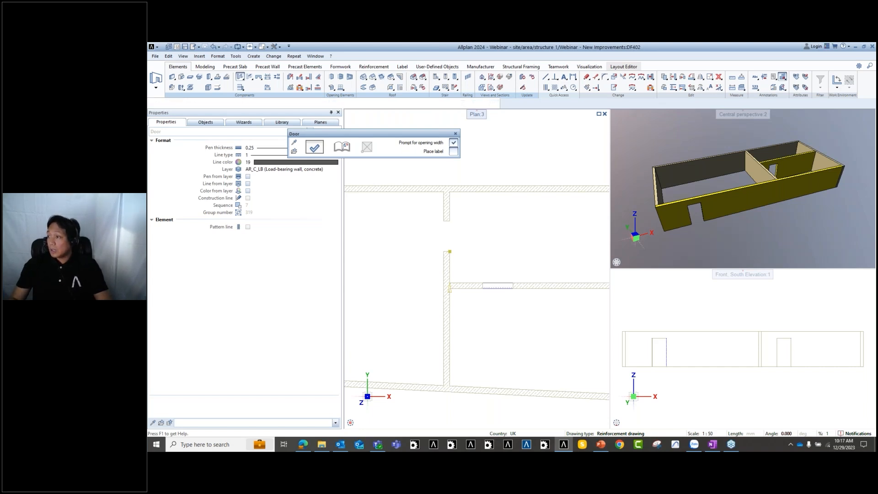
pyautogui.scroll(3, 446, 248)
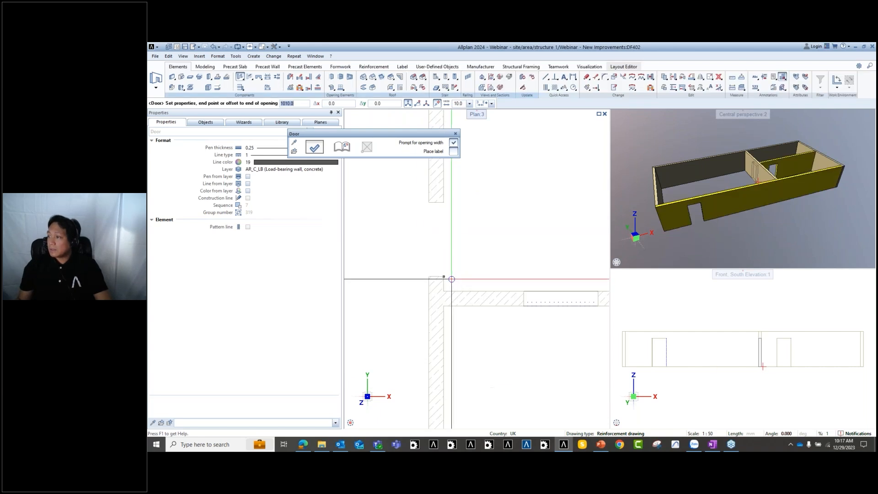
pyautogui.moveTo(446, 248); pyautogui.dragTo(458, 319, button='middle')
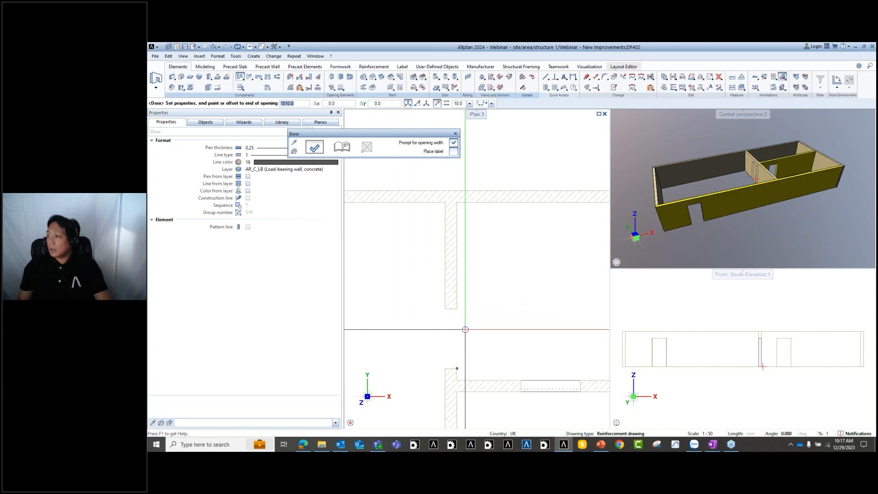
pyautogui.moveTo(478, 309); pyautogui.dragTo(479, 271, button='middle')
pyautogui.press('Return')
pyautogui.press('Escape')
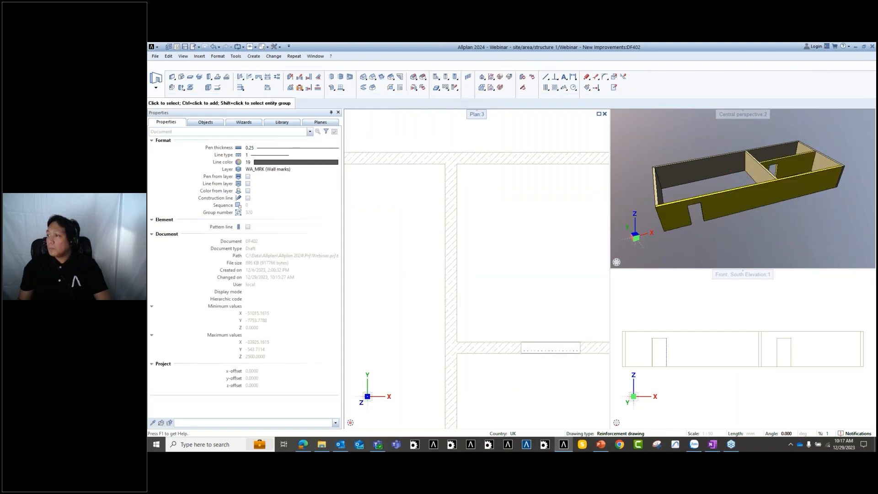
# Reuse the existing door's properties to place a 1010 mm wide opening in the north-south partition, just north of its junction with the east-west partition.
pyautogui.moveTo(473, 392); pyautogui.dragTo(449, 349, button='middle')
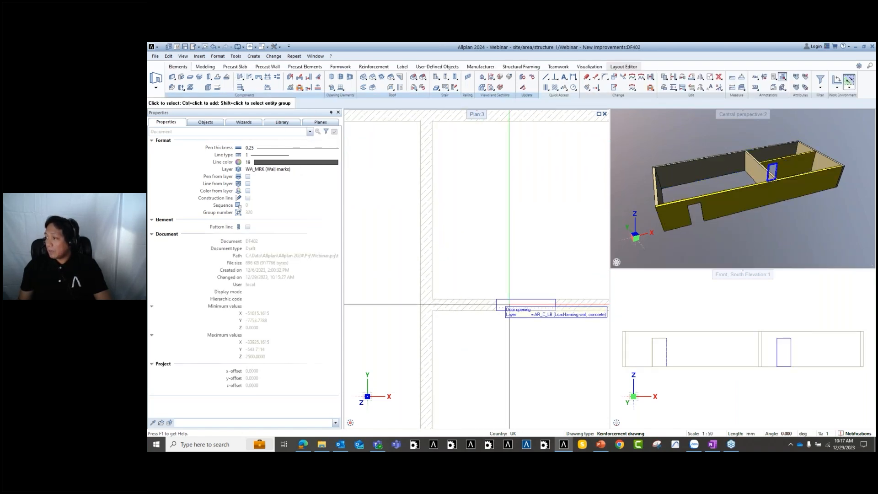
pyautogui.doubleClick(507, 306)
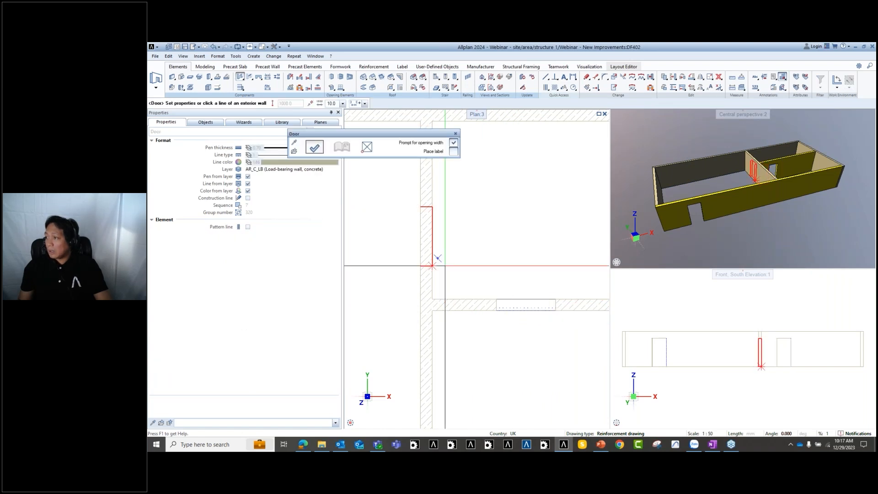
pyautogui.write('100')
pyautogui.press('Return')
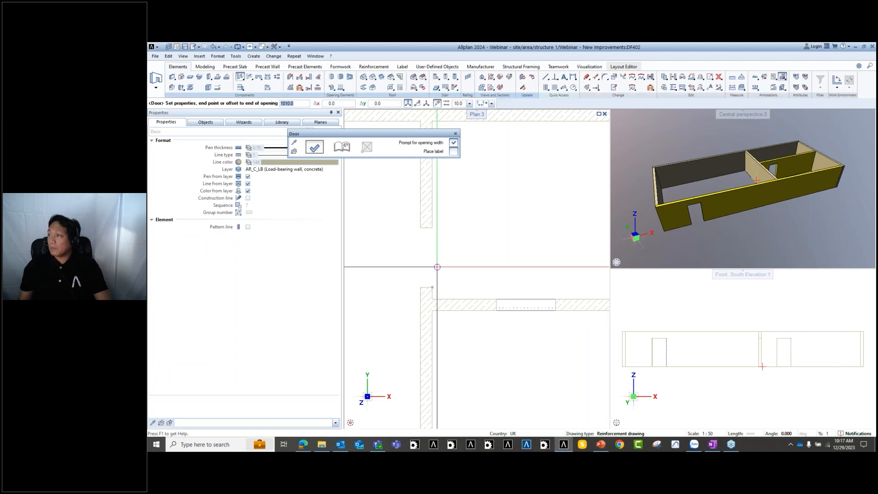
pyautogui.click(474, 253)
pyautogui.scroll(-3, 511, 179)
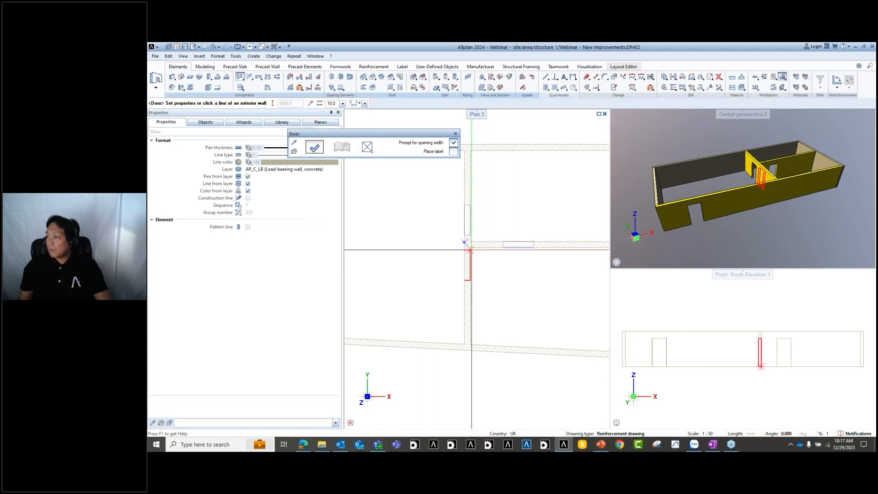
# Place another 1010 mm wide door opening in the north-south partition, offset 200 mm south of the junction with the east-west partition.
pyautogui.click(470, 266)
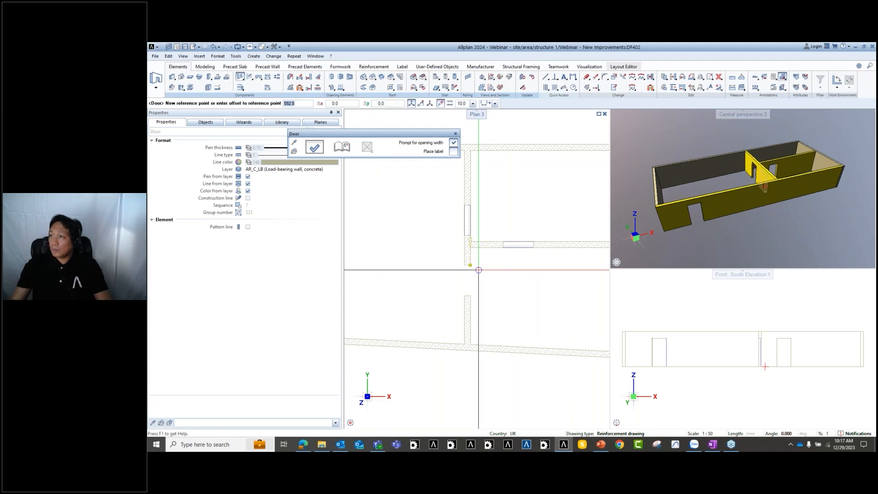
pyautogui.write('200')
pyautogui.press('Return')
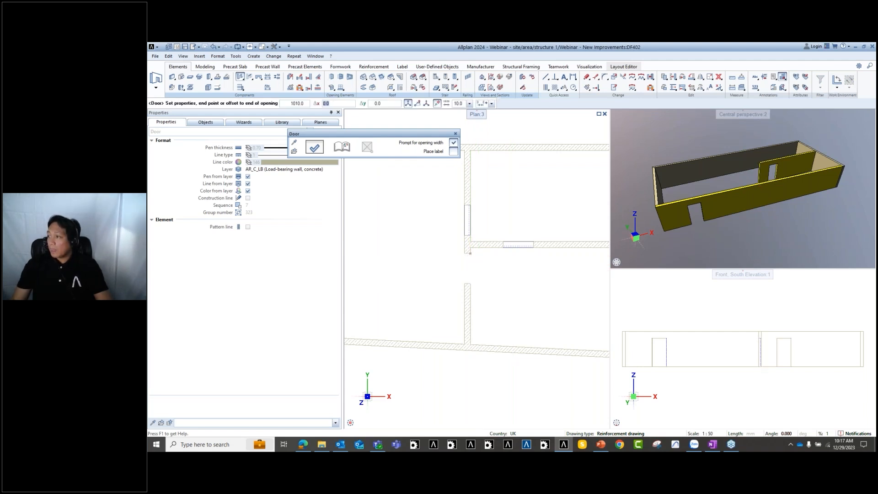
pyautogui.press('Return')
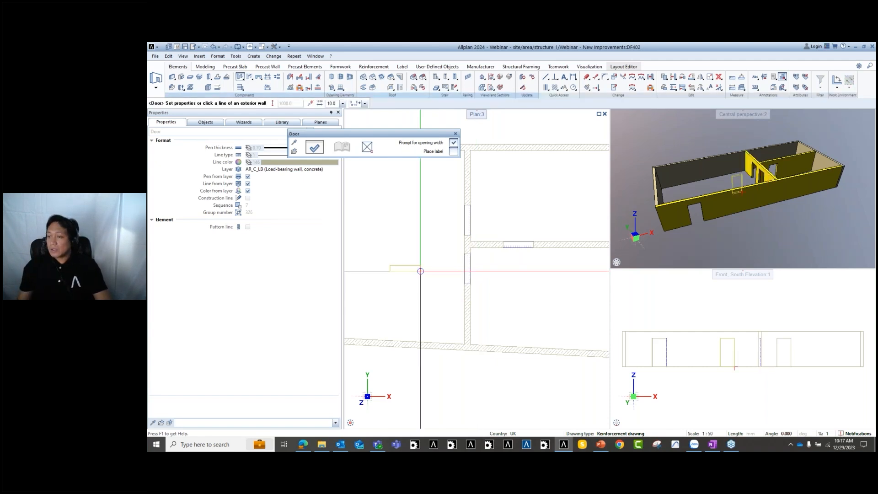
pyautogui.scroll(-4, 376, 340)
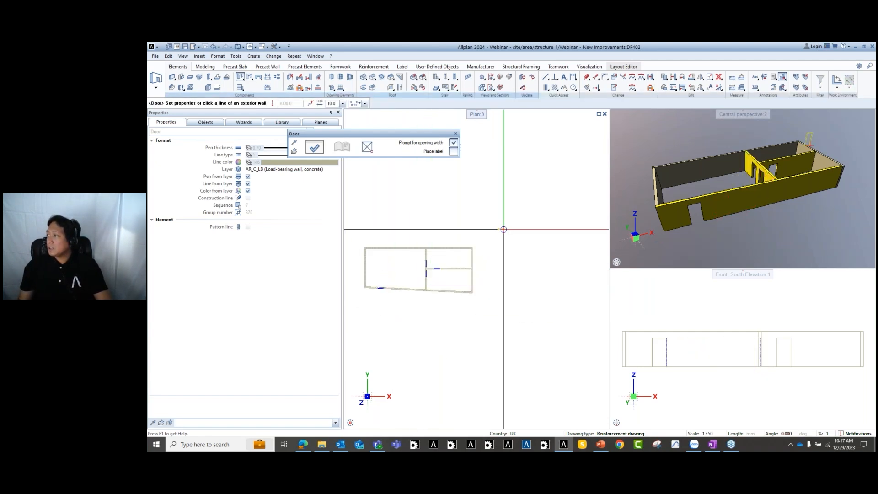
pyautogui.scroll(3, 453, 242)
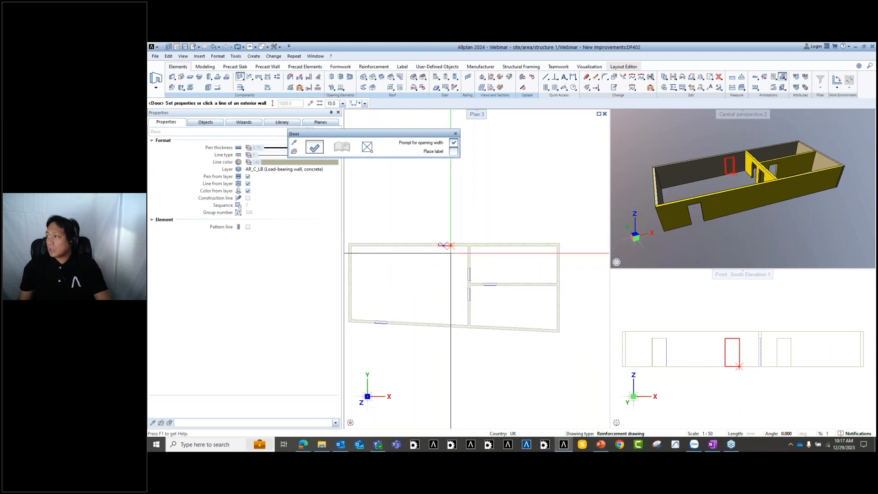
pyautogui.press('Escape')
# Accept the rectangular window settings with a 1000 mm sill height and place a 1500 mm wide window near the north wall's west end.
pyautogui.moveTo(481, 306); pyautogui.dragTo(503, 288, button='middle')
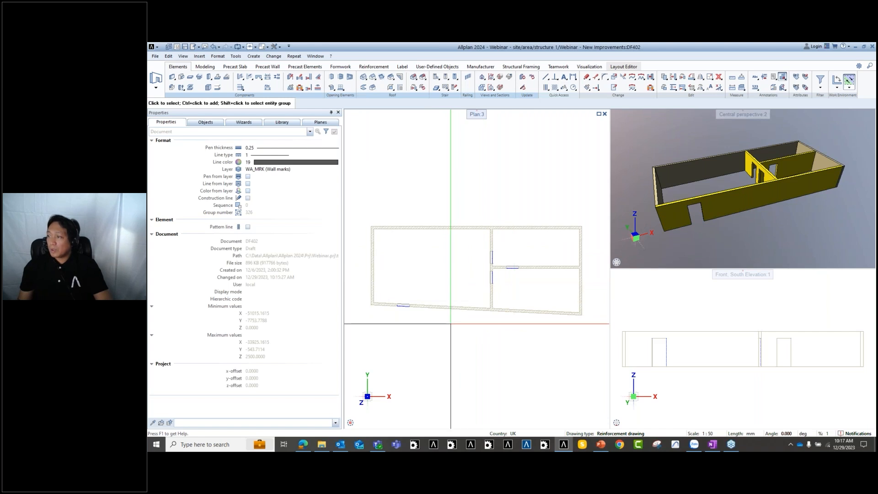
pyautogui.moveTo(539, 286); pyautogui.dragTo(527, 279, button='middle')
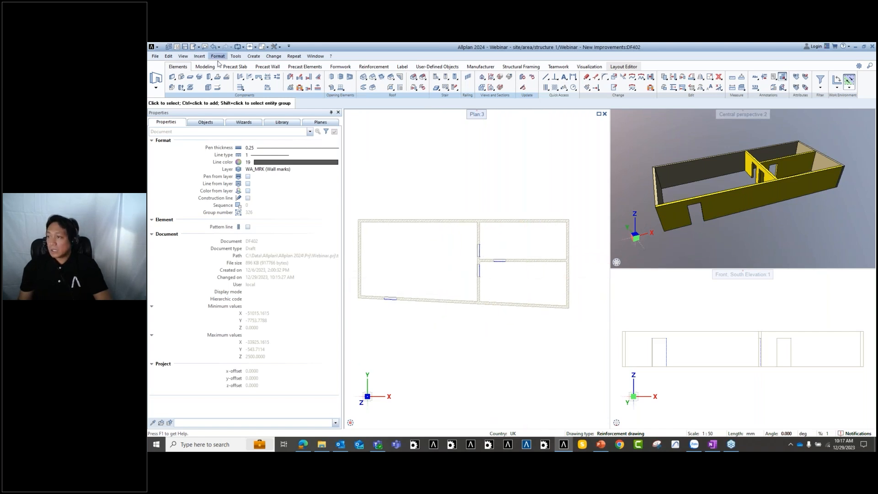
pyautogui.click(245, 80)
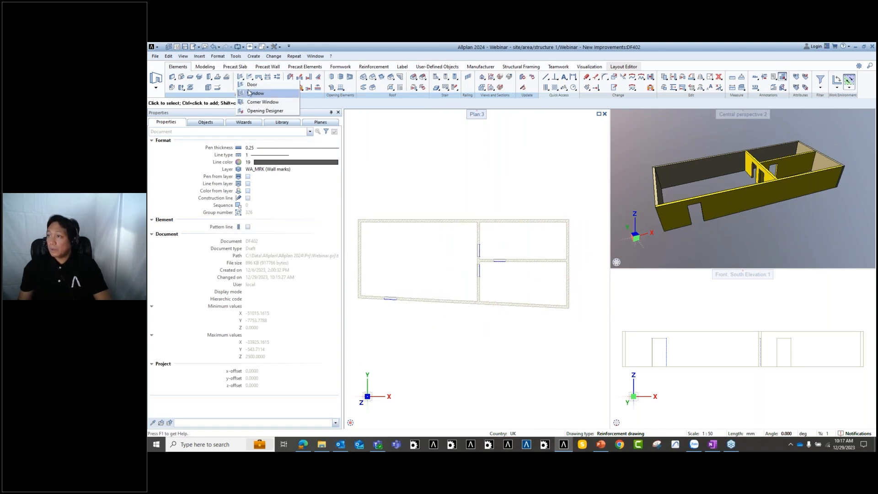
pyautogui.click(249, 93)
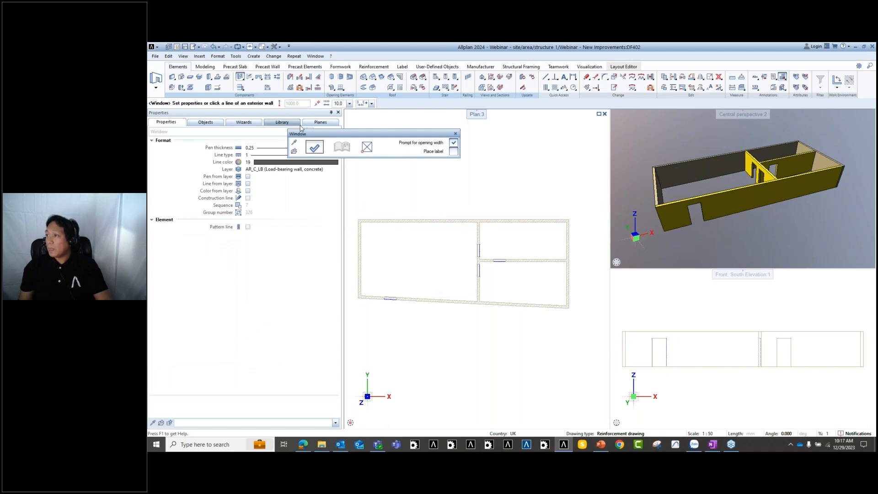
pyautogui.click(314, 146)
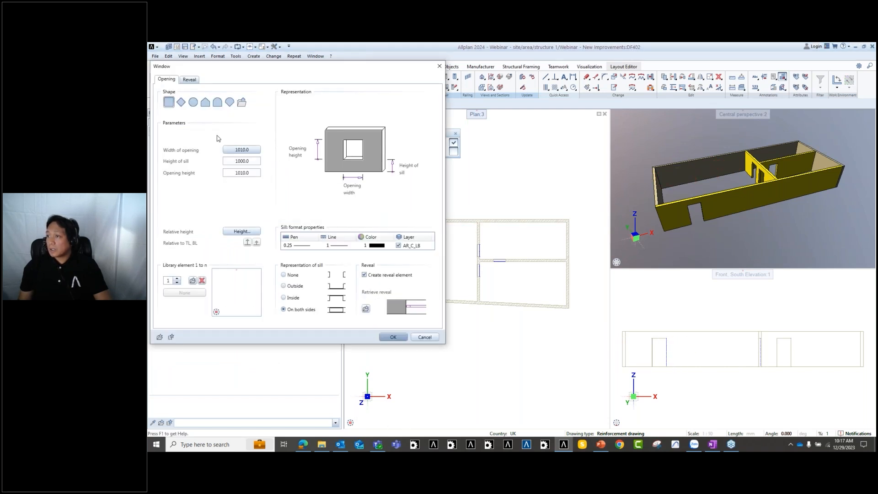
pyautogui.click(388, 335)
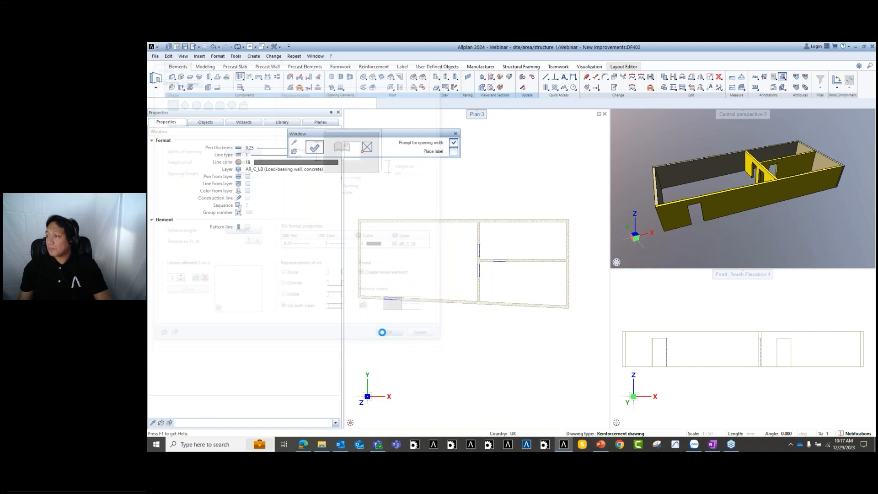
pyautogui.scroll(2, 377, 235)
pyautogui.click(387, 218)
pyautogui.click(386, 218)
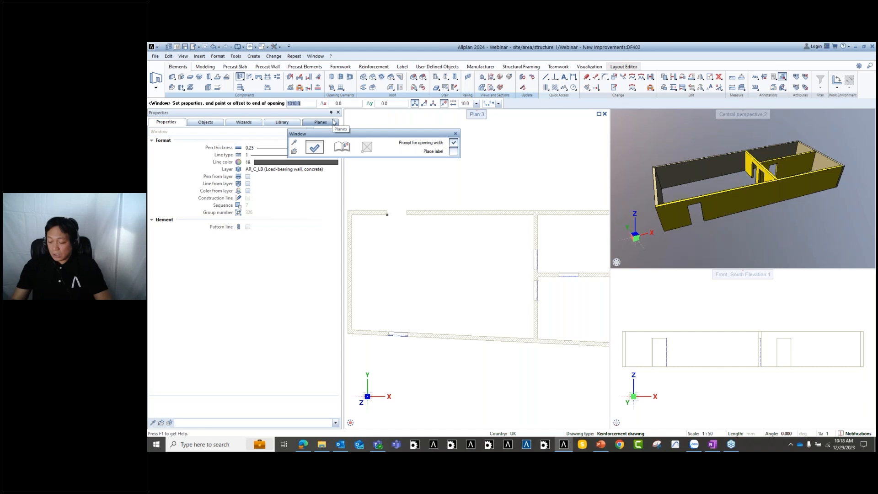
pyautogui.press('Return')
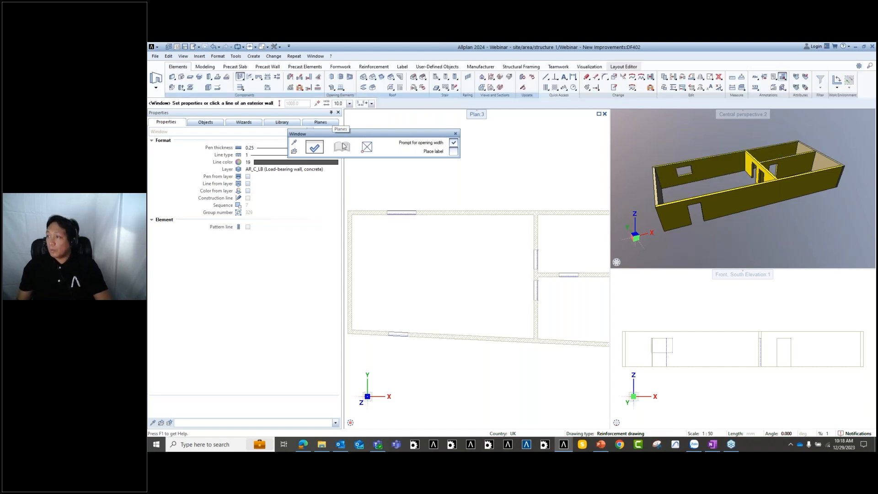
# Place a second, 2000 mm wide window opening in the north wall, about 1500 mm east of the first window.
pyautogui.click(464, 212)
pyautogui.scroll(3, 405, 225)
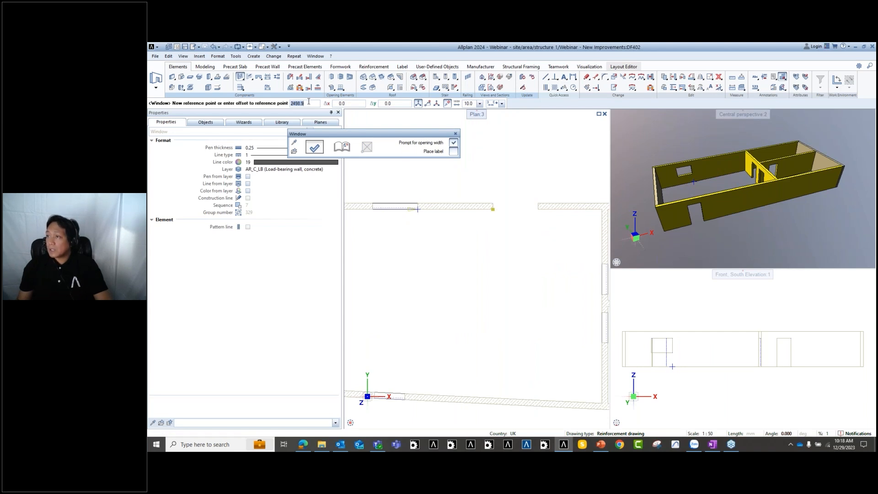
pyautogui.press('Return')
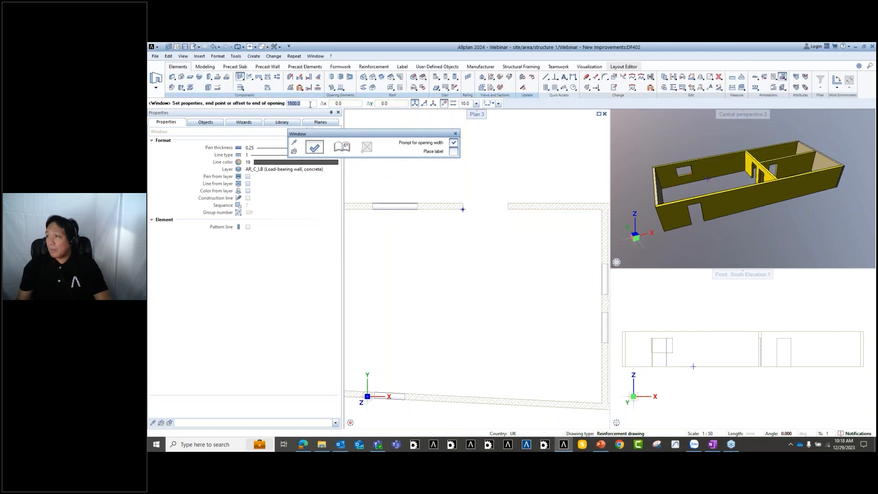
pyautogui.write('20')
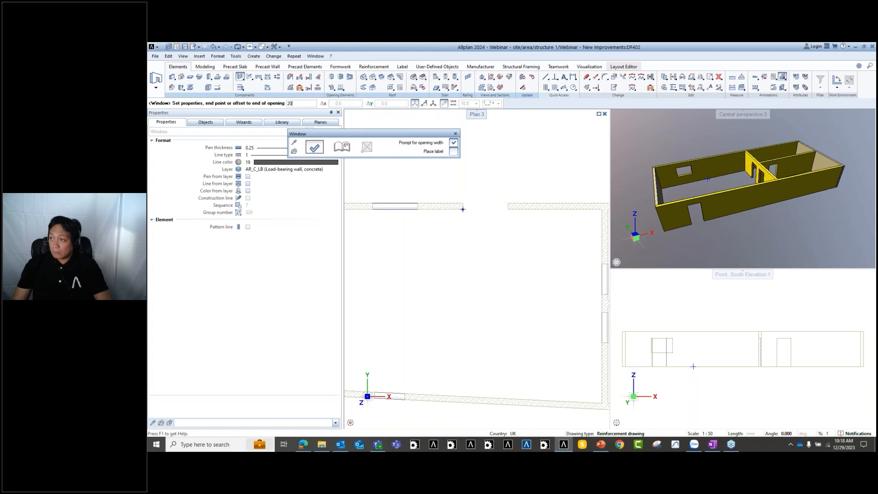
pyautogui.write('00')
pyautogui.press('Return')
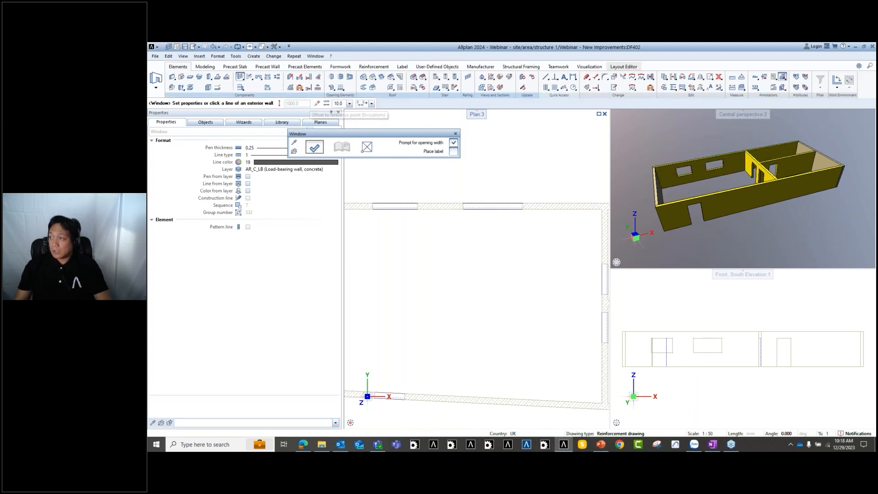
# Finish placing window openings in the north wall.
pyautogui.scroll(-5, 487, 240)
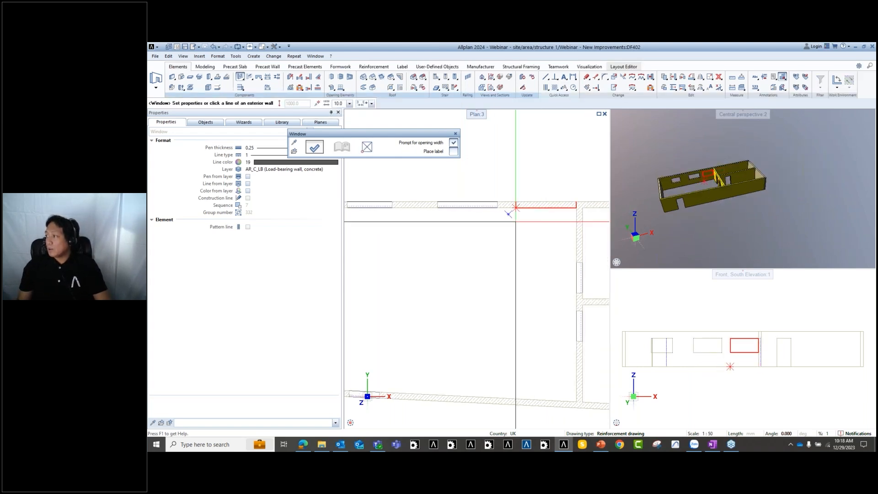
pyautogui.press('Escape')
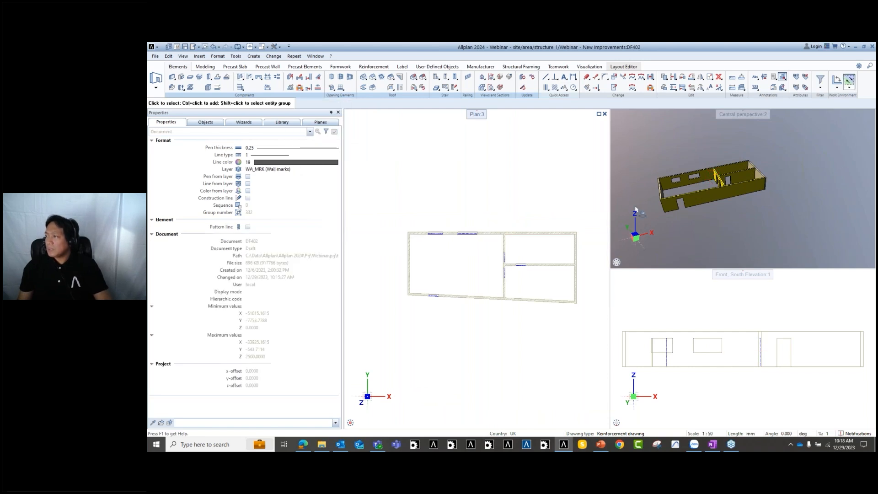
pyautogui.moveTo(483, 303); pyautogui.dragTo(479, 297, button='middle')
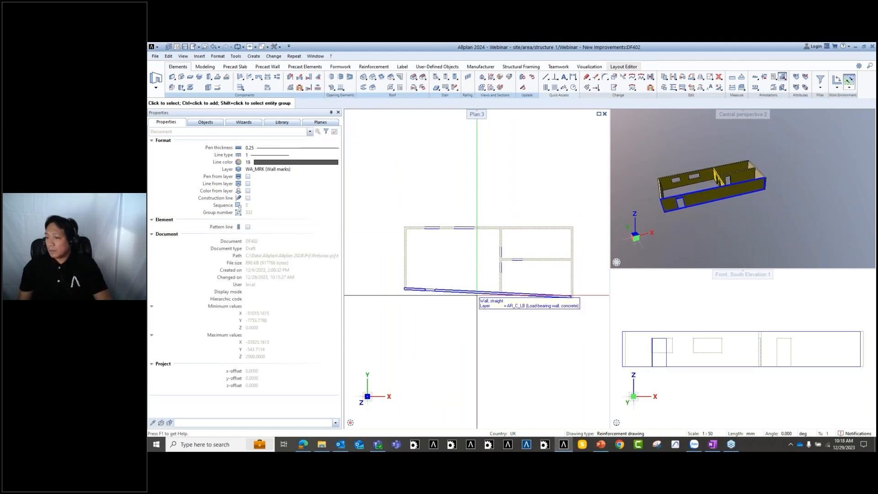
pyautogui.scroll(3, 483, 326)
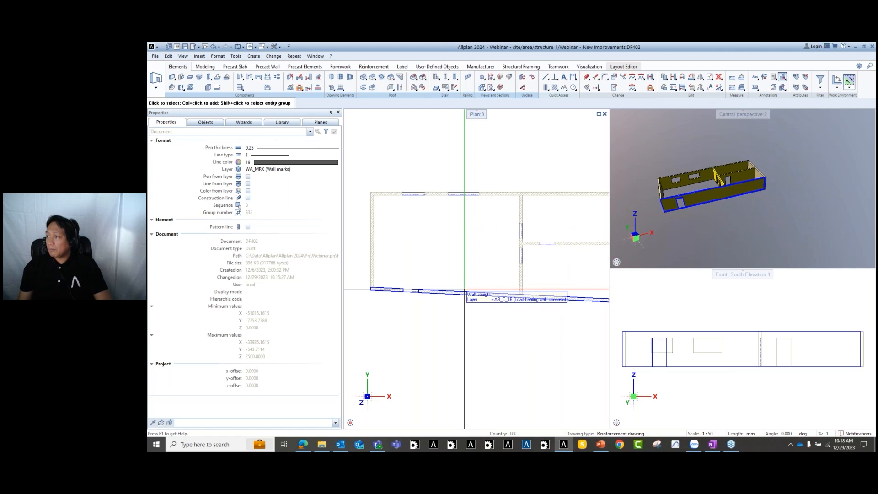
pyautogui.scroll(-3, 476, 311)
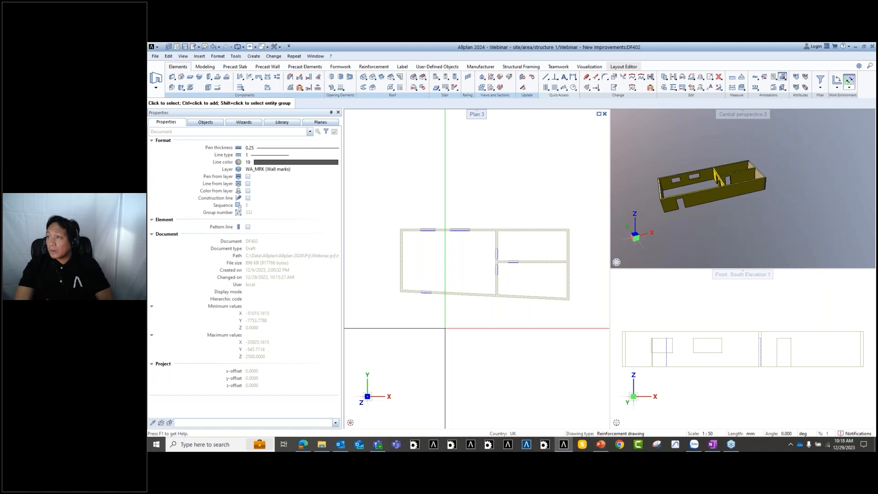
# Start the precast wall design for architectural walls and keep Double wall as the element type.
pyautogui.click(269, 67)
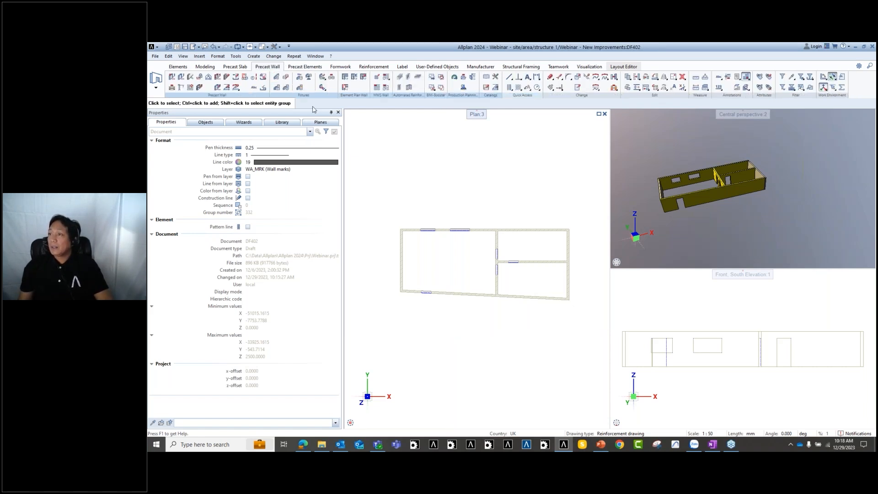
pyautogui.click(171, 77)
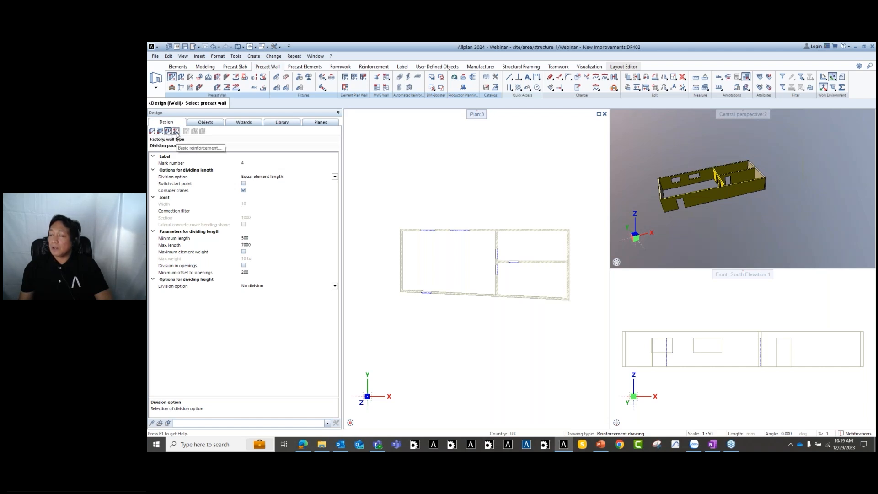
pyautogui.click(153, 131)
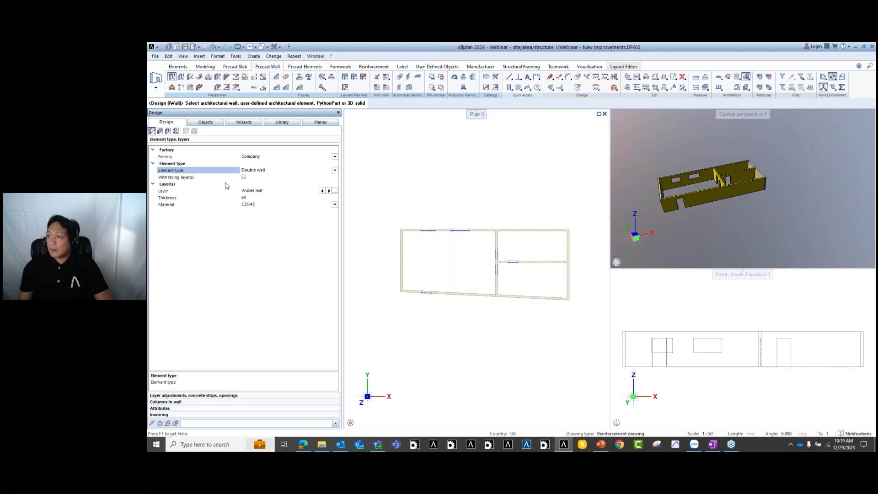
pyautogui.click(335, 170)
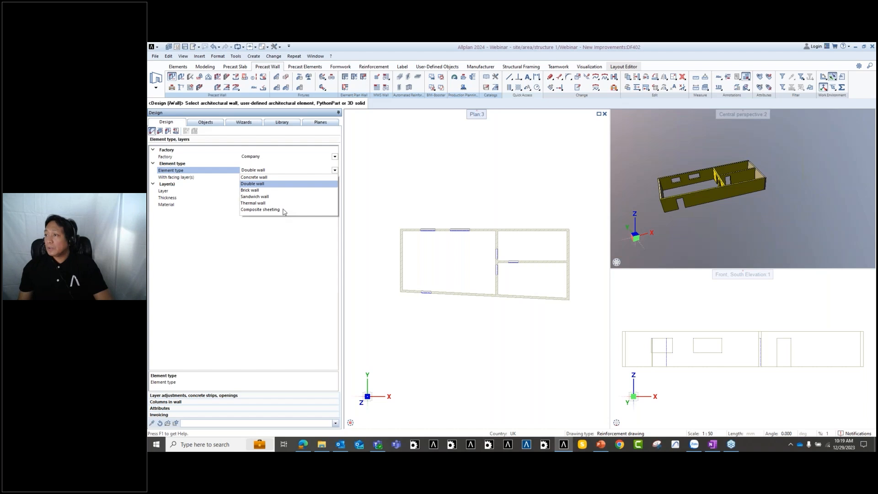
pyautogui.click(259, 184)
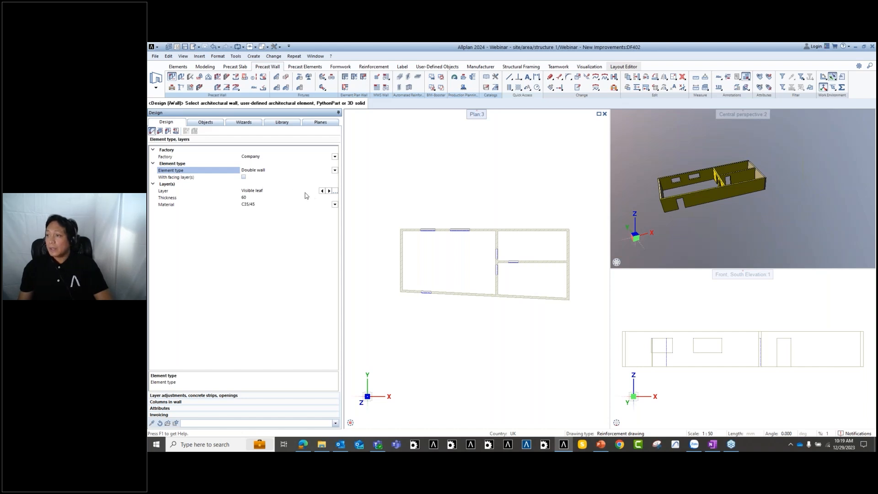
# Set the thickness of the double wall's visible leaf and invisible leaf to 80 each.
pyautogui.click(329, 191)
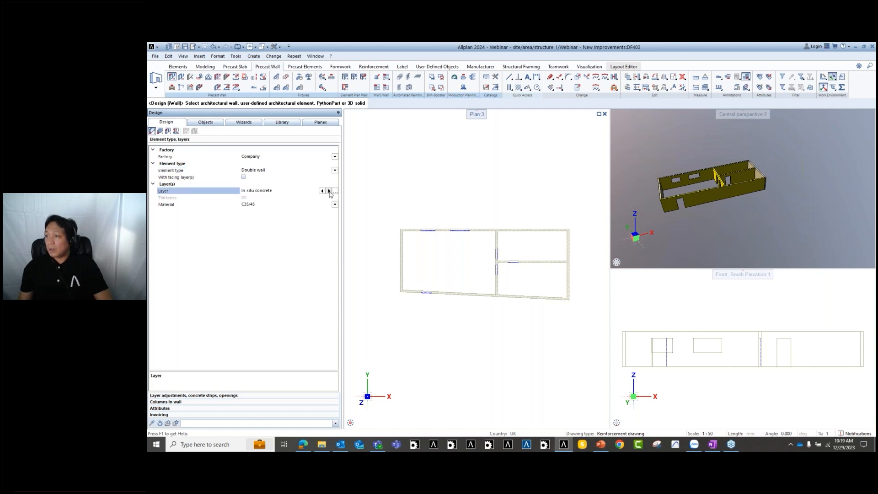
pyautogui.click(329, 191)
pyautogui.click(334, 191)
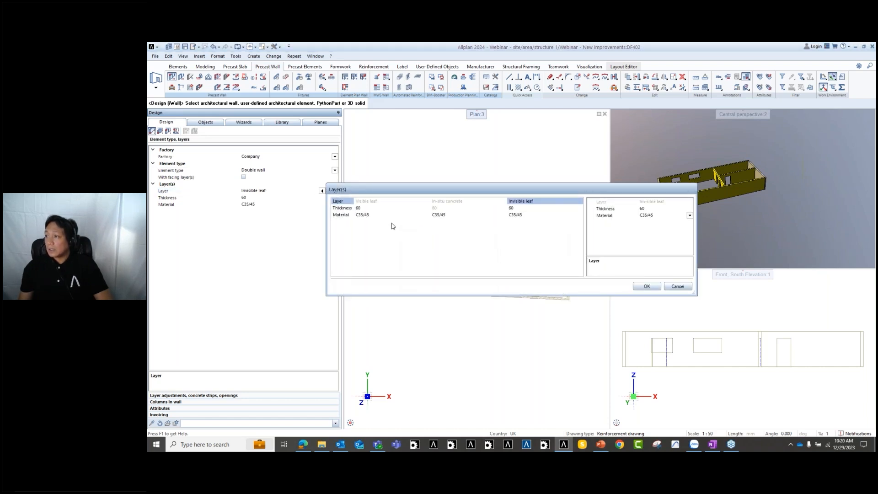
pyautogui.moveTo(463, 188); pyautogui.dragTo(394, 217)
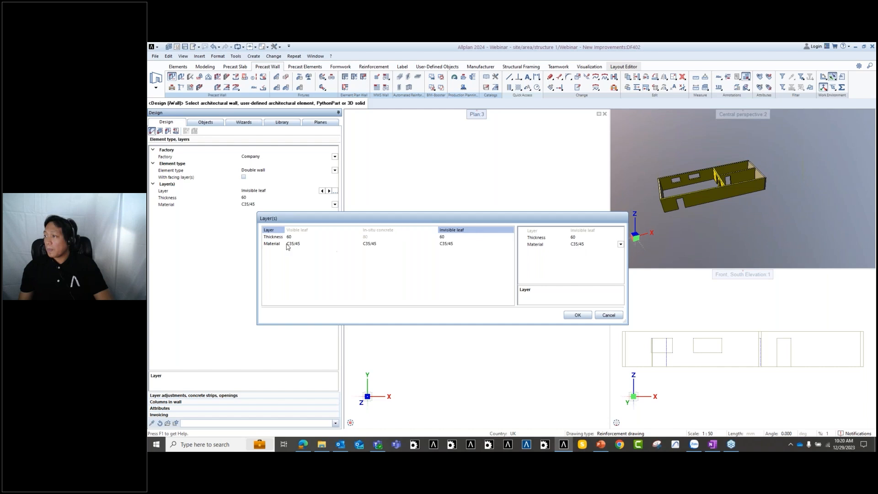
pyautogui.click(308, 237)
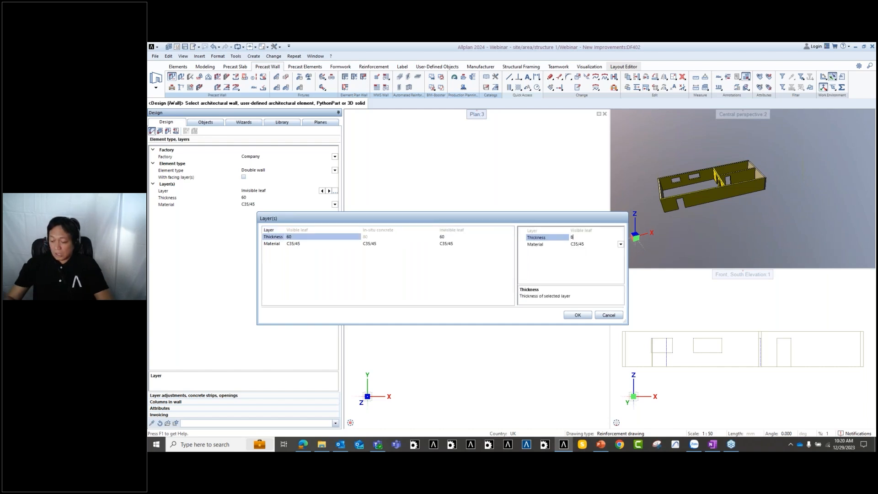
pyautogui.write('80')
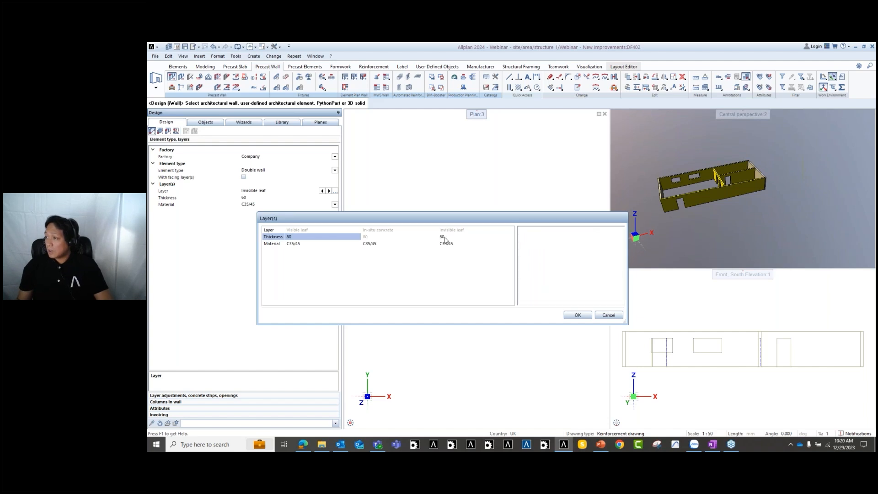
pyautogui.click(443, 237)
pyautogui.write('80')
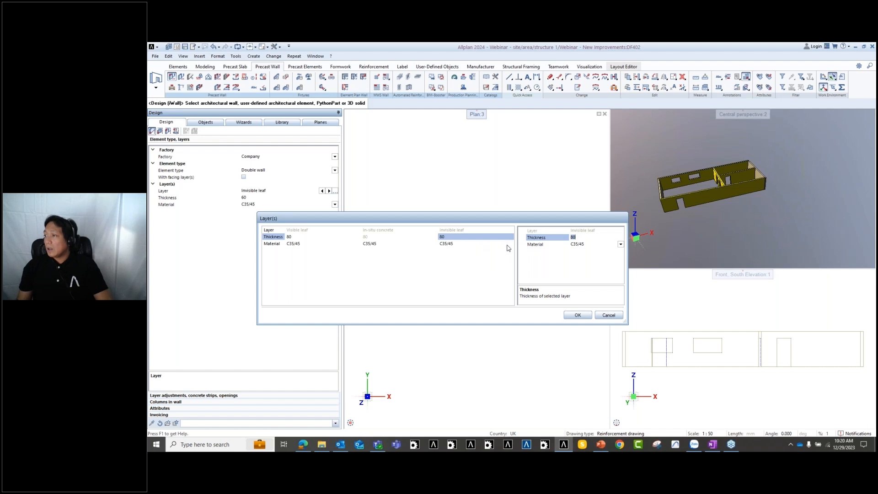
# Assign material C32/40 to the visible leaf, in-situ concrete and invisible leaf, and accept the layer settings.
pyautogui.click(352, 245)
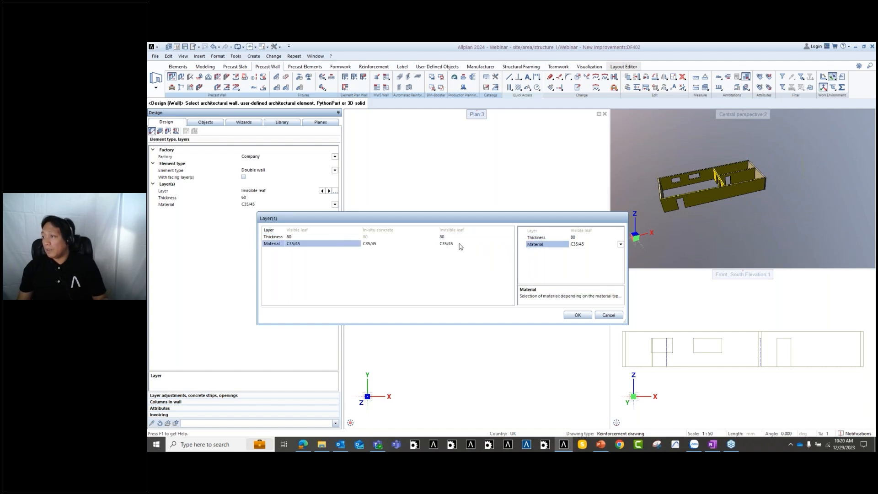
pyautogui.click(322, 245)
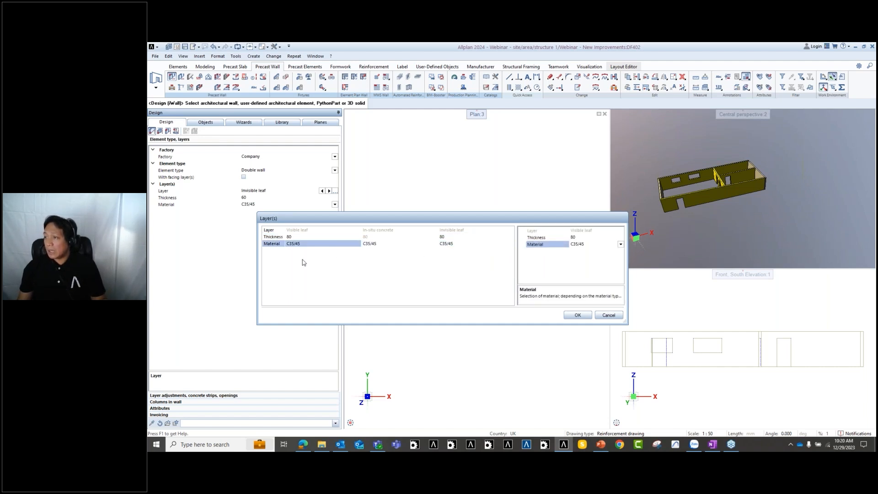
pyautogui.keyDown('shift'); pyautogui.click(457, 245); pyautogui.keyUp('shift')
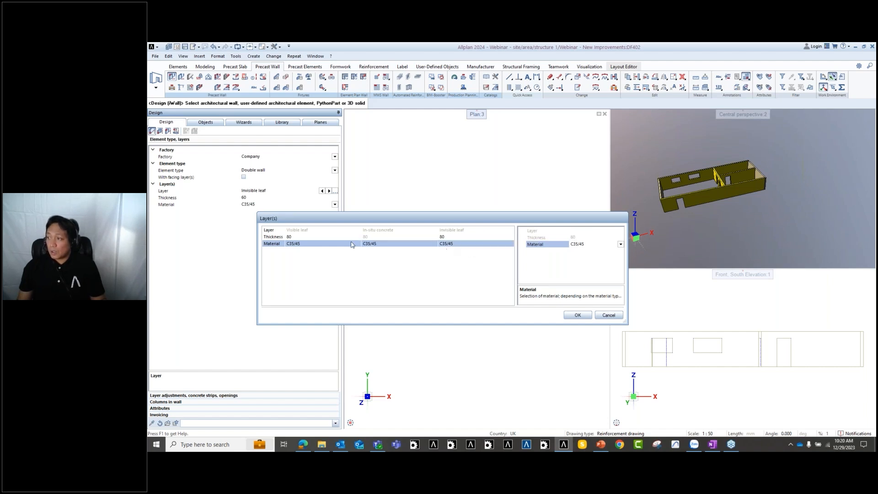
pyautogui.click(620, 243)
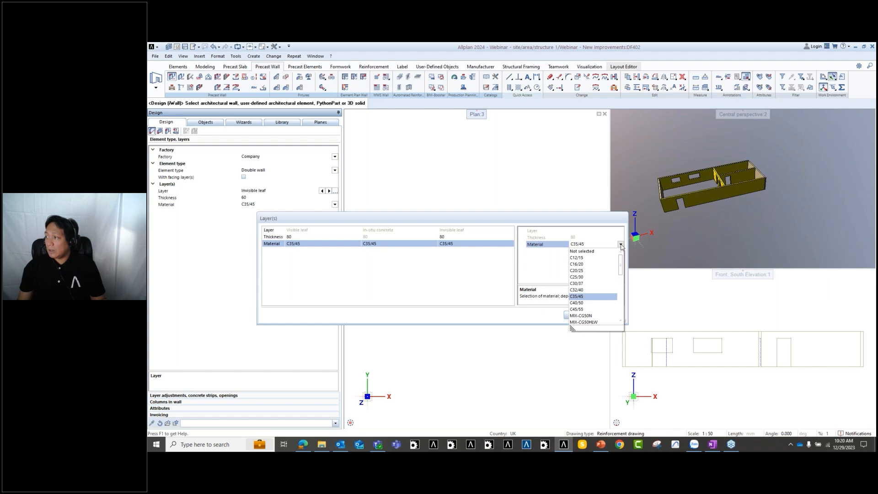
pyautogui.click(579, 290)
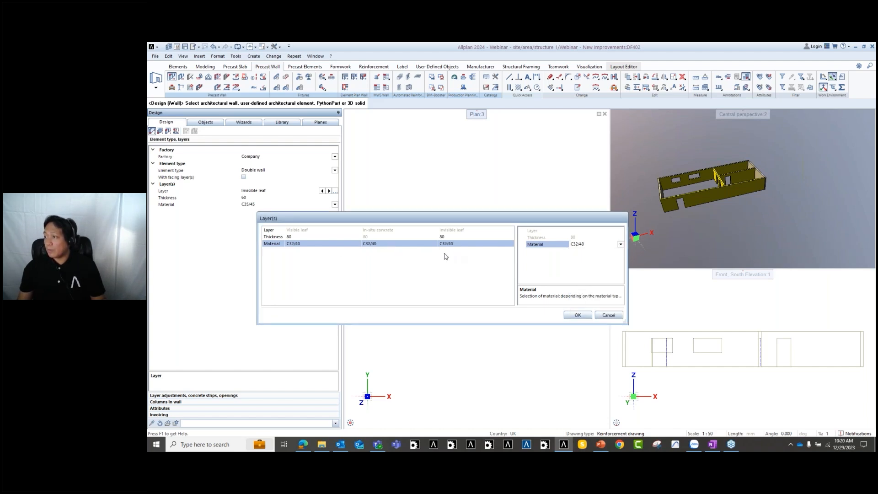
pyautogui.click(466, 277)
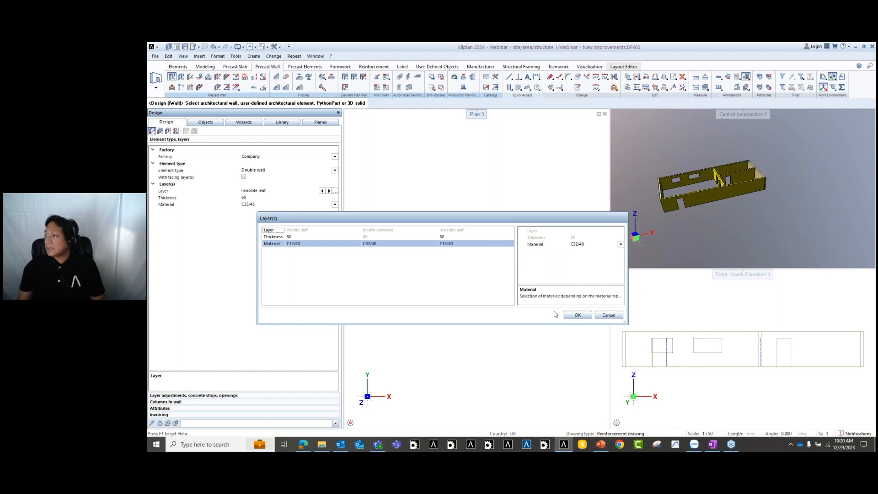
pyautogui.click(575, 315)
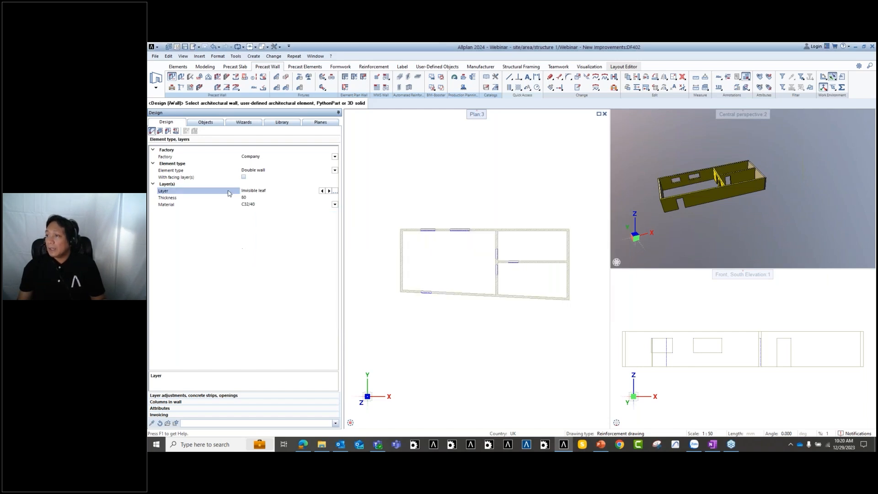
# Convert the building's four exterior walls into precast double walls with the current layer settings.
pyautogui.scroll(3, 395, 249)
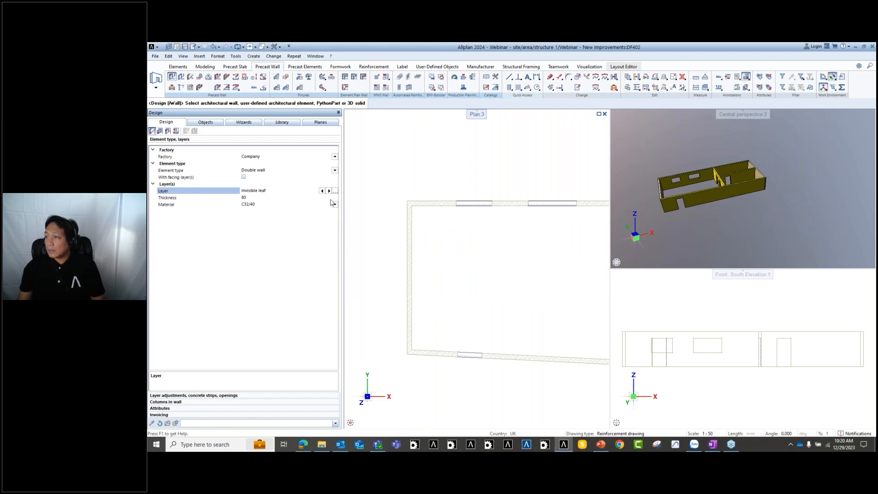
pyautogui.scroll(-3, 432, 259)
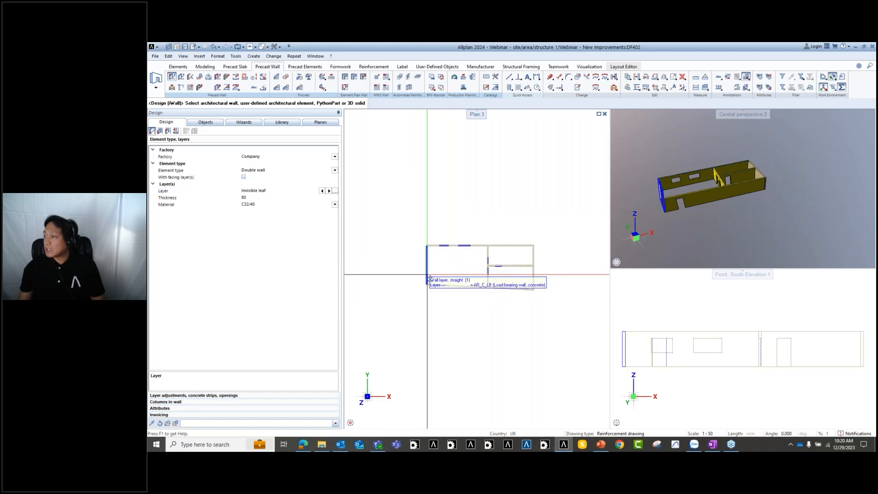
pyautogui.scroll(1, 443, 209)
pyautogui.moveTo(459, 209)
pyautogui.mouseDown()
pyautogui.moveTo(397, 314)
pyautogui.moveTo(457, 200)
pyautogui.mouseUp()
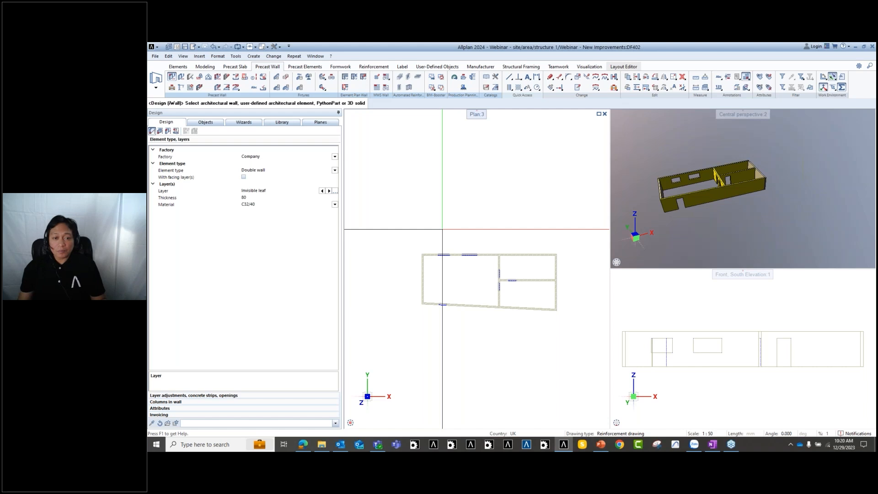
pyautogui.click(424, 255)
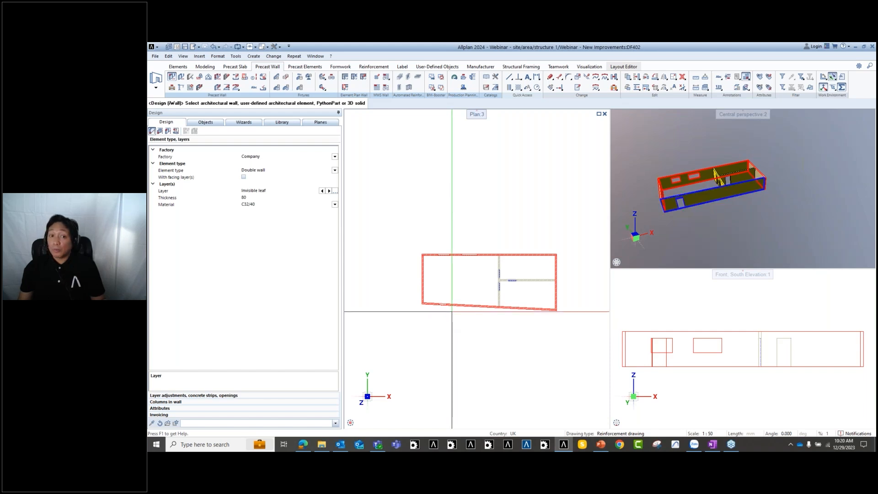
pyautogui.scroll(2, 451, 284)
pyautogui.scroll(-3, 430, 306)
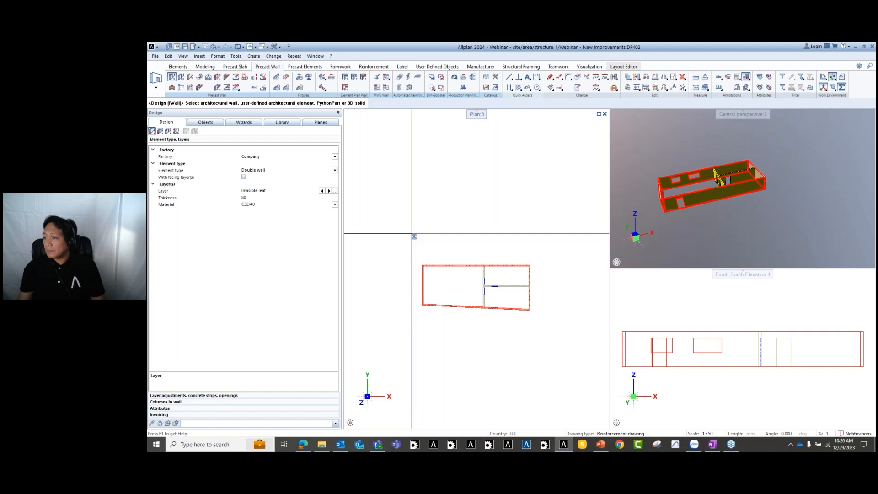
pyautogui.rightClick(411, 234)
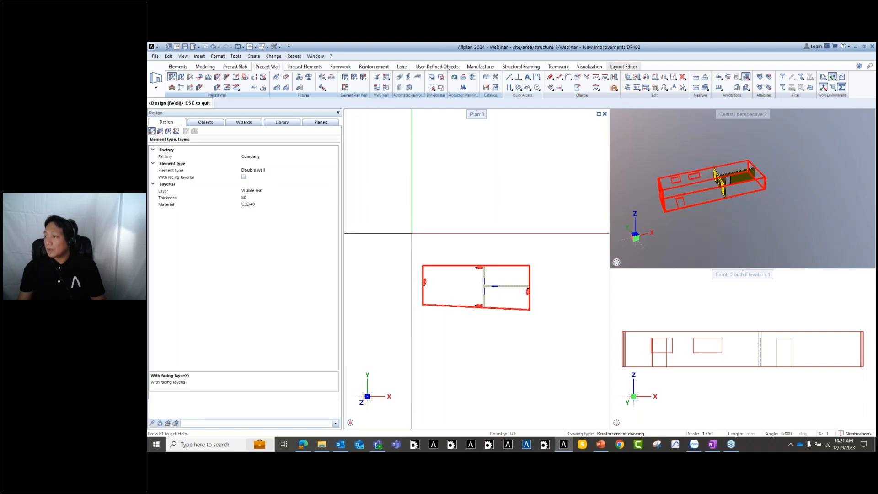
# Set the mark number of the new precast exterior walls to start at 1 in their attributes.
pyautogui.scroll(2, 484, 278)
pyautogui.scroll(3, 457, 257)
pyautogui.scroll(-4, 478, 249)
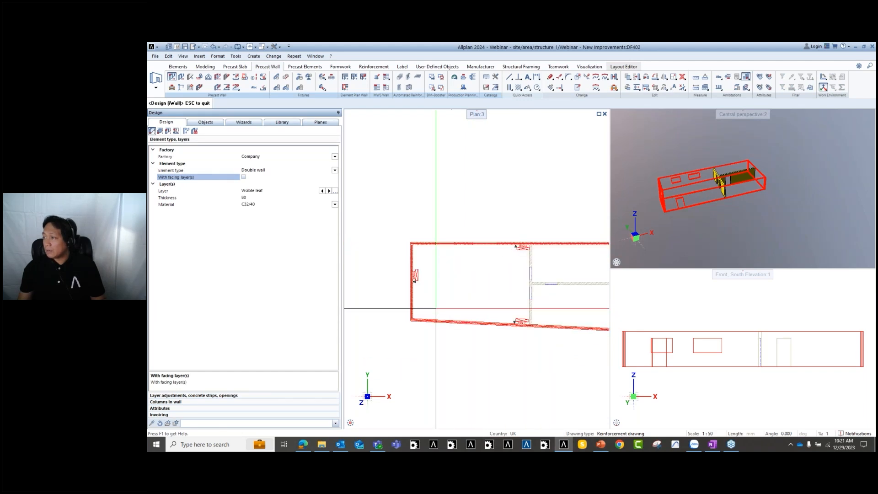
pyautogui.scroll(3, 417, 283)
pyautogui.scroll(-4, 397, 282)
pyautogui.scroll(5, 521, 323)
pyautogui.moveTo(579, 324); pyautogui.dragTo(313, 363, button='middle')
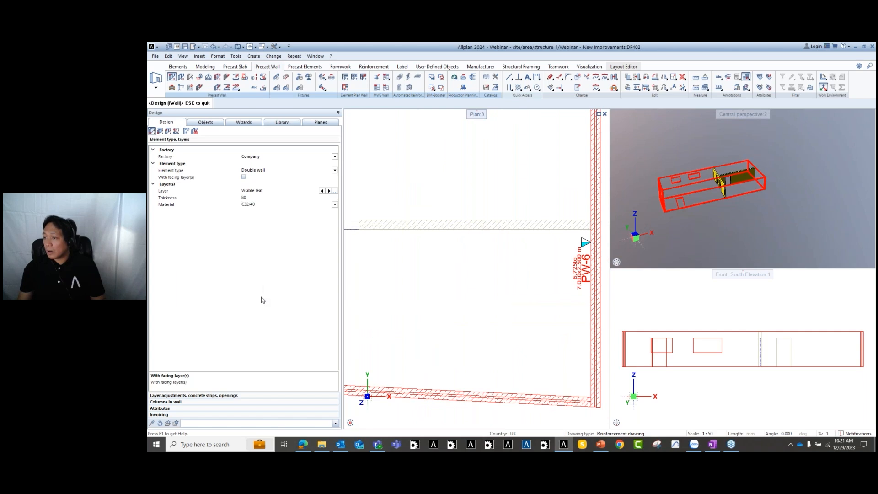
pyautogui.click(191, 408)
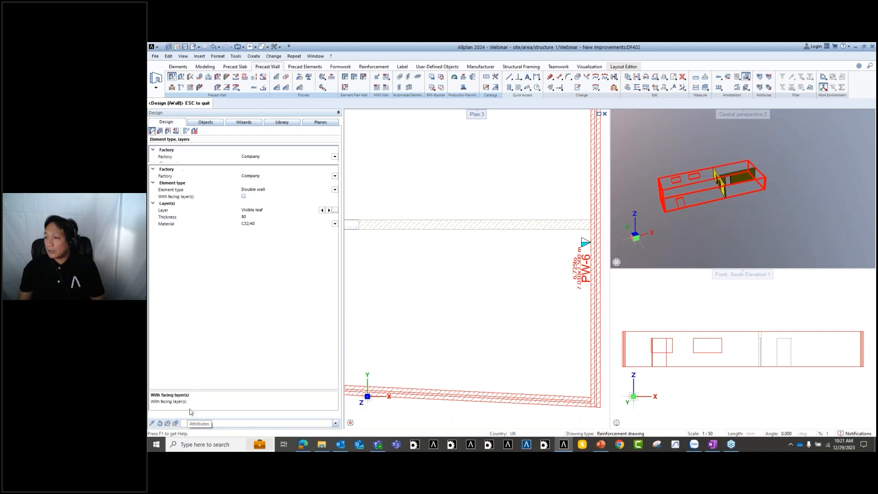
pyautogui.click(244, 284)
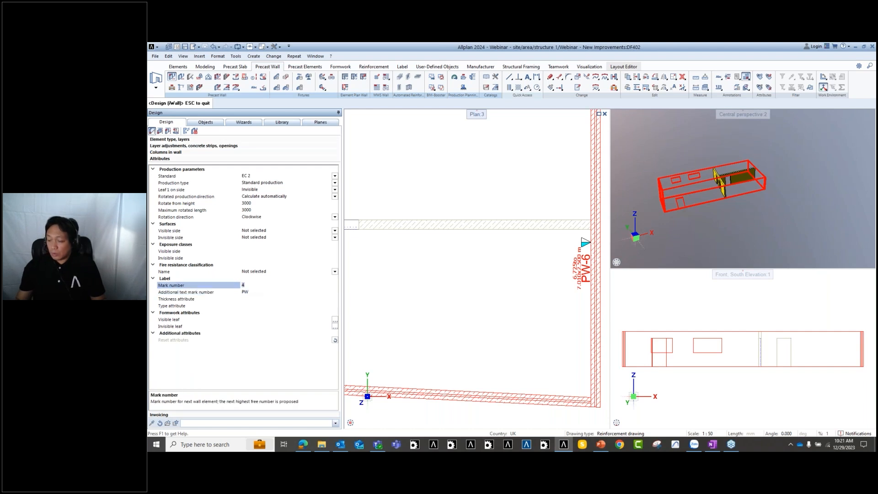
pyautogui.scroll(-4, 496, 267)
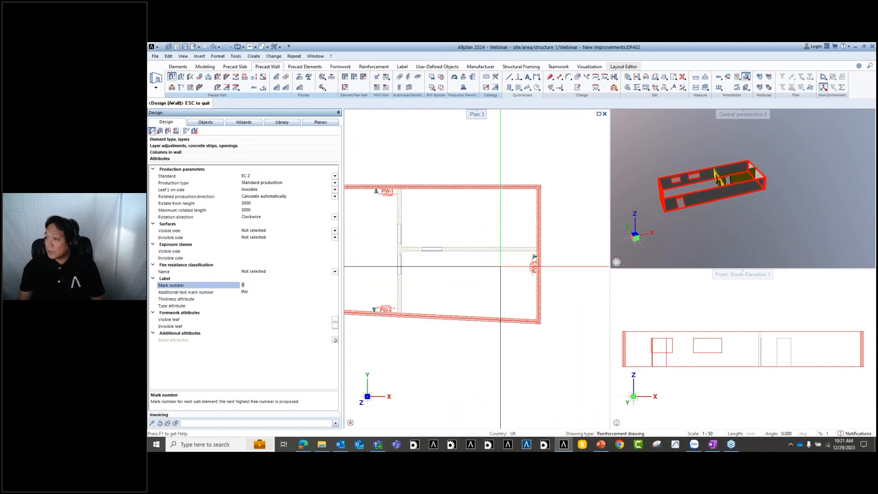
# Inspect the mark labels along the precast exterior walls in the plan.
pyautogui.moveTo(450, 266); pyautogui.dragTo(488, 290, button='middle')
pyautogui.scroll(4, 427, 224)
pyautogui.scroll(-4, 428, 224)
pyautogui.scroll(4, 427, 224)
pyautogui.scroll(-4, 369, 264)
pyautogui.scroll(4, 502, 264)
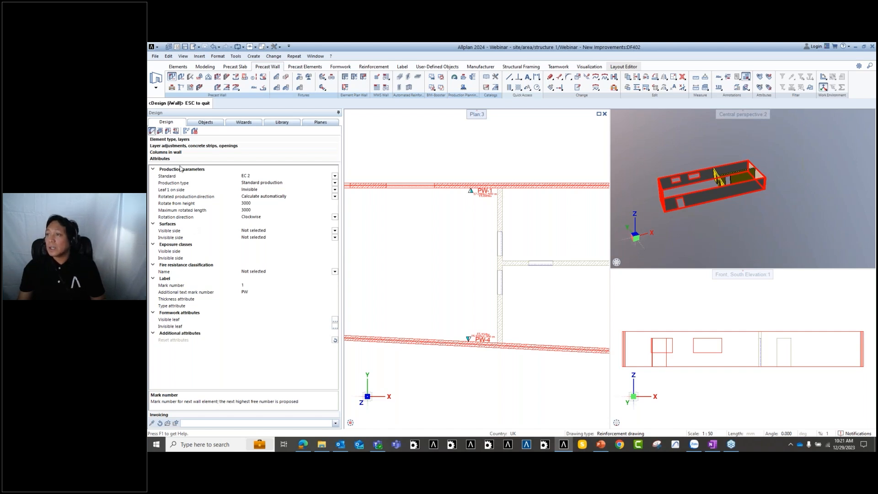
# Set the visible leaf's thickness to 60 mm for the precast exterior double walls.
pyautogui.click(242, 147)
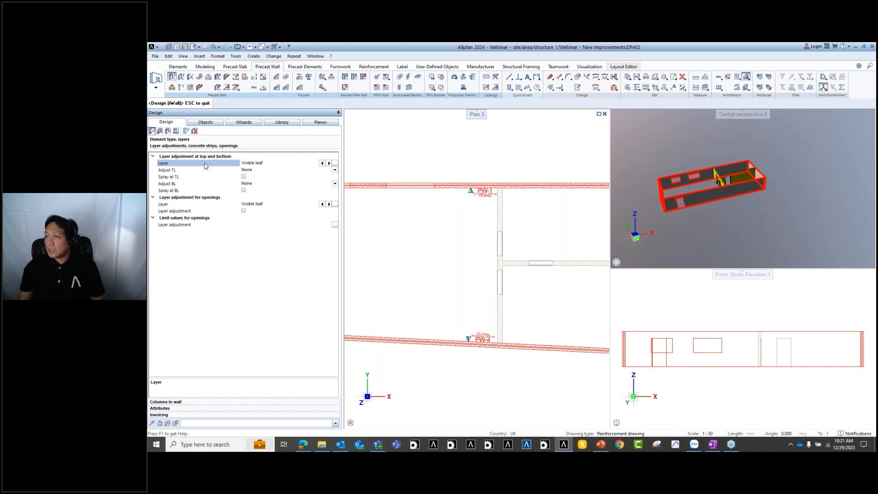
pyautogui.scroll(5, 535, 181)
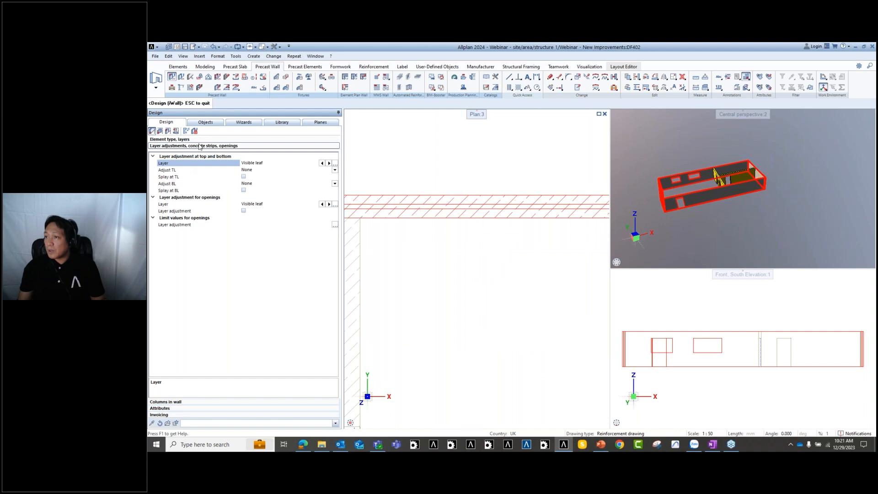
pyautogui.click(203, 140)
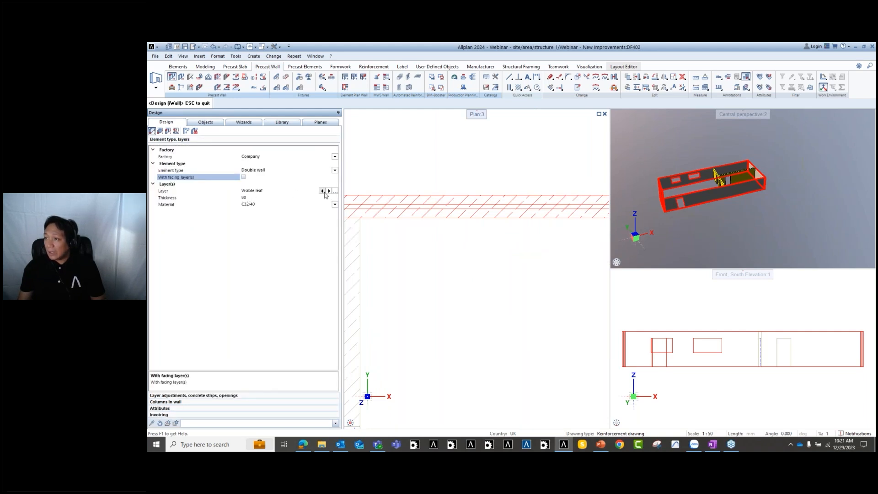
pyautogui.click(270, 200)
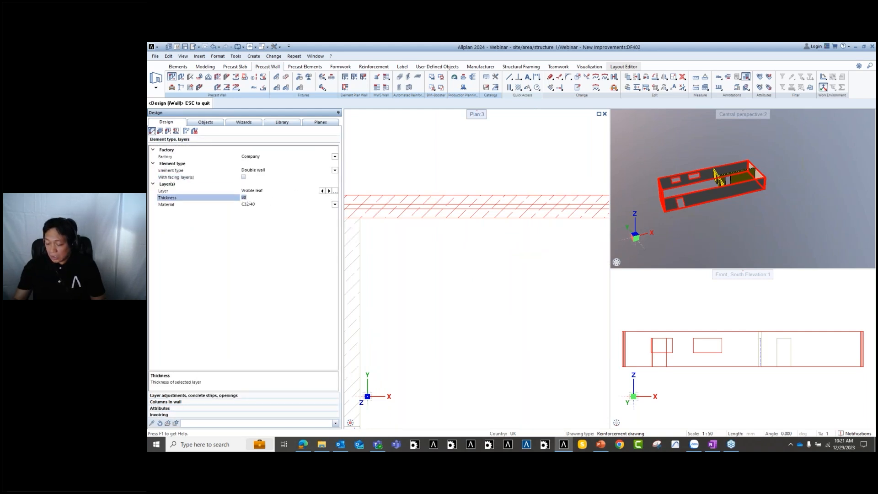
pyautogui.scroll(-5, 497, 281)
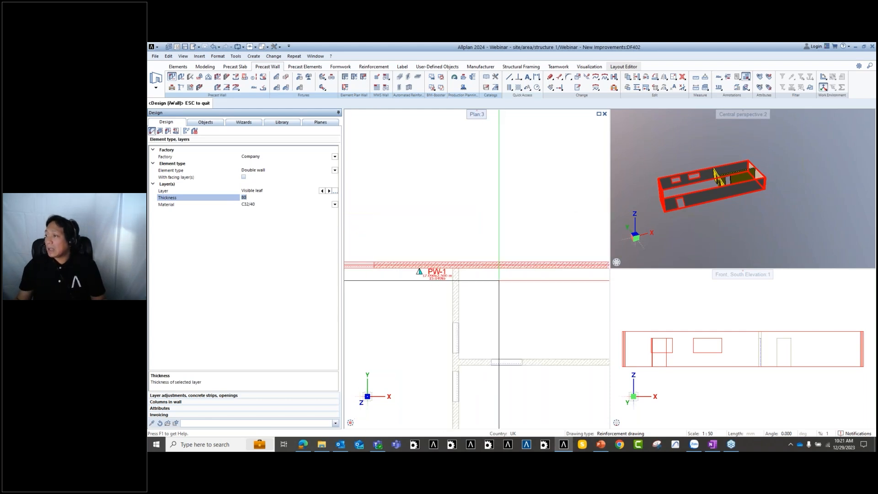
pyautogui.scroll(1, 434, 284)
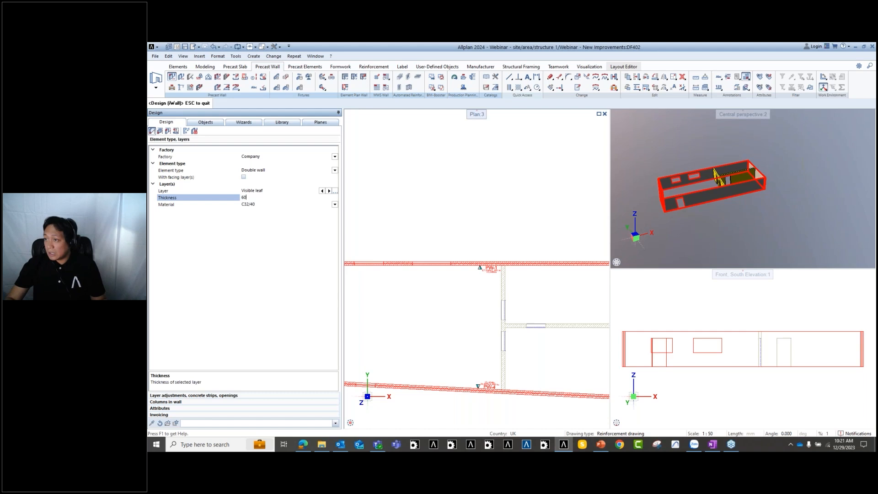
pyautogui.scroll(5, 571, 261)
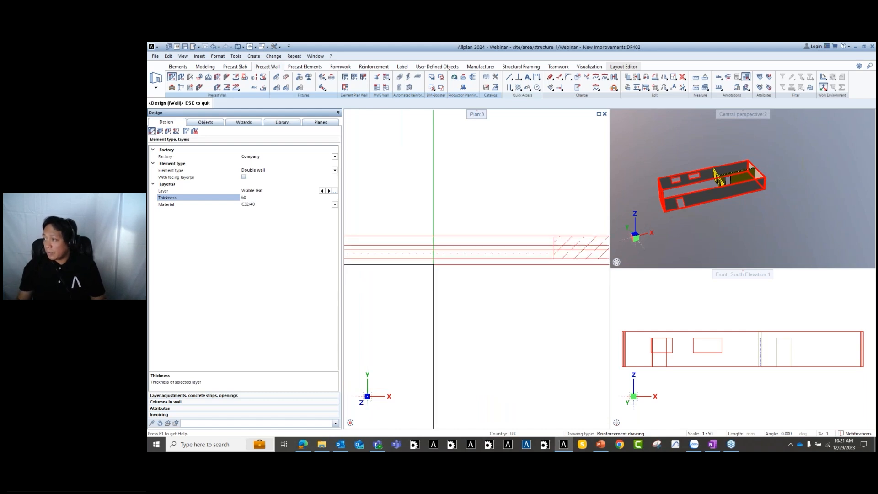
pyautogui.scroll(-4, 485, 253)
pyautogui.moveTo(560, 262); pyautogui.dragTo(412, 264, button='middle')
pyautogui.scroll(3, 410, 263)
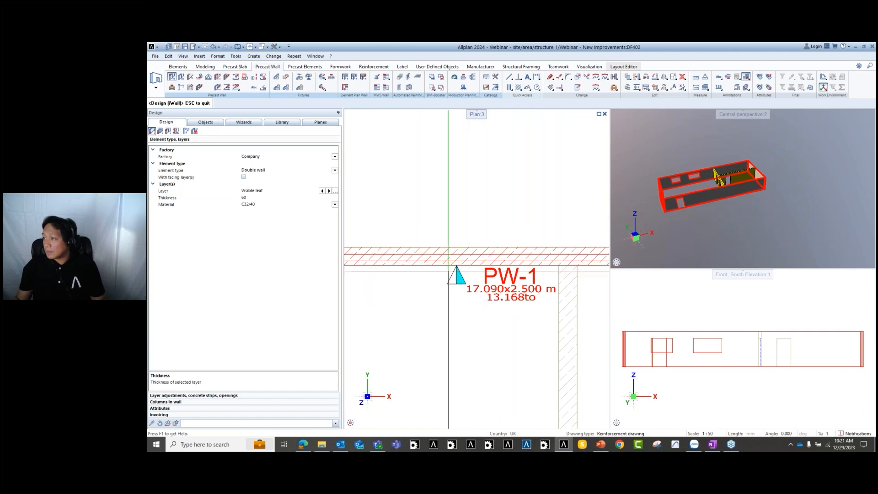
pyautogui.scroll(2, 462, 274)
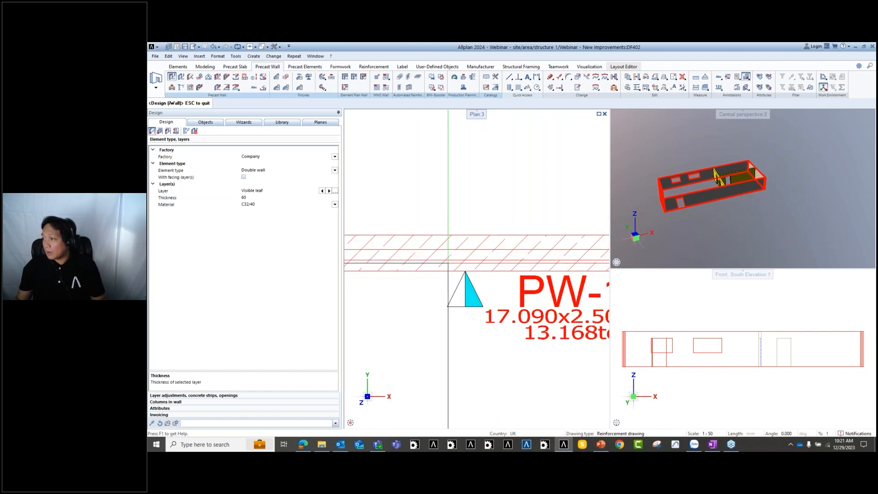
# Set the invisible leaf's thickness to 60 mm for the same double walls.
pyautogui.click(329, 191)
pyautogui.click(328, 191)
pyautogui.click(256, 198)
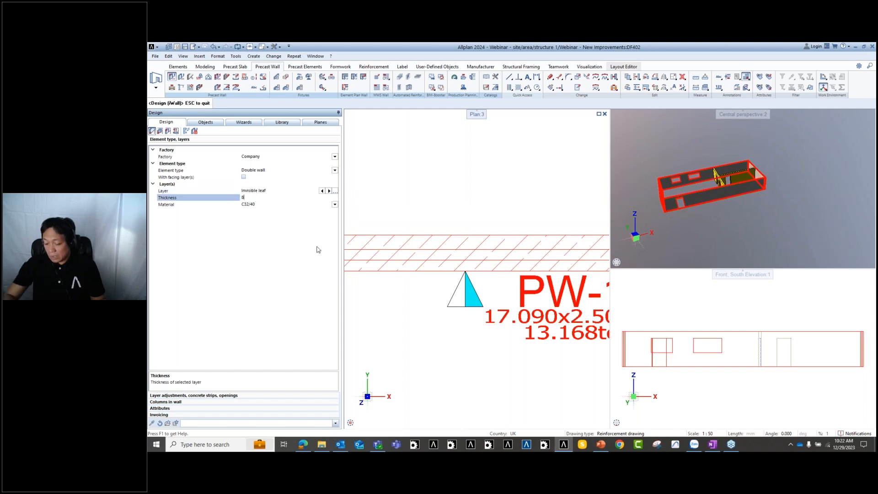
pyautogui.press('BackSpace')
pyautogui.press('BackSpace')
pyautogui.write('60')
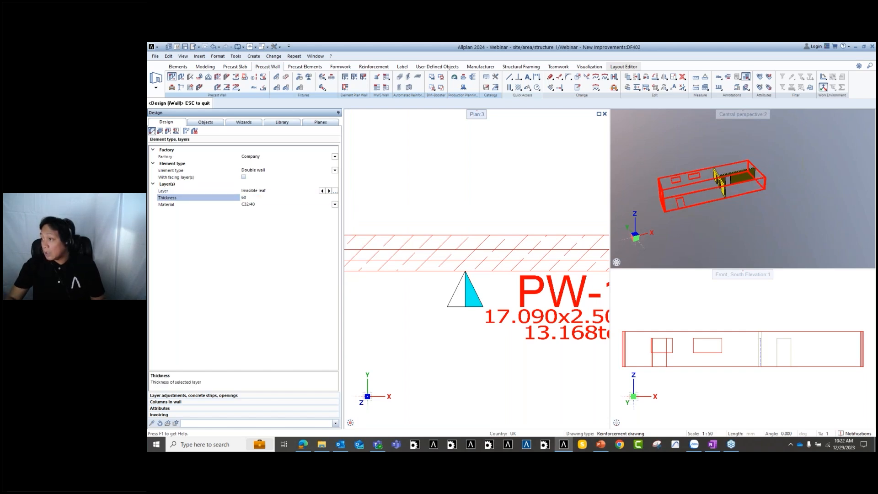
pyautogui.scroll(-2, 470, 283)
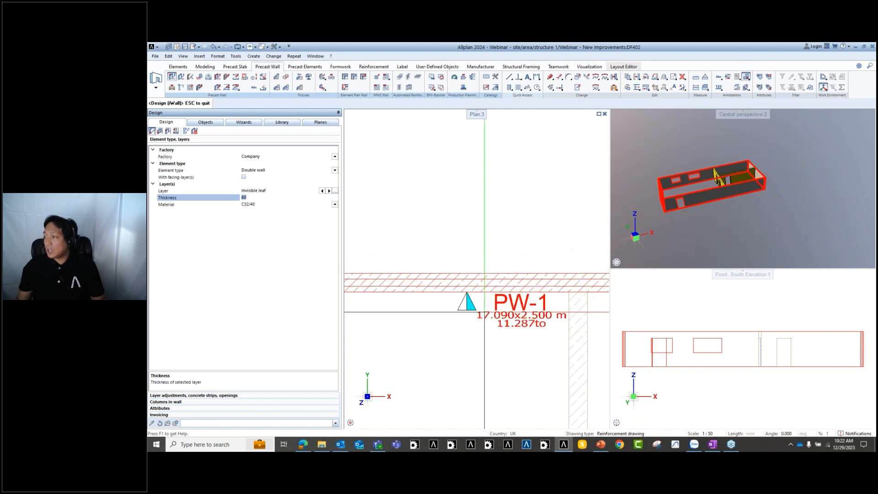
# Review the joint and production rotation attributes of the exterior walls, including the height from which elements are rotated.
pyautogui.scroll(-5, 493, 272)
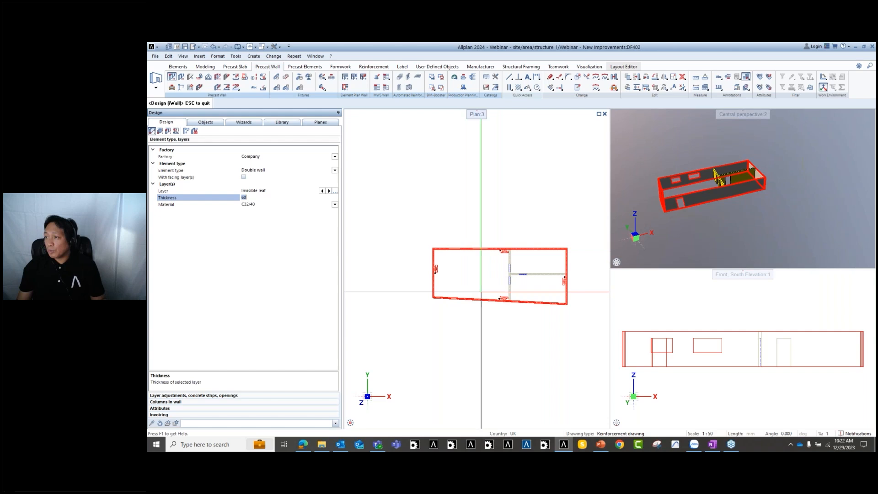
pyautogui.scroll(2, 487, 271)
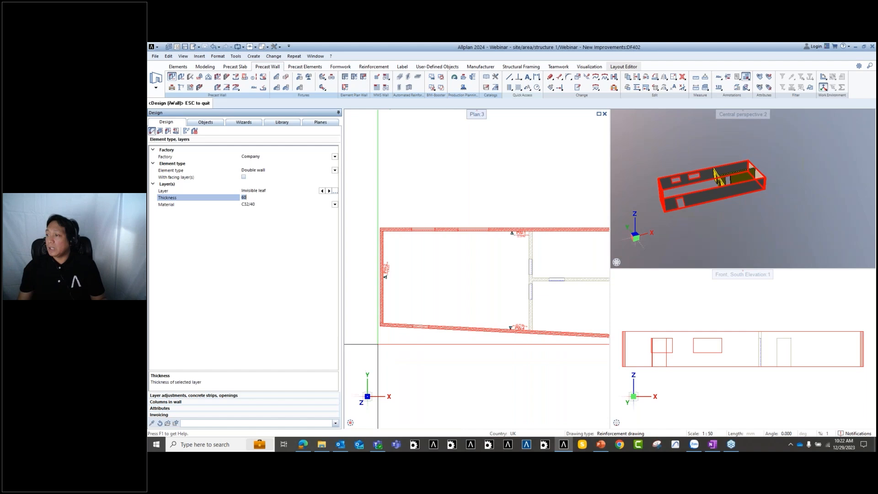
pyautogui.scroll(3, 363, 264)
pyautogui.click(213, 402)
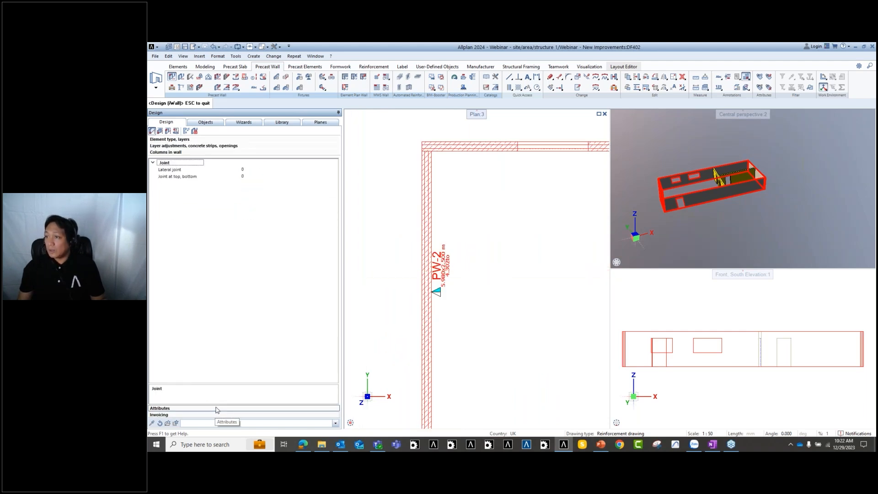
pyautogui.click(216, 408)
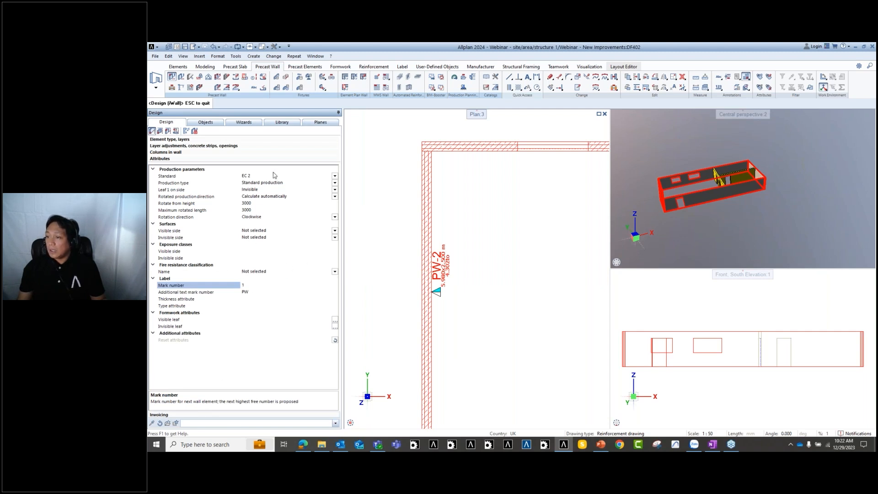
pyautogui.click(267, 204)
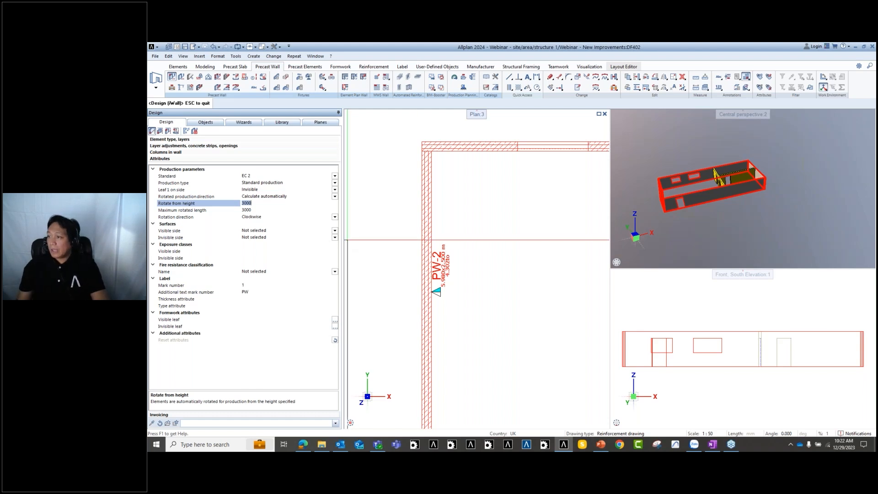
pyautogui.scroll(-5, 426, 227)
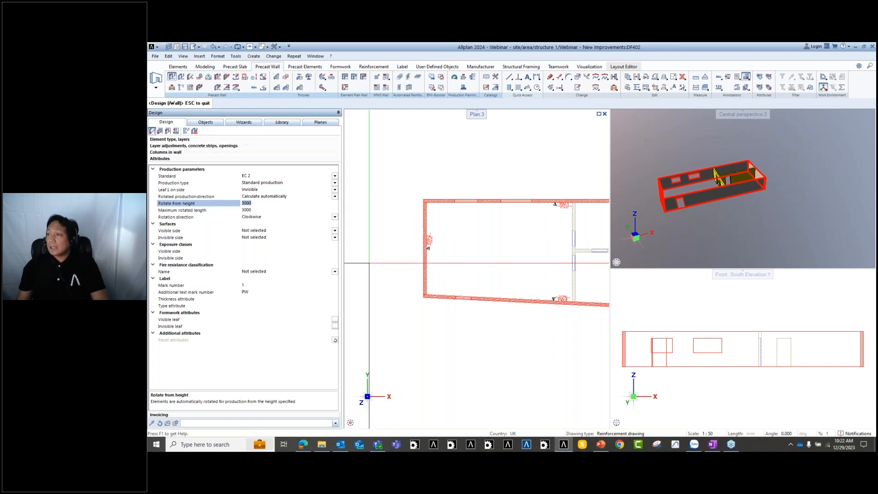
pyautogui.moveTo(522, 333); pyautogui.dragTo(475, 333, button='middle')
pyautogui.scroll(-3, 474, 310)
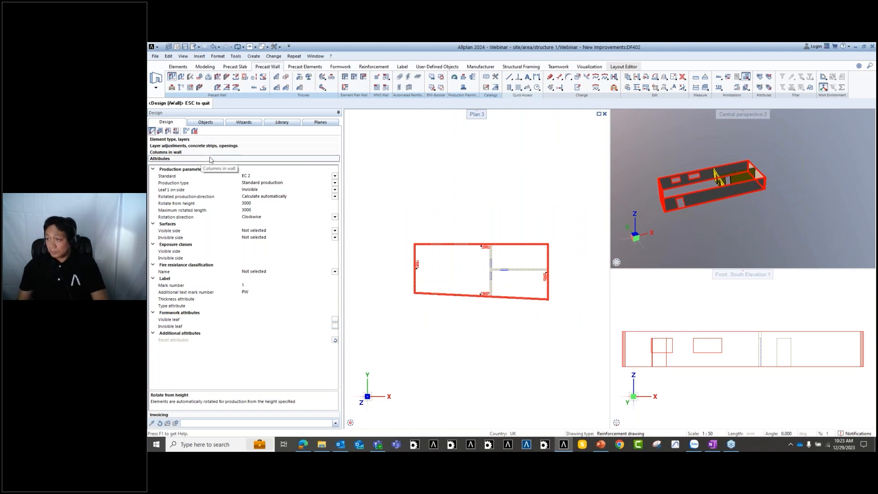
pyautogui.scroll(3, 484, 269)
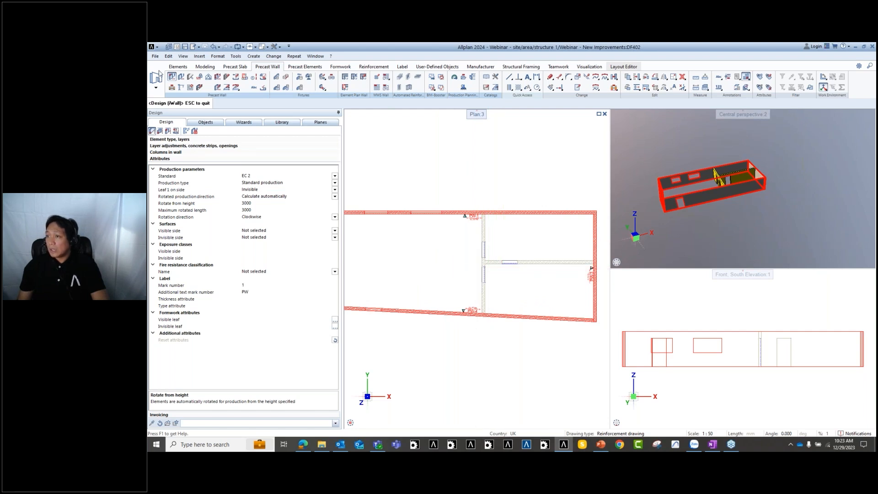
# Finish the exterior double walls and change the element type to Concrete wall, keeping material C32/40.
pyautogui.click(170, 139)
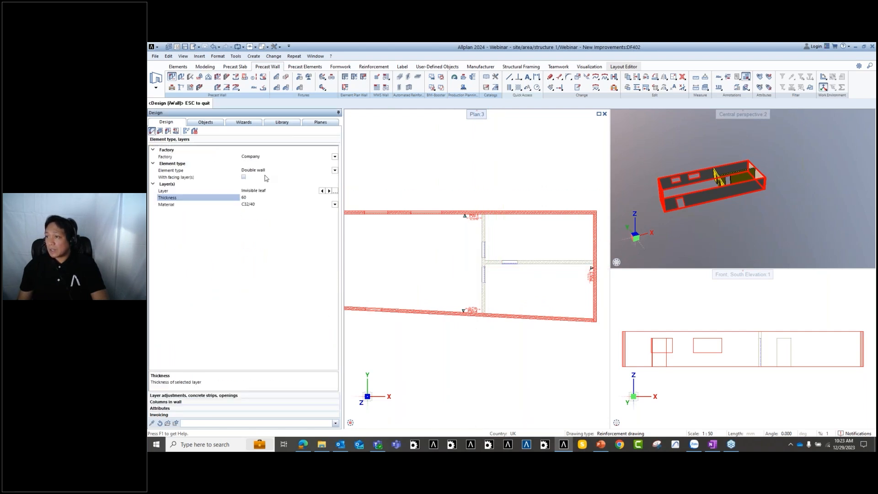
pyautogui.scroll(-2, 423, 274)
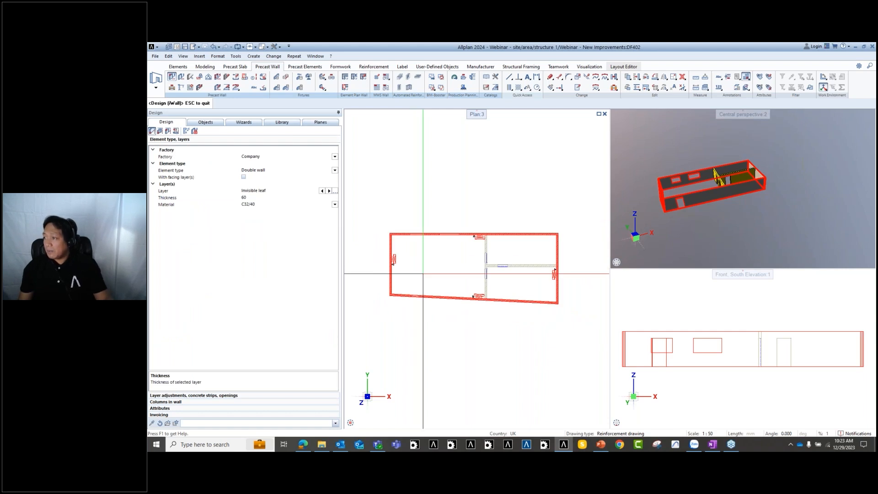
pyautogui.press('Escape')
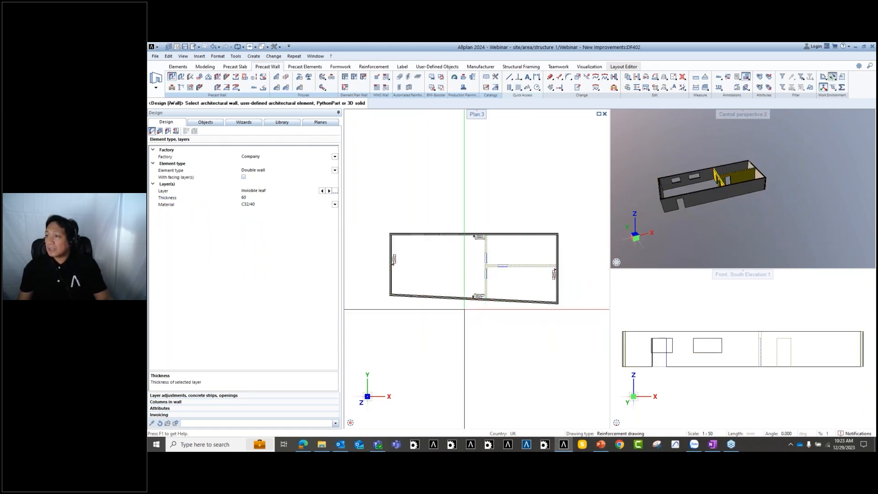
pyautogui.click(336, 169)
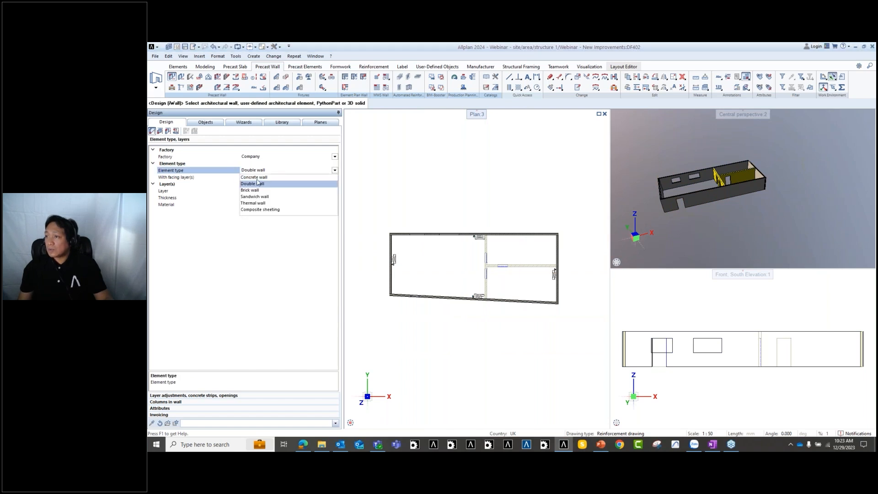
pyautogui.click(255, 177)
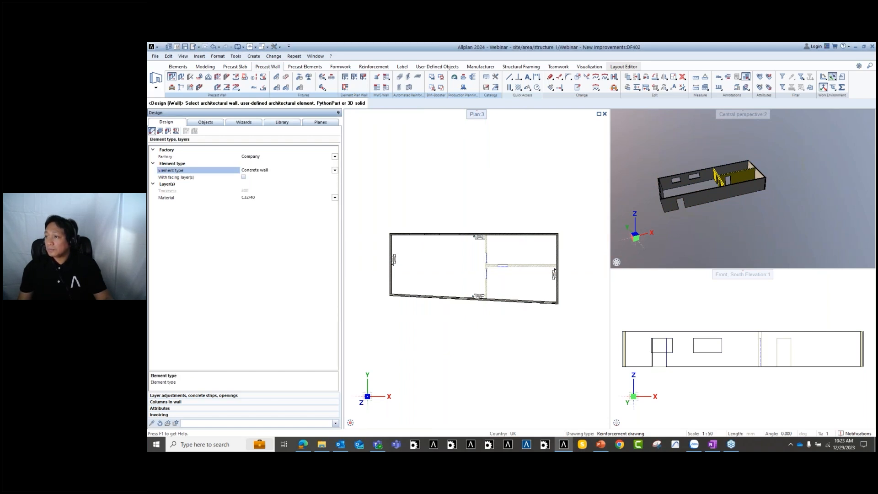
pyautogui.click(335, 198)
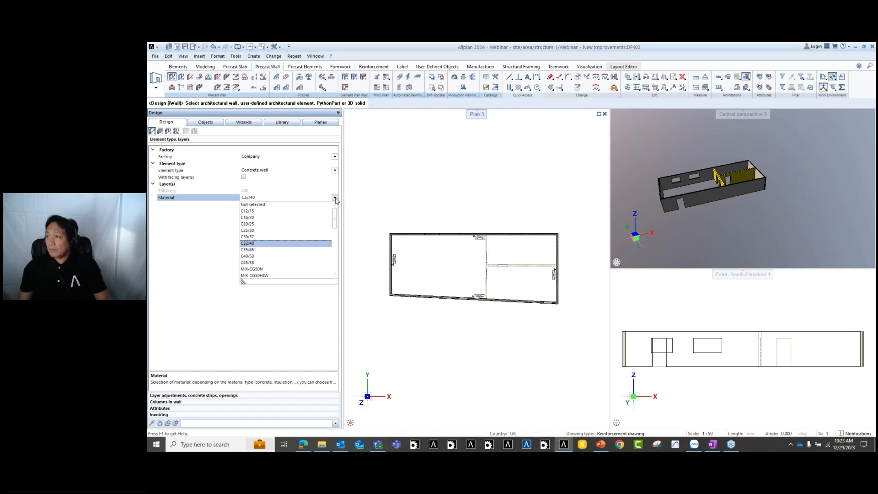
pyautogui.click(336, 198)
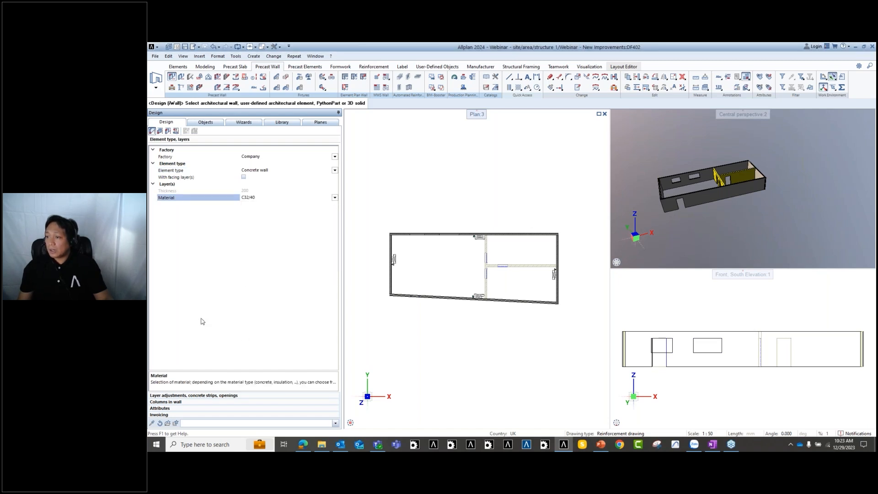
# Convert the two interior walls into precast concrete walls and accept the result.
pyautogui.scroll(3, 532, 257)
pyautogui.moveTo(466, 255); pyautogui.dragTo(375, 296)
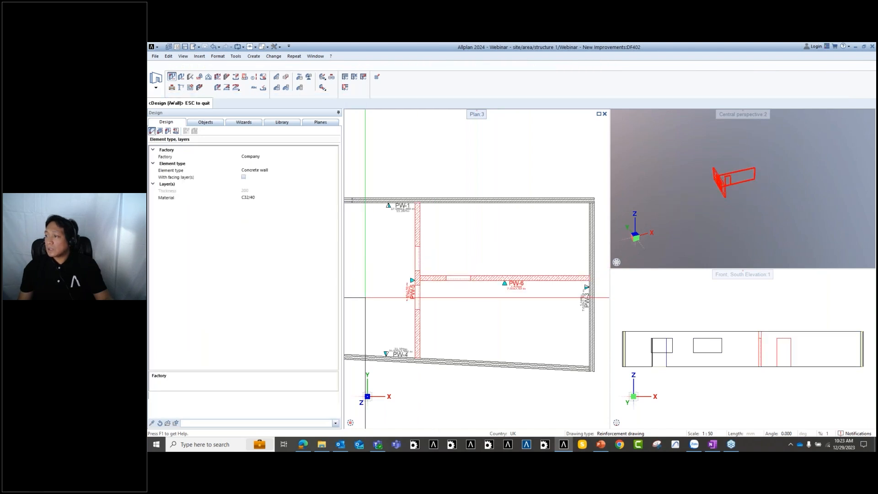
pyautogui.scroll(1, 410, 321)
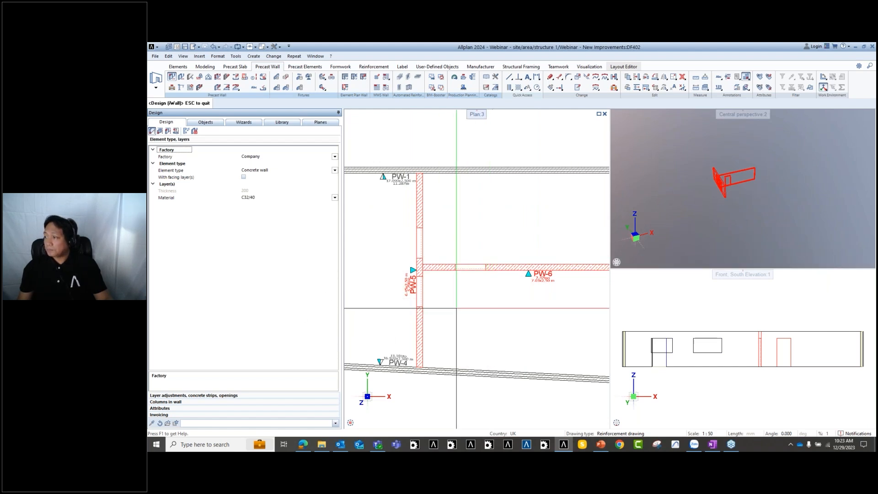
pyautogui.scroll(-3, 457, 265)
pyautogui.press('Escape')
# Examine the interior walls' mark labels in the plan and the precast walls with their openings in the perspective view.
pyautogui.scroll(6, 706, 185)
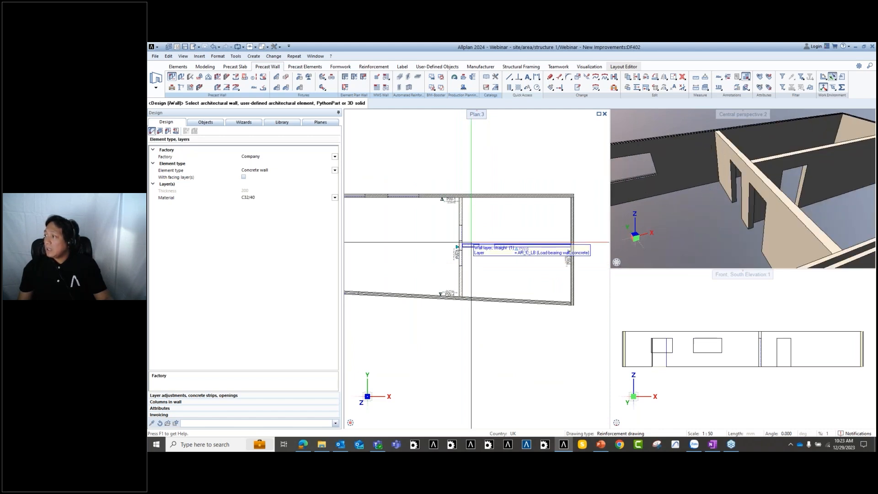
pyautogui.scroll(5, 457, 244)
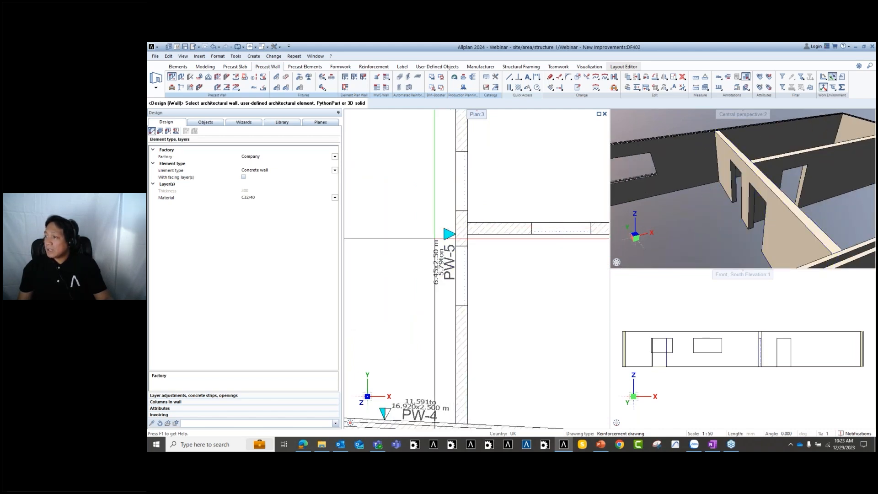
pyautogui.scroll(2, 452, 228)
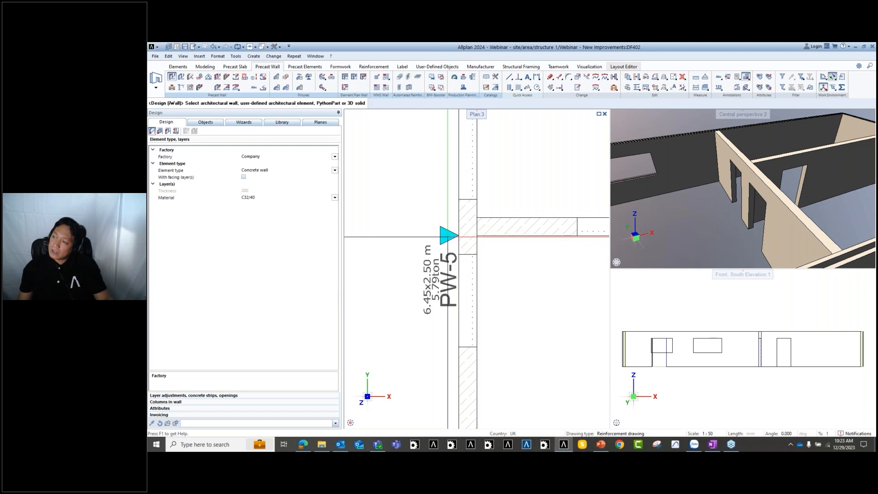
pyautogui.scroll(-5, 450, 235)
pyautogui.moveTo(470, 245); pyautogui.dragTo(451, 274, button='middle')
pyautogui.scroll(2, 660, 189)
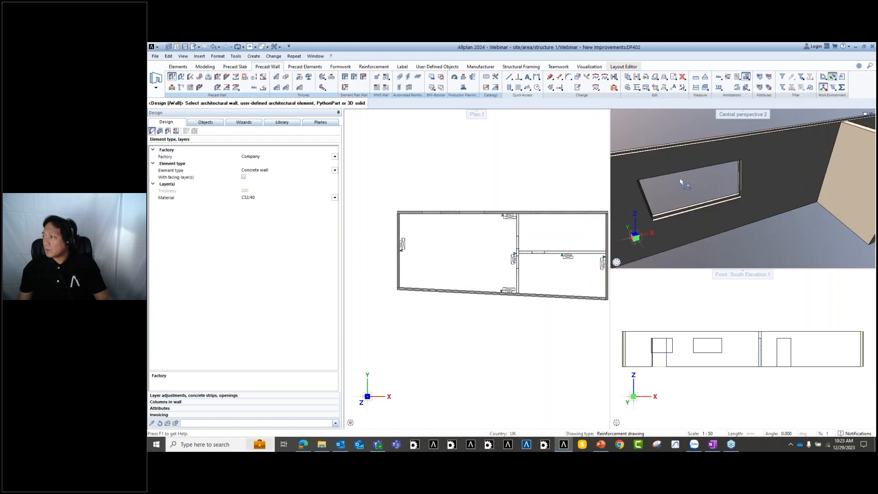
pyautogui.scroll(-3, 798, 187)
pyautogui.scroll(3, 627, 195)
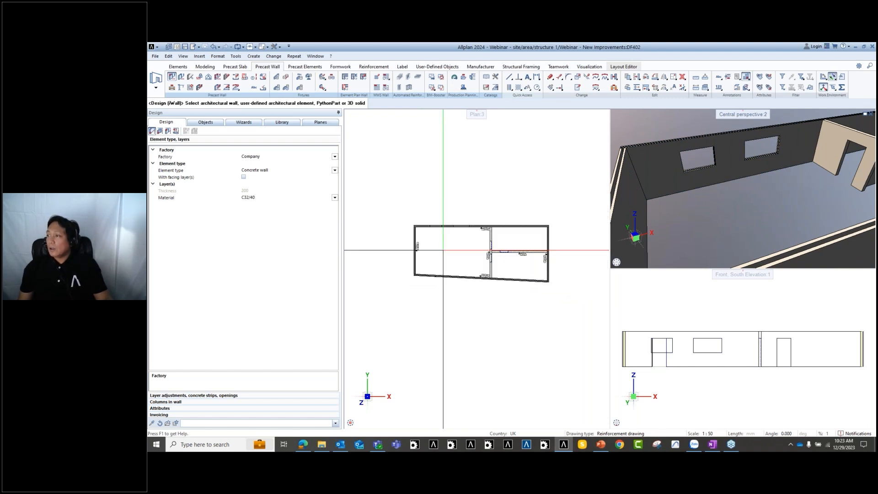
# Divide the horizontal interior wall into precast elements along its length using the Equal element length option.
pyautogui.click(168, 131)
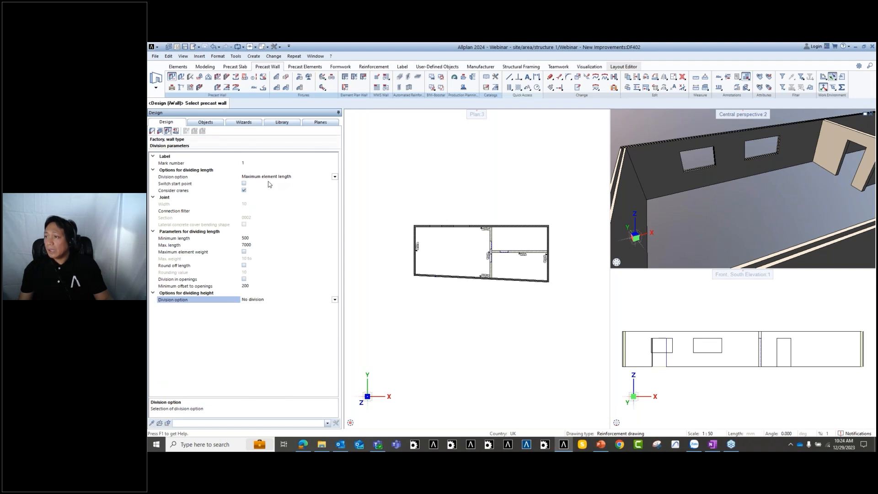
pyautogui.click(335, 177)
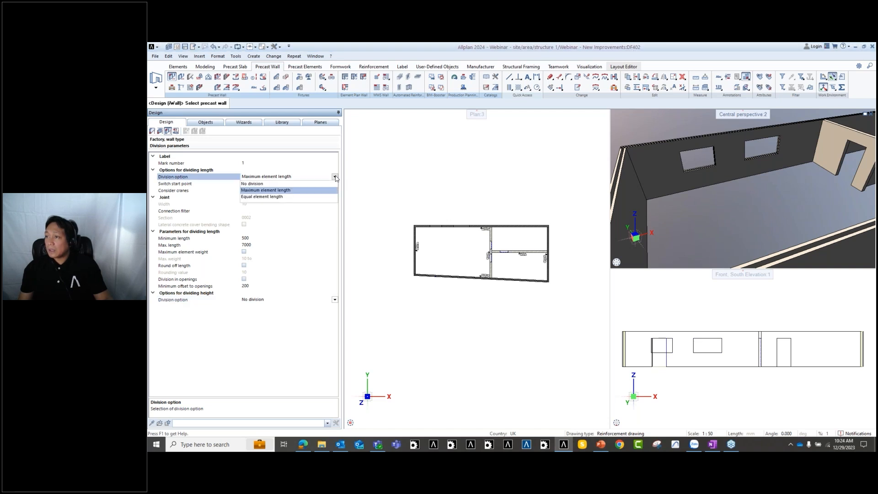
pyautogui.click(266, 189)
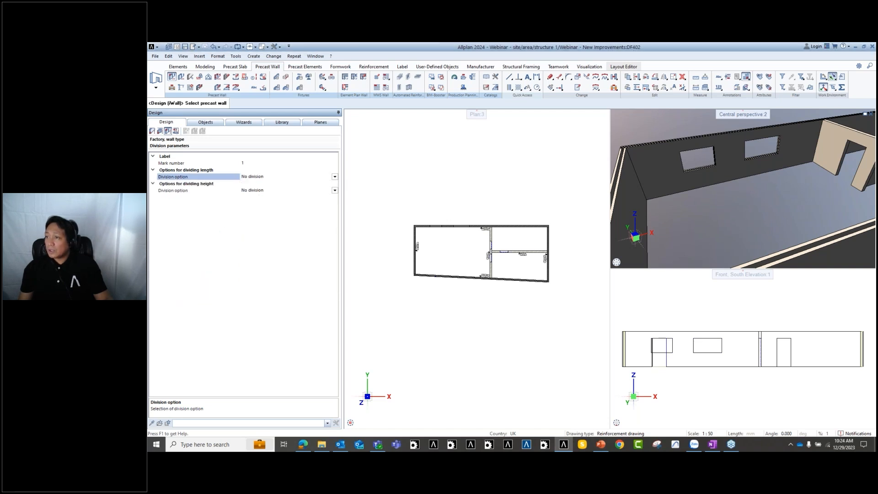
pyautogui.click(335, 177)
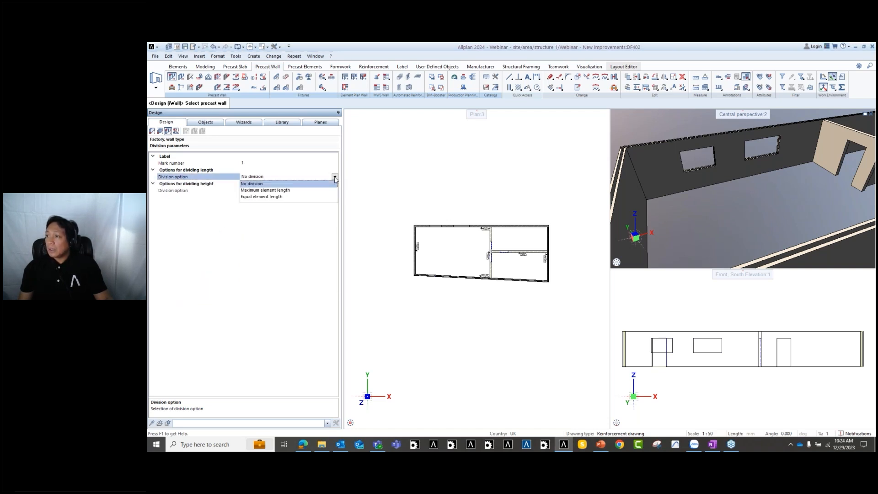
pyautogui.click(269, 197)
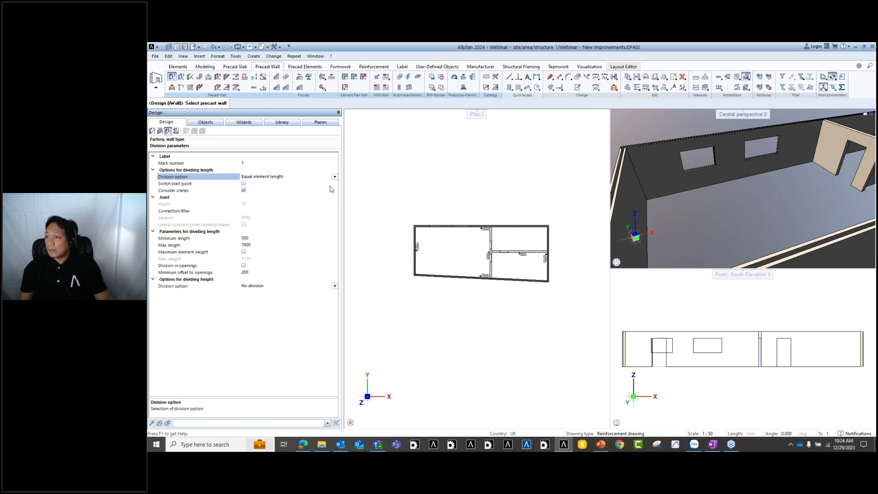
pyautogui.scroll(3, 516, 253)
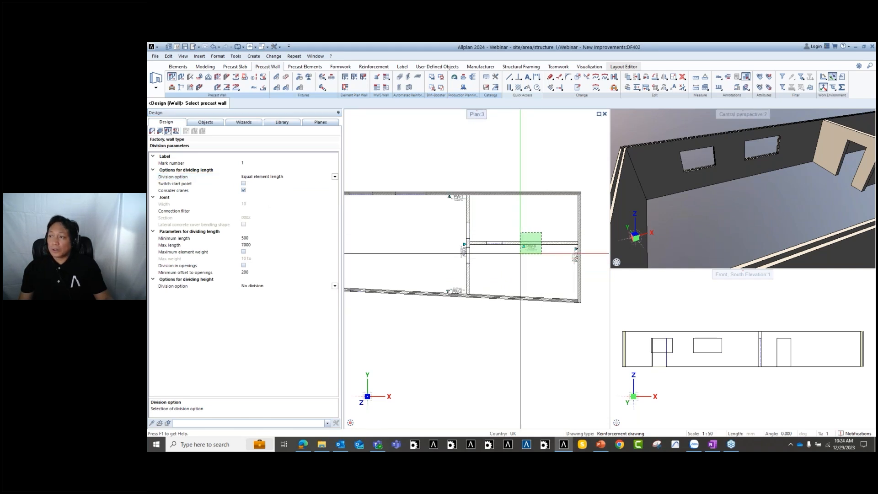
pyautogui.click(519, 249)
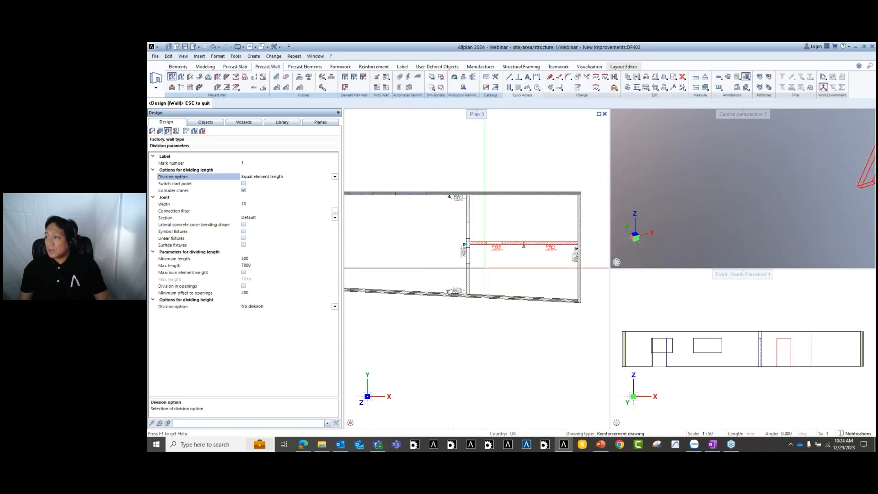
pyautogui.scroll(4, 538, 249)
pyautogui.moveTo(444, 301); pyautogui.dragTo(432, 301, button='middle')
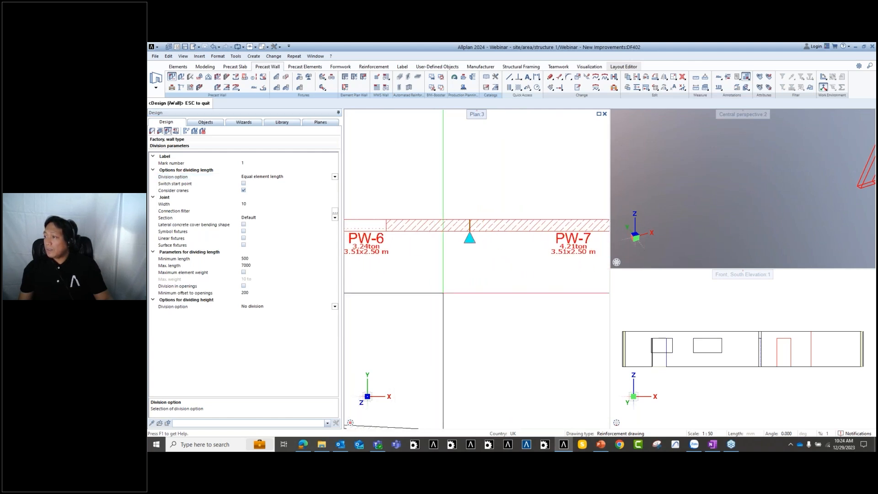
pyautogui.scroll(-2, 559, 257)
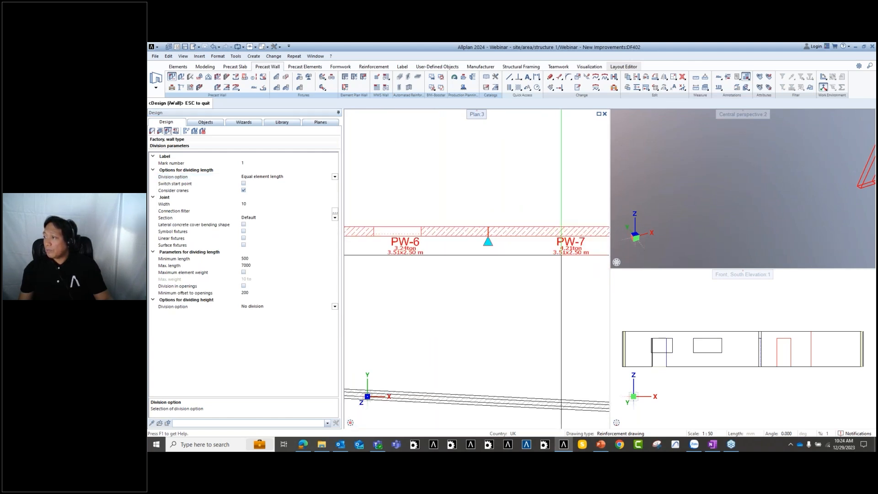
pyautogui.scroll(3, 426, 255)
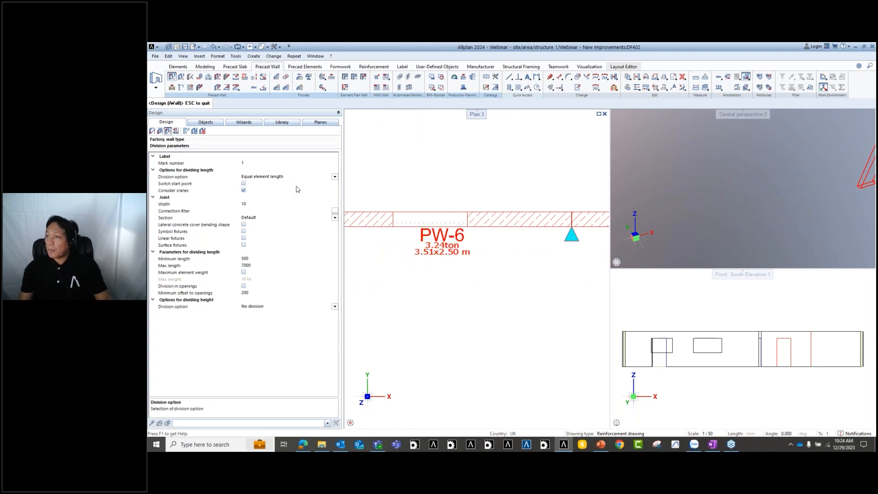
# Try the Maximum element length division on the horizontal interior wall and inspect the resulting elements along the wall.
pyautogui.click(335, 177)
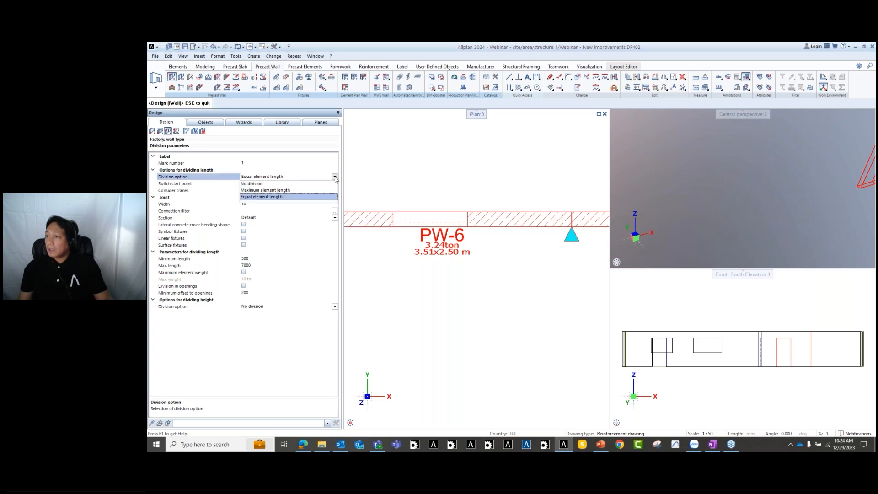
pyautogui.click(291, 190)
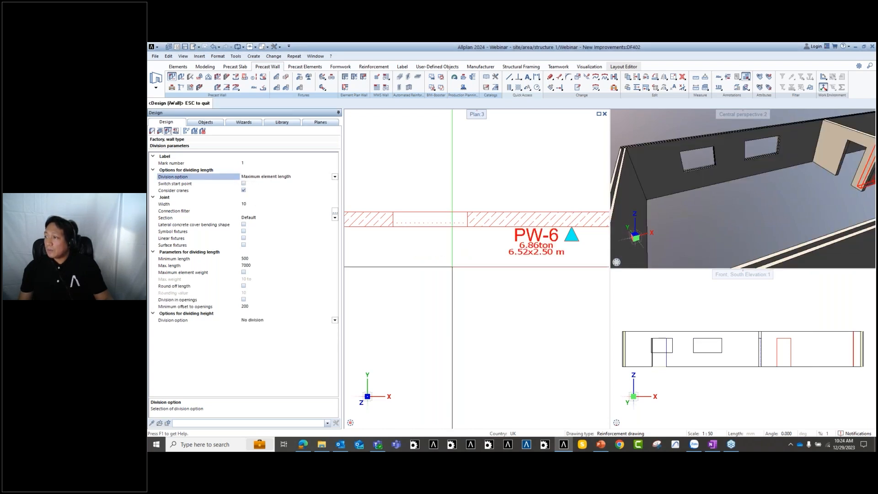
pyautogui.scroll(3, 533, 294)
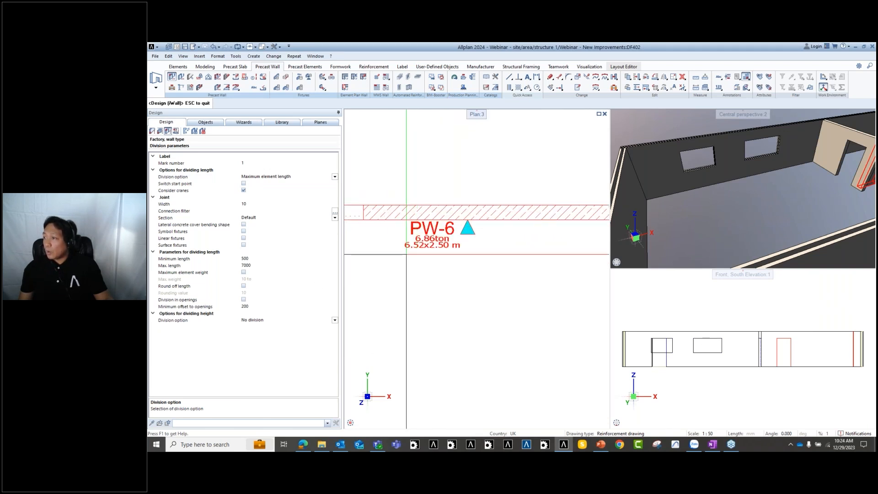
pyautogui.scroll(2, 412, 249)
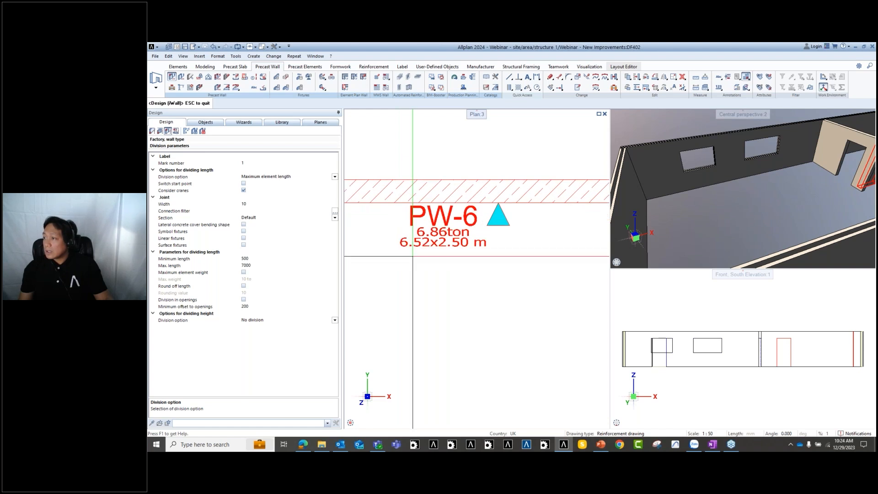
pyautogui.scroll(-3, 406, 272)
pyautogui.scroll(3, 500, 279)
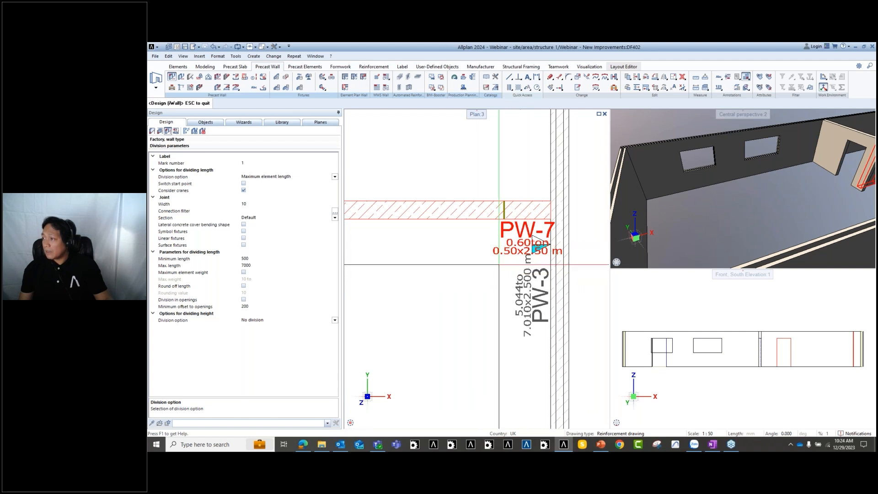
pyautogui.scroll(-3, 526, 242)
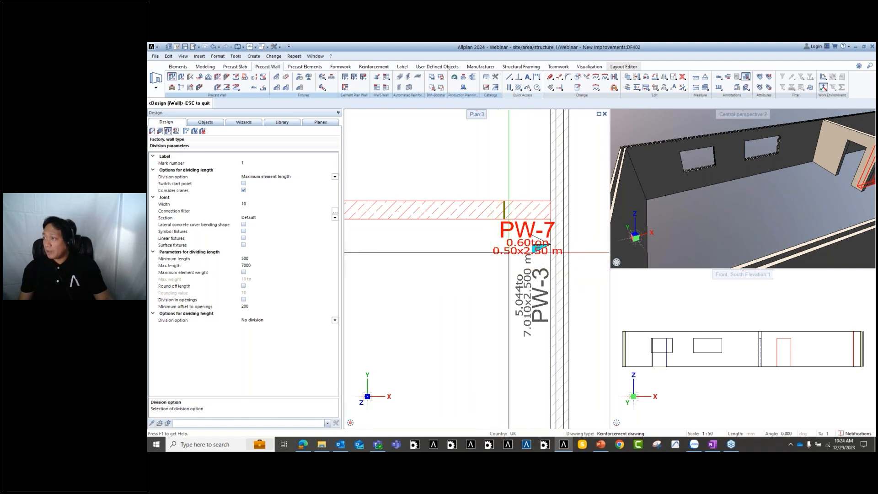
pyautogui.moveTo(442, 265); pyautogui.dragTo(510, 262, button='middle')
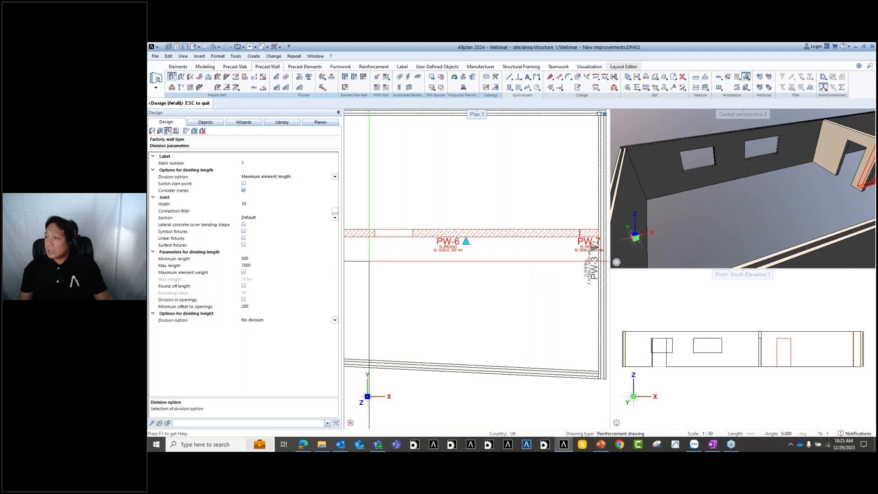
pyautogui.moveTo(371, 260); pyautogui.dragTo(417, 262, button='middle')
# Switch the horizontal interior wall's length division back to Equal element length.
pyautogui.click(335, 177)
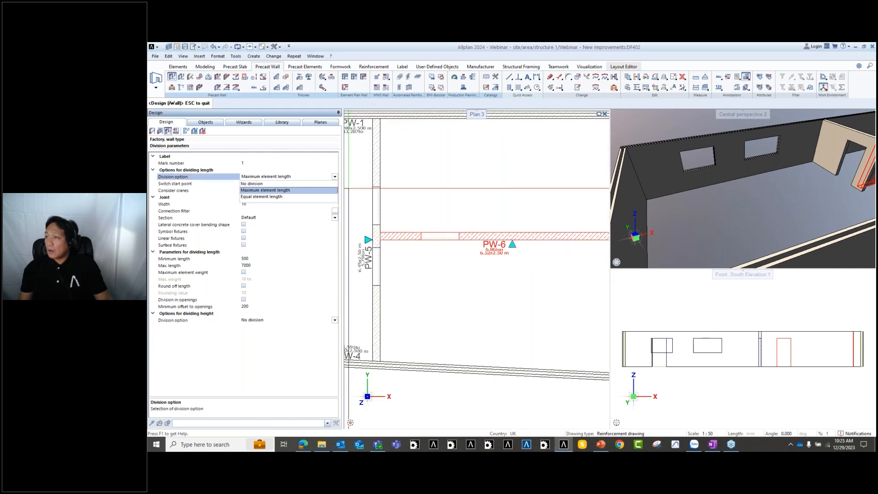
pyautogui.click(288, 197)
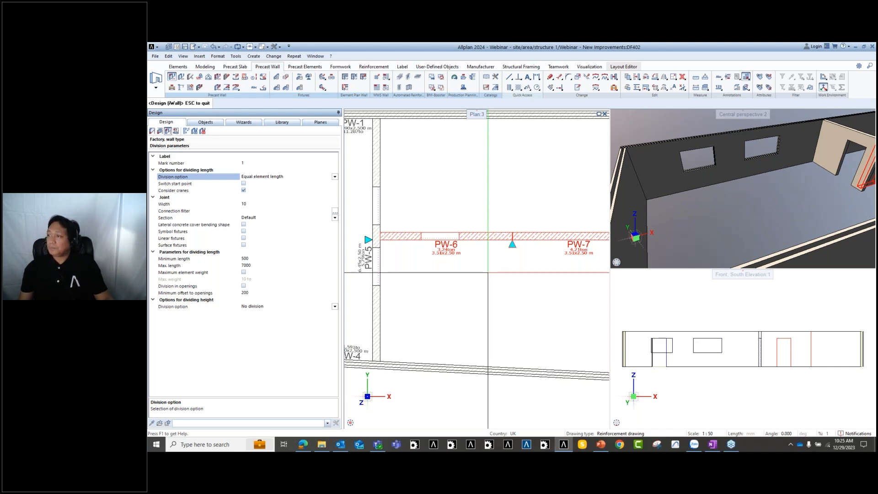
pyautogui.scroll(-3, 457, 269)
pyautogui.scroll(2, 438, 265)
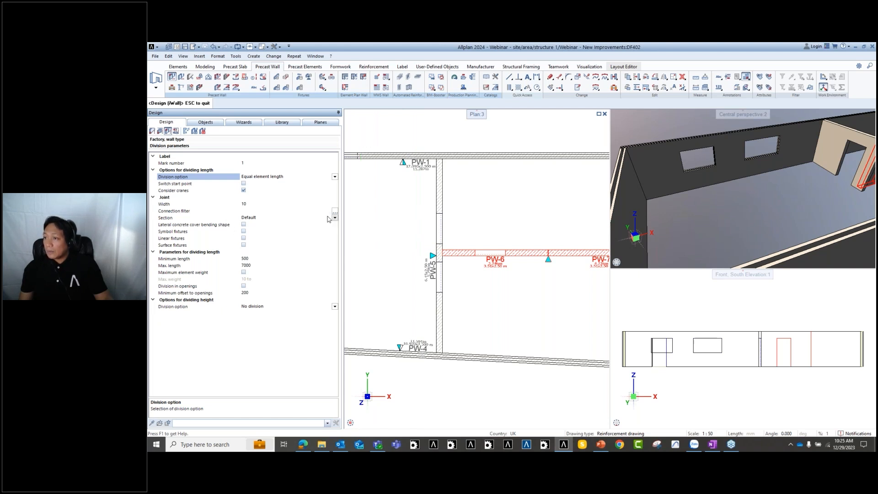
# Set the width of the joint between the two interior wall elements to 20.
pyautogui.click(250, 204)
pyautogui.scroll(6, 567, 257)
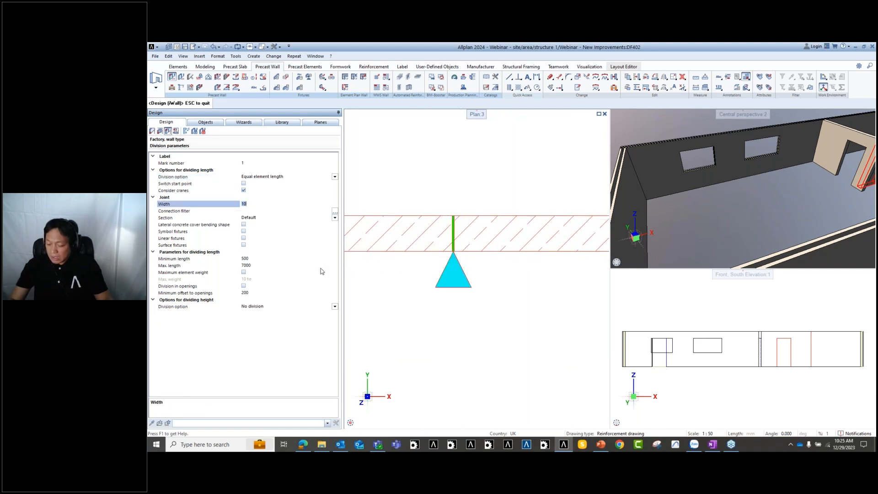
pyautogui.write('20')
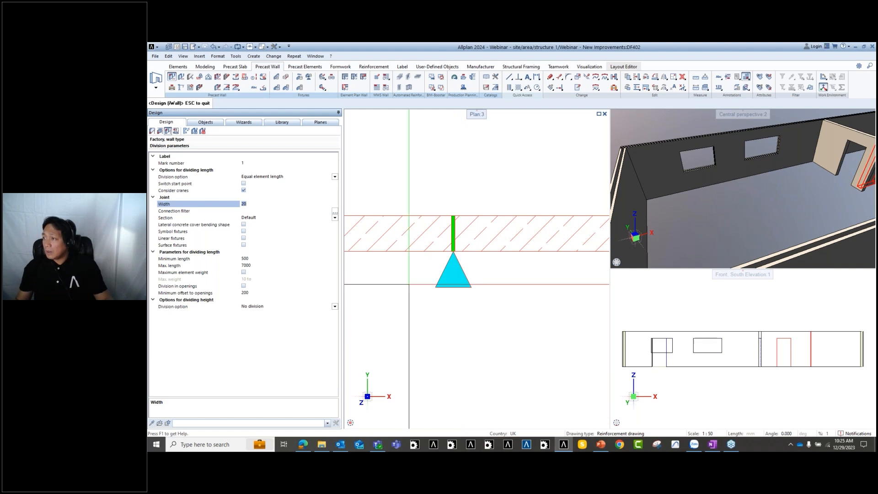
# Enable symbol fixtures for the joint and add a second fixture to the fixtures list.
pyautogui.click(243, 231)
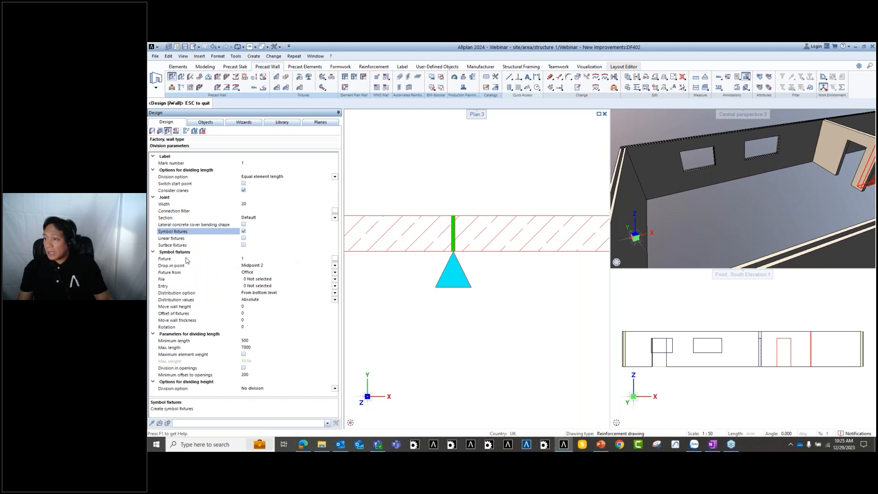
pyautogui.click(335, 260)
pyautogui.moveTo(517, 160); pyautogui.dragTo(549, 130)
pyautogui.click(540, 147)
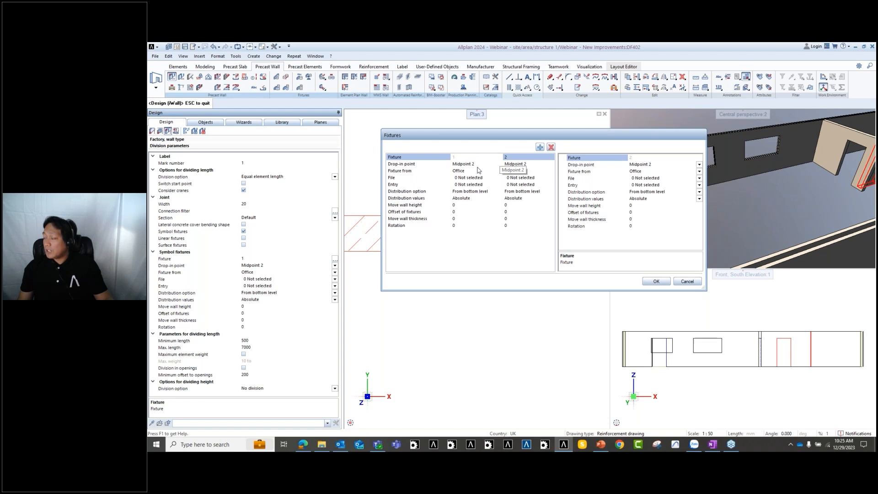
pyautogui.moveTo(492, 141); pyautogui.dragTo(498, 233)
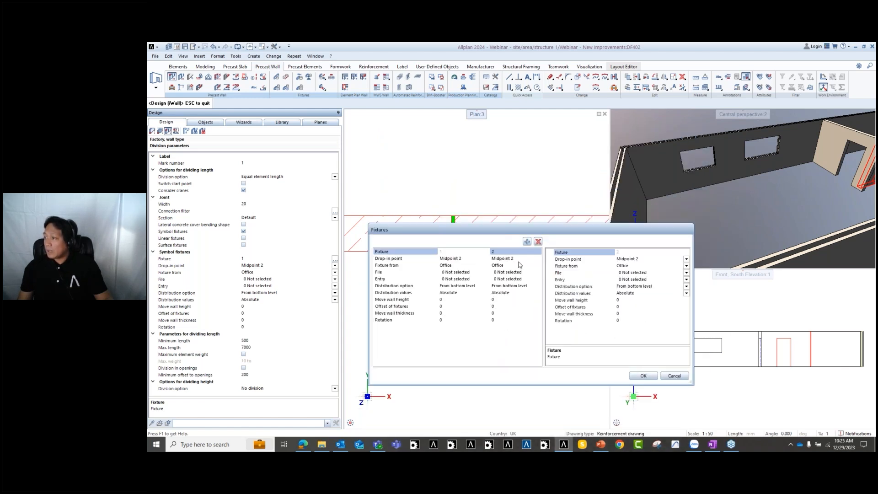
# Set the first symbol fixture's drop-in point to Midpoint 1.
pyautogui.click(519, 259)
pyautogui.click(460, 258)
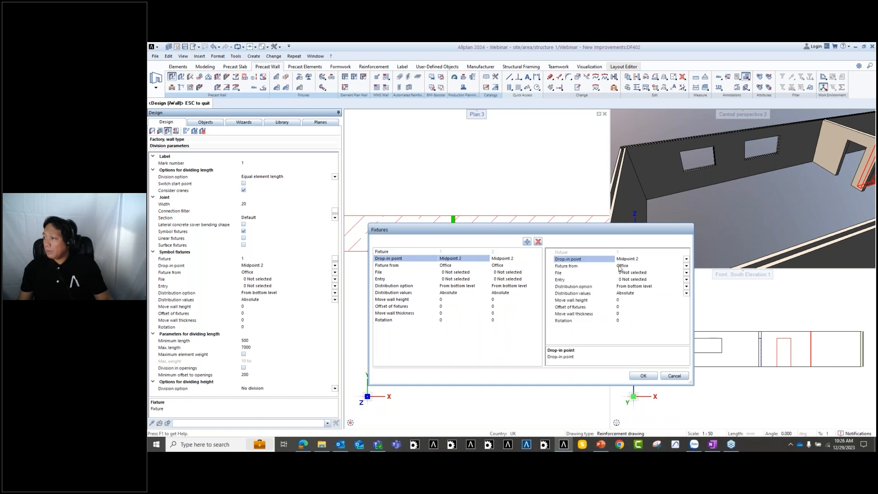
pyautogui.click(686, 259)
pyautogui.click(625, 272)
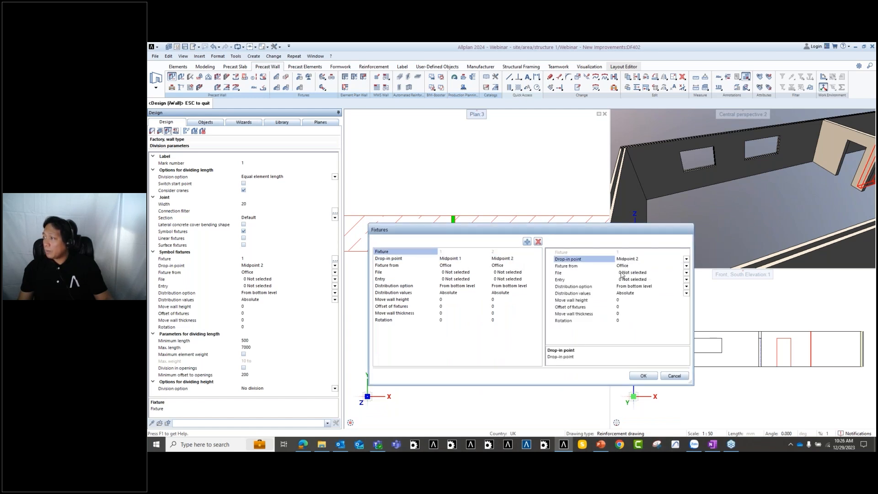
# Take both fixtures from Project, using file 6 Flexible Loop Connector and entry 2 PFIEFER VS Slim Box 80.
pyautogui.click(466, 266)
pyautogui.keyDown('ctrl'); pyautogui.click(507, 265); pyautogui.keyUp('ctrl')
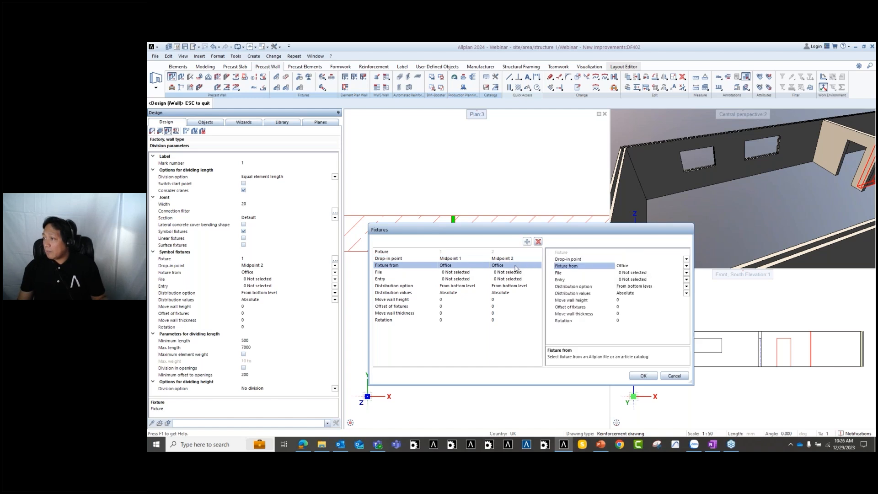
pyautogui.click(686, 265)
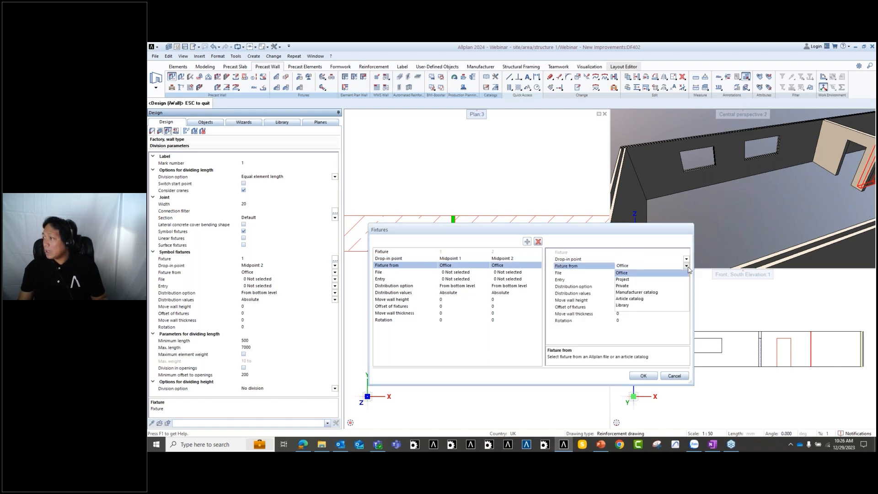
pyautogui.click(629, 280)
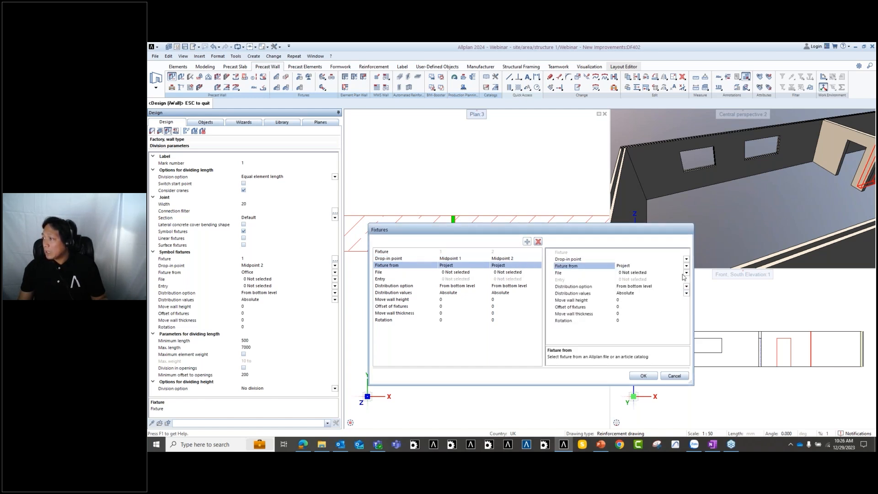
pyautogui.click(686, 273)
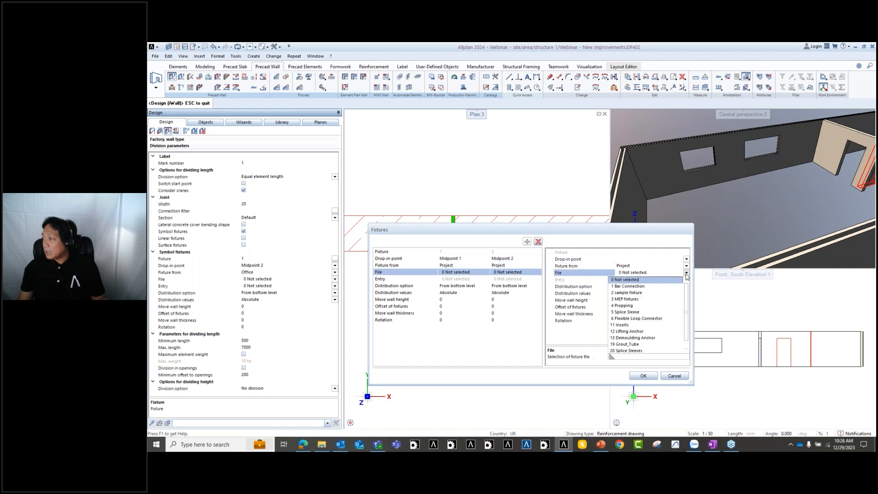
pyautogui.click(630, 319)
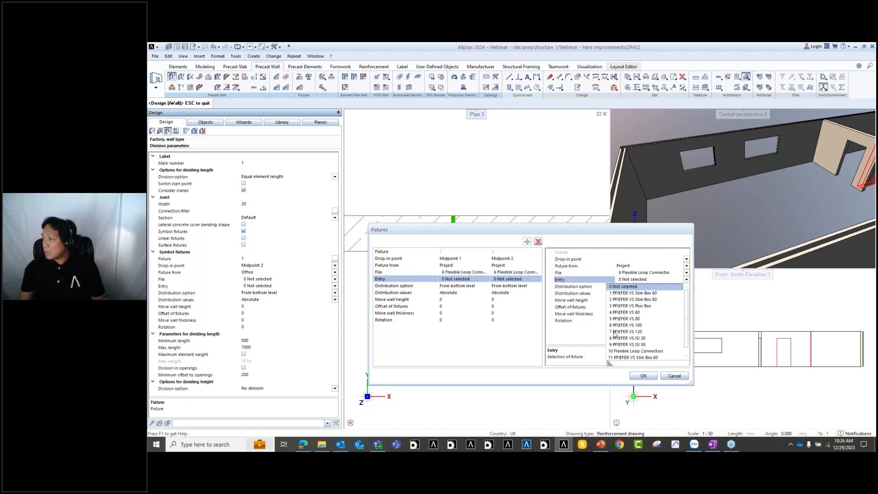
pyautogui.click(629, 300)
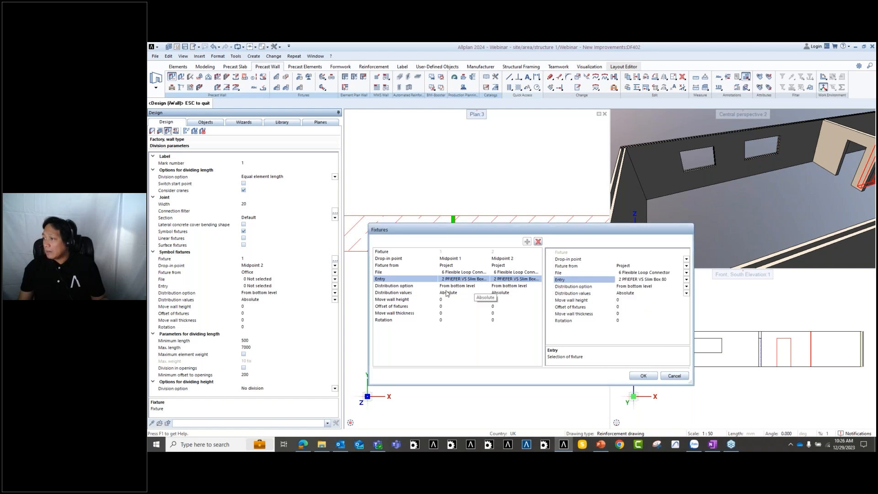
# Set the offset of fixtures to 1000 for both symbol fixtures.
pyautogui.click(618, 307)
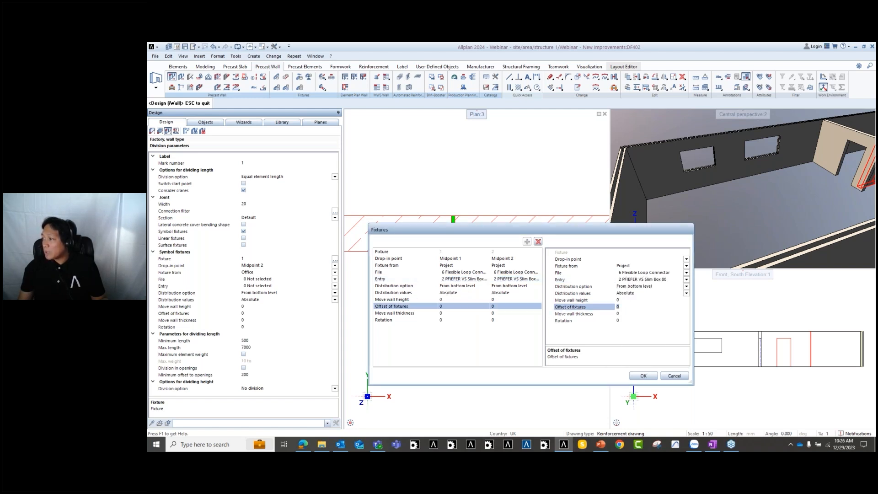
pyautogui.write('1000')
pyautogui.press('Return')
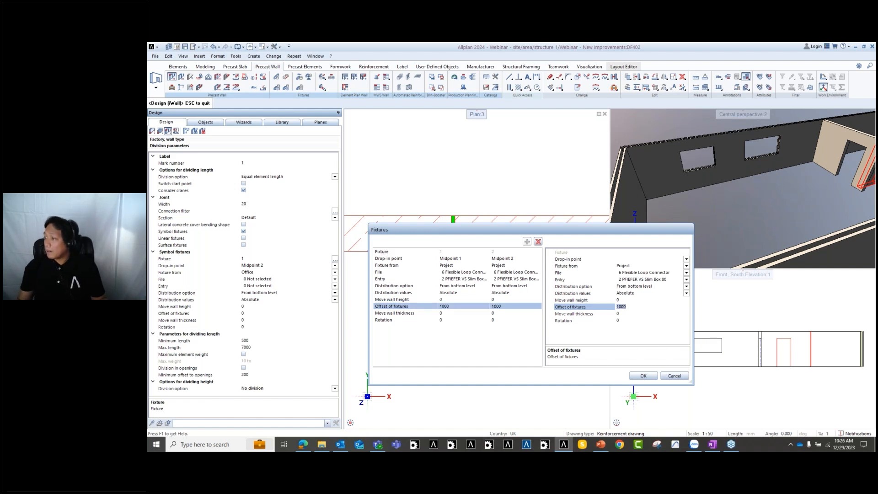
# Set the offset of fixtures to 750 for both symbol fixtures and accept the fixtures list.
pyautogui.write('750')
pyautogui.press('Return')
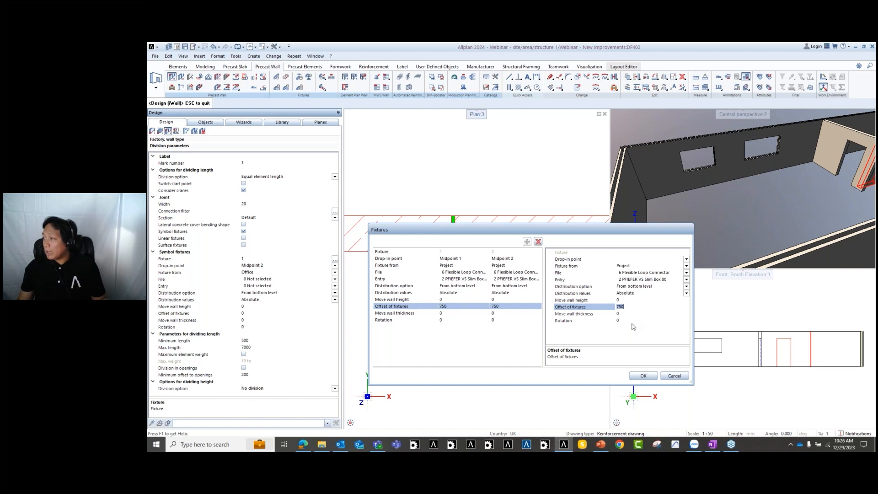
pyautogui.click(642, 376)
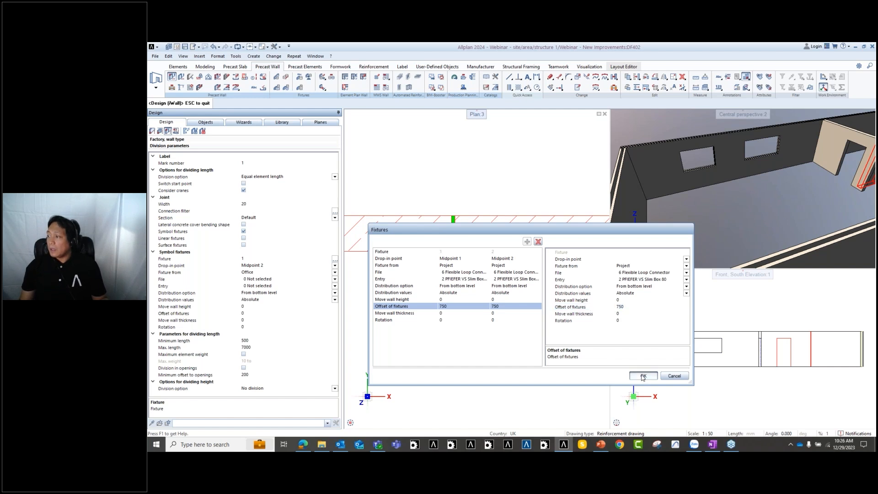
pyautogui.scroll(4, 471, 227)
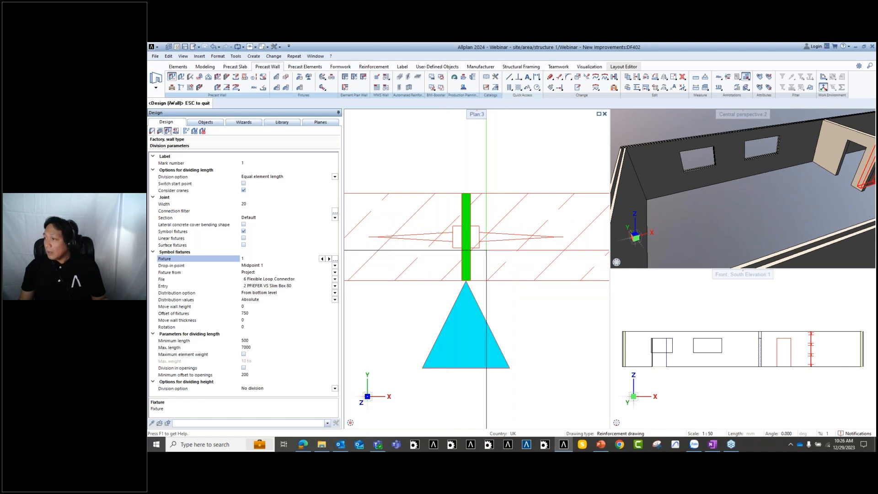
pyautogui.scroll(6, 780, 166)
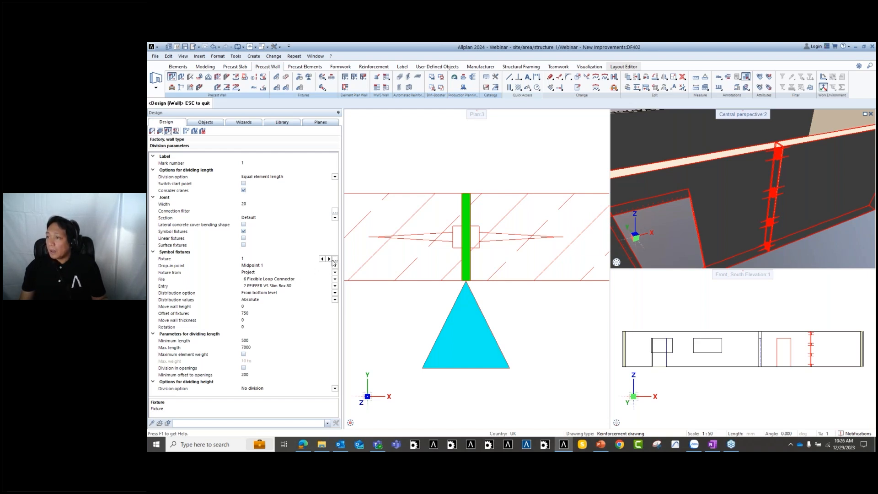
# Change the joint section to -V- Default and enable symbol fixtures for it.
pyautogui.click(335, 218)
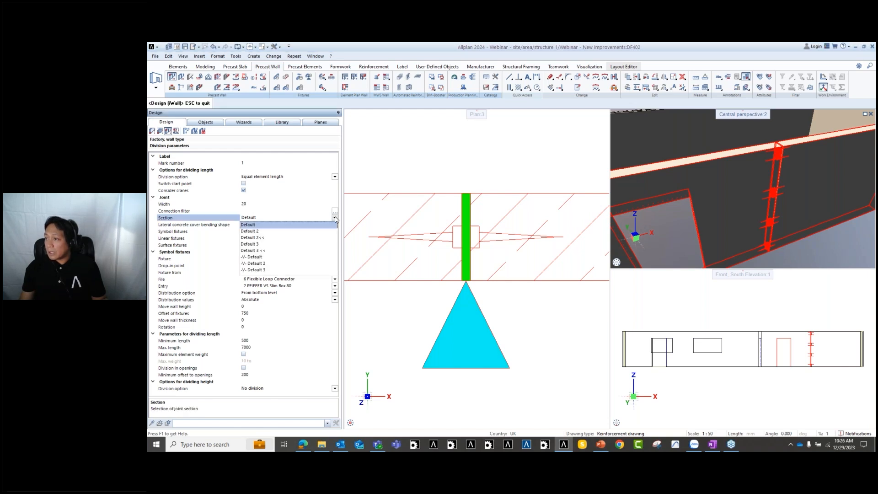
pyautogui.click(251, 257)
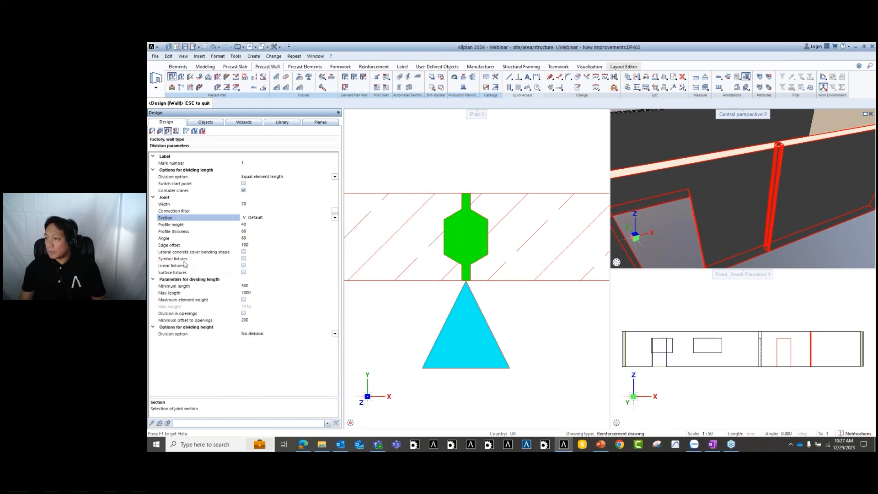
pyautogui.click(243, 258)
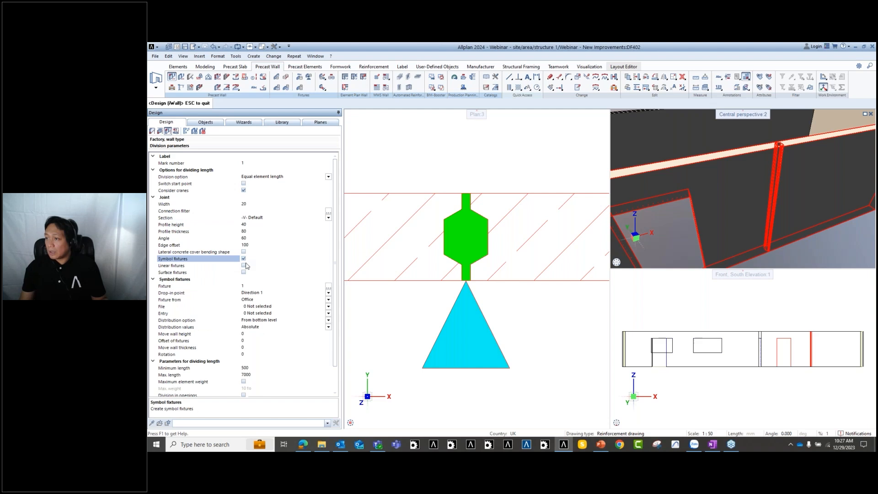
# Add a second symbol fixture to the fixtures list and set its drop-in point to Direction 2.
pyautogui.click(328, 287)
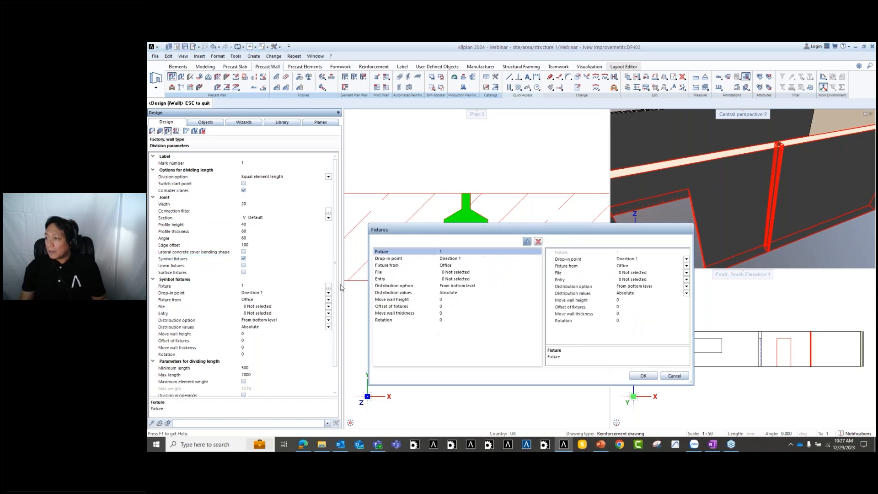
pyautogui.click(527, 241)
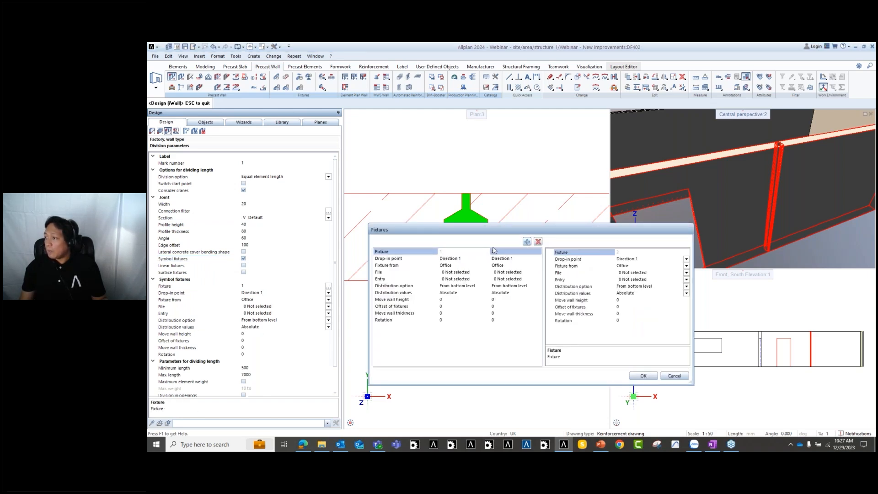
pyautogui.click(512, 259)
pyautogui.click(686, 259)
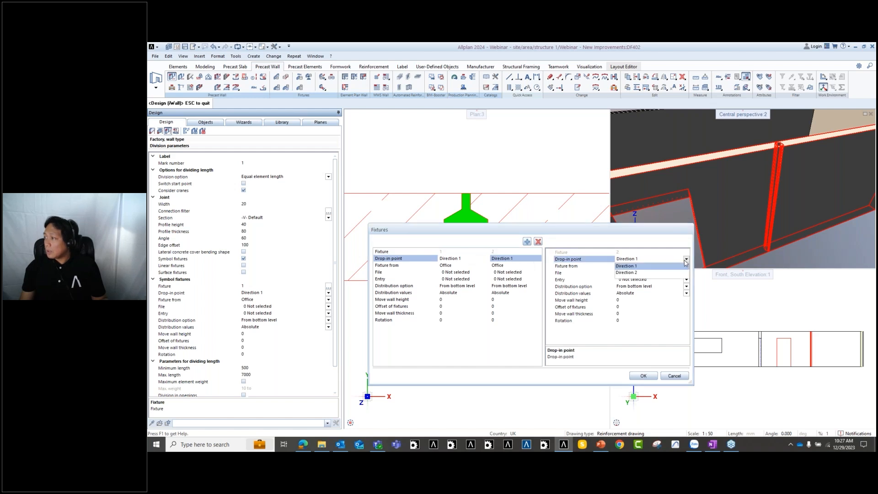
pyautogui.click(629, 269)
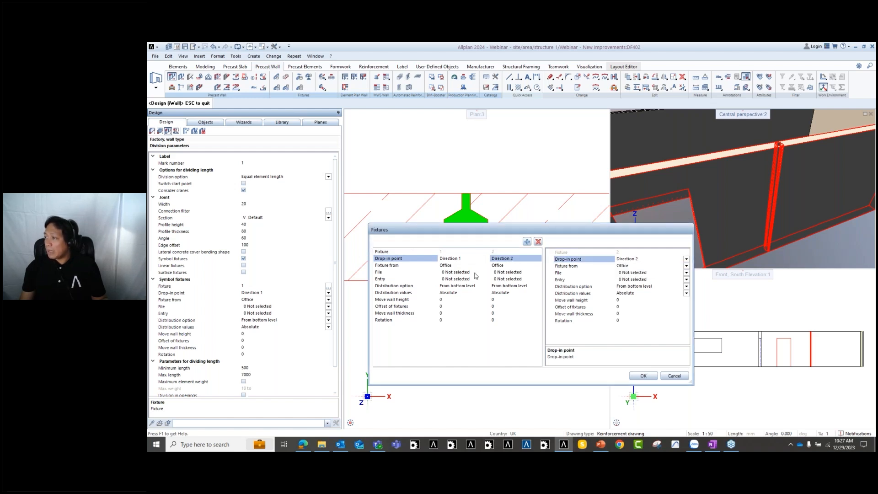
# Take both V-joint fixtures from Project, using file 6 Flexible Loop Connector and entry 2 PFIEFER VS Slim Box 80.
pyautogui.click(512, 265)
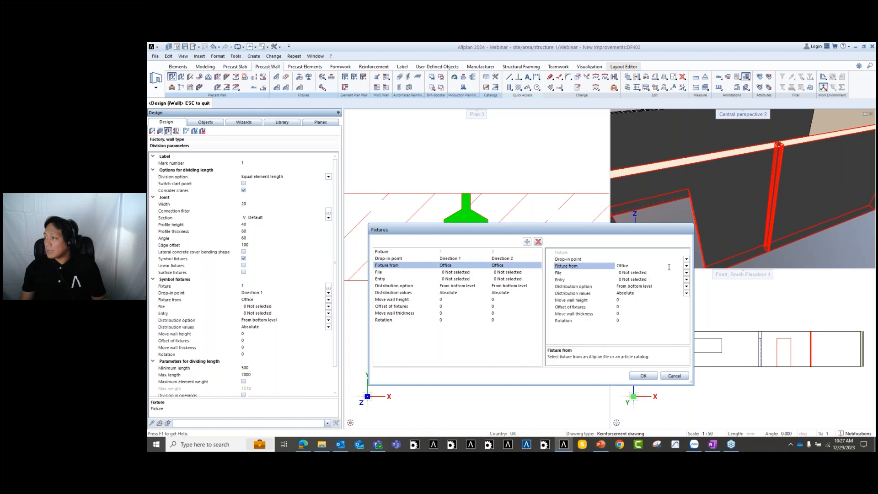
pyautogui.click(686, 266)
pyautogui.click(685, 277)
pyautogui.click(686, 273)
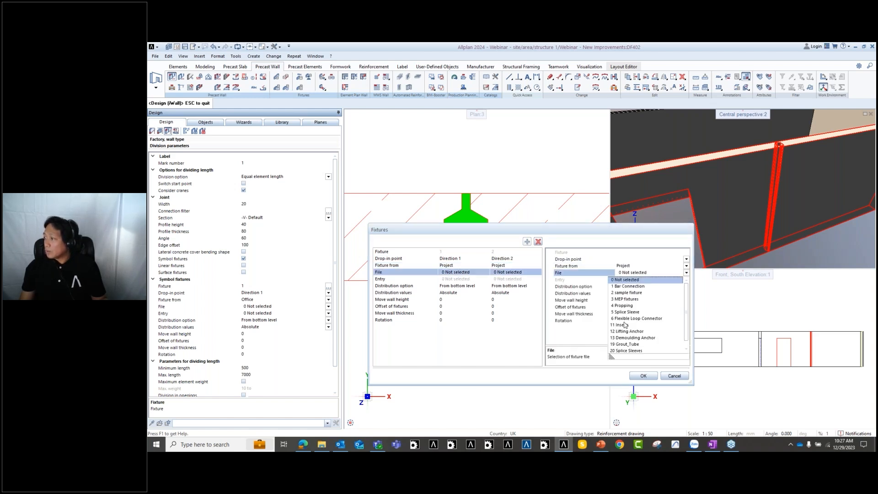
pyautogui.click(624, 318)
pyautogui.click(686, 279)
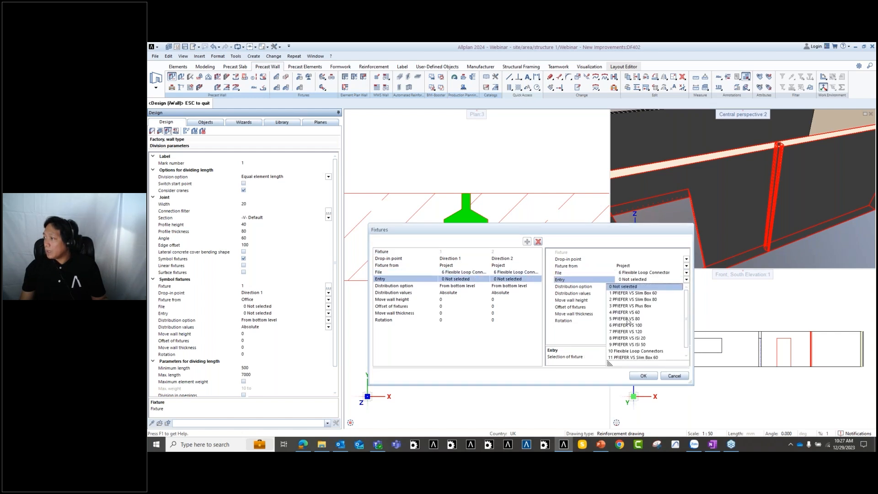
pyautogui.click(629, 299)
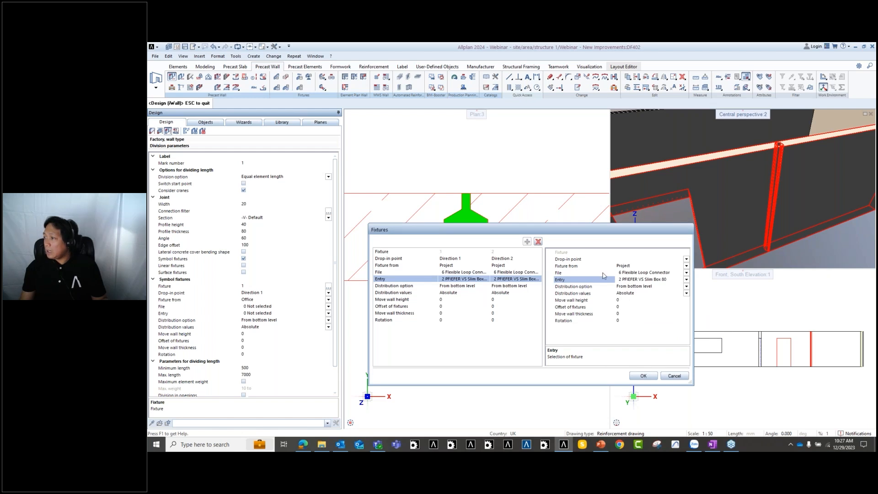
# Set the offset of fixtures to 500 for both V-joint fixtures and accept the fixtures list.
pyautogui.click(623, 307)
pyautogui.write('75')
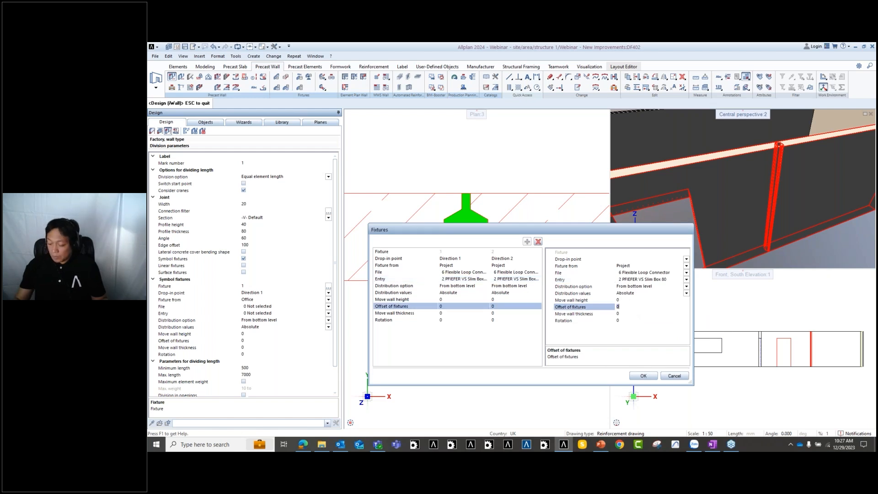
pyautogui.write('0')
pyautogui.press('BackSpace')
pyautogui.press('BackSpace')
pyautogui.press('BackSpace')
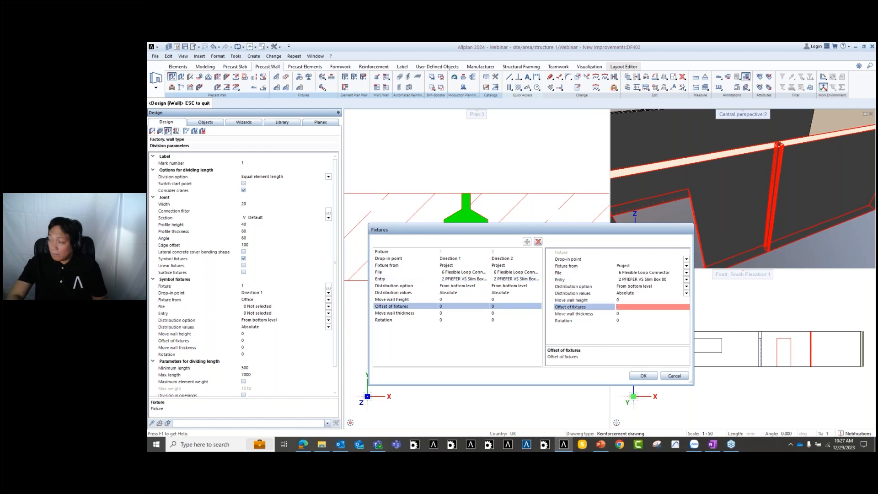
pyautogui.write('500')
pyautogui.press('Return')
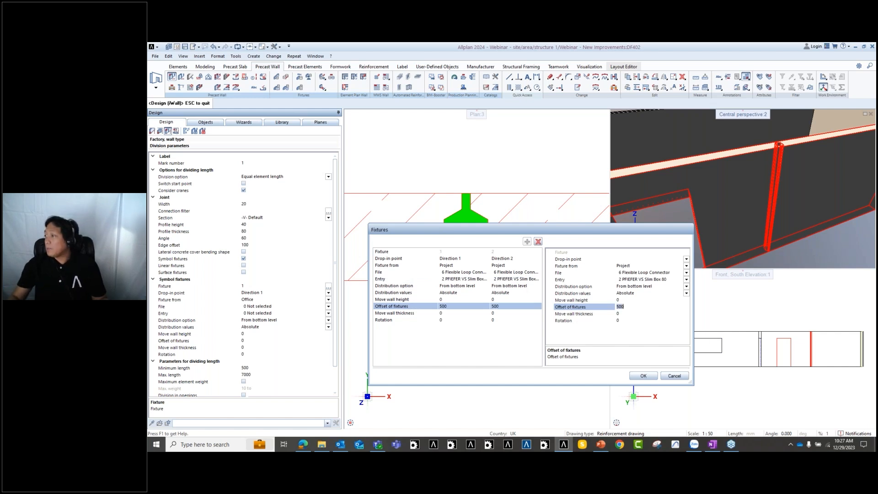
pyautogui.click(650, 373)
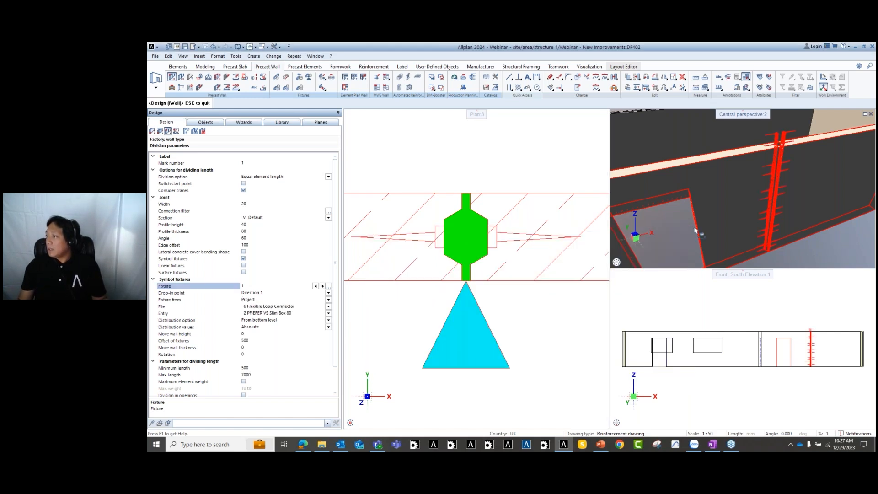
pyautogui.scroll(3, 748, 178)
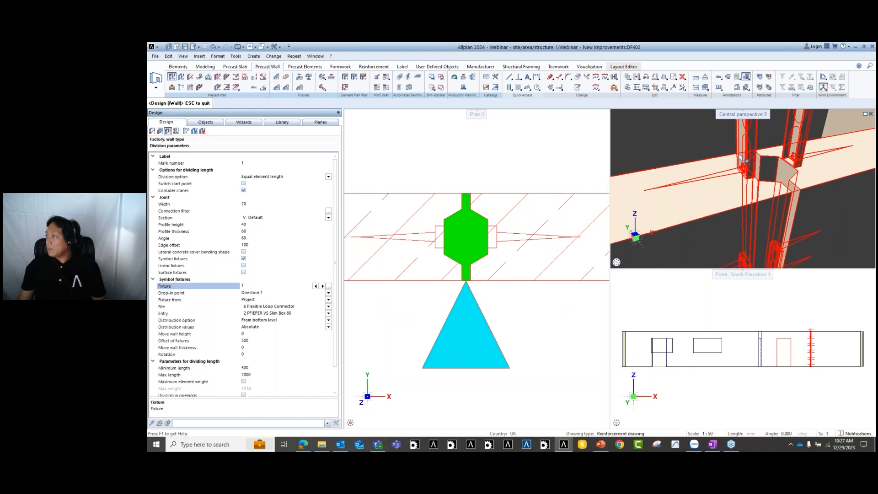
# Set the offset of fixtures to 1000 for the Direction 2 fixture only.
pyautogui.click(328, 286)
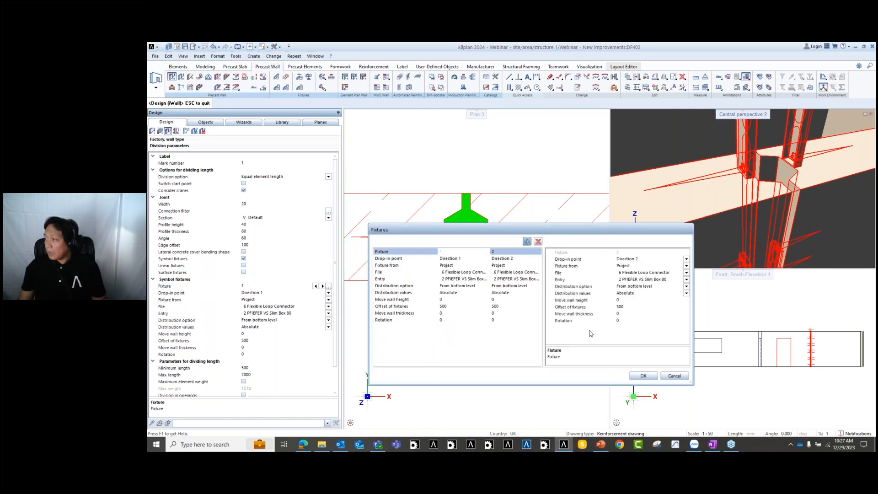
pyautogui.click(630, 307)
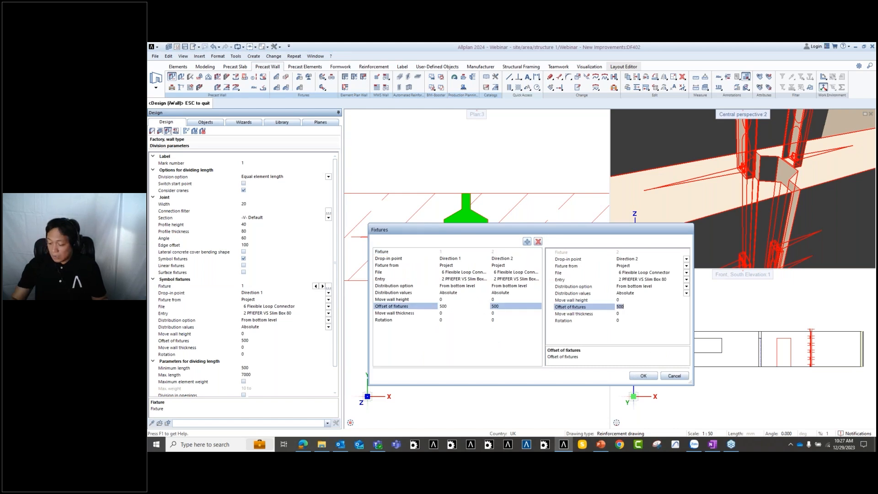
pyautogui.press('Return')
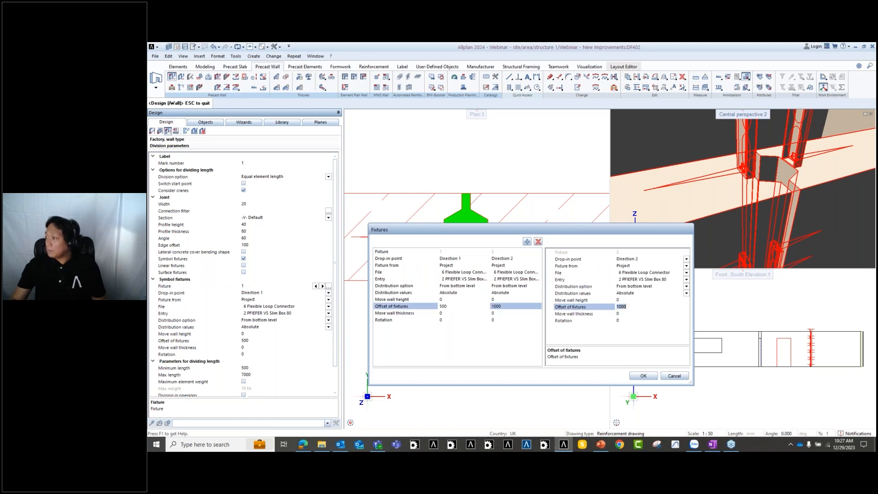
pyautogui.click(643, 376)
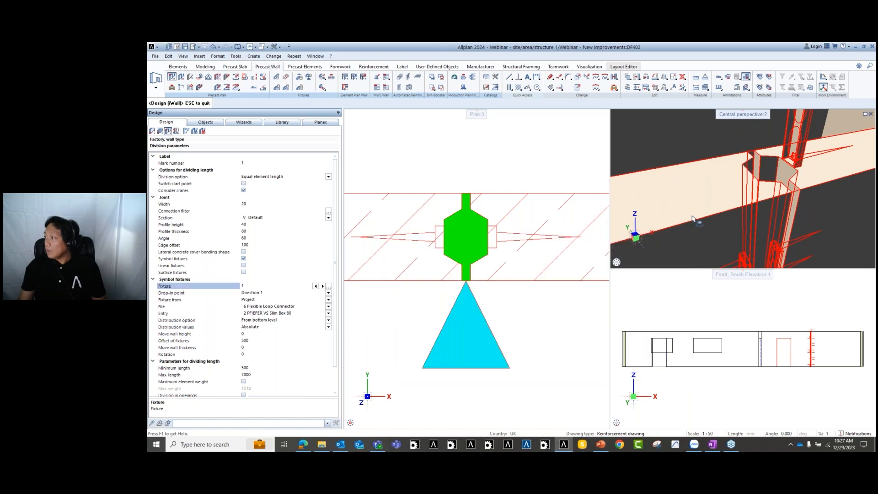
# Set the offset of fixtures to 1000 for the Direction 1 fixture as well.
pyautogui.click(328, 286)
pyautogui.click(505, 309)
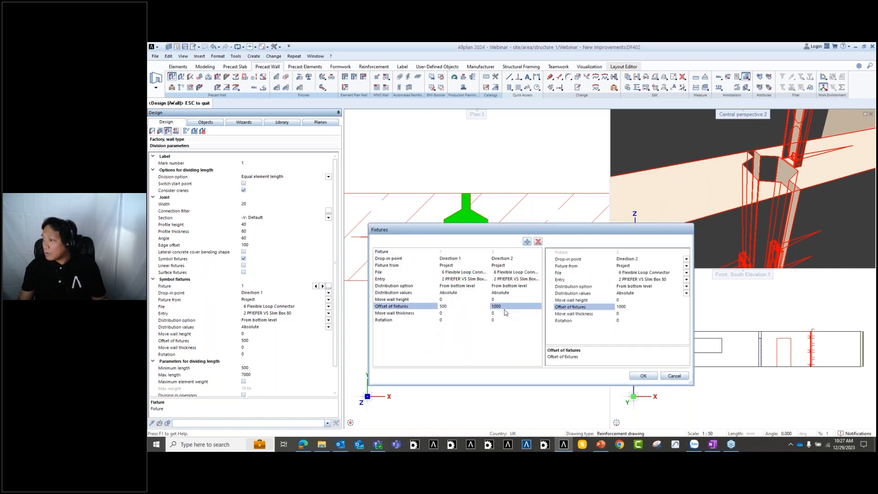
pyautogui.click(465, 309)
pyautogui.write('1000')
pyautogui.press('Return')
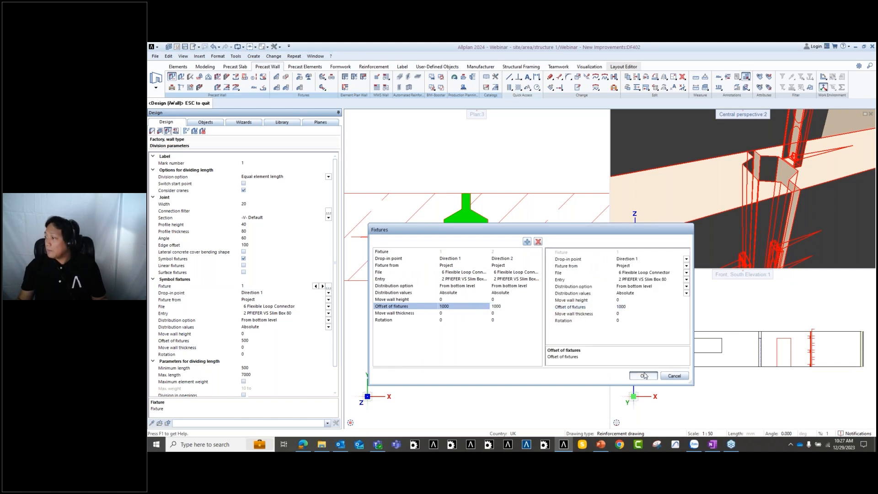
pyautogui.click(642, 375)
pyautogui.scroll(-5, 668, 162)
pyautogui.scroll(5, 667, 207)
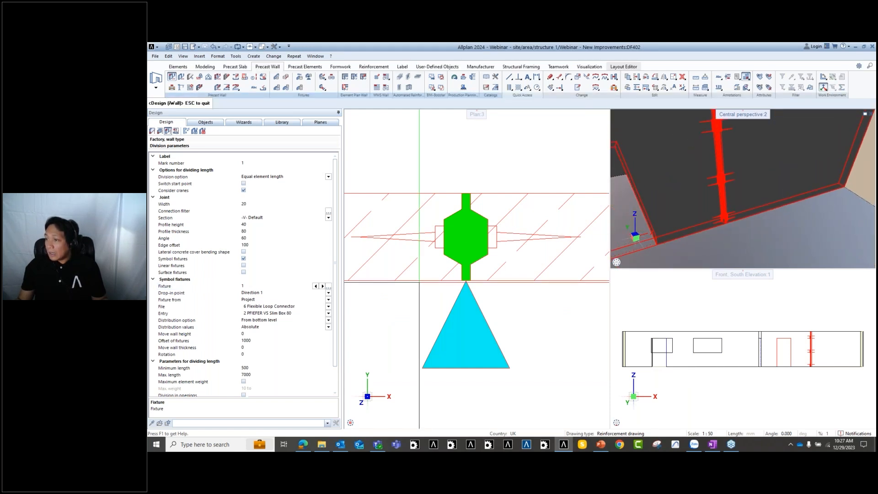
# Set the distribution option to From middle and the offset of fixtures to 500 for both symbol fixtures.
pyautogui.click(329, 286)
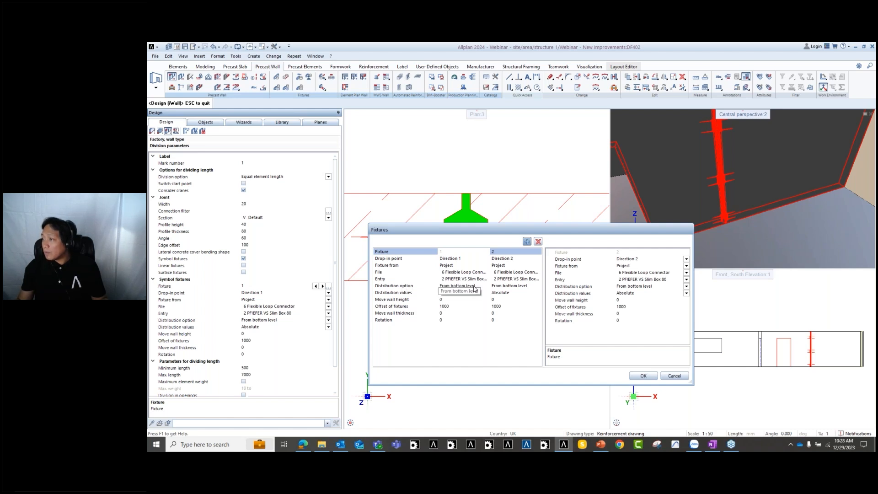
pyautogui.click(474, 286)
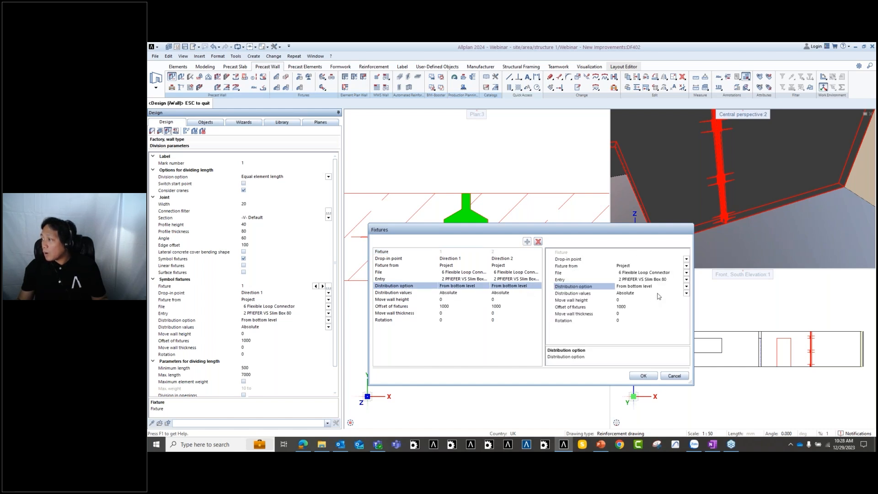
pyautogui.click(686, 287)
pyautogui.click(635, 306)
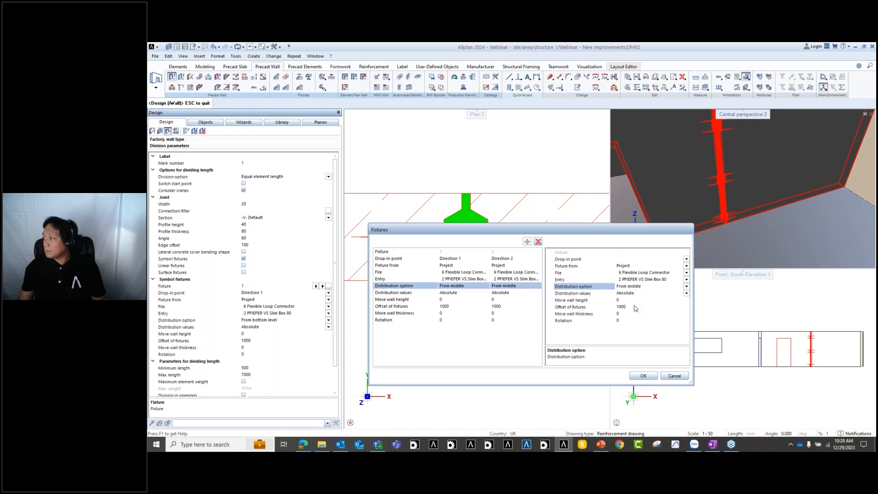
pyautogui.click(634, 307)
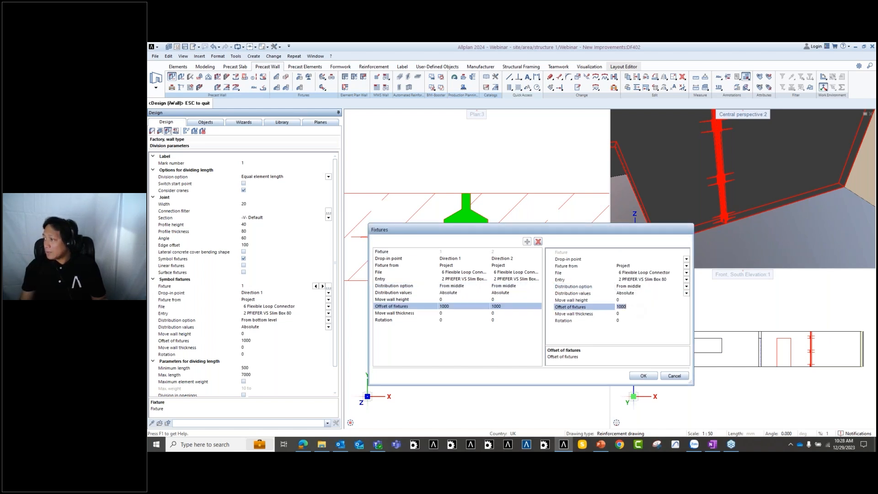
pyautogui.write('500')
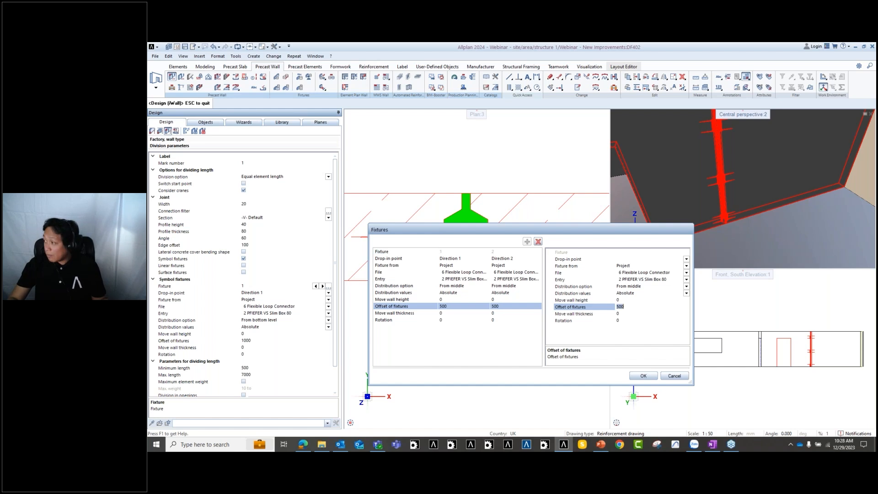
pyautogui.click(643, 376)
# Examine the distribution of the loop connectors along the V-shaped joint in the perspective and the front elevation.
pyautogui.scroll(-3, 700, 196)
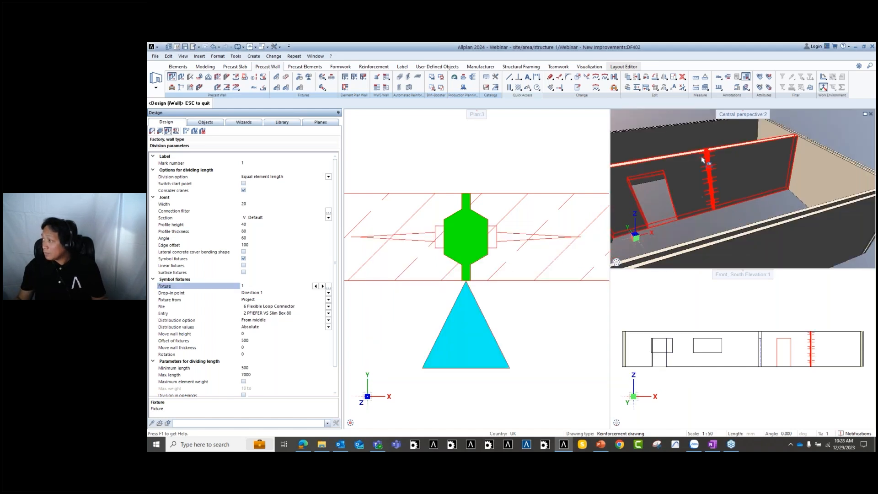
pyautogui.scroll(3, 695, 131)
pyautogui.moveTo(708, 211); pyautogui.dragTo(734, 197)
pyautogui.scroll(2, 718, 164)
pyautogui.moveTo(704, 160); pyautogui.dragTo(755, 211)
pyautogui.moveTo(768, 149); pyautogui.dragTo(750, 187, button='middle')
pyautogui.scroll(5, 809, 328)
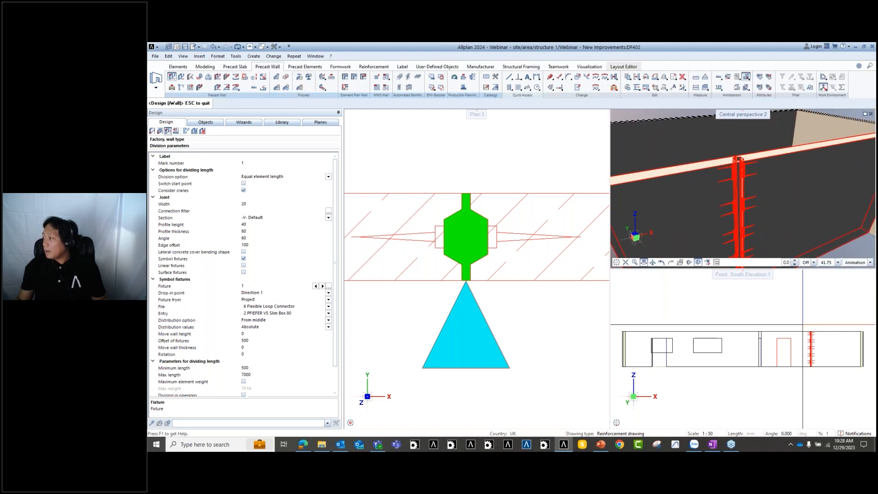
pyautogui.moveTo(809, 328); pyautogui.dragTo(807, 333, button='middle')
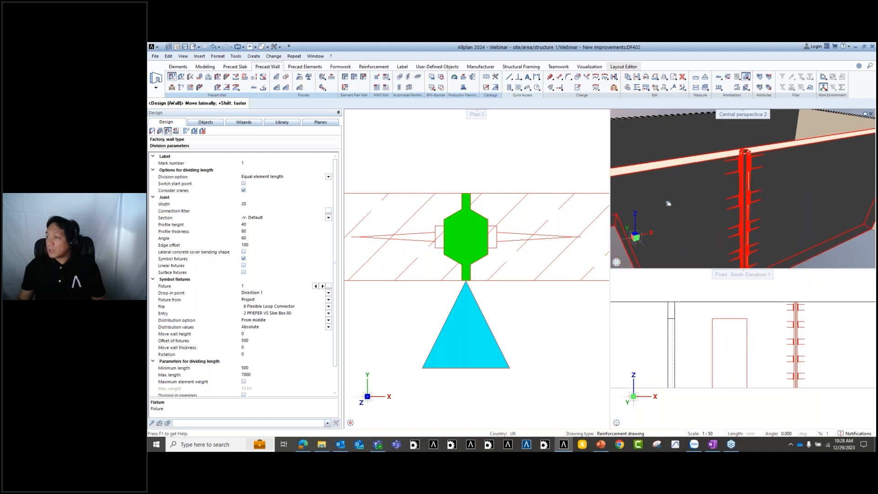
# Leave the divided interior wall and select the long slanted exterior wall to edit its division parameters.
pyautogui.scroll(-4, 470, 234)
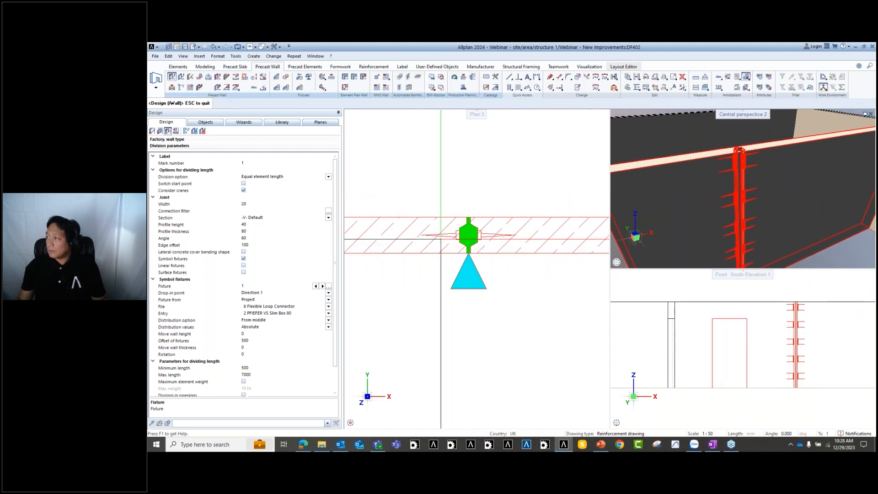
pyautogui.scroll(-5, 557, 224)
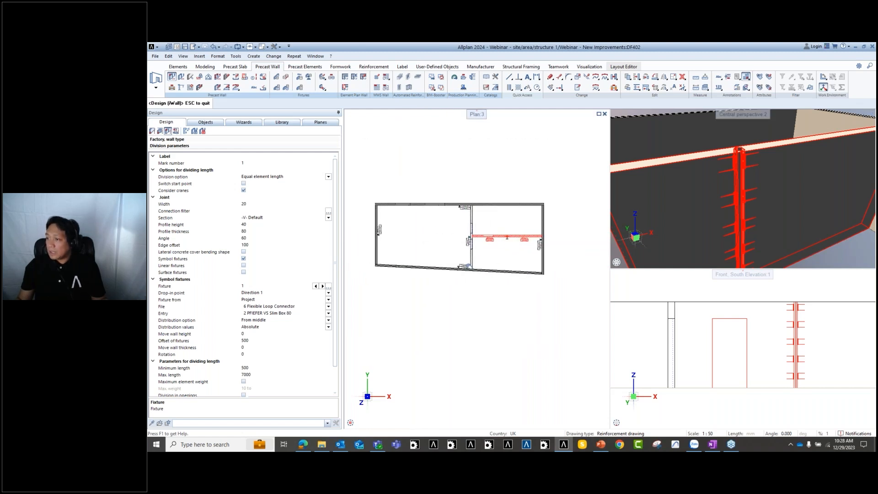
pyautogui.scroll(3, 470, 242)
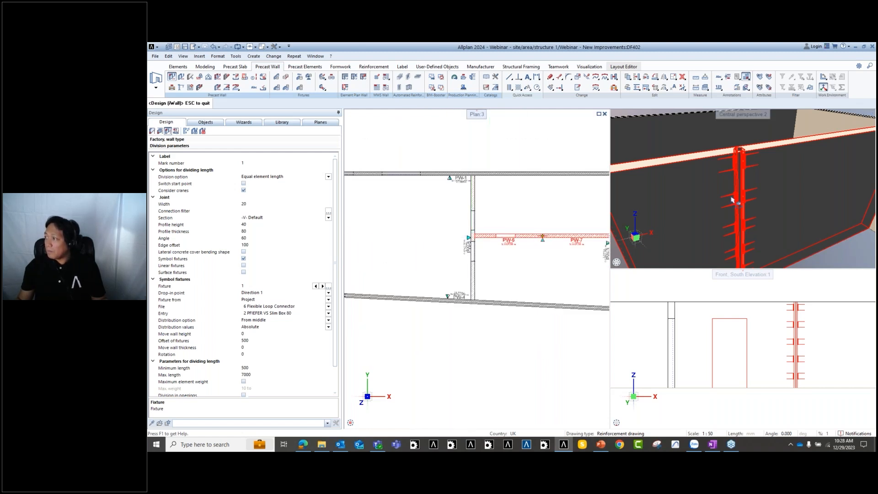
pyautogui.moveTo(440, 247); pyautogui.dragTo(515, 280, button='middle')
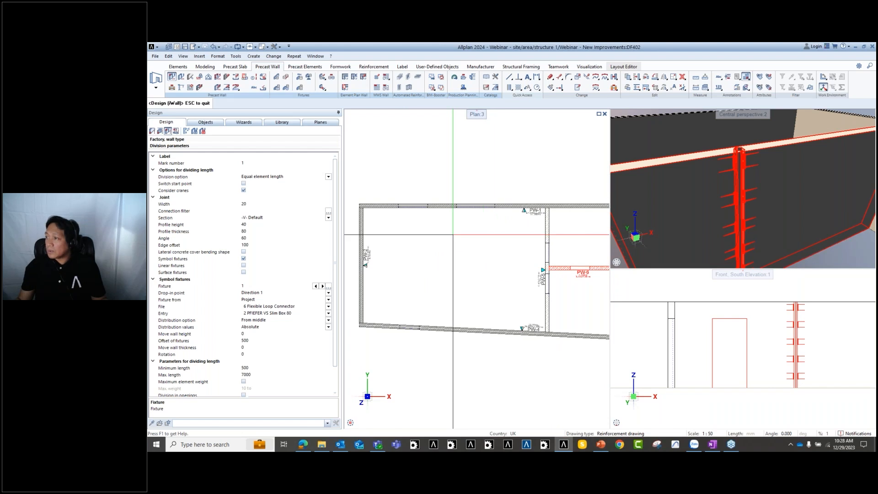
pyautogui.moveTo(488, 334); pyautogui.dragTo(477, 310, button='middle')
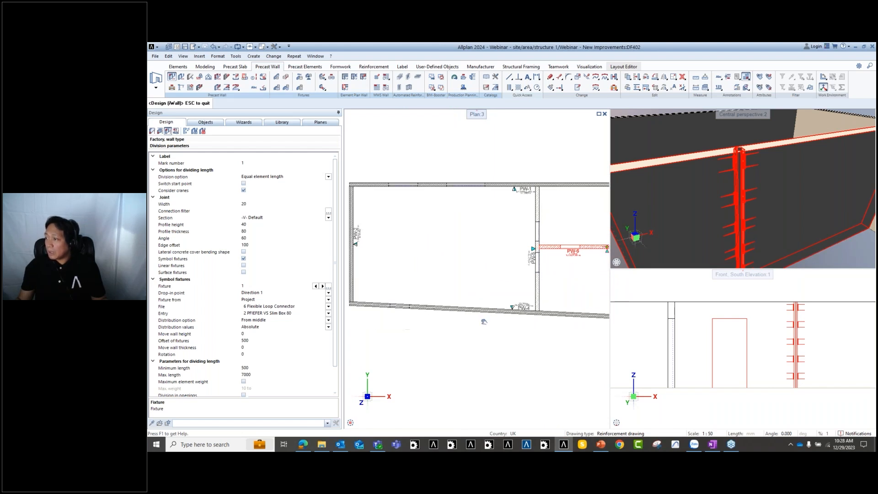
pyautogui.scroll(3, 391, 319)
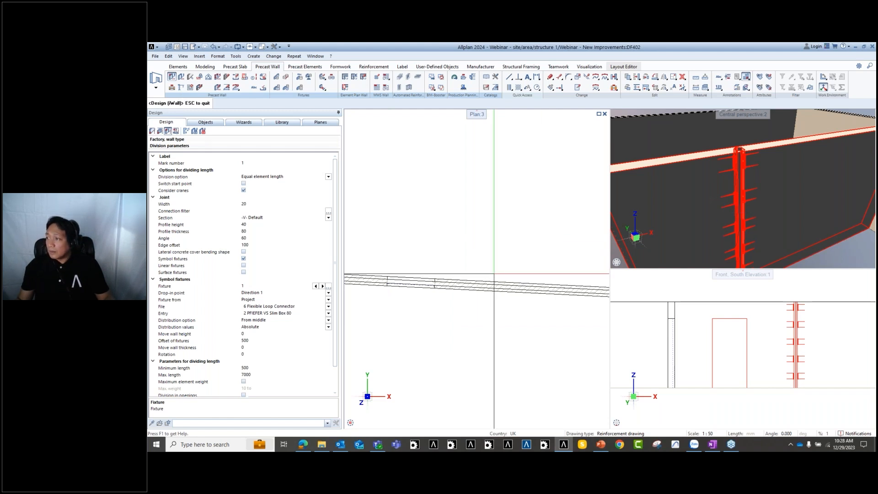
pyautogui.moveTo(493, 273); pyautogui.dragTo(481, 267, button='middle')
pyautogui.press('Escape')
pyautogui.moveTo(517, 255); pyautogui.dragTo(474, 299)
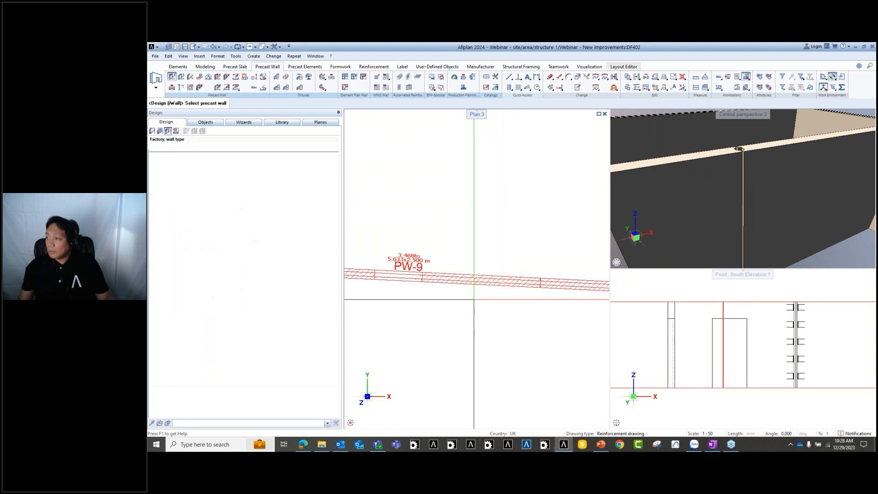
pyautogui.scroll(-5, 503, 247)
pyautogui.scroll(-7, 731, 190)
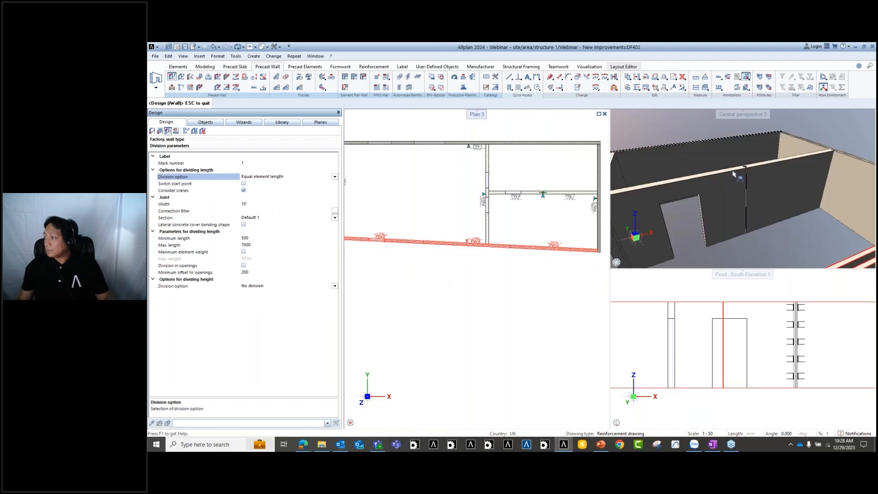
pyautogui.moveTo(679, 220); pyautogui.dragTo(699, 205, button='middle')
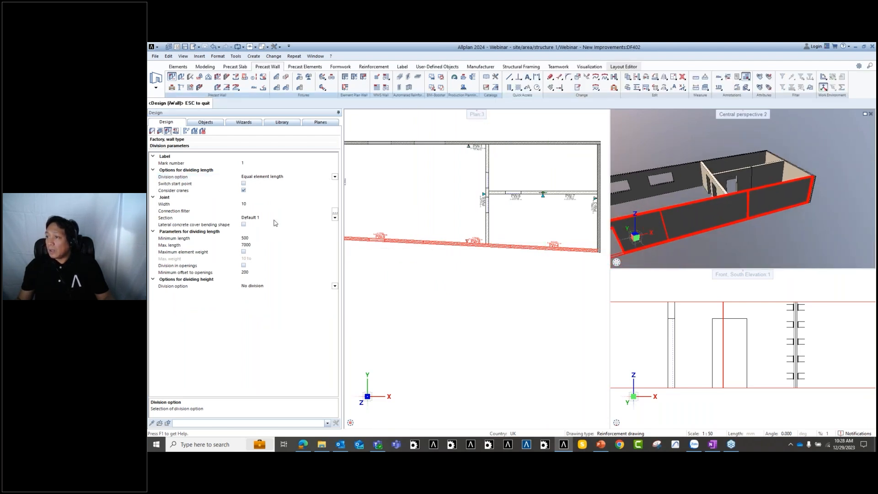
# Examine the available joint sections and the slanted wall's Default 1 joint in the plan and the perspective.
pyautogui.click(335, 219)
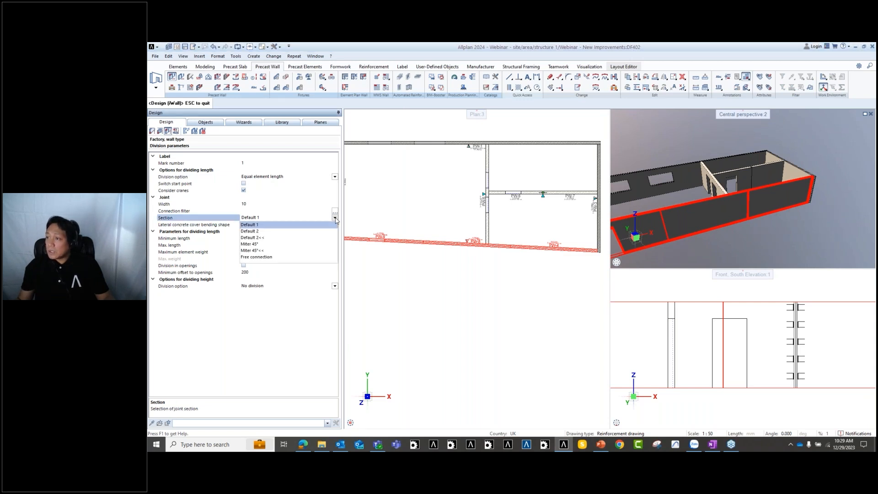
pyautogui.click(337, 221)
pyautogui.scroll(8, 423, 242)
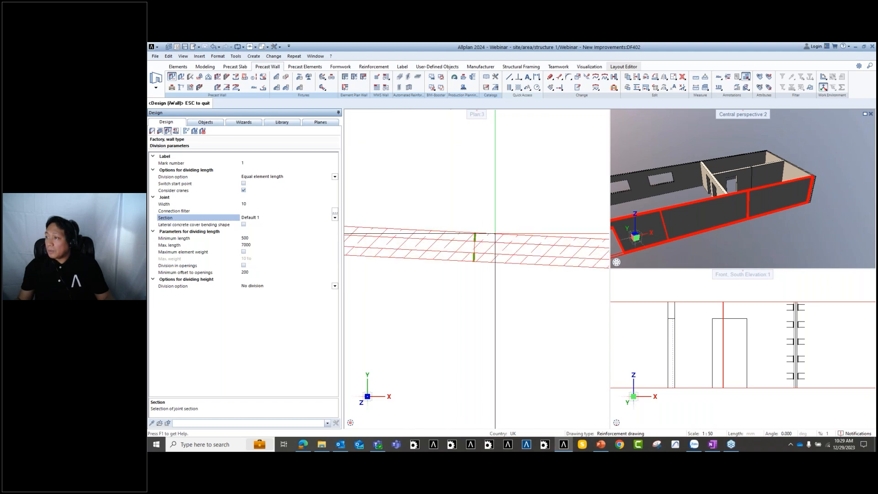
pyautogui.scroll(4, 467, 232)
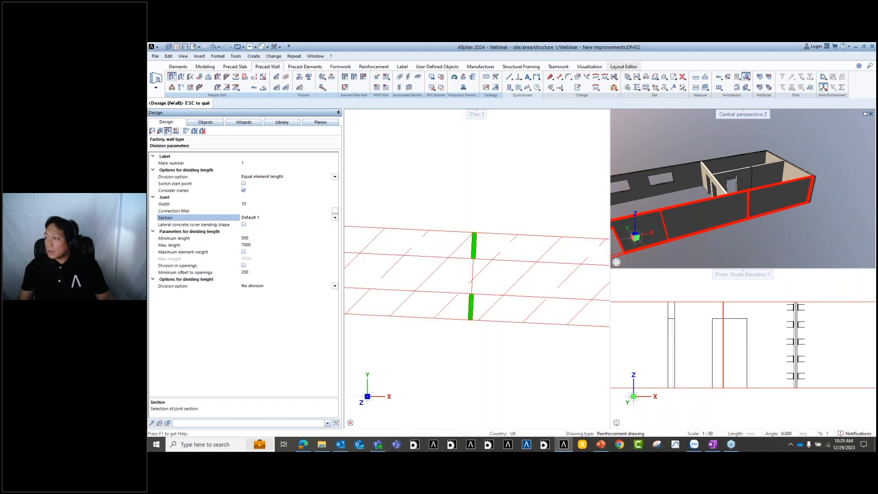
pyautogui.moveTo(696, 224); pyautogui.dragTo(722, 223, button='middle')
pyautogui.scroll(5, 799, 218)
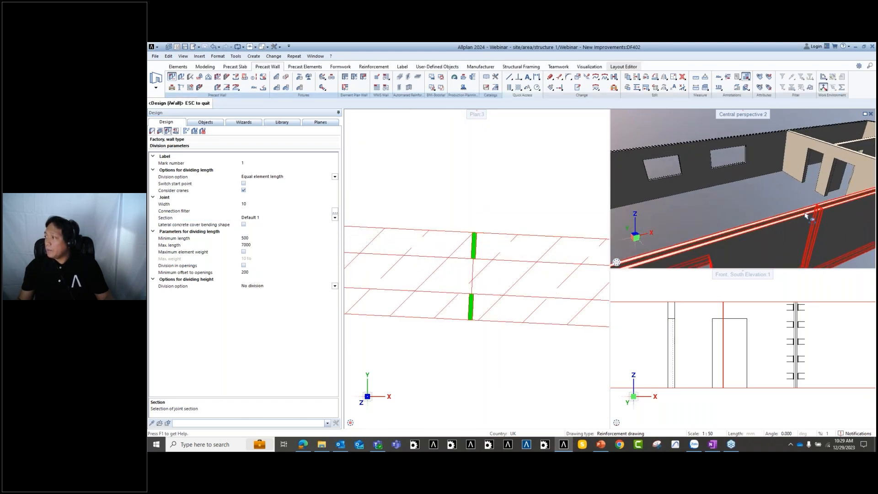
pyautogui.scroll(2, 799, 218)
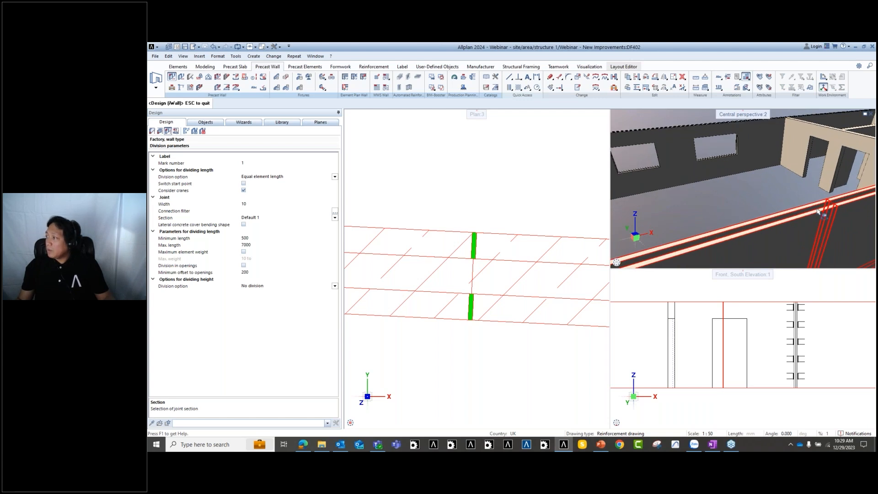
pyautogui.scroll(-3, 758, 205)
pyautogui.moveTo(819, 212); pyautogui.dragTo(794, 222)
pyautogui.scroll(1, 741, 214)
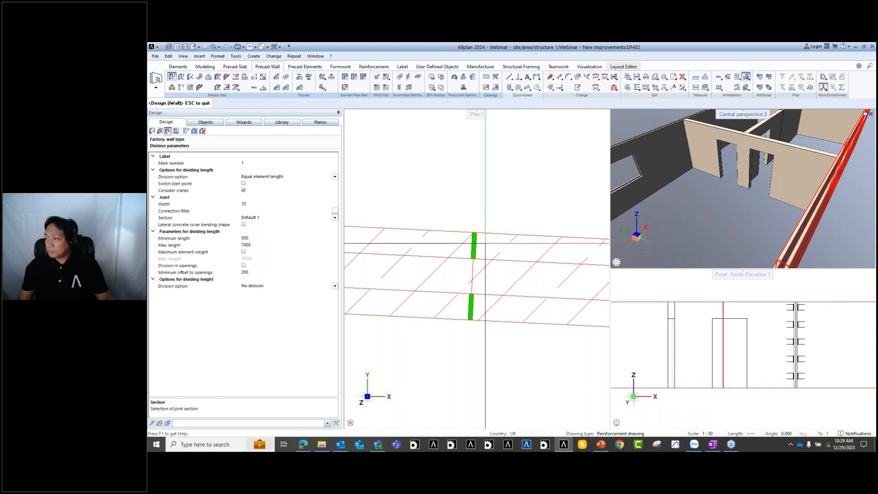
pyautogui.scroll(-4, 443, 221)
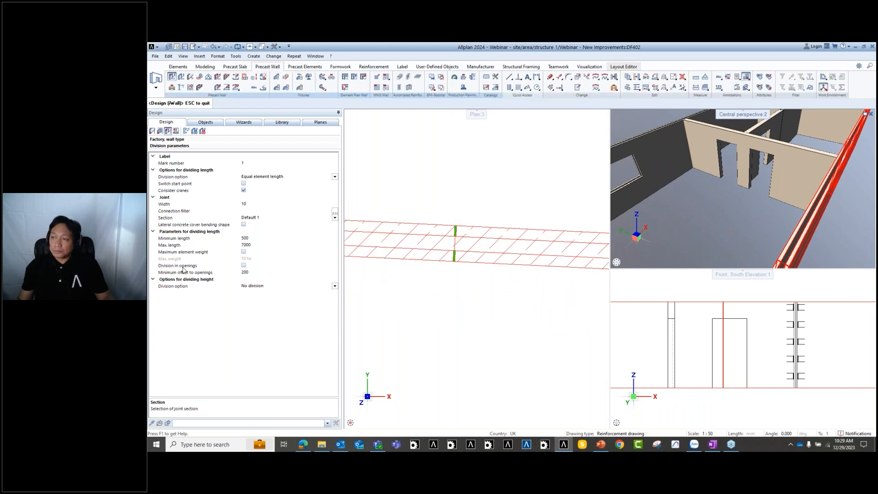
# Examine the minimum length parameter and the element dimension labels along the slanted wall in the plan.
pyautogui.click(254, 238)
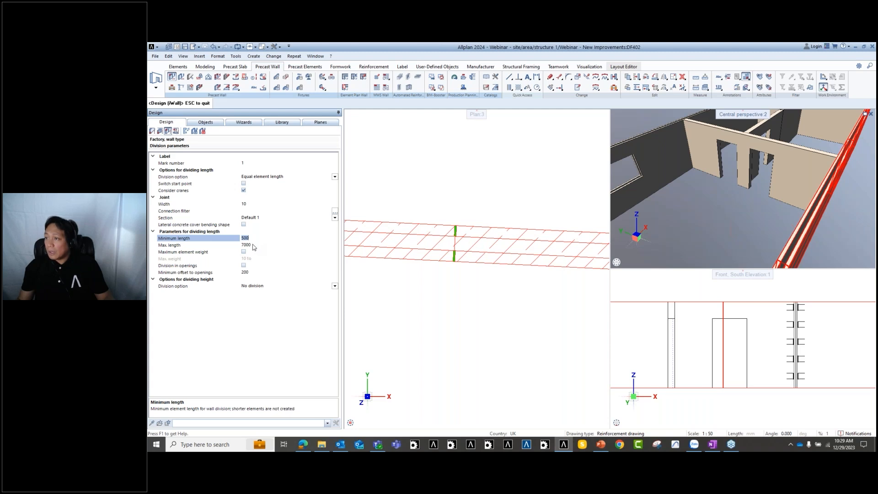
pyautogui.scroll(-5, 461, 236)
pyautogui.scroll(3, 460, 224)
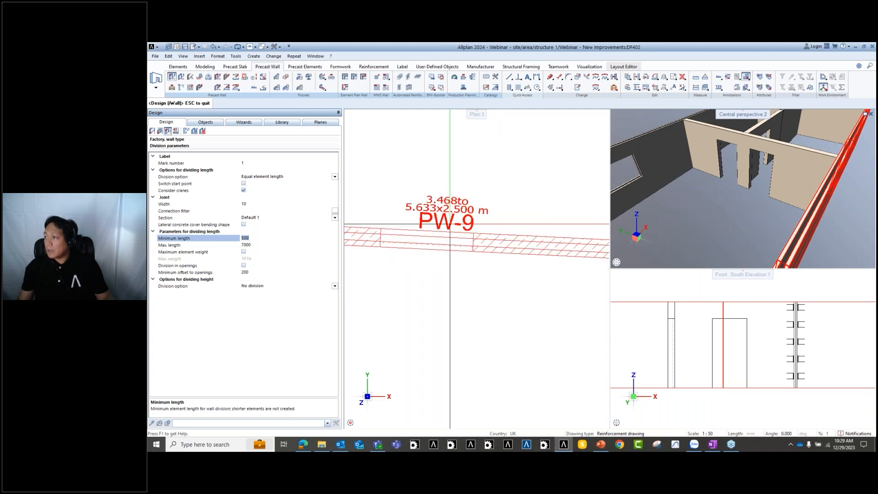
pyautogui.scroll(-5, 452, 223)
pyautogui.scroll(3, 464, 219)
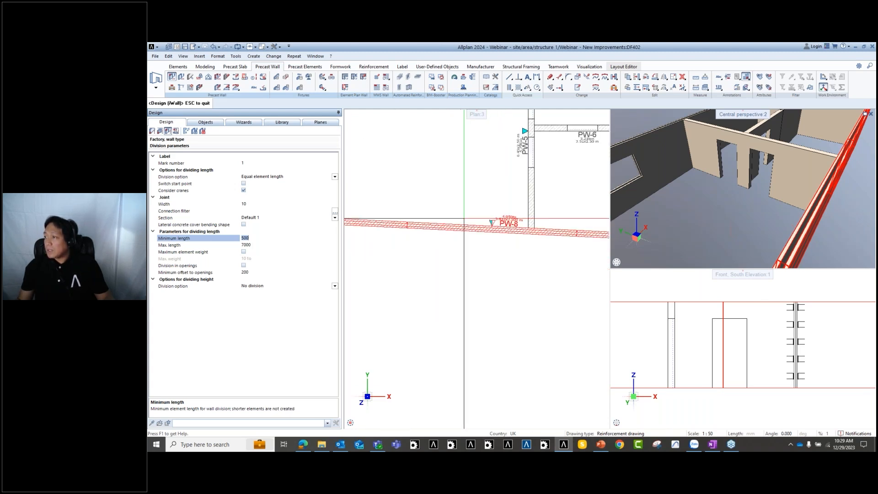
pyautogui.scroll(3, 463, 218)
pyautogui.scroll(-4, 463, 219)
pyautogui.scroll(3, 517, 271)
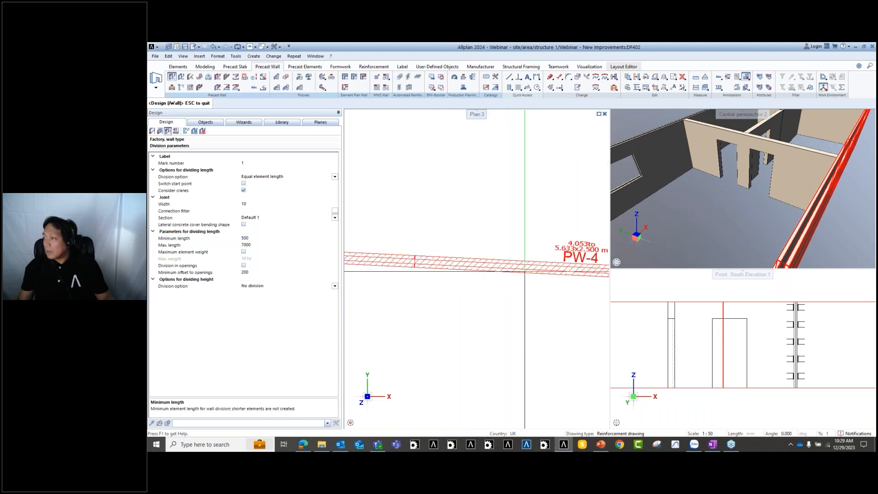
# Set the maximum element length of the slanted wall to 5000.
pyautogui.click(249, 245)
pyautogui.write('50')
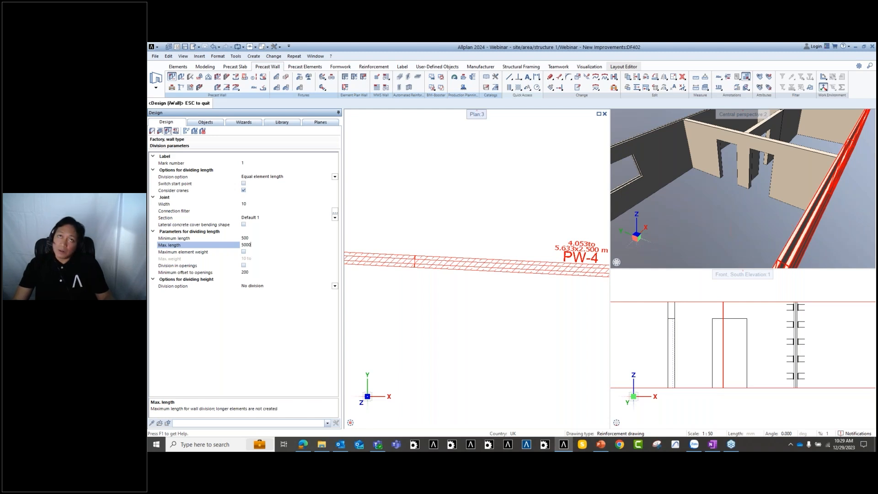
pyautogui.press('Return')
# Compare the lengths on the element labels along the slanted wall under the equal element length division.
pyautogui.scroll(-5, 461, 253)
pyautogui.moveTo(428, 294); pyautogui.dragTo(515, 302, button='middle')
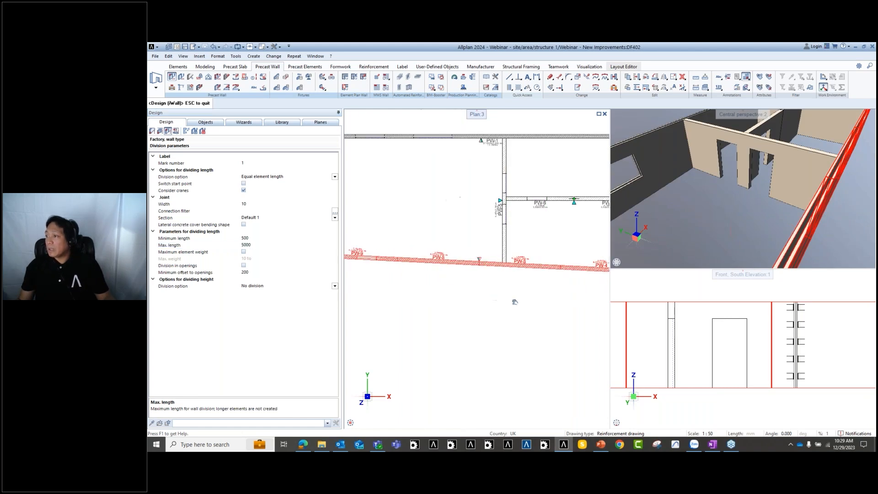
pyautogui.moveTo(411, 268); pyautogui.dragTo(459, 264, button='middle')
pyautogui.scroll(6, 426, 239)
pyautogui.scroll(-5, 387, 240)
pyautogui.scroll(2, 476, 247)
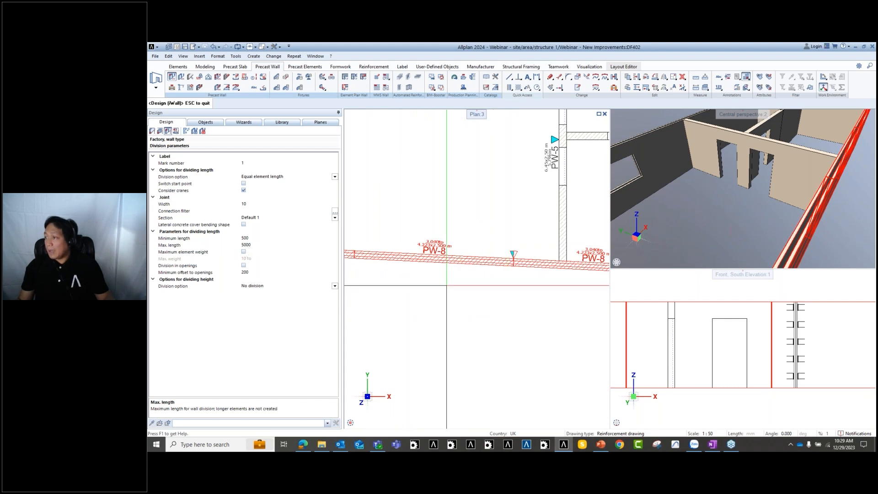
pyautogui.scroll(3, 505, 323)
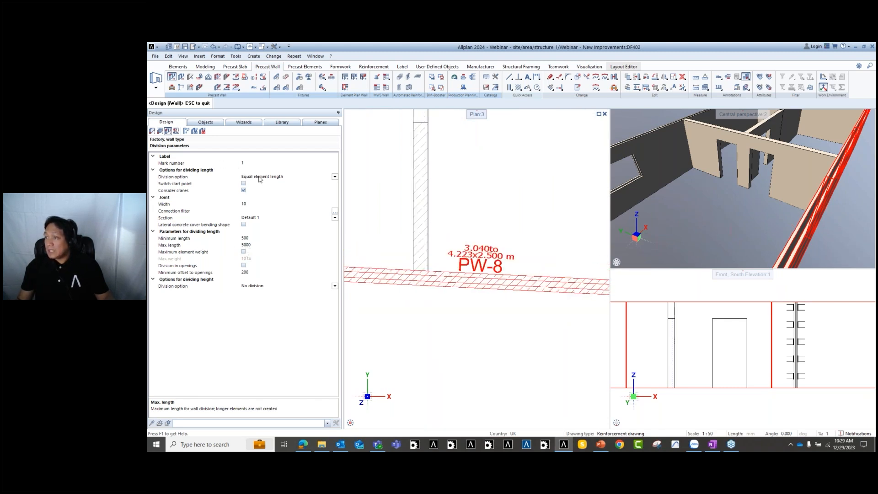
pyautogui.scroll(-5, 450, 262)
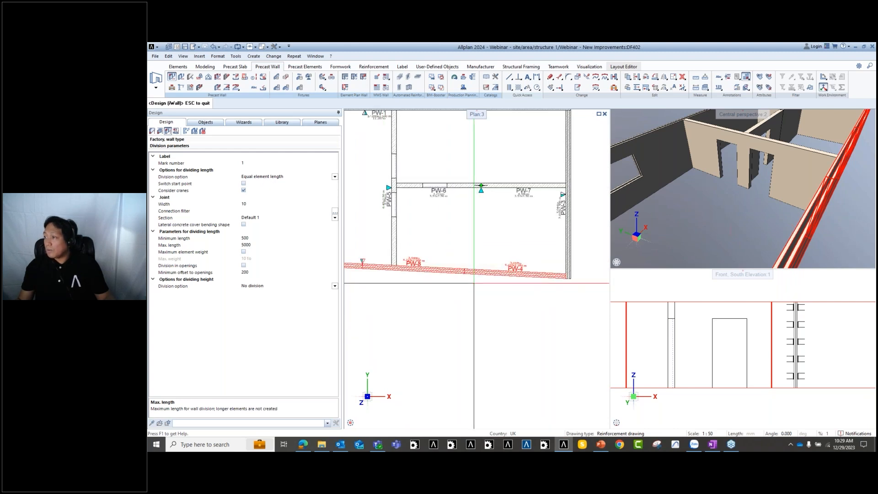
pyautogui.scroll(6, 519, 269)
pyautogui.scroll(-5, 513, 270)
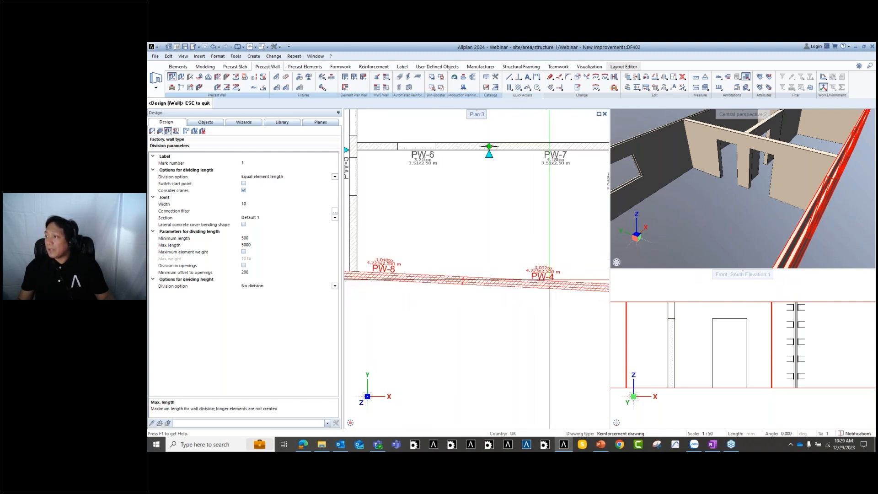
# Set the length division option of the slanted wall to Maximum element length and check the element labels.
pyautogui.click(335, 177)
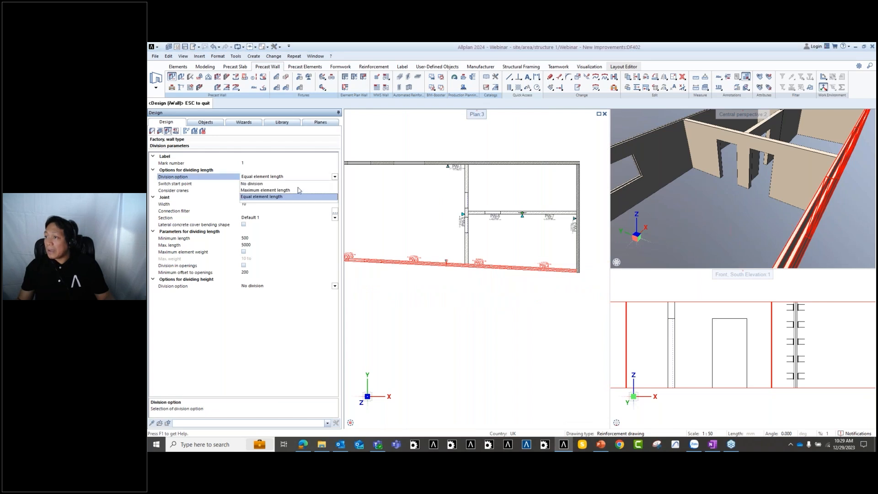
pyautogui.click(297, 191)
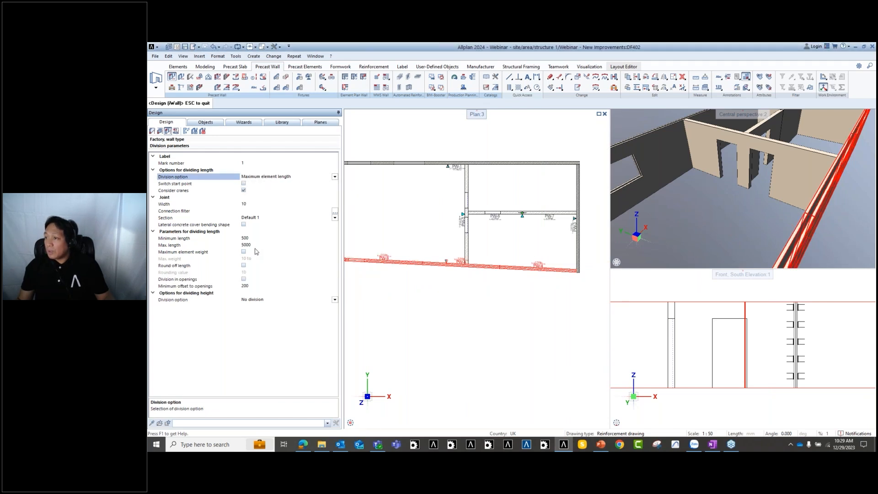
pyautogui.scroll(6, 406, 263)
pyautogui.scroll(-4, 519, 274)
pyautogui.scroll(3, 405, 264)
pyautogui.scroll(2, 403, 263)
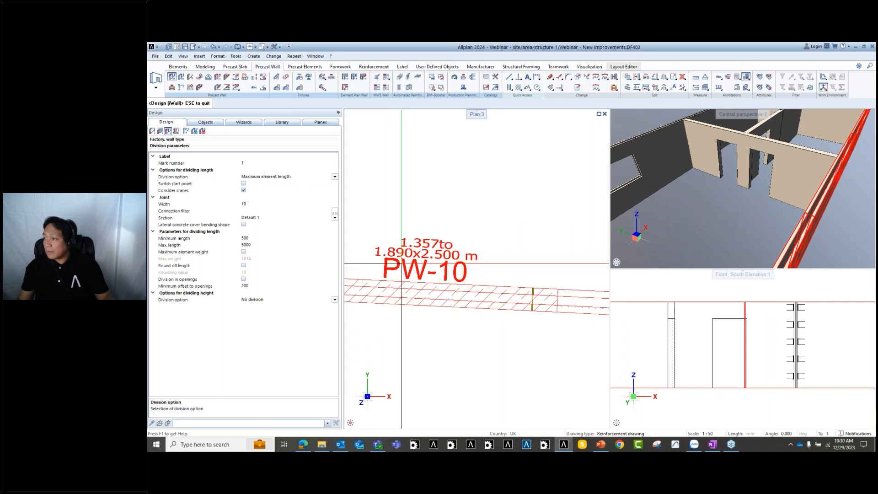
pyautogui.scroll(-5, 388, 284)
pyautogui.scroll(5, 497, 288)
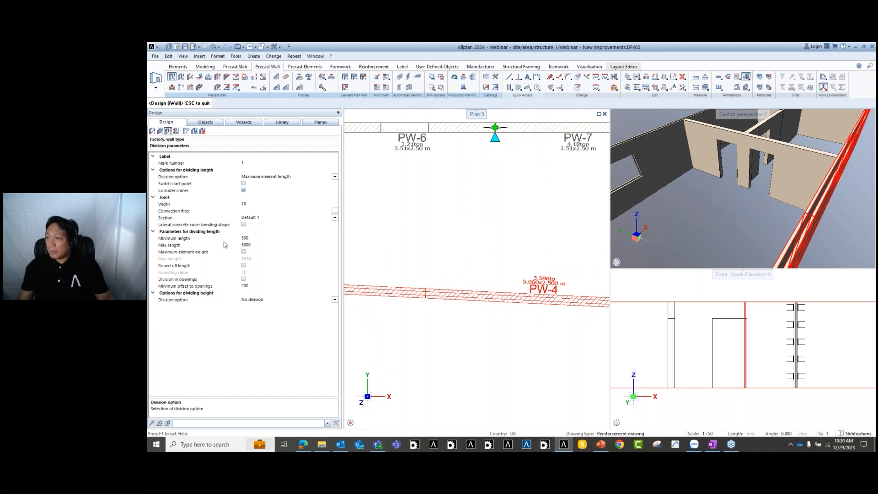
# Apply the division parameters to the slanted wall with the height left at No division, and end the precast wall design.
pyautogui.click(334, 300)
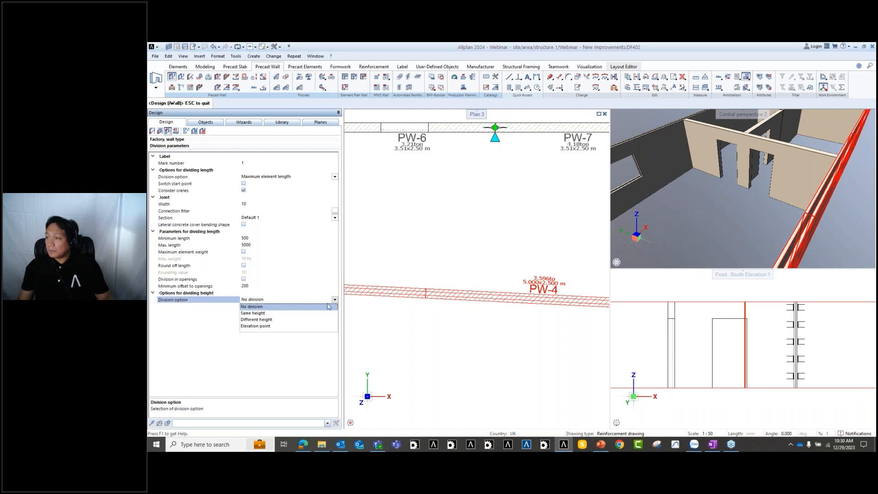
pyautogui.click(335, 300)
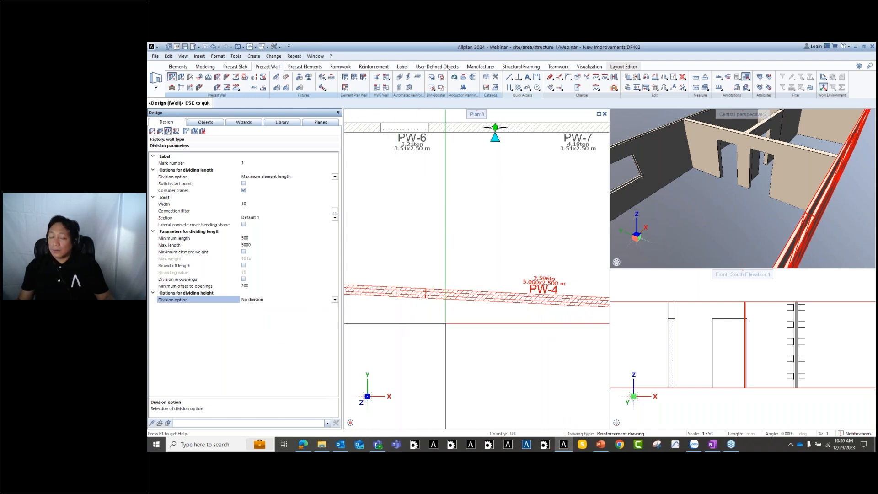
pyautogui.scroll(-5, 445, 323)
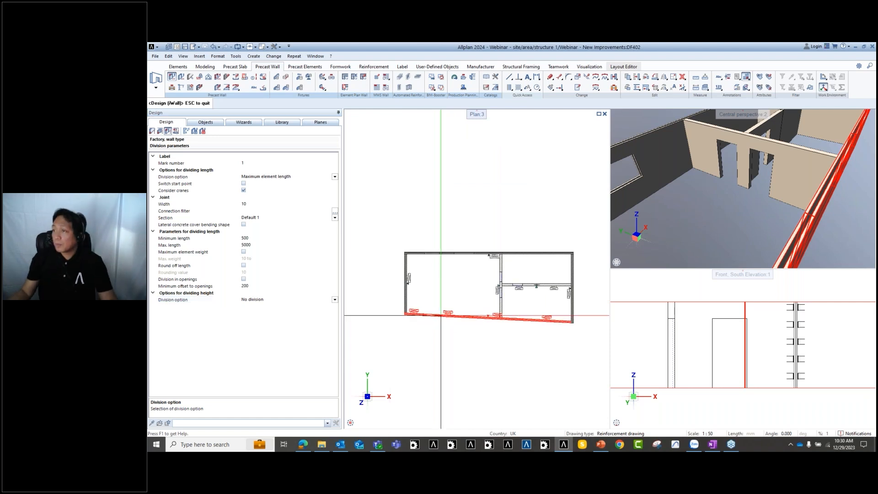
pyautogui.click(193, 132)
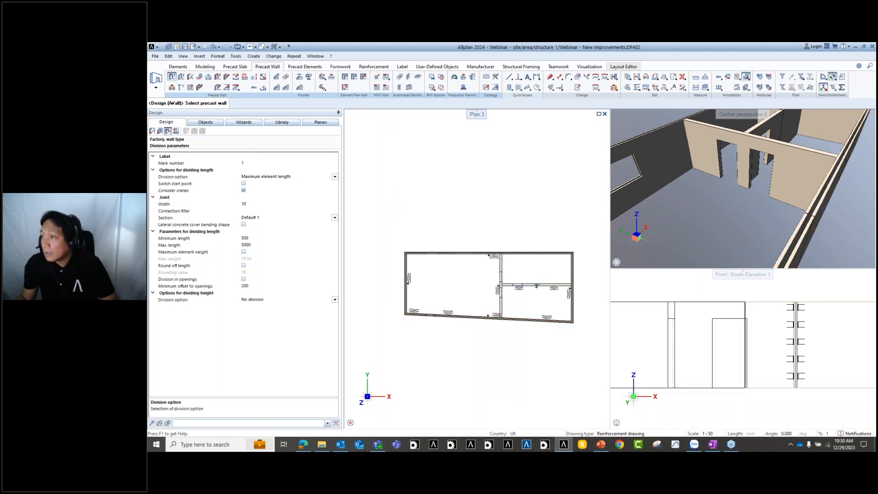
pyautogui.press('Escape')
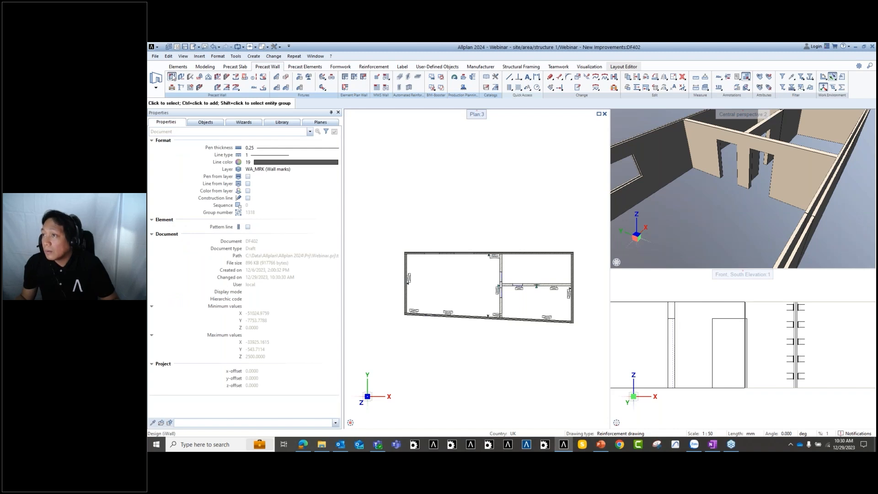
# Start the precast wall design in Connections mode and select the joint where the long outer wall meets the wall labelled PW-2.
pyautogui.click(172, 77)
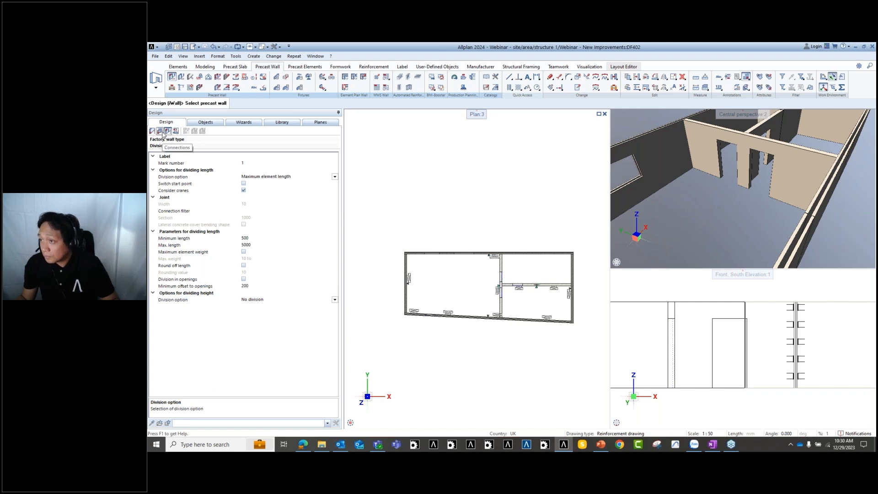
pyautogui.click(163, 131)
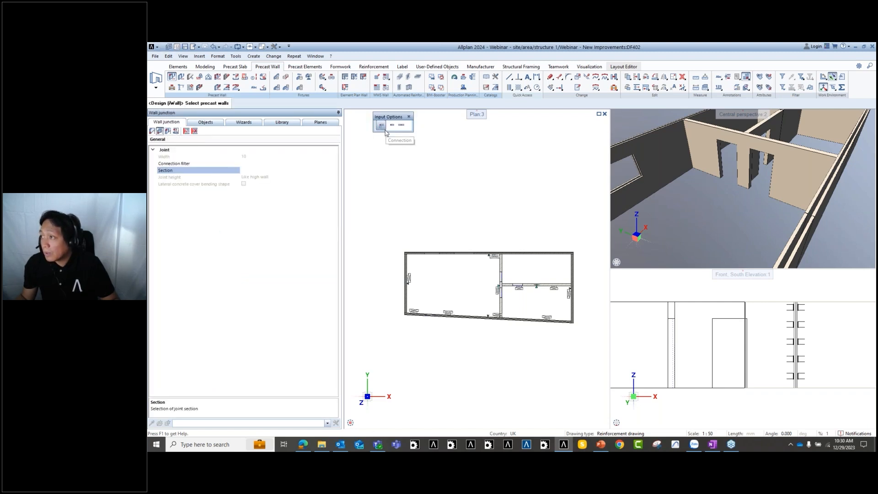
pyautogui.scroll(4, 388, 130)
pyautogui.scroll(-6, 396, 174)
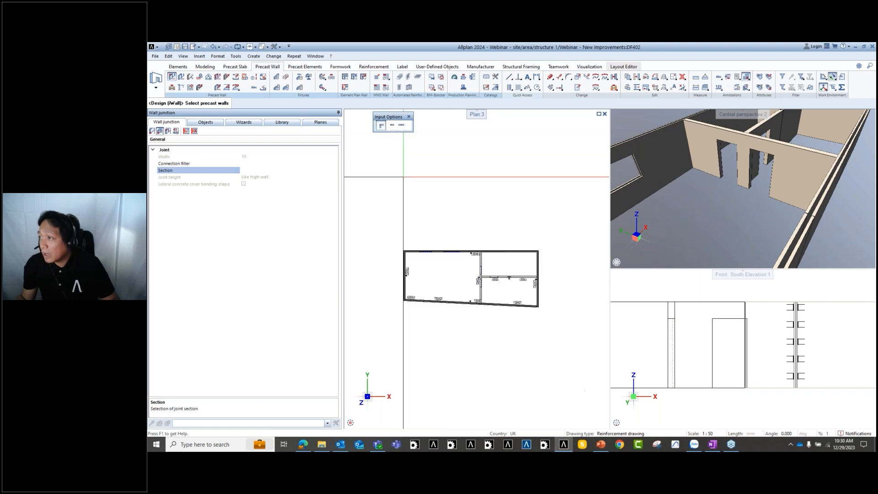
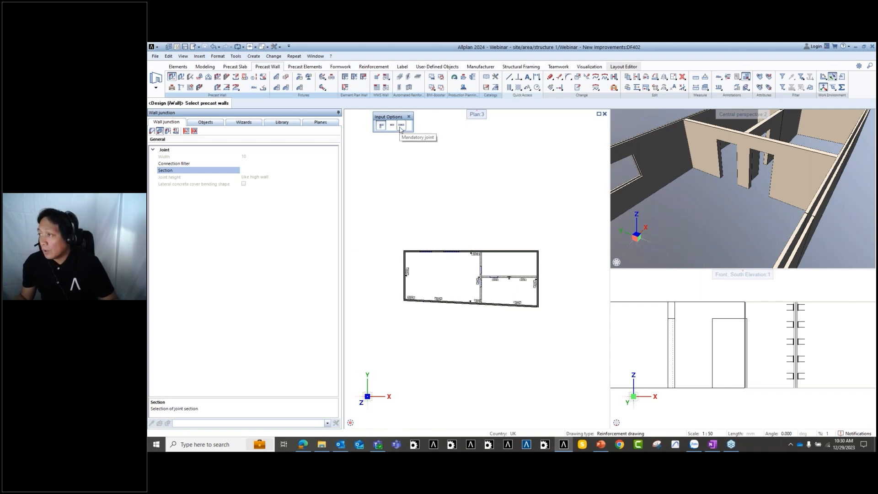
pyautogui.click(381, 128)
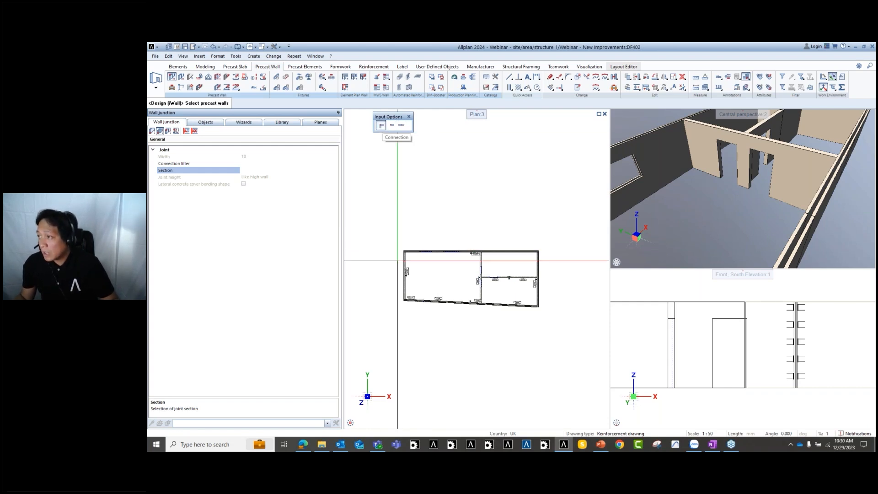
pyautogui.scroll(5, 462, 222)
pyautogui.moveTo(462, 223); pyautogui.dragTo(378, 283)
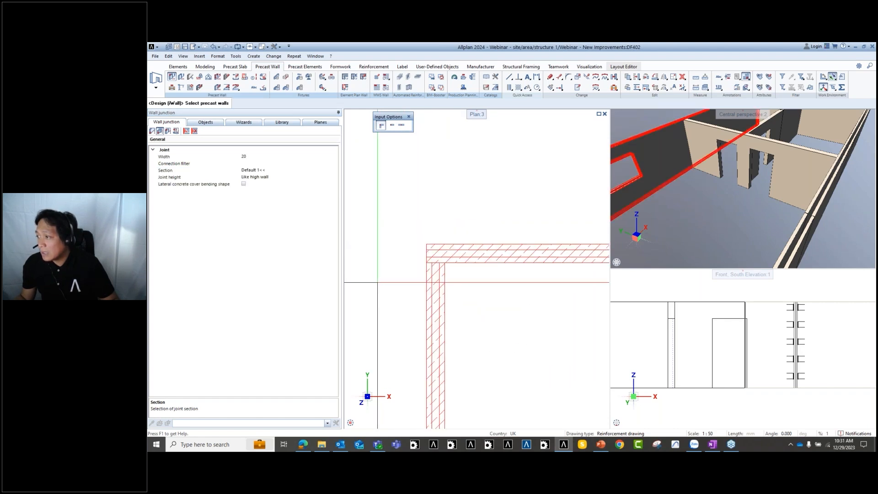
pyautogui.scroll(-5, 675, 208)
pyautogui.scroll(8, 675, 208)
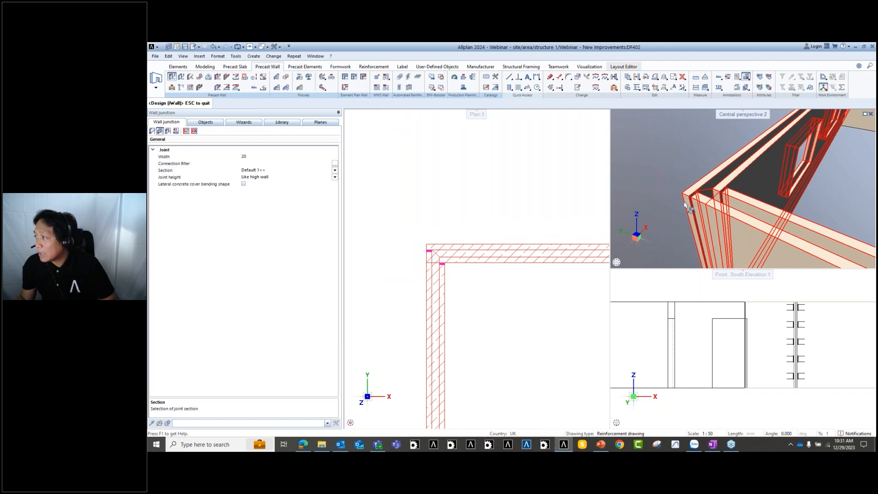
pyautogui.moveTo(457, 262); pyautogui.dragTo(417, 252, button='middle')
pyautogui.scroll(-4, 373, 252)
pyautogui.scroll(1, 372, 251)
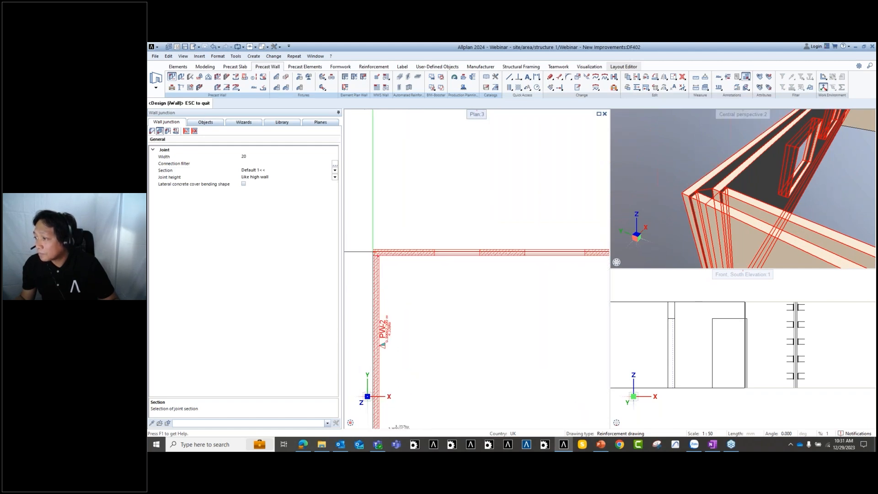
# Try the Default 2, Default 2<<, Default 1<< and Default 1 sections on the corner joint.
pyautogui.click(335, 170)
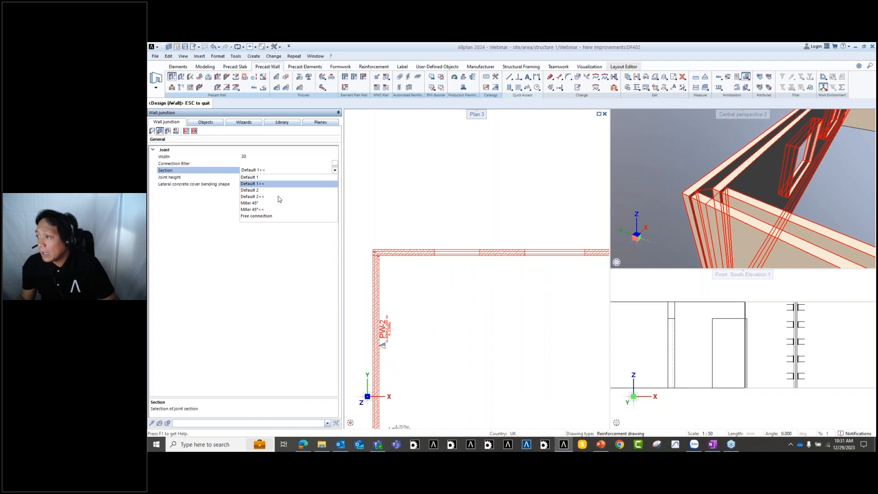
pyautogui.scroll(9, 358, 246)
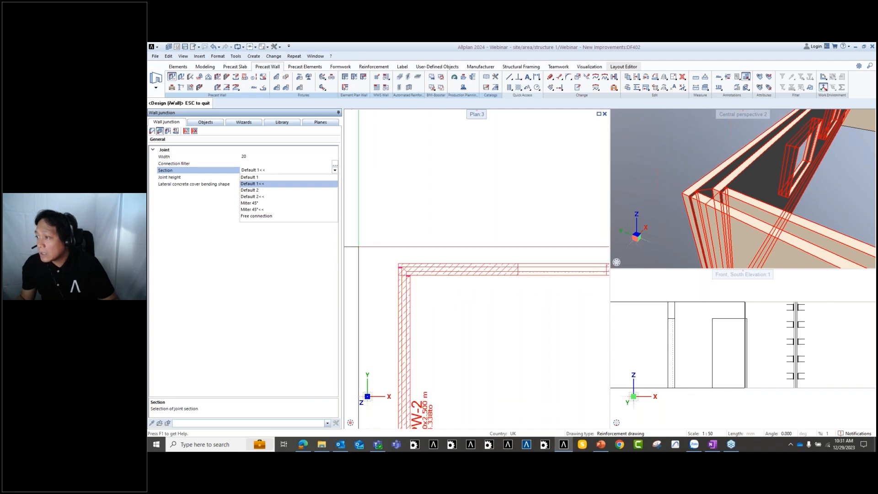
pyautogui.click(269, 190)
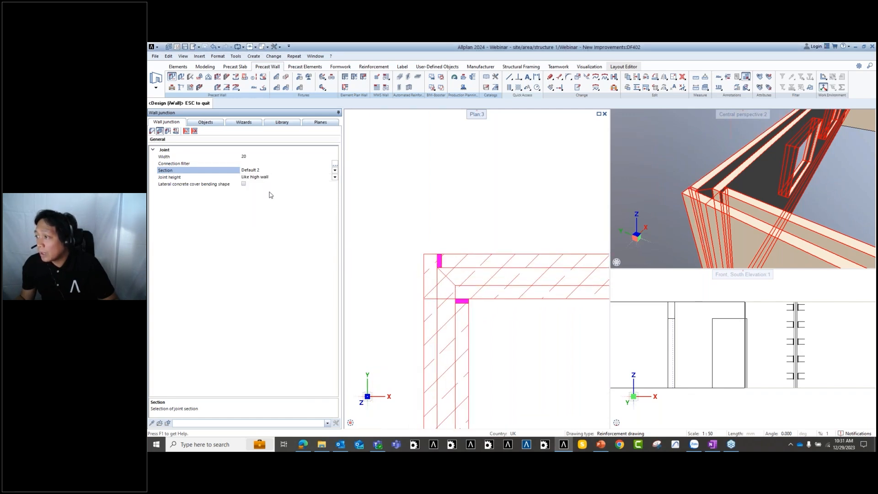
pyautogui.click(335, 170)
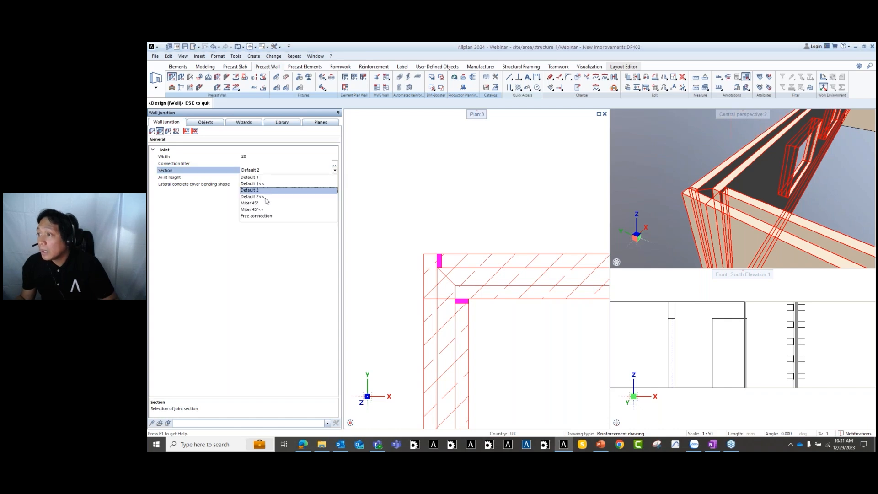
pyautogui.click(256, 196)
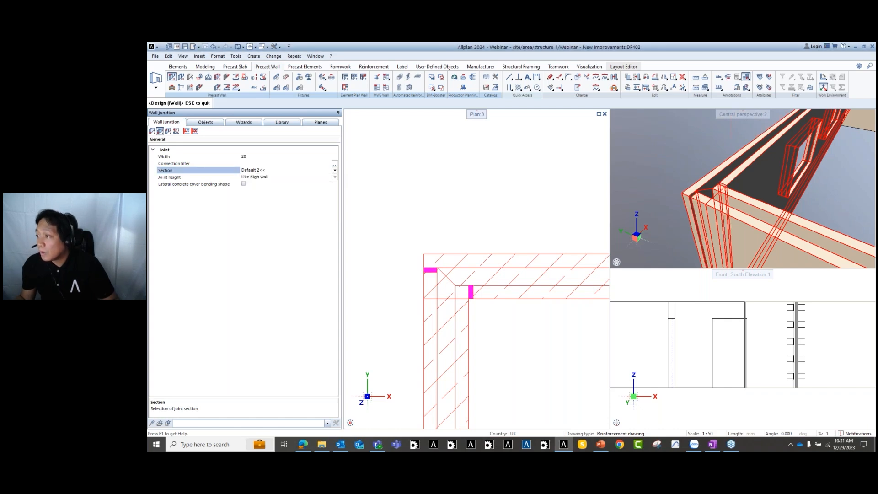
pyautogui.click(335, 171)
pyautogui.click(276, 183)
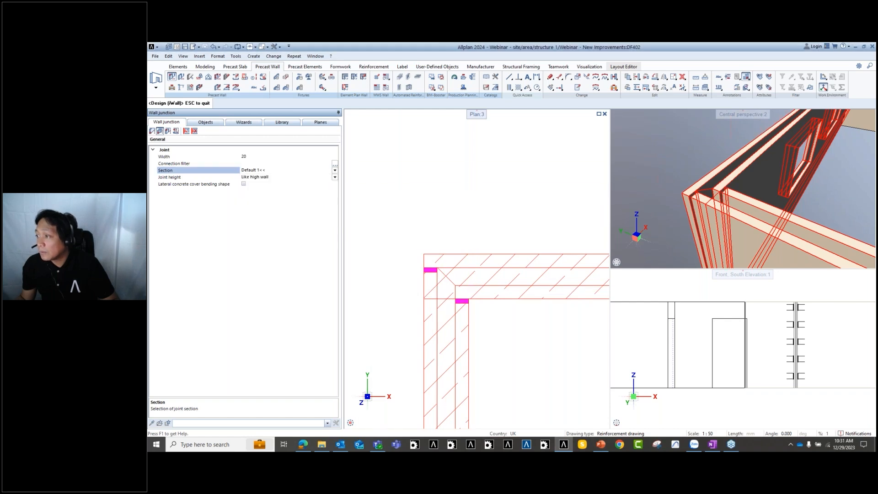
pyautogui.click(279, 170)
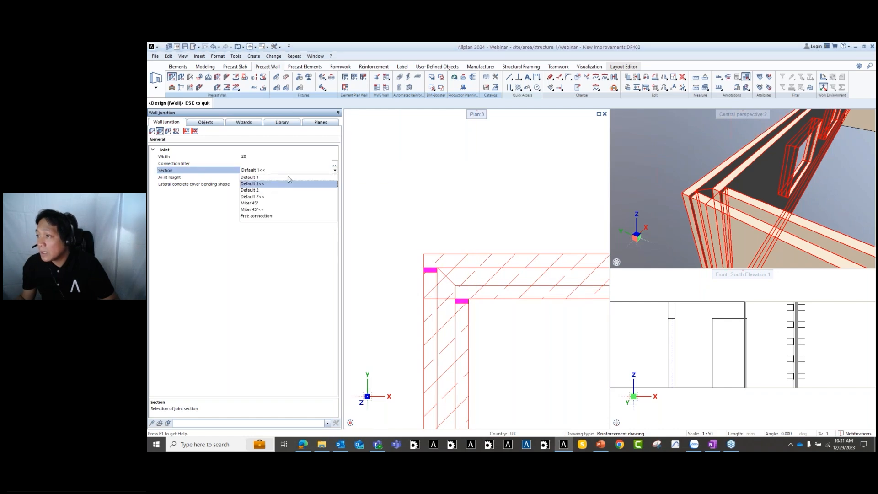
pyautogui.click(290, 177)
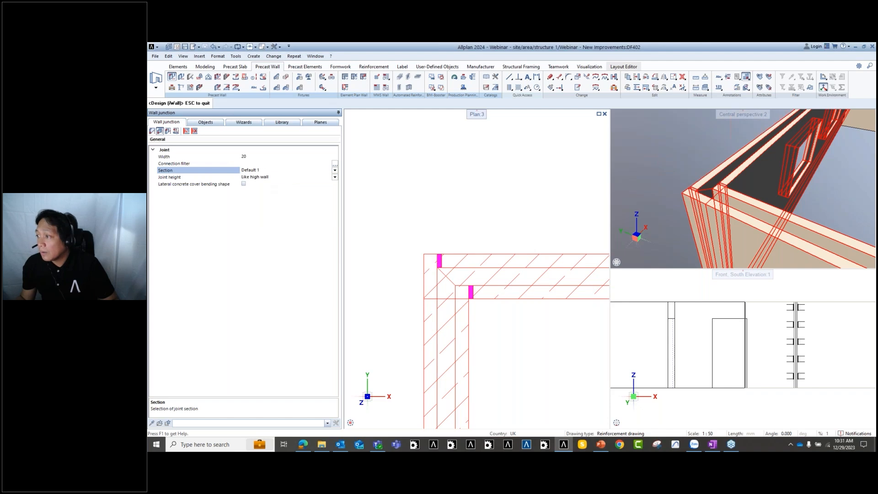
# Try the Miter 45°, Miter 45°<< and Free connection sections on the corner joint.
pyautogui.click(336, 171)
pyautogui.click(256, 203)
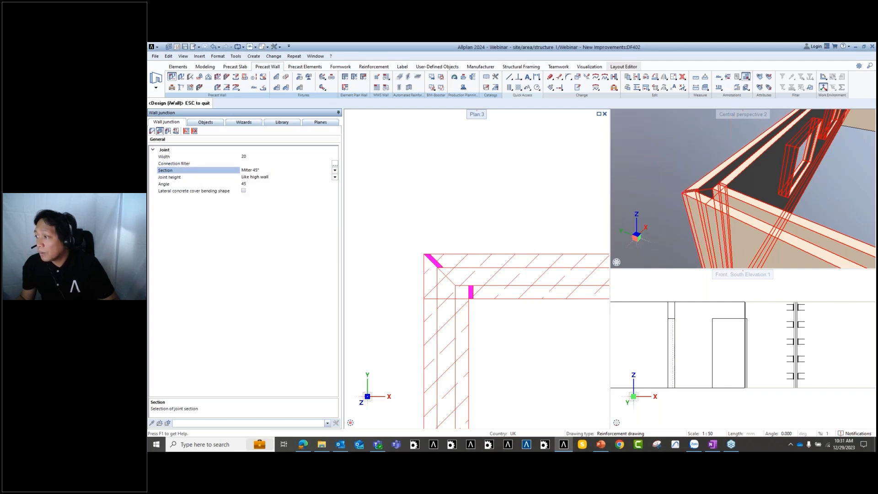
pyautogui.click(335, 171)
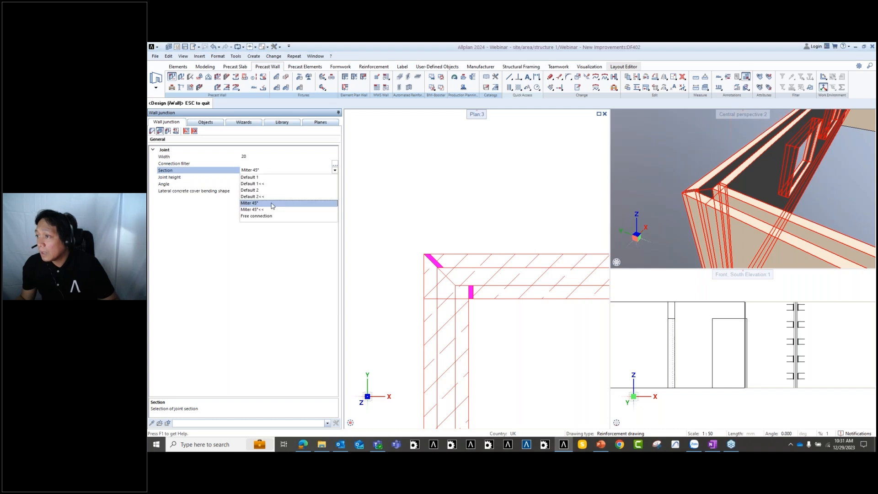
pyautogui.click(256, 210)
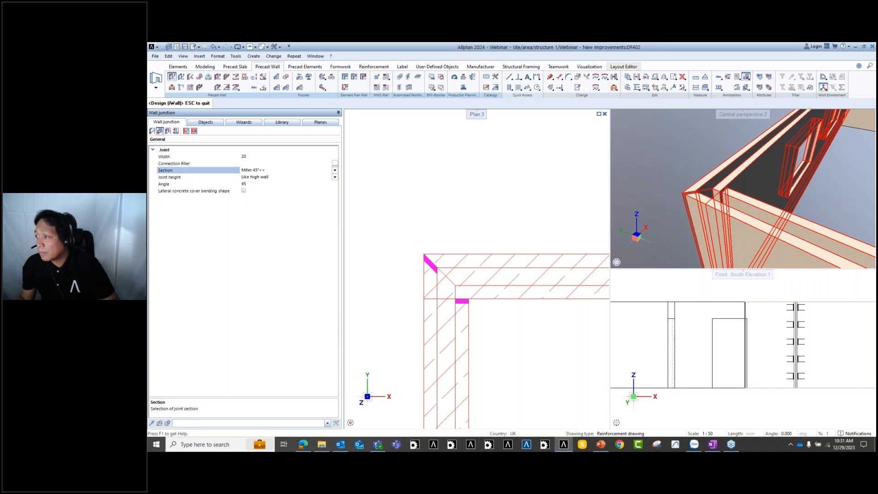
pyautogui.click(335, 170)
pyautogui.click(270, 215)
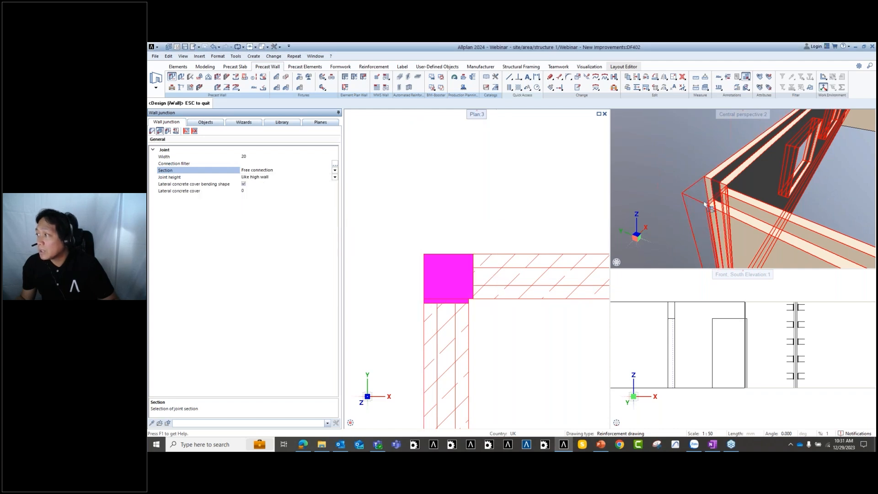
pyautogui.moveTo(483, 313); pyautogui.dragTo(497, 294, button='middle')
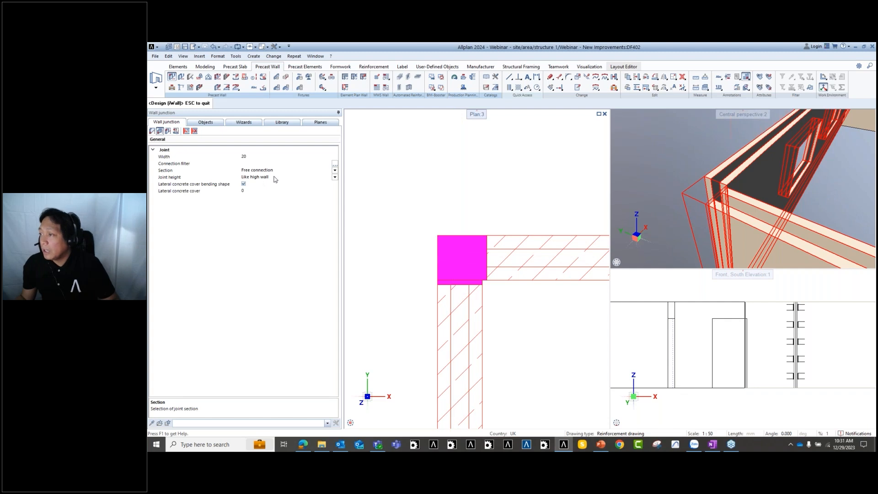
# Set the corner joint's section to Default 1<< and finish editing that wall connection.
pyautogui.click(335, 172)
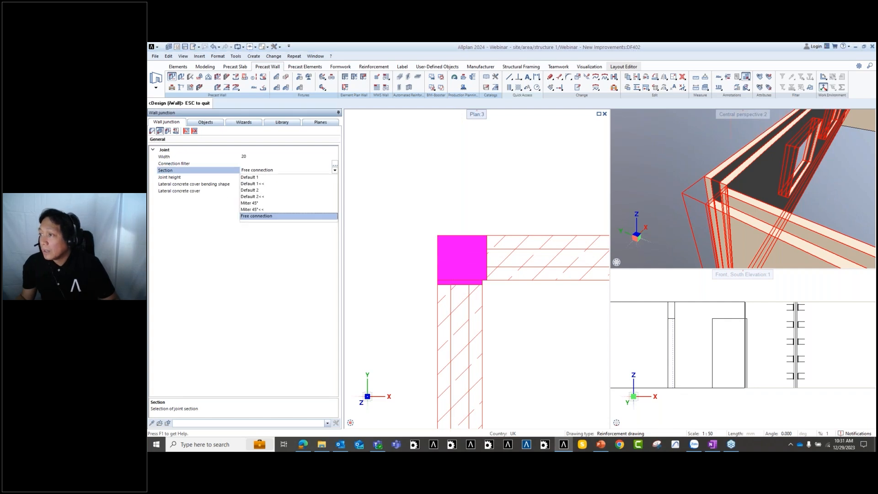
pyautogui.click(252, 184)
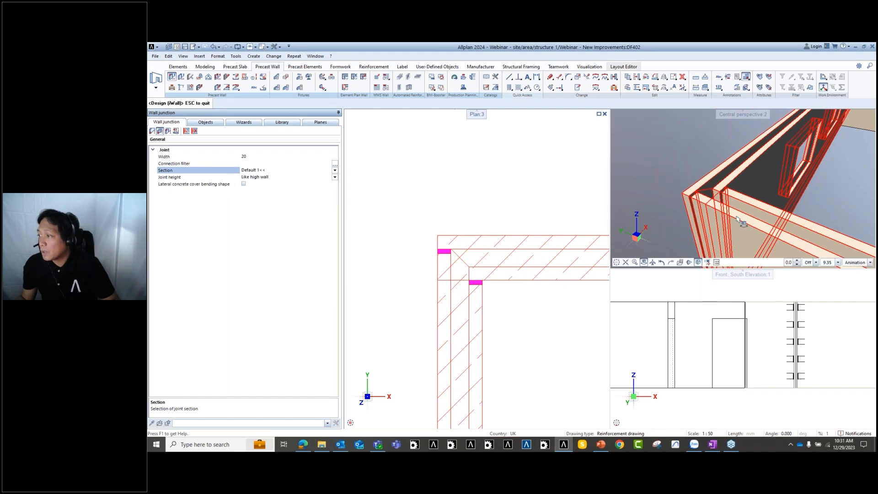
pyautogui.scroll(1, 705, 197)
pyautogui.scroll(-3, 635, 157)
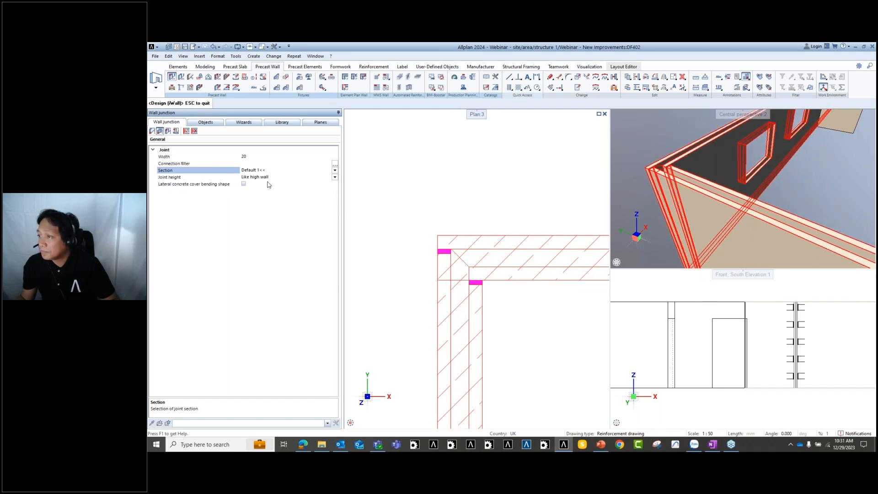
pyautogui.scroll(-6, 500, 192)
pyautogui.scroll(-5, 699, 206)
pyautogui.scroll(3, 670, 183)
pyautogui.moveTo(681, 197); pyautogui.dragTo(714, 251, button='middle')
pyautogui.scroll(-8, 502, 216)
pyautogui.scroll(1, 501, 216)
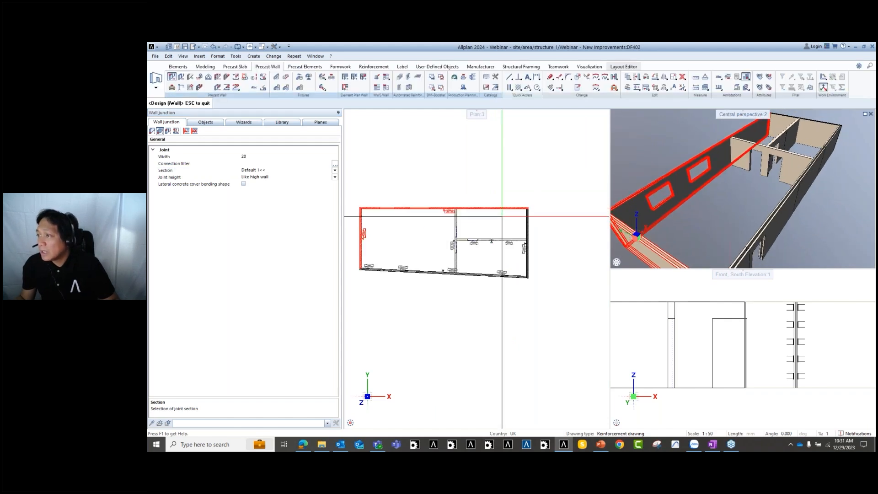
pyautogui.scroll(2, 510, 219)
pyautogui.moveTo(510, 218); pyautogui.dragTo(496, 229)
pyautogui.moveTo(528, 342); pyautogui.dragTo(517, 296, button='middle')
pyautogui.press('Escape')
# Check the junction settings at the corner where the slanted wall meets the end wall.
pyautogui.moveTo(519, 268); pyautogui.dragTo(488, 302)
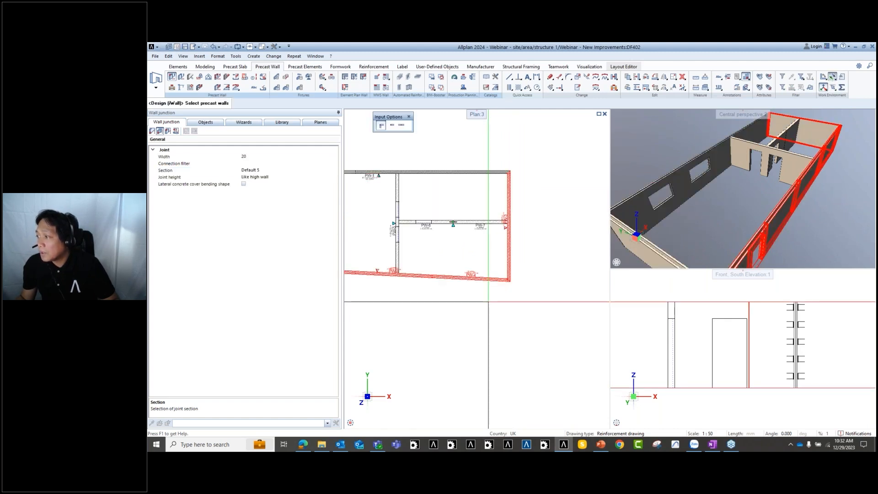
pyautogui.moveTo(369, 174); pyautogui.dragTo(414, 228, button='middle')
pyautogui.scroll(3, 436, 234)
pyautogui.scroll(2, 437, 233)
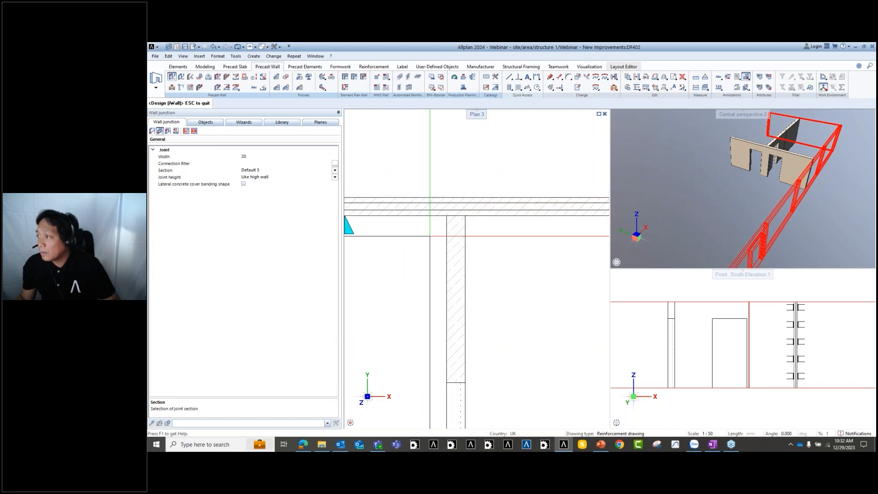
pyautogui.press('Escape')
# Select the T-joint between the inner wall and the long outer wall and set its section to -V- Default 1.
pyautogui.moveTo(470, 184); pyautogui.dragTo(431, 242)
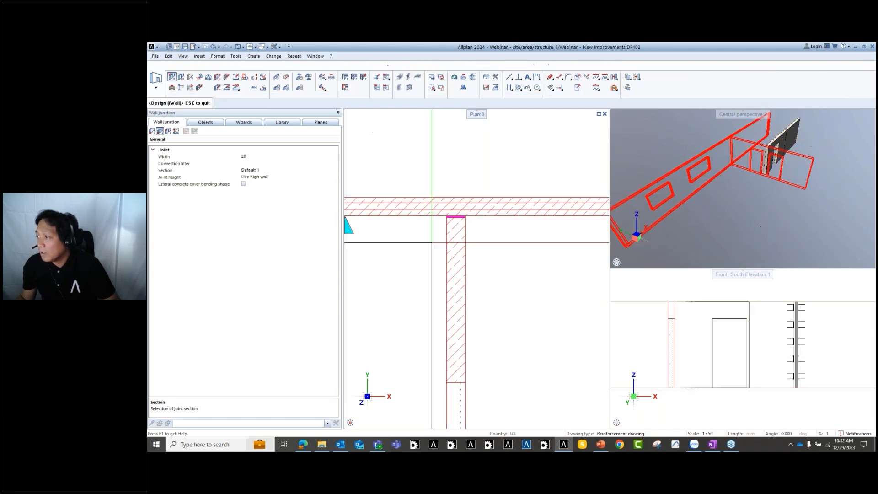
pyautogui.moveTo(699, 180); pyautogui.dragTo(710, 204, button='middle')
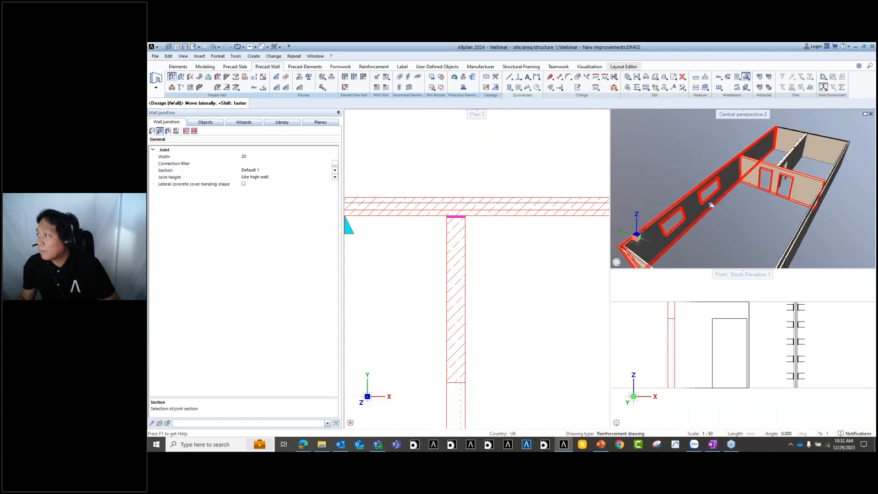
pyautogui.scroll(6, 711, 205)
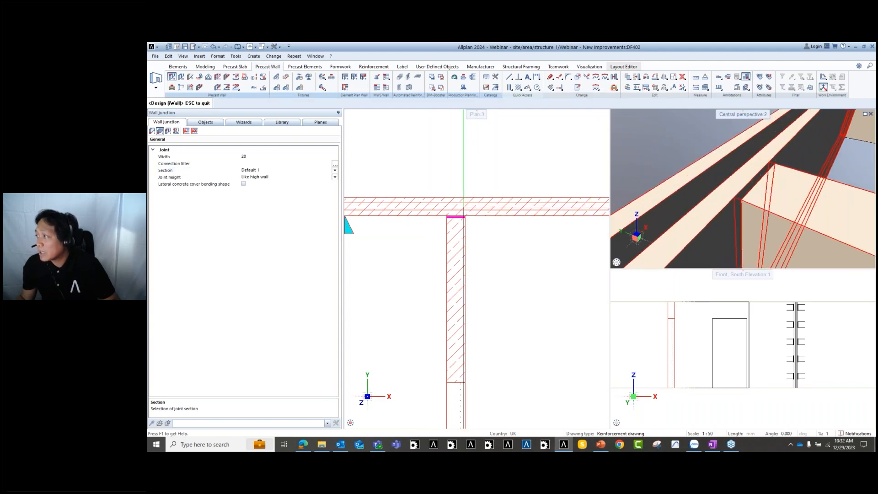
pyautogui.scroll(3, 464, 214)
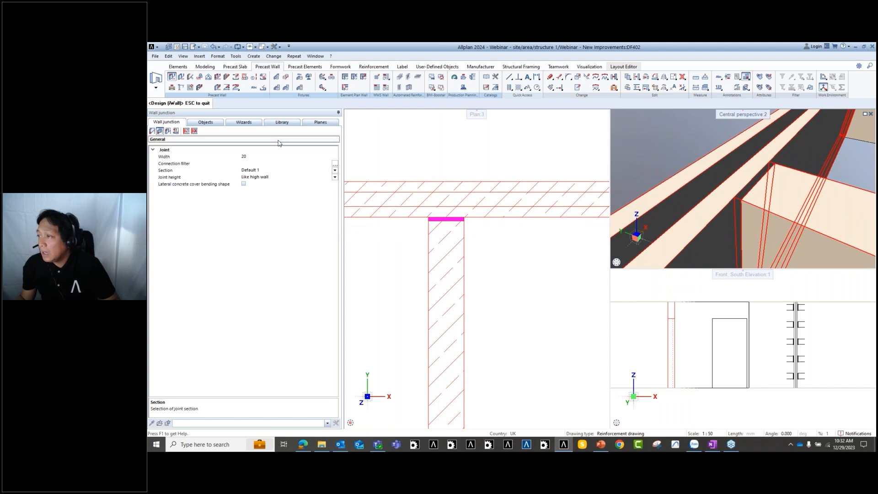
pyautogui.click(335, 170)
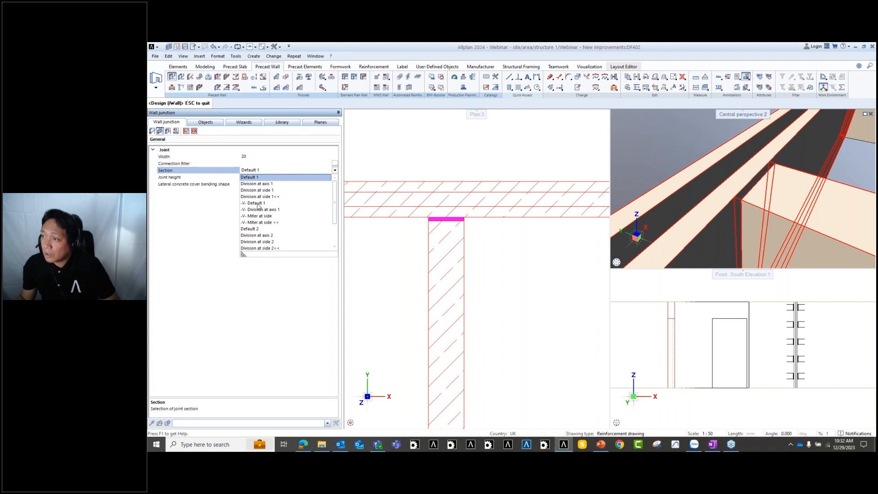
pyautogui.click(256, 203)
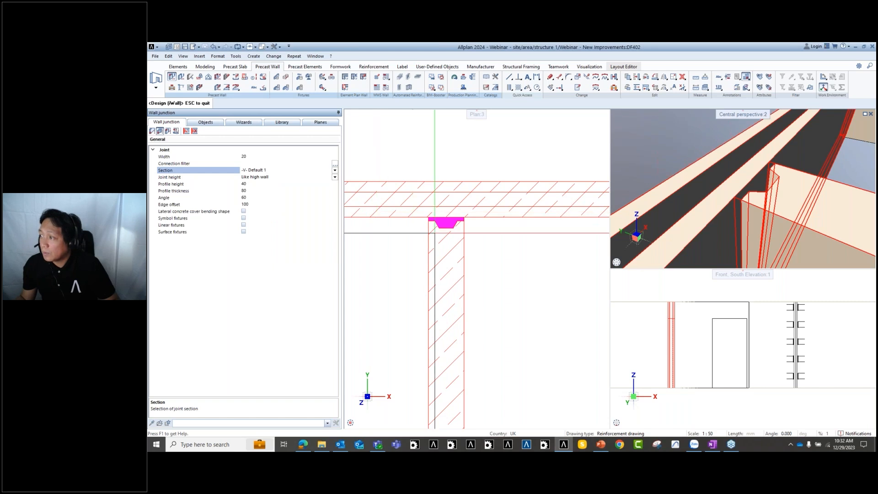
pyautogui.moveTo(732, 222)
pyautogui.keyDown('ctrl'); pyautogui.mouseDown()
pyautogui.moveTo(768, 226)
pyautogui.moveTo(745, 226)
pyautogui.mouseUp(); pyautogui.keyUp('ctrl')
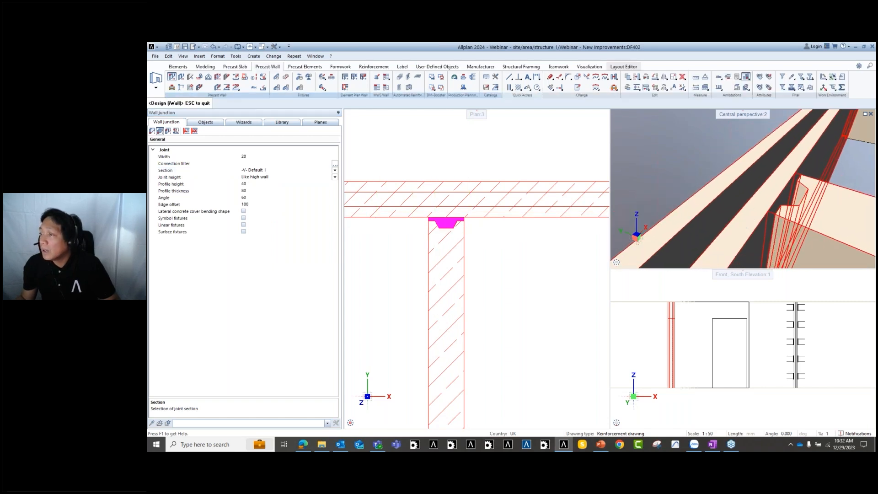
# Enable symbol fixtures for the T-joint and add a second fixture to its fixture list.
pyautogui.click(330, 218)
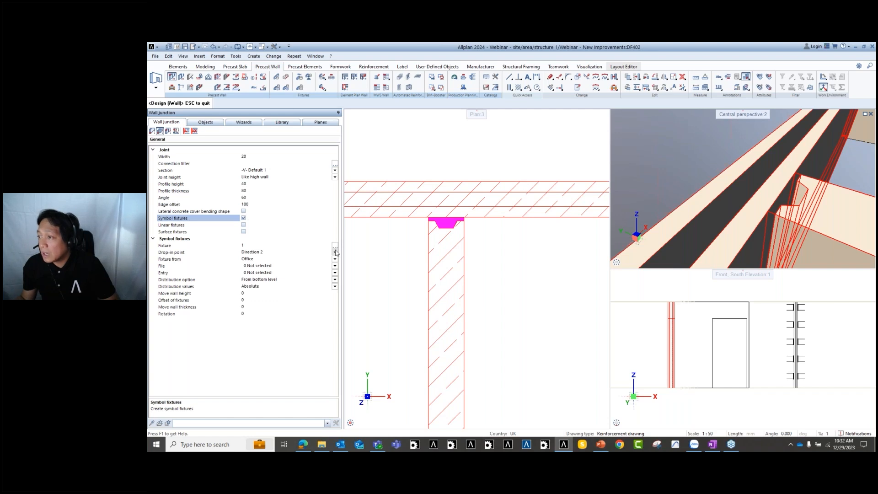
pyautogui.click(335, 247)
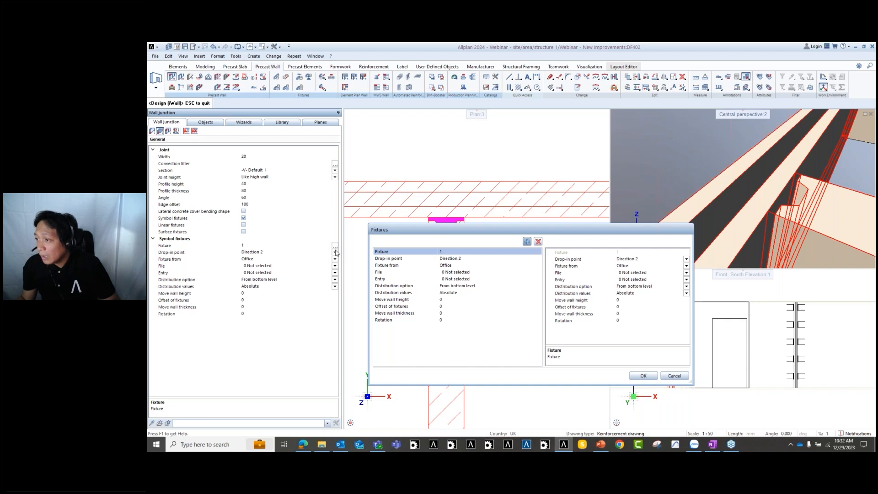
pyautogui.click(527, 241)
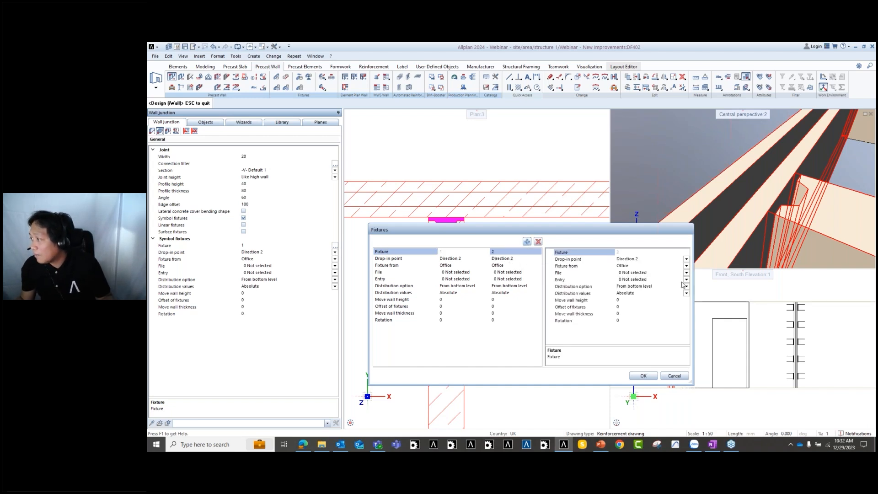
# Check the drop-in point options of both fixtures, and remove and re-add the second fixture.
pyautogui.click(686, 259)
pyautogui.click(639, 267)
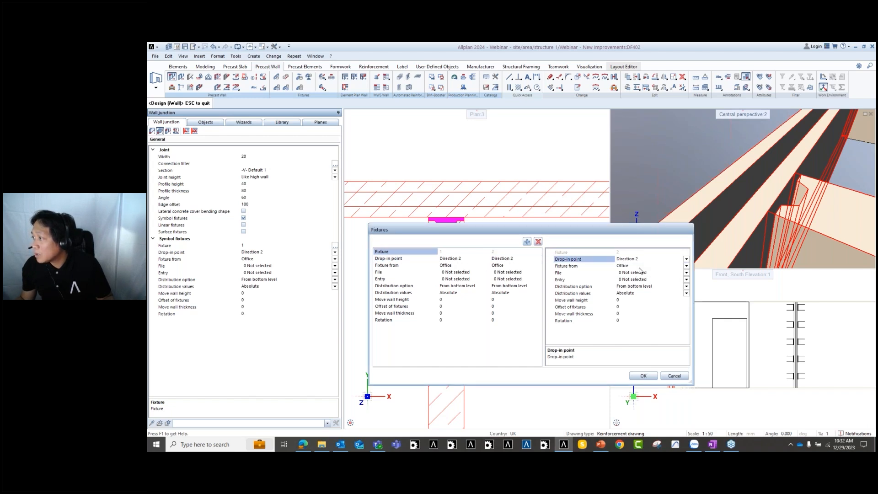
pyautogui.click(686, 259)
pyautogui.click(685, 259)
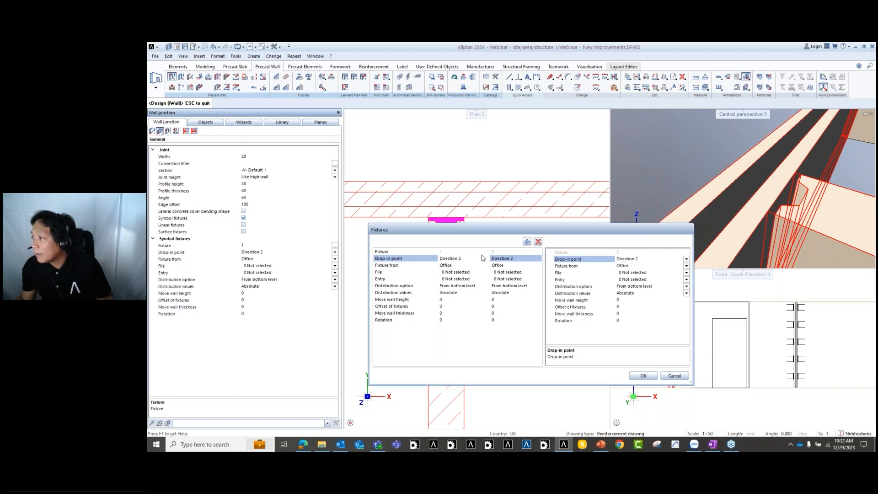
pyautogui.click(453, 259)
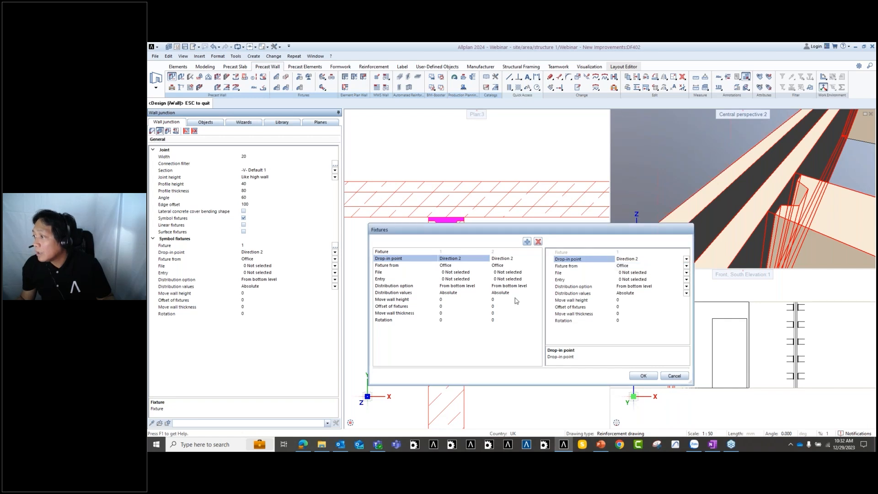
pyautogui.click(538, 241)
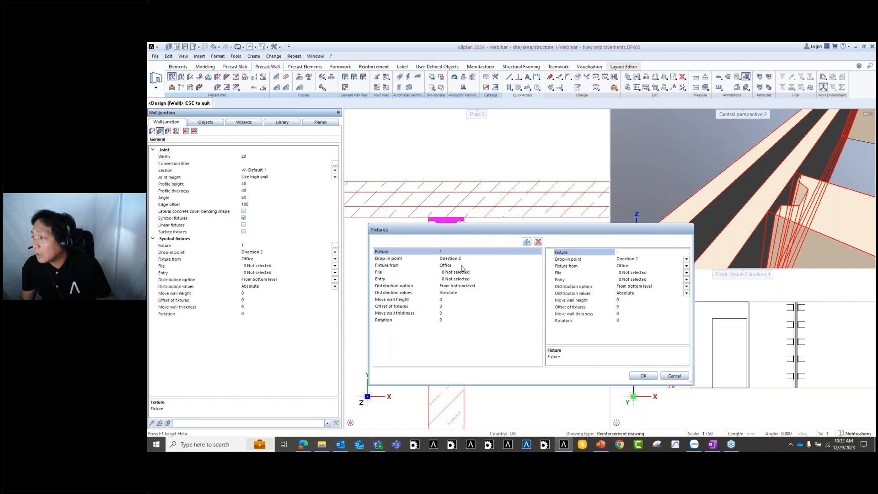
pyautogui.click(526, 241)
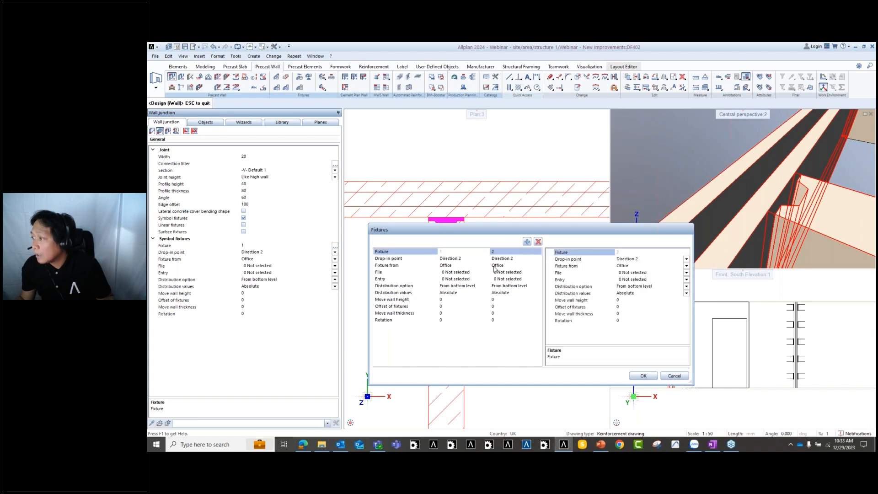
# Take both fixtures from Project, using file 6 Flexible Loop Connector and entry 2 PFIEFER VS Slim Box 80.
pyautogui.click(484, 265)
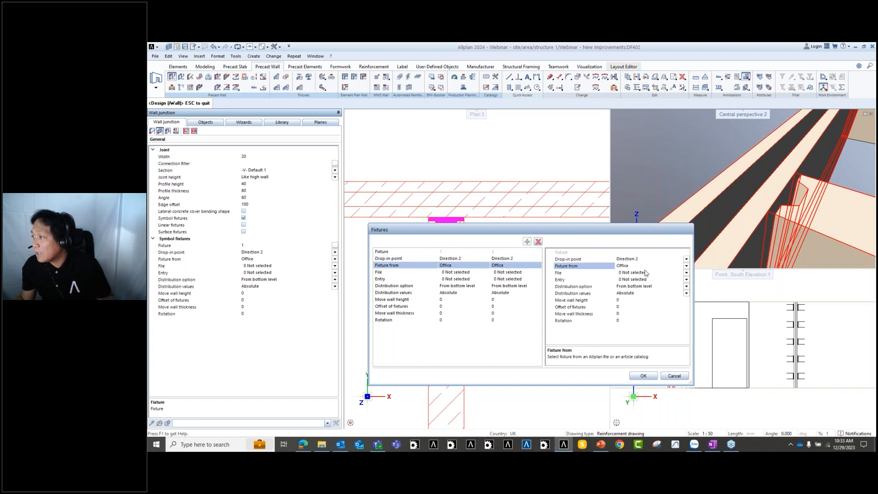
pyautogui.click(685, 267)
pyautogui.click(623, 279)
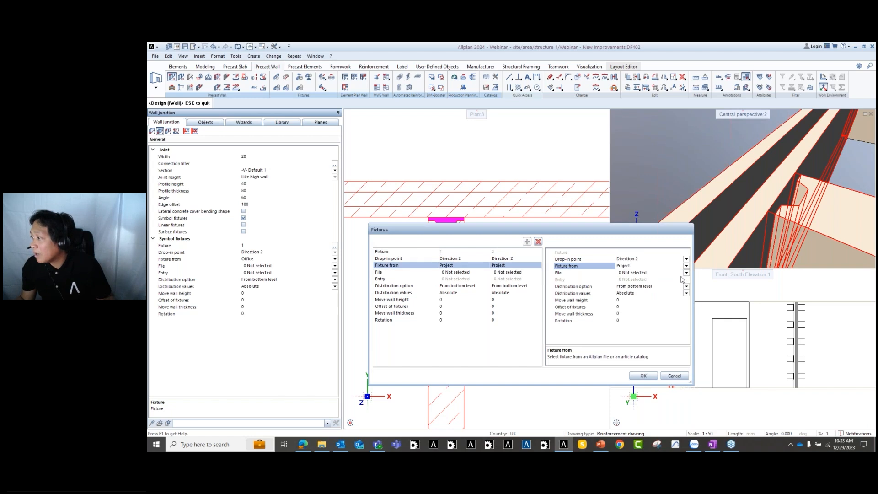
pyautogui.click(686, 273)
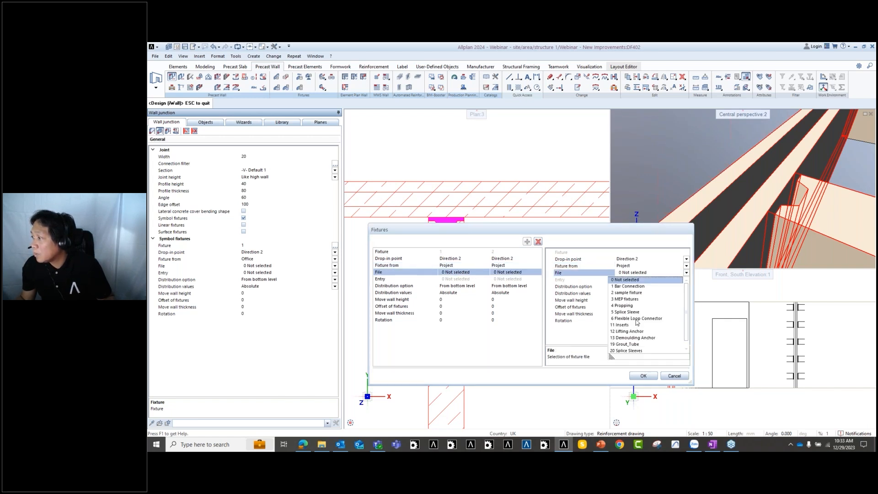
pyautogui.click(633, 319)
pyautogui.click(686, 279)
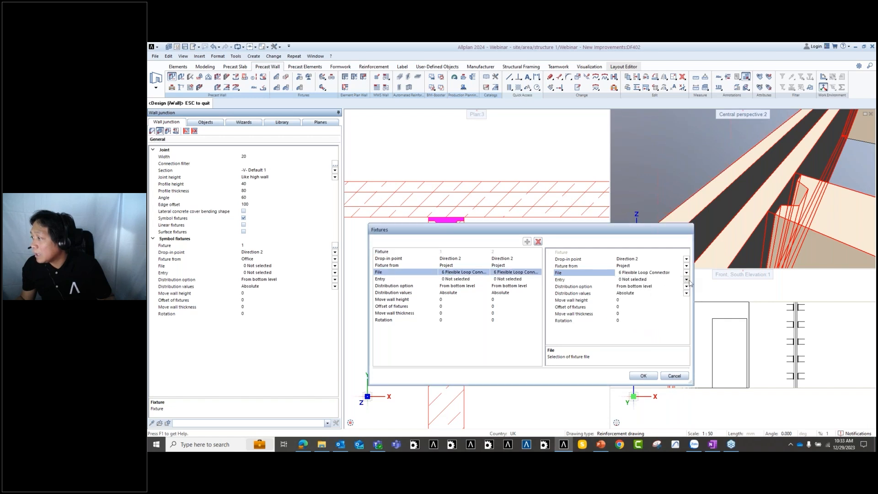
pyautogui.click(631, 299)
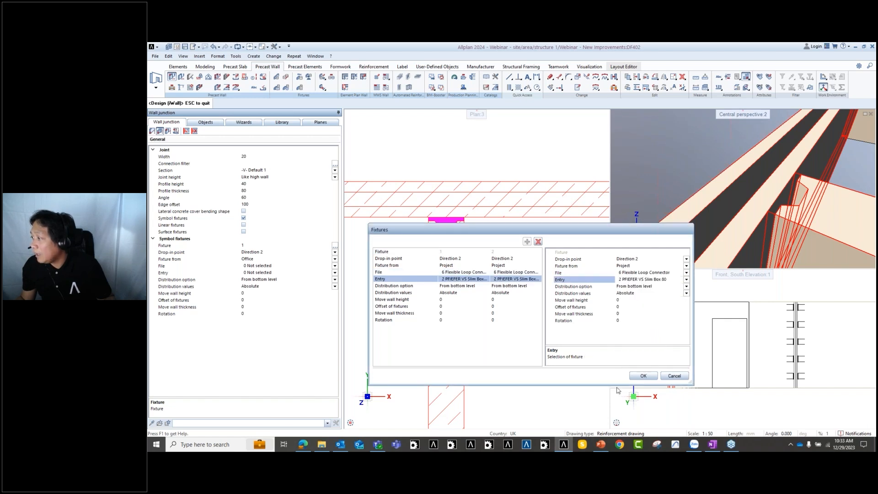
# Set both fixtures' offset to 500 with distribution from middle, and accept the fixture settings.
pyautogui.click(625, 307)
pyautogui.write('500')
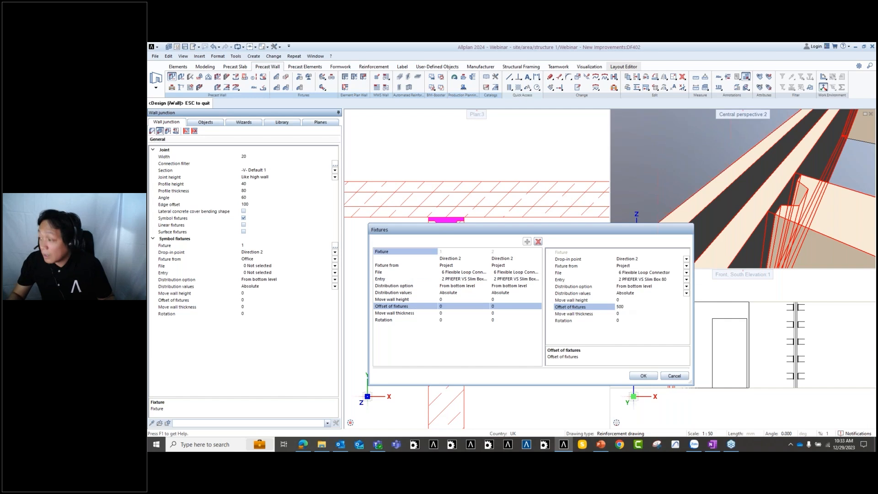
pyautogui.click(686, 286)
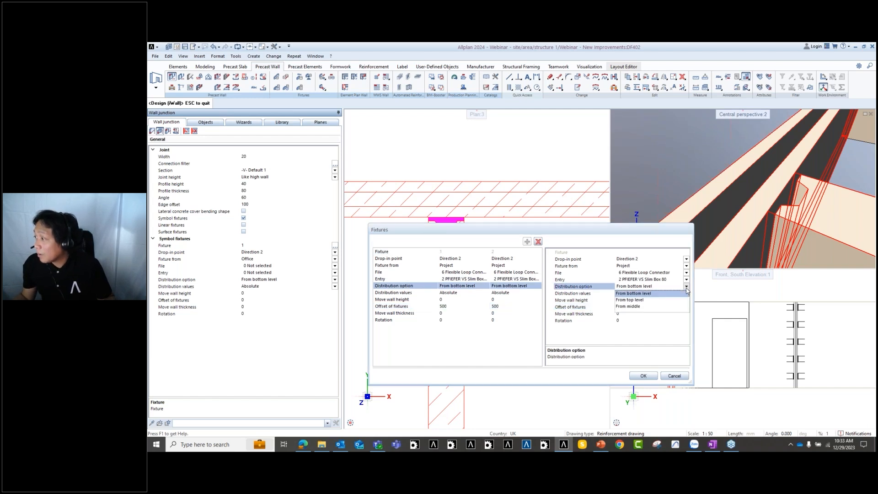
pyautogui.click(643, 307)
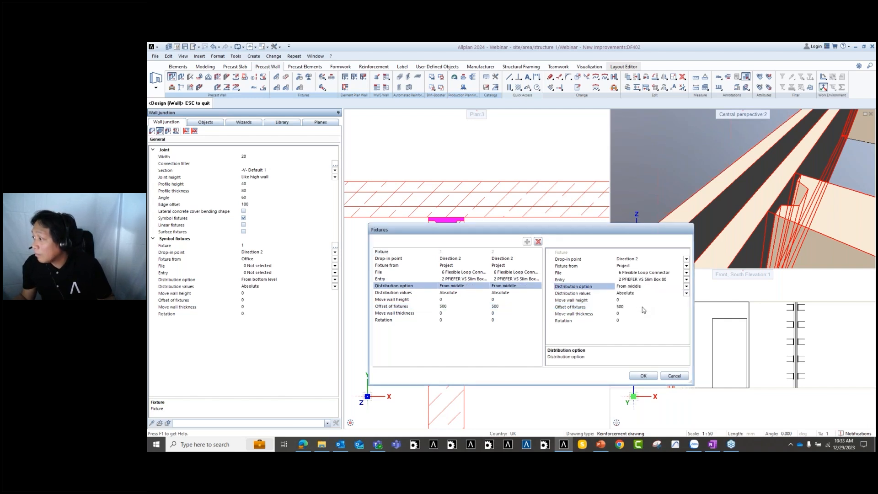
pyautogui.click(643, 375)
# Inspect the placed loop connectors in the perspective view and check the second fixture's drop-in point.
pyautogui.scroll(-2, 720, 188)
pyautogui.moveTo(736, 231); pyautogui.dragTo(649, 133, button='middle')
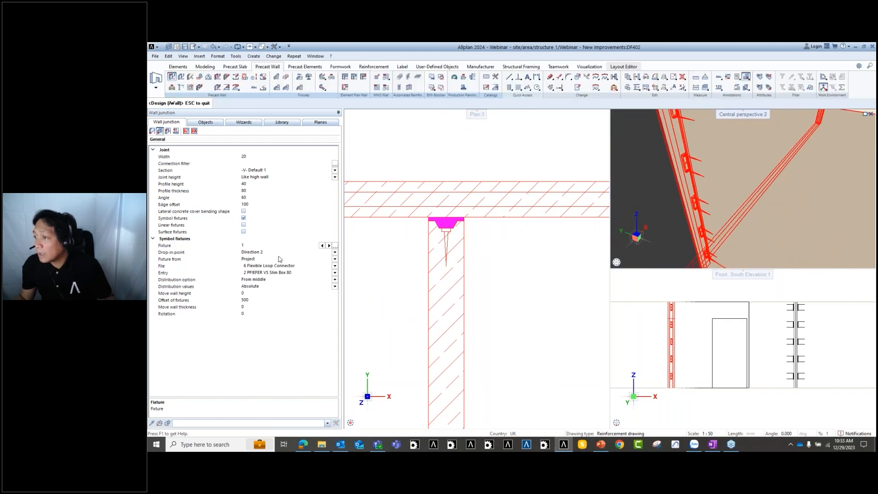
pyautogui.click(329, 246)
pyautogui.click(335, 251)
pyautogui.click(333, 260)
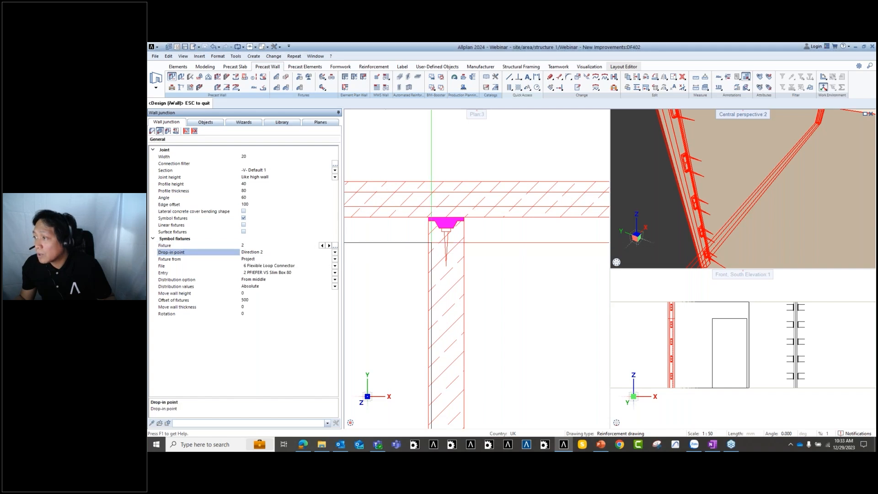
# Try the -V- Division at axis 1 and -V- Miter at side sections on the T-joint.
pyautogui.click(335, 170)
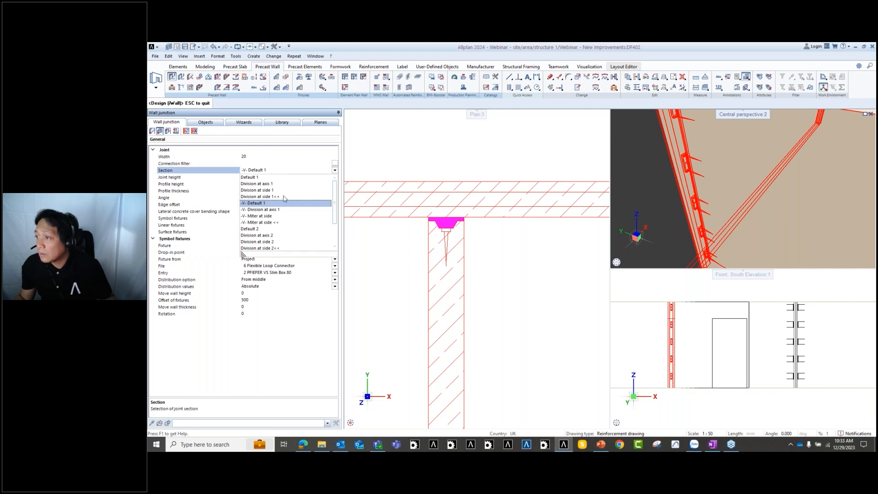
pyautogui.click(275, 210)
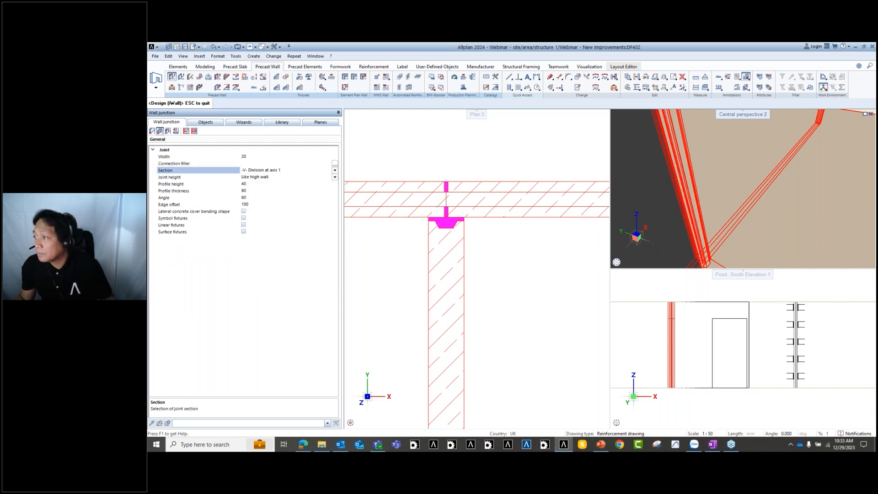
pyautogui.click(335, 170)
pyautogui.click(262, 213)
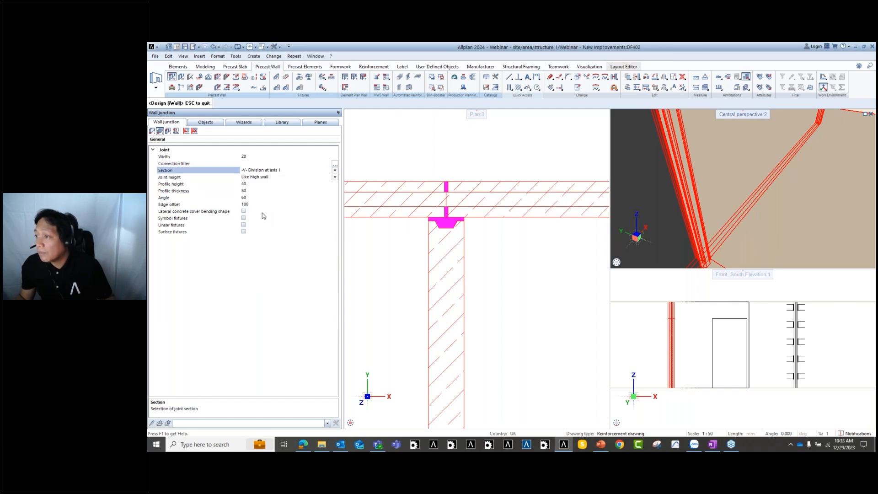
pyautogui.click(335, 170)
pyautogui.click(270, 219)
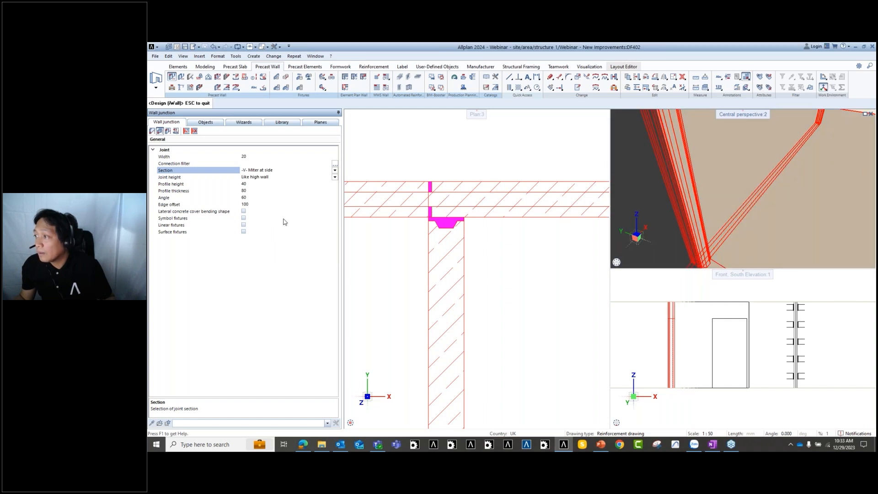
# Set the T-joint's section to Division at axis 2 and finish editing that wall connection.
pyautogui.click(335, 170)
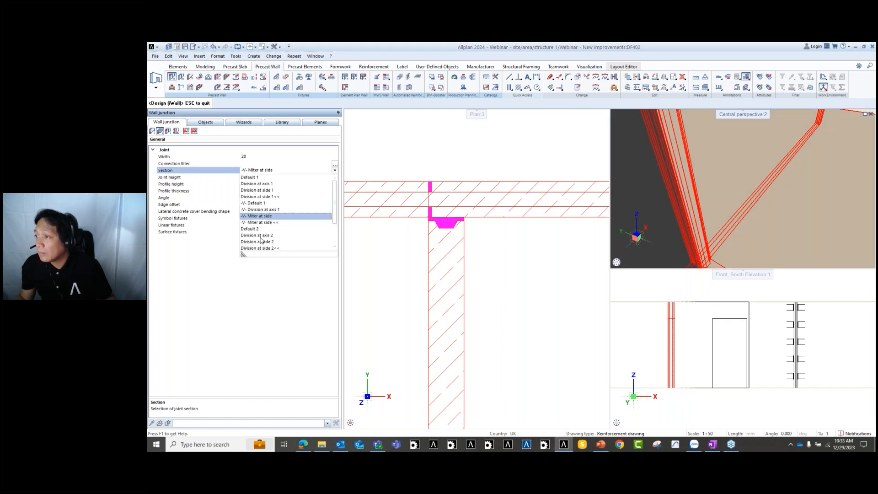
pyautogui.click(261, 235)
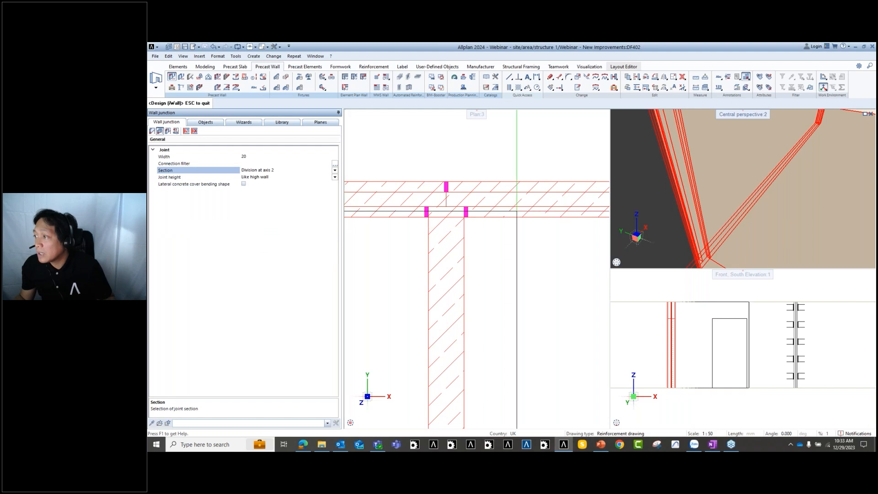
pyautogui.scroll(2, 690, 200)
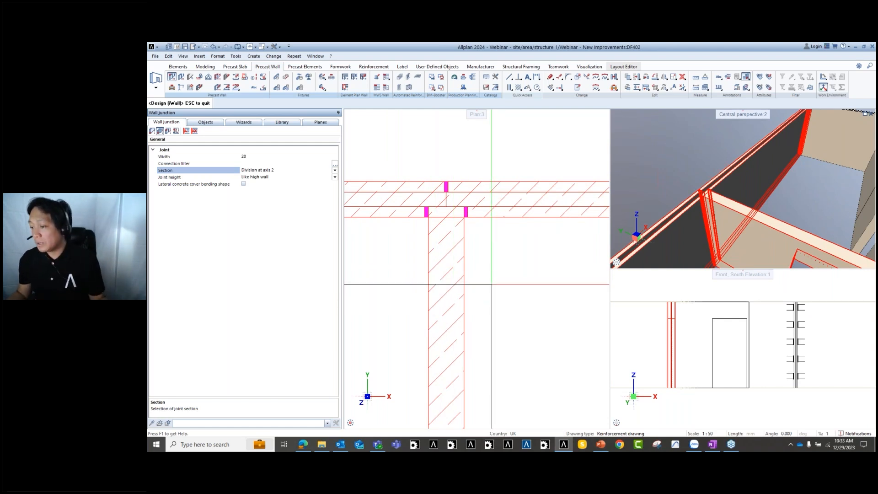
pyautogui.scroll(-3, 437, 215)
pyautogui.scroll(-4, 445, 260)
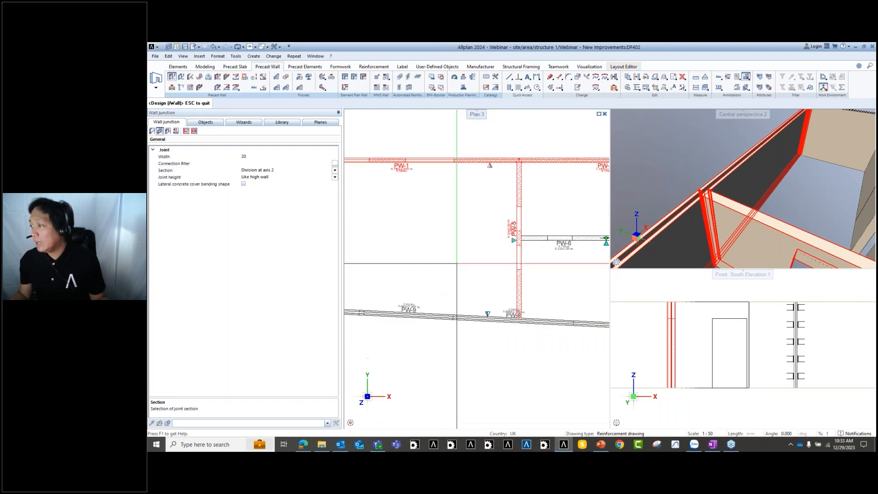
pyautogui.press('Escape')
pyautogui.scroll(-4, 459, 260)
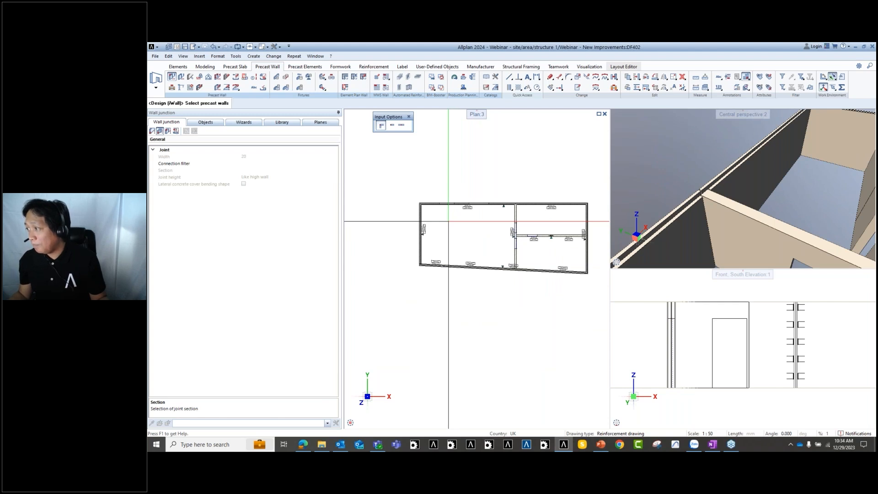
pyautogui.scroll(2, 490, 206)
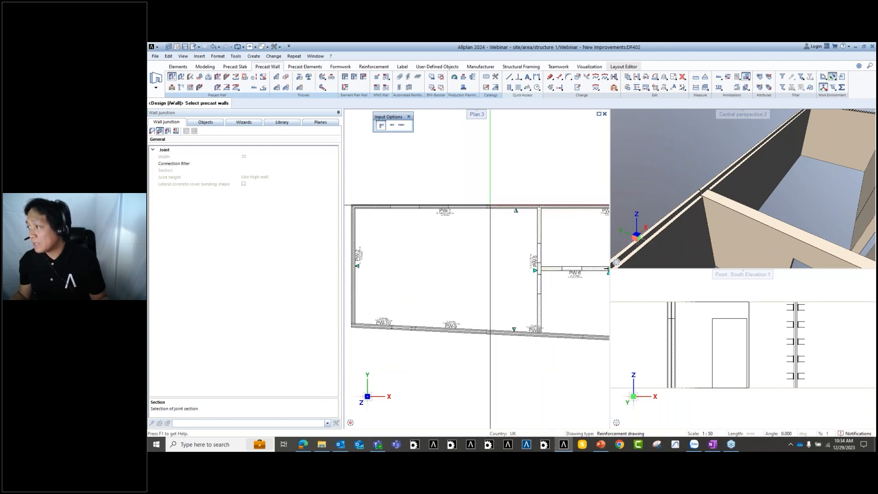
pyautogui.moveTo(480, 206); pyautogui.dragTo(455, 183, button='middle')
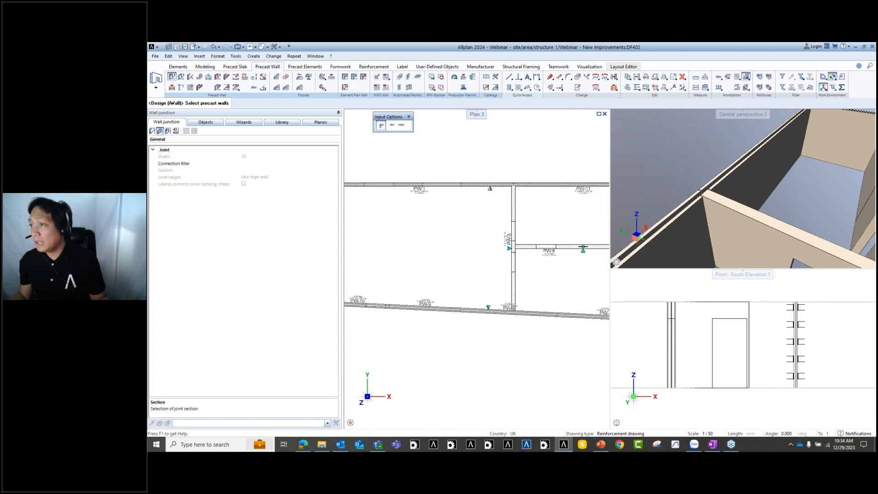
# In the precast wall design settings, set the connection type to Lattice girders and the girder type to W17 8/5/5.
pyautogui.click(176, 132)
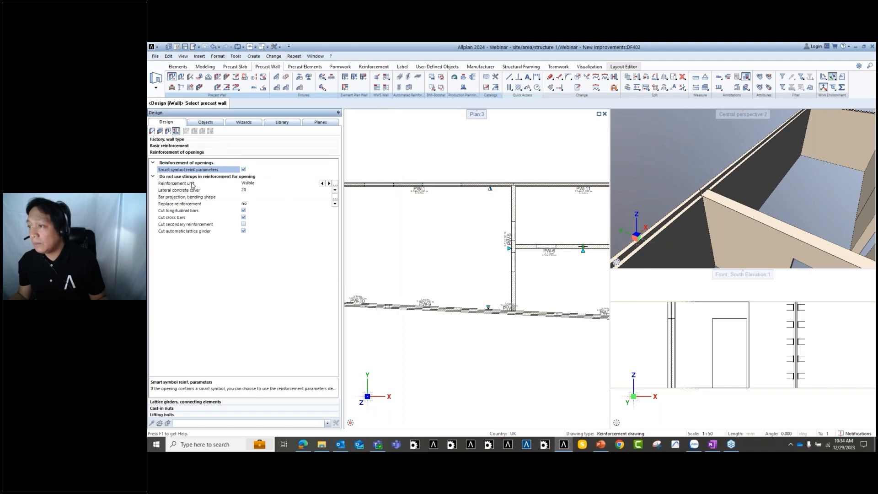
pyautogui.click(181, 401)
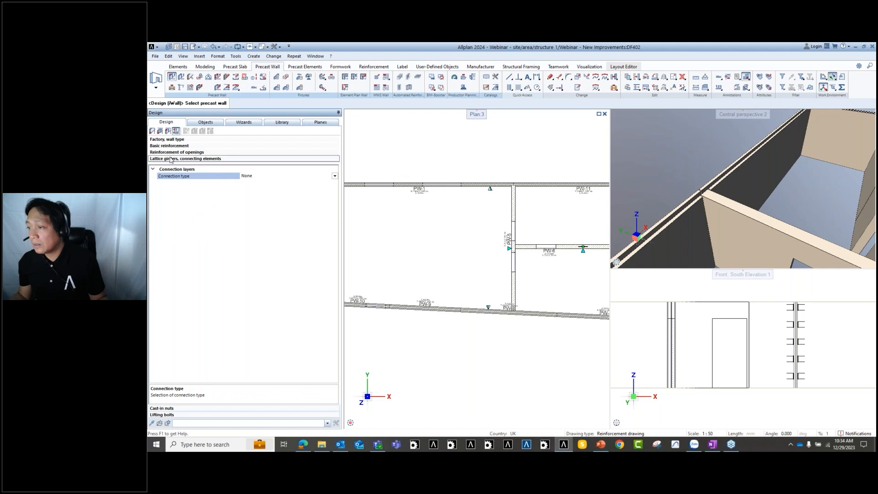
pyautogui.click(334, 176)
pyautogui.click(252, 196)
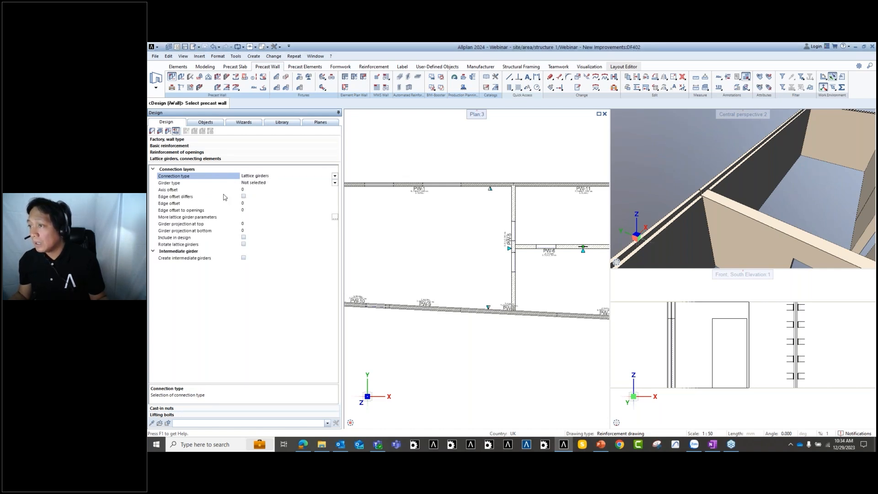
pyautogui.click(334, 183)
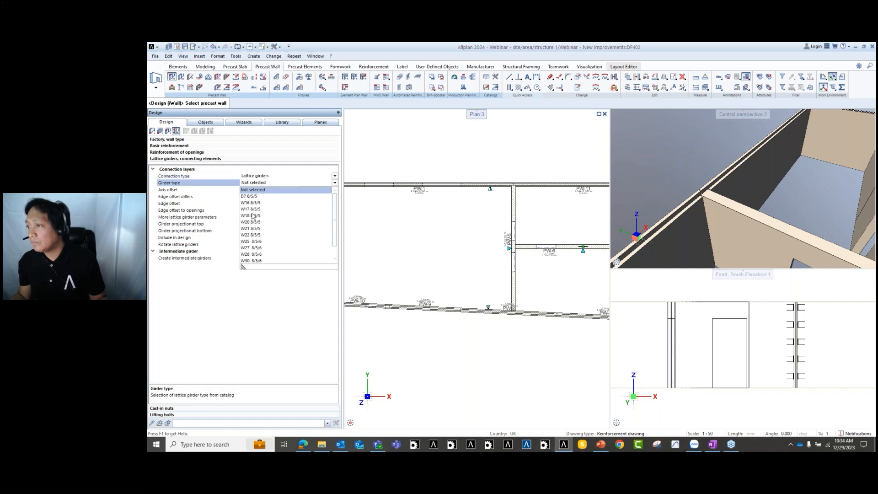
pyautogui.click(253, 210)
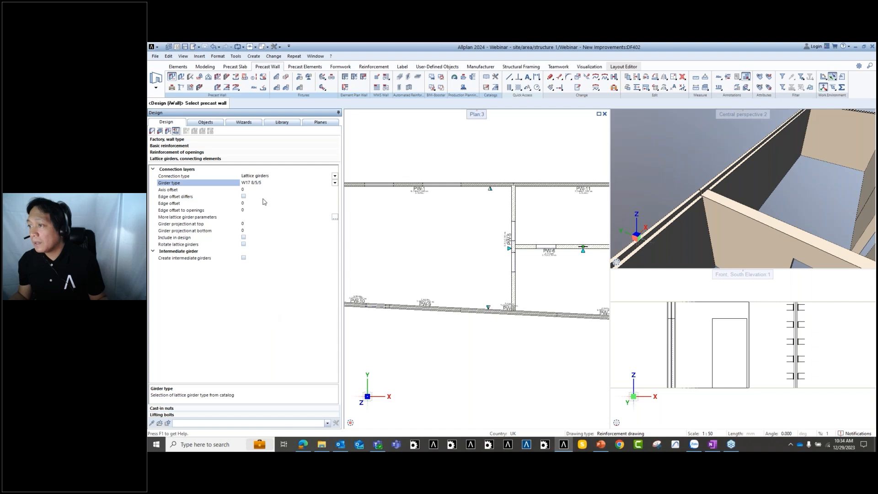
pyautogui.click(334, 183)
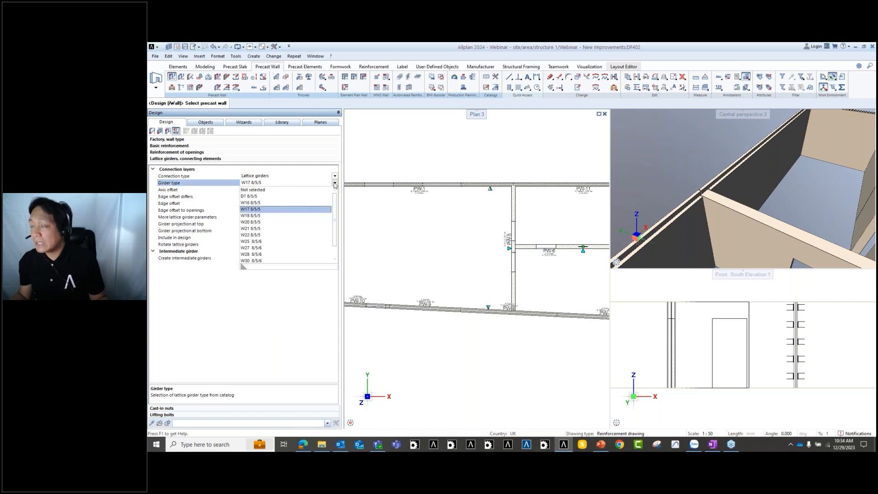
pyautogui.click(335, 184)
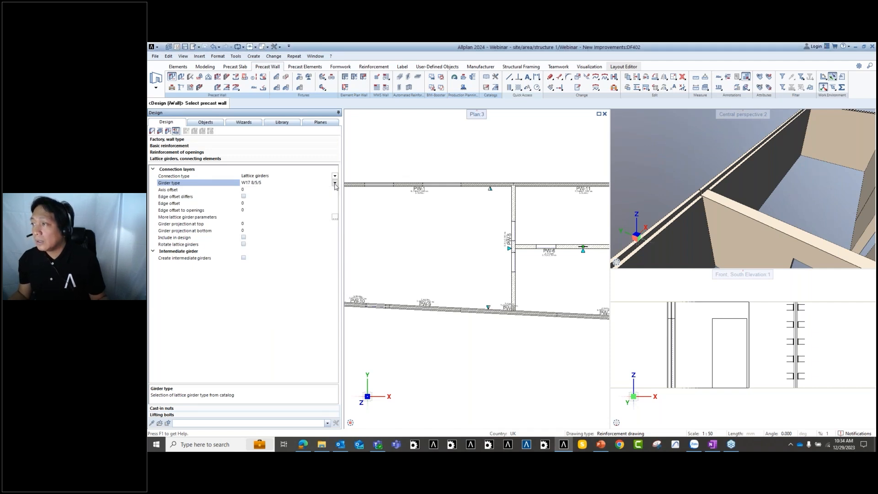
# Apply the design to the long upper exterior wall and enable differing edge offsets for its lattice girders.
pyautogui.moveTo(388, 237); pyautogui.dragTo(418, 239, button='middle')
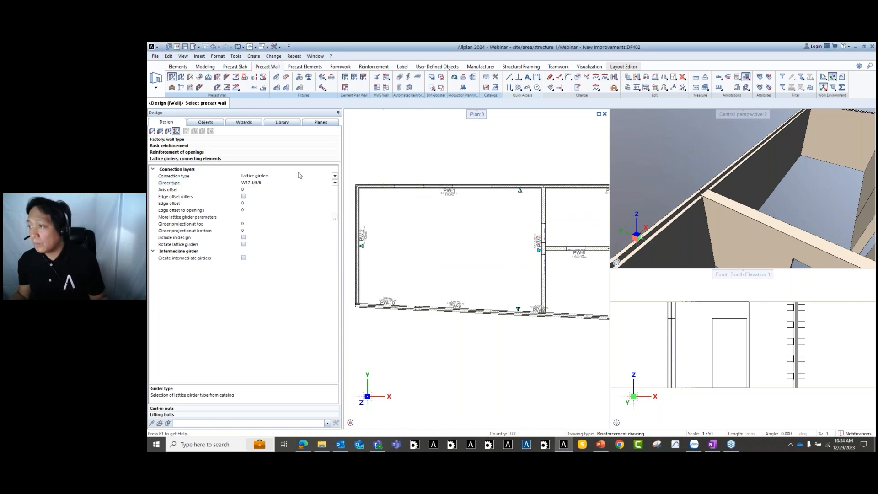
pyautogui.scroll(-3, 410, 246)
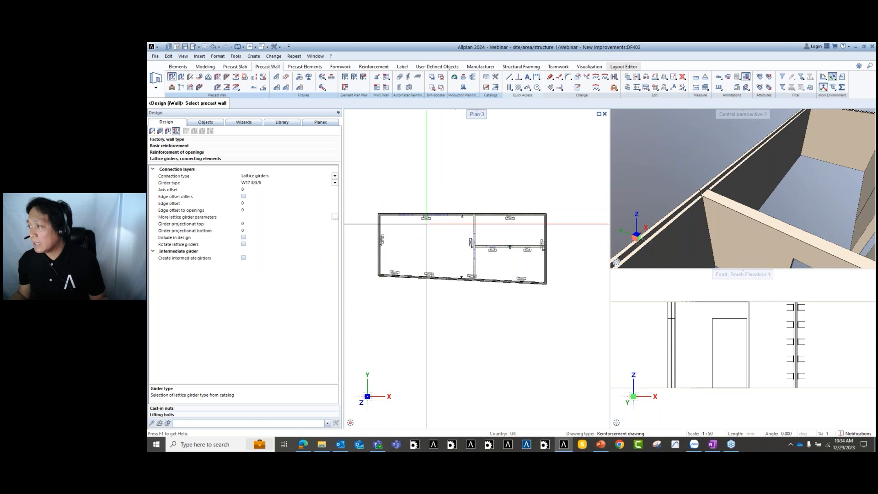
pyautogui.click(423, 216)
pyautogui.click(596, 370)
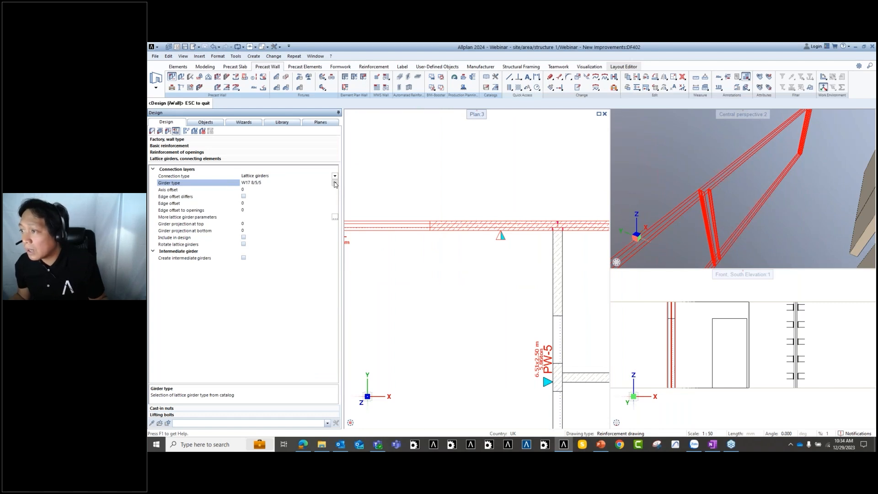
pyautogui.press('Tab')
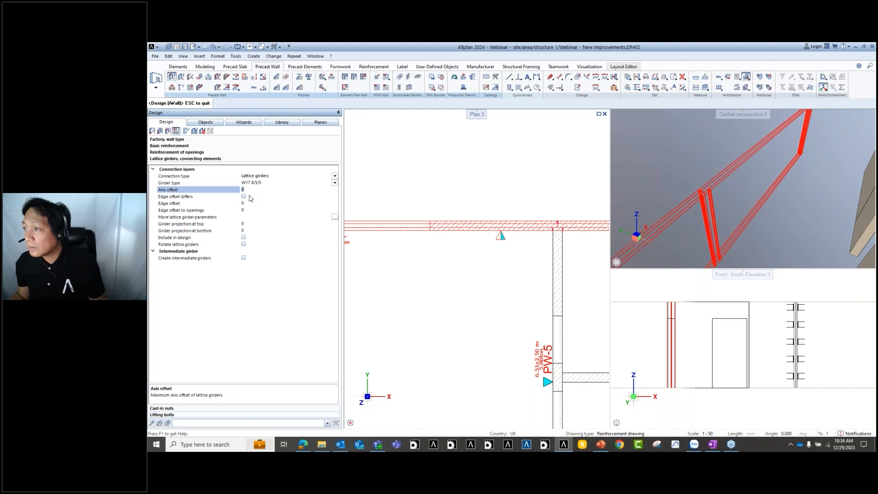
pyautogui.click(245, 197)
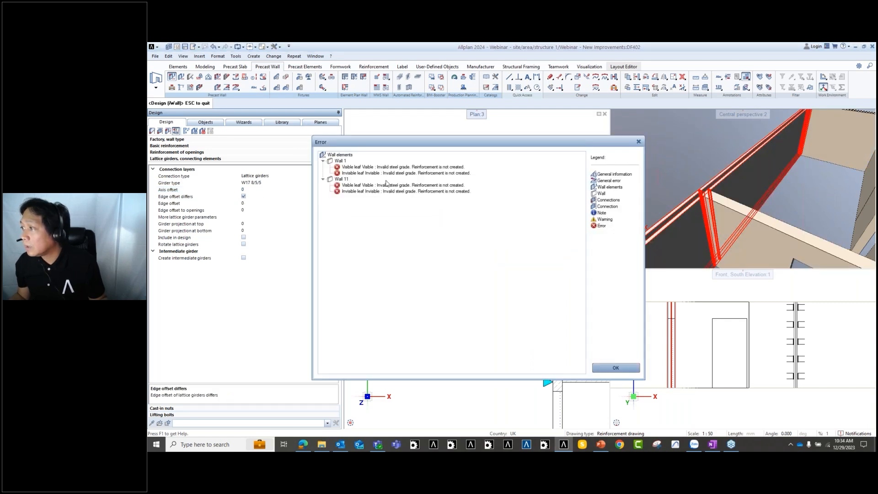
pyautogui.click(602, 367)
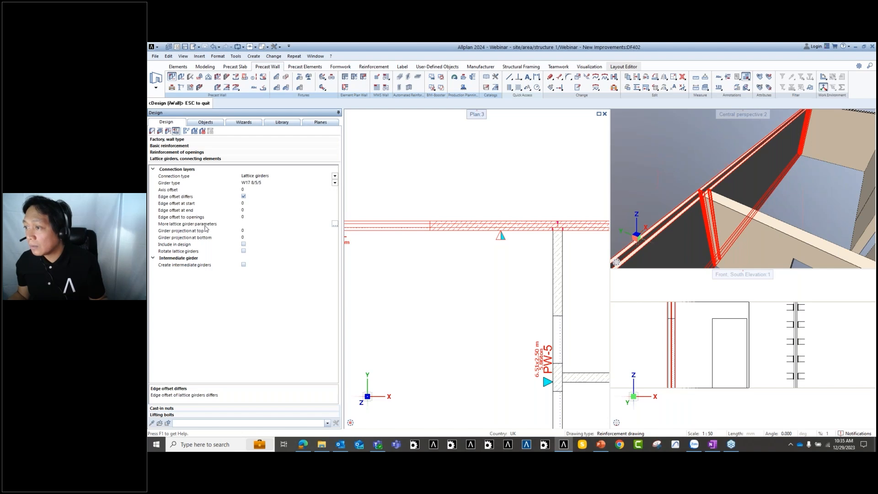
# Review the additional lattice girder parameters without changing them, and release the selected walls.
pyautogui.click(334, 224)
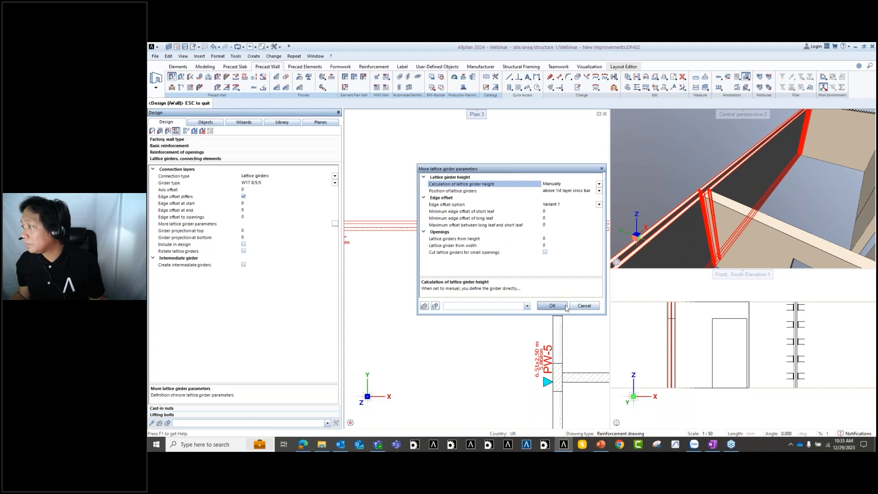
pyautogui.click(583, 305)
pyautogui.scroll(-5, 393, 204)
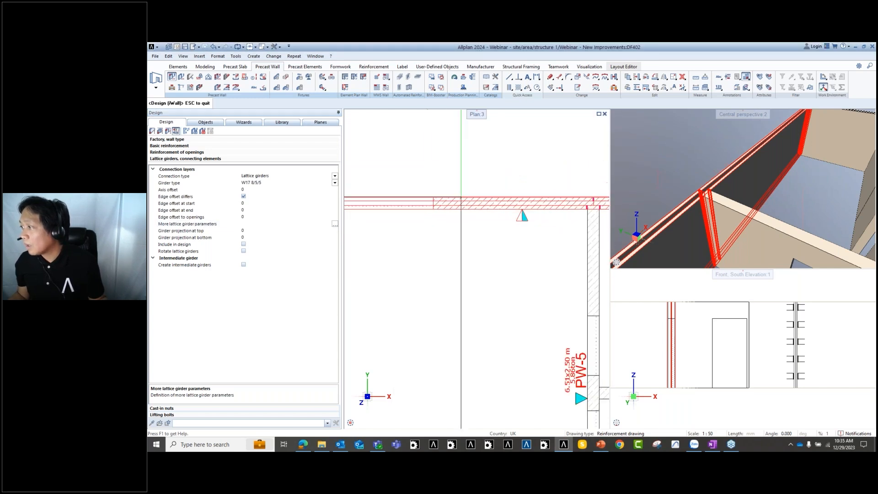
pyautogui.scroll(-5, 444, 232)
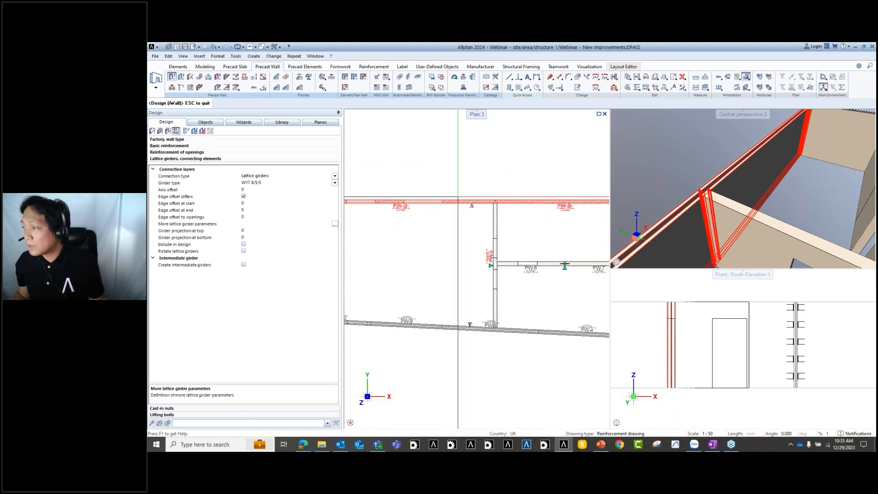
pyautogui.press('Escape')
# Change the girder type to D7 6/5/5 and apply the design to the upper exterior wall again.
pyautogui.scroll(10, 451, 182)
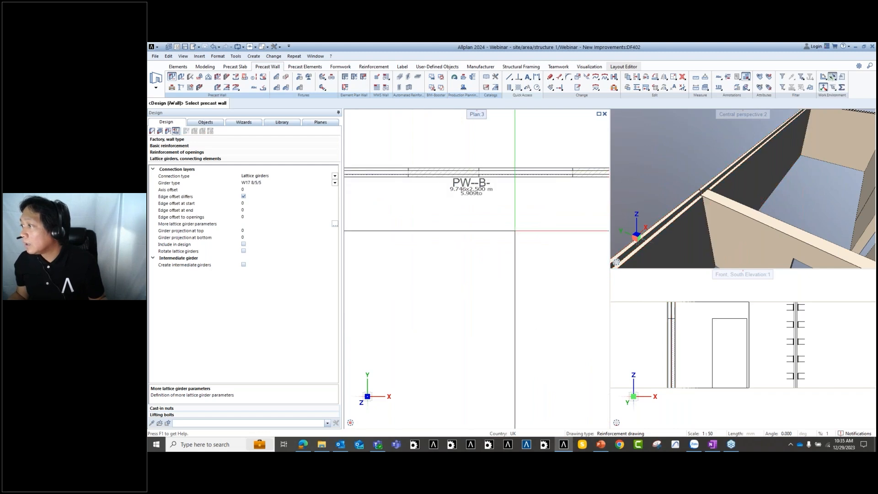
pyautogui.moveTo(665, 224); pyautogui.dragTo(763, 184, button='middle')
pyautogui.scroll(-4, 457, 208)
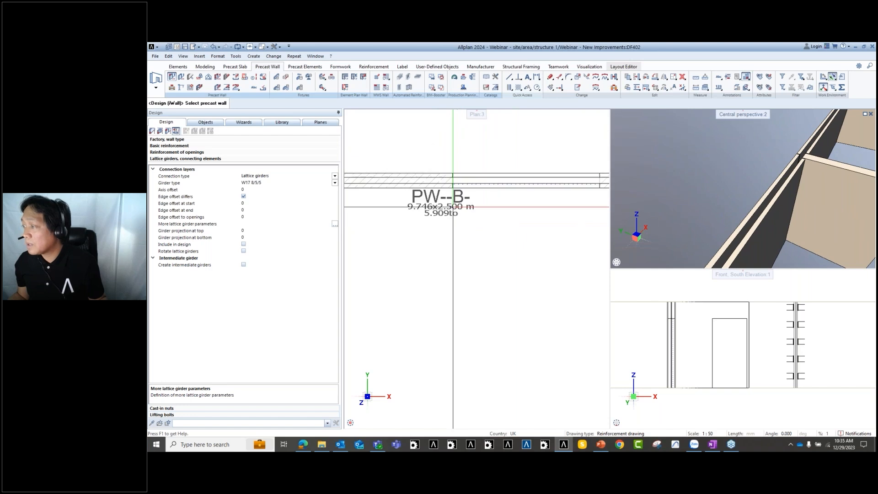
pyautogui.click(334, 182)
pyautogui.click(250, 199)
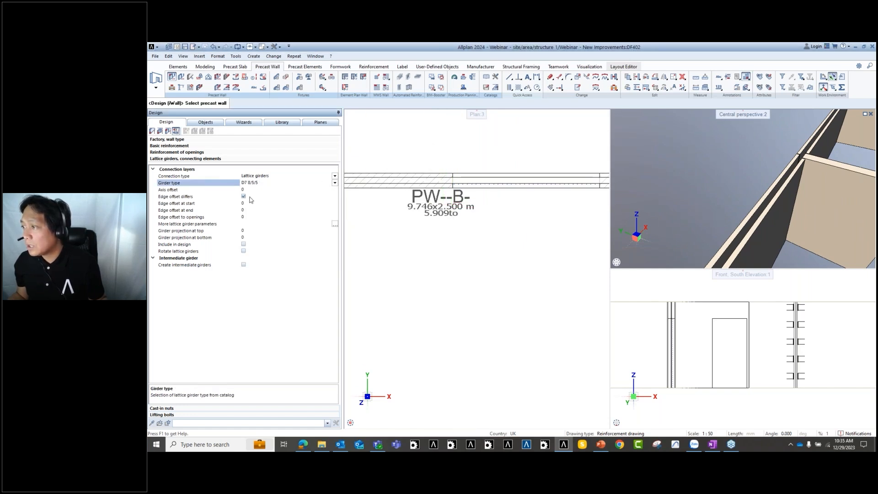
pyautogui.click(413, 213)
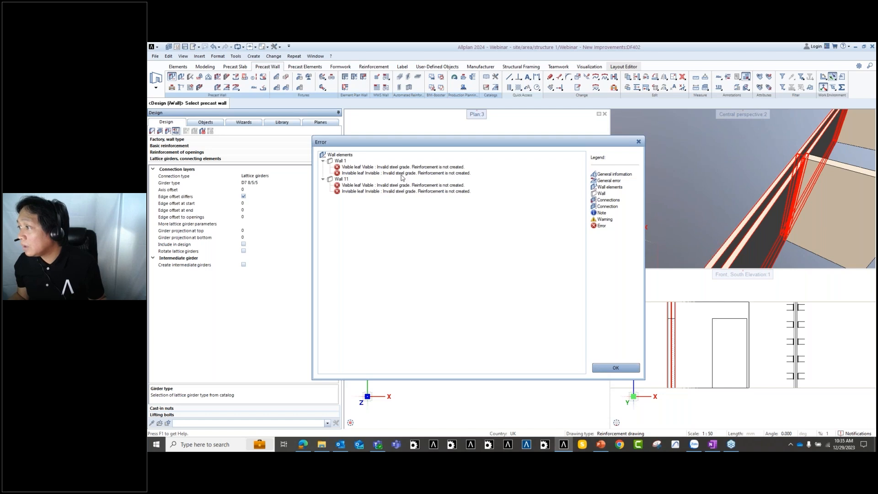
pyautogui.click(623, 371)
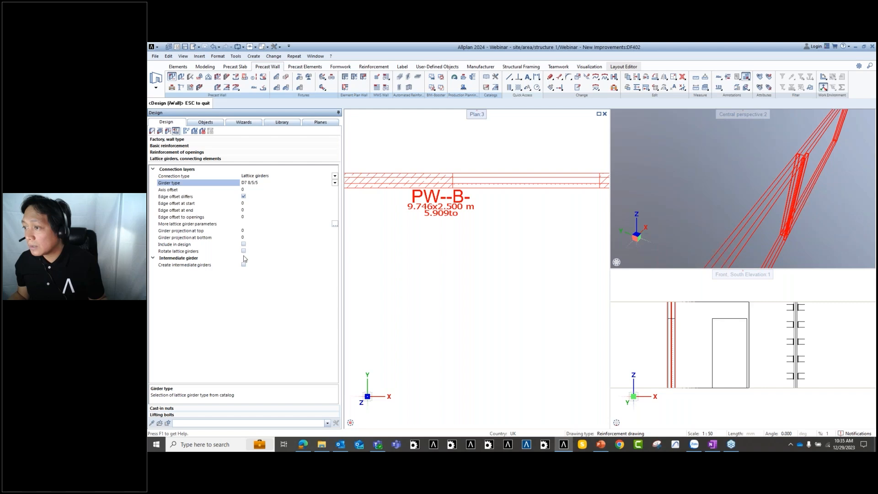
# In the basic reinforcement settings, set the steel grade for meshes to BSt500M.
pyautogui.click(214, 140)
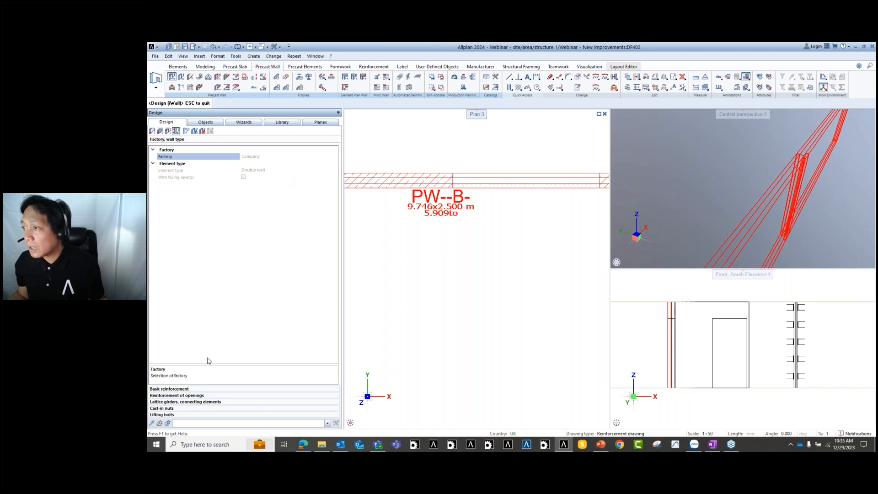
pyautogui.click(208, 388)
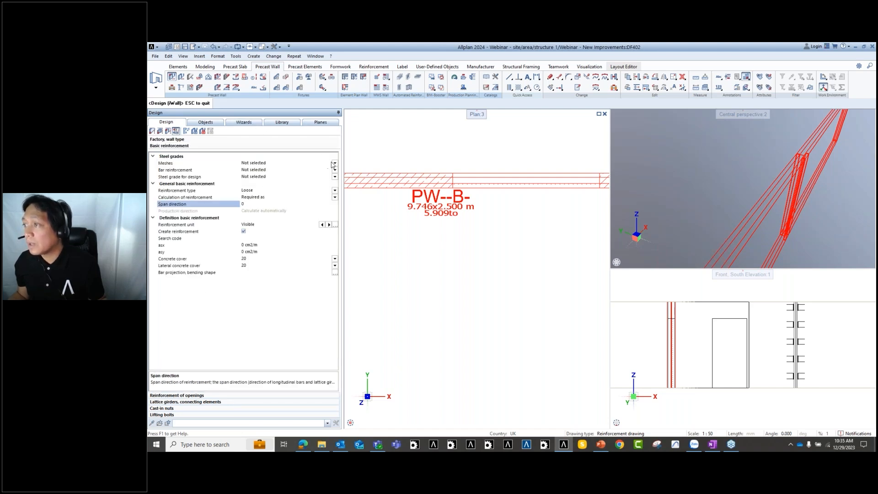
pyautogui.click(334, 163)
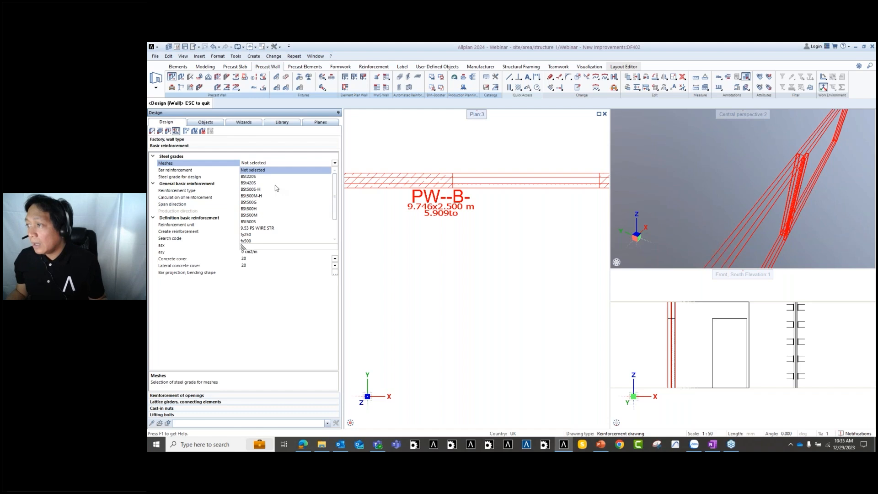
pyautogui.click(258, 215)
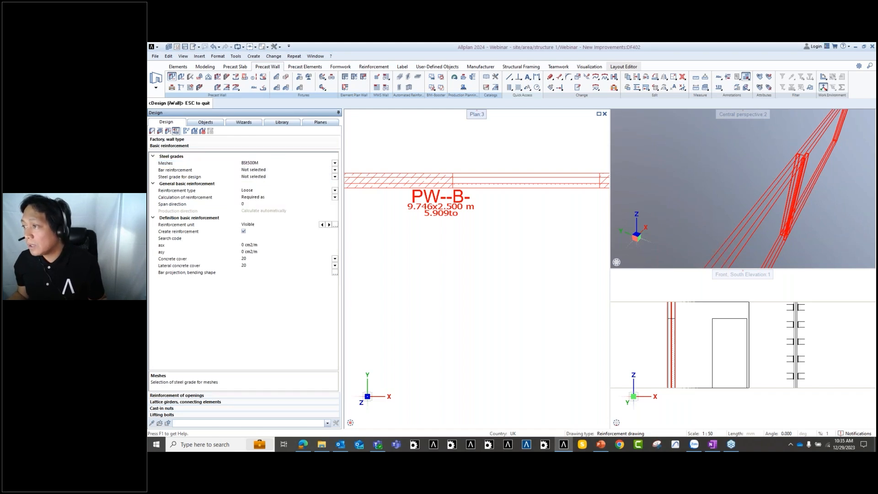
pyautogui.press('Return')
# Set the steel grades for bar reinforcement and for design to BSt500S-H.
pyautogui.click(334, 171)
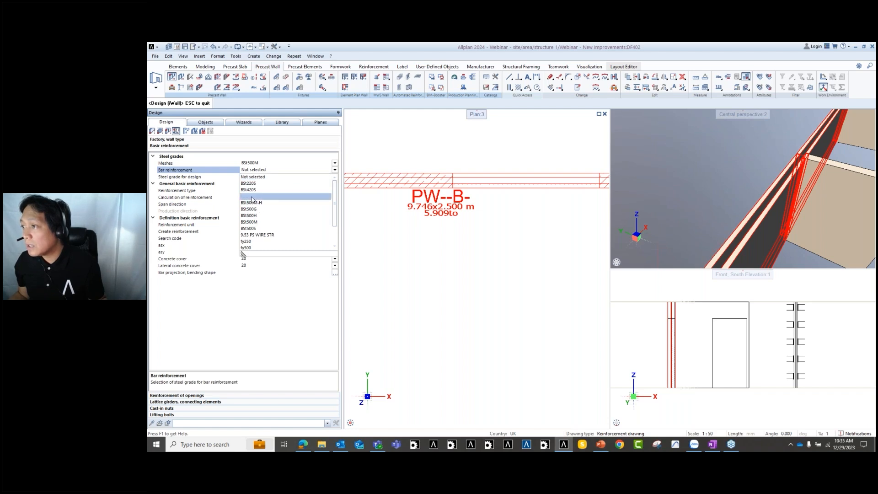
pyautogui.click(252, 199)
pyautogui.click(617, 366)
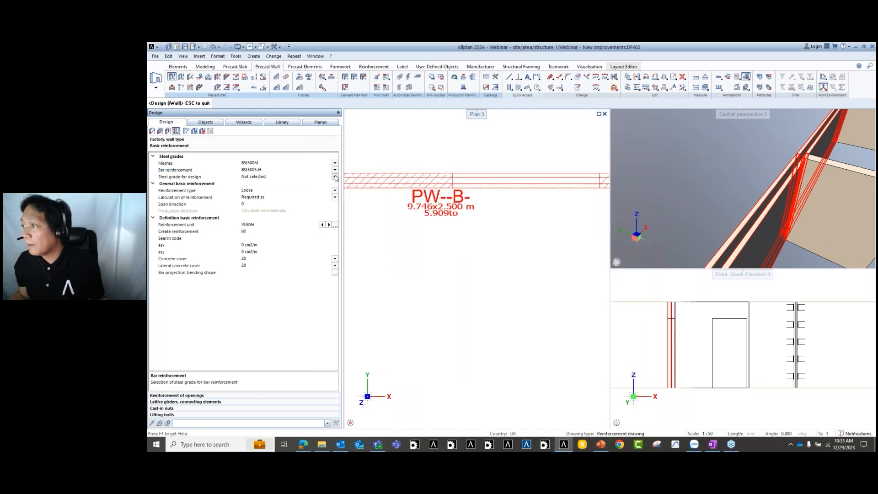
pyautogui.click(335, 177)
pyautogui.click(258, 203)
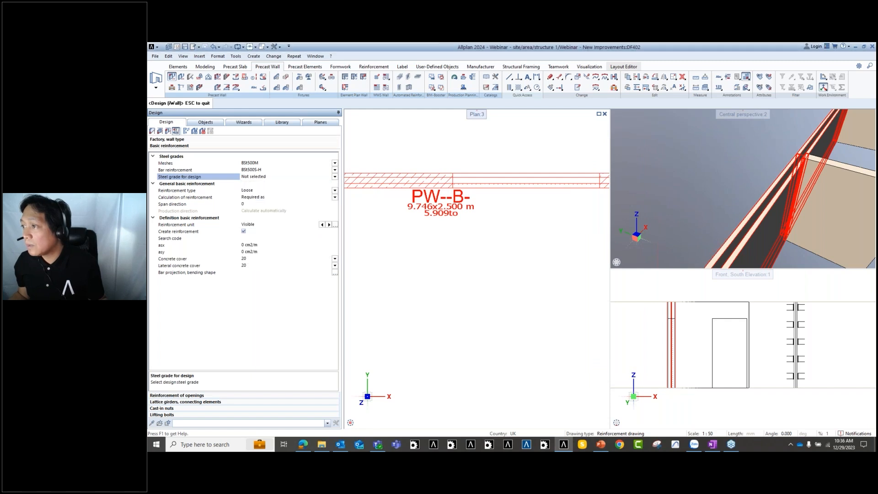
pyautogui.click(607, 369)
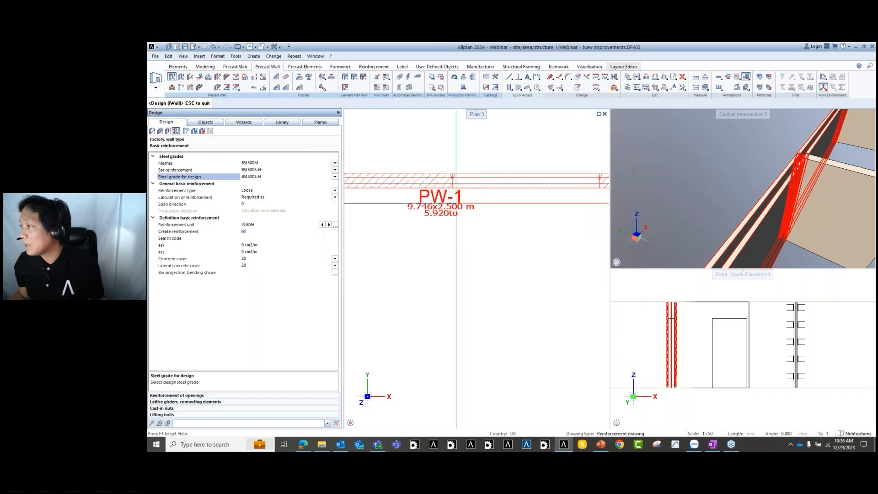
# Examine the lattice girders at the T-junction of the upper wall in the perspective and plan views.
pyautogui.scroll(1, 756, 194)
pyautogui.moveTo(757, 193); pyautogui.dragTo(615, 228, button='middle')
pyautogui.scroll(-3, 571, 209)
pyautogui.moveTo(572, 209); pyautogui.dragTo(463, 232, button='middle')
pyautogui.scroll(4, 502, 217)
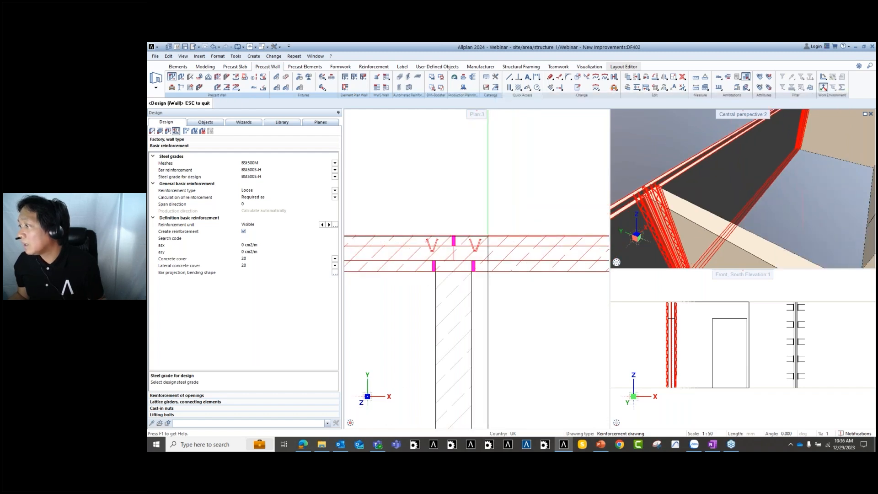
pyautogui.scroll(-5, 496, 214)
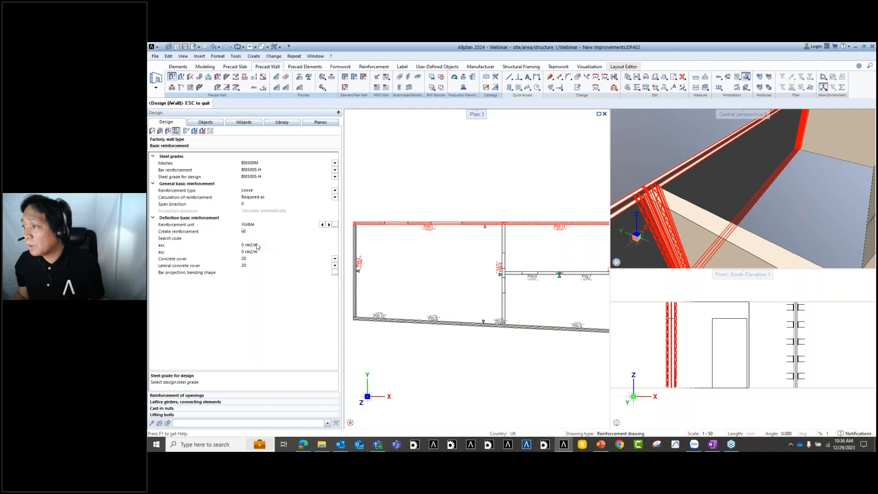
# Review the basic reinforcement definition for the visible and invisible units, and cancel without changes.
pyautogui.click(335, 224)
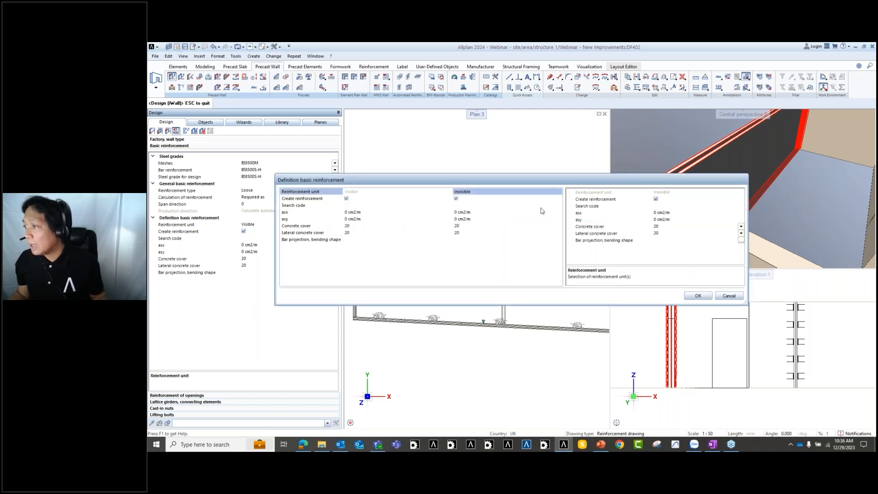
pyautogui.click(392, 192)
pyautogui.click(477, 194)
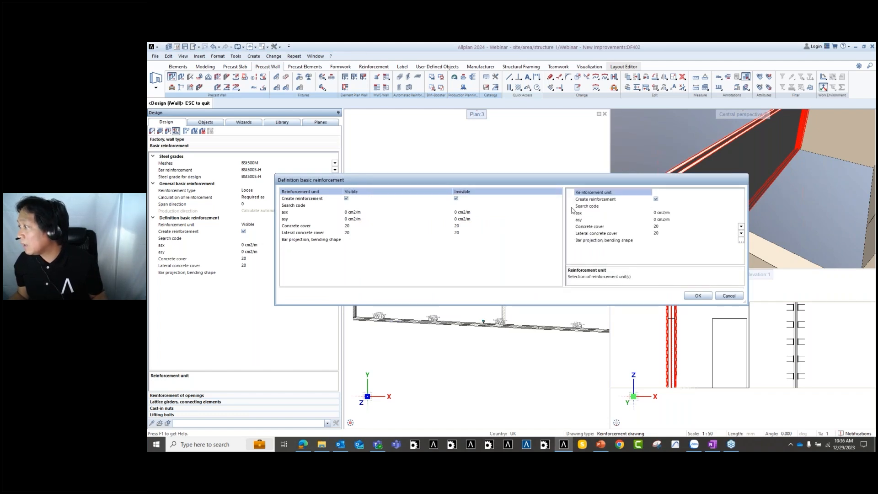
pyautogui.click(727, 296)
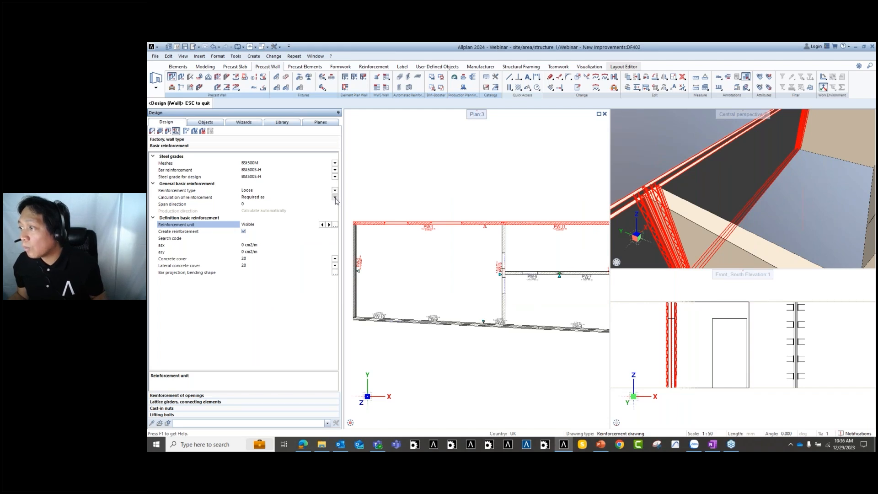
# Set the calculation of the basic reinforcement to Reinforcement type.
pyautogui.click(335, 197)
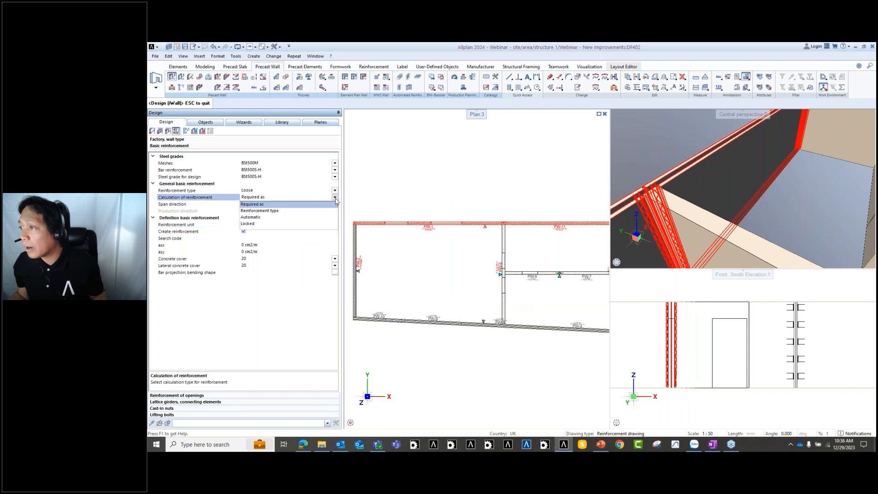
pyautogui.click(288, 211)
pyautogui.press('Return')
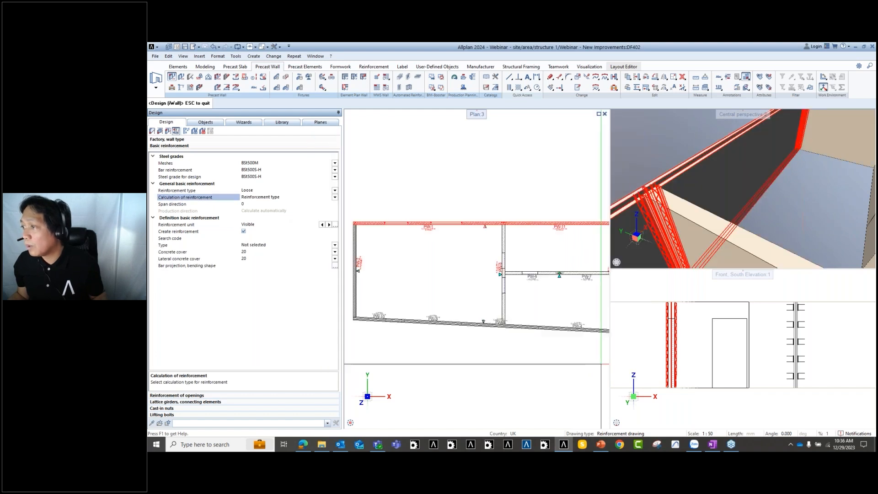
# In the basic reinforcement definition, assign reinforcement type TW-6/20 and apply it.
pyautogui.click(336, 225)
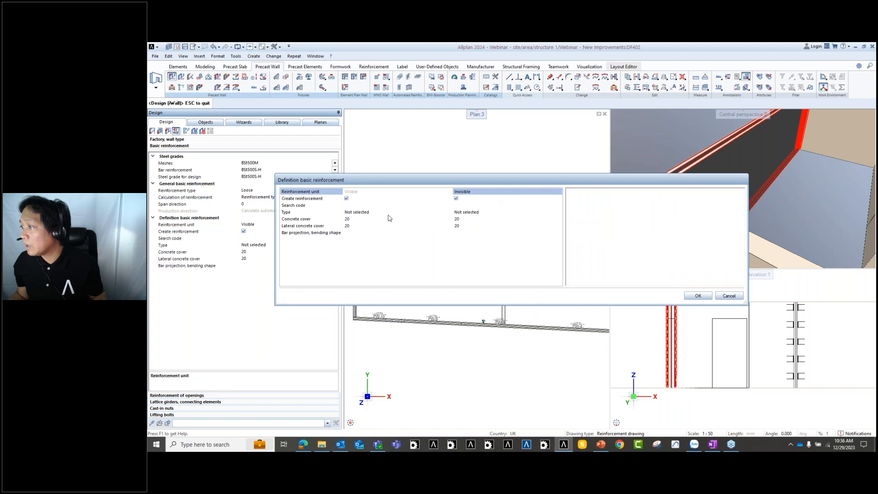
pyautogui.click(388, 214)
pyautogui.click(741, 214)
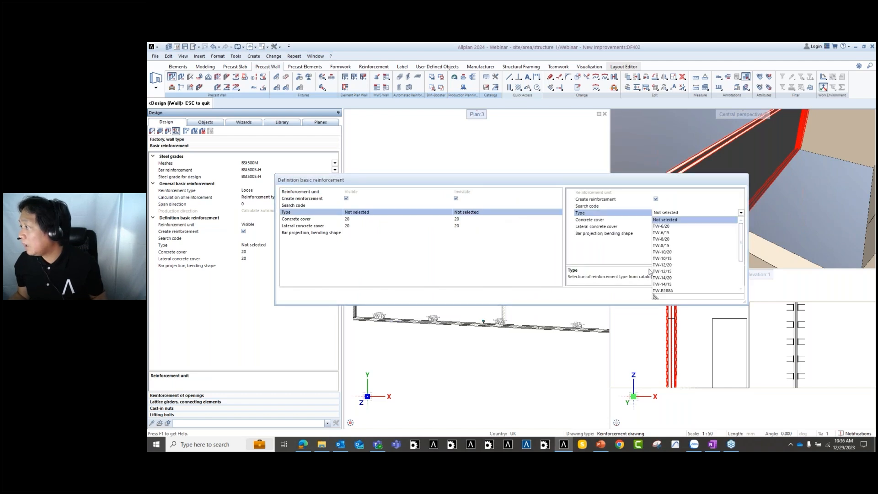
pyautogui.click(663, 226)
pyautogui.click(691, 294)
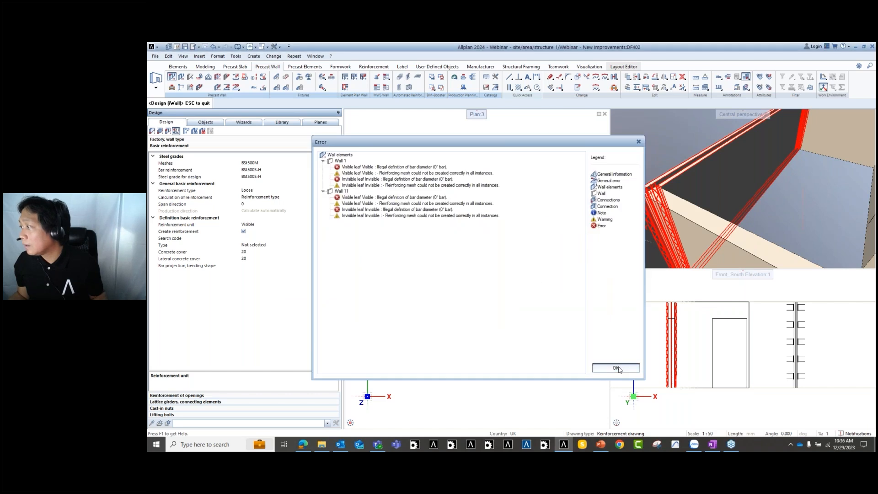
pyautogui.click(615, 368)
pyautogui.scroll(5, 418, 231)
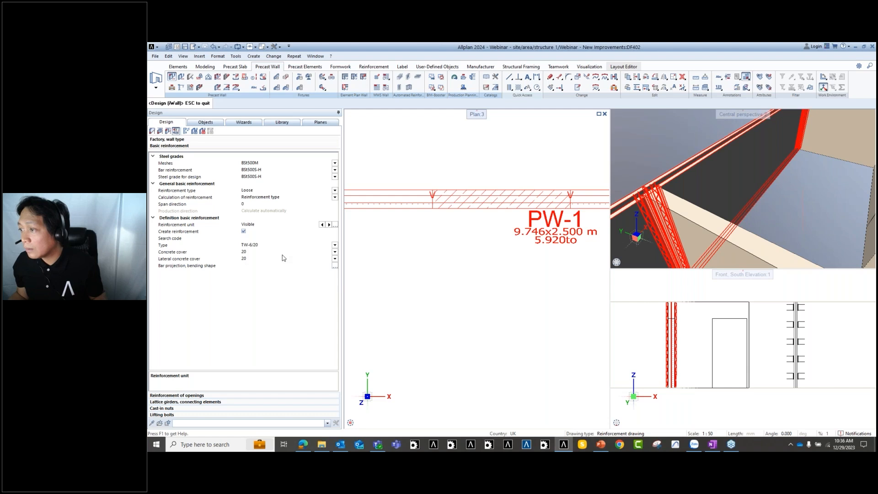
# Switch the general basic reinforcement type to Attached.
pyautogui.click(334, 190)
pyautogui.click(272, 211)
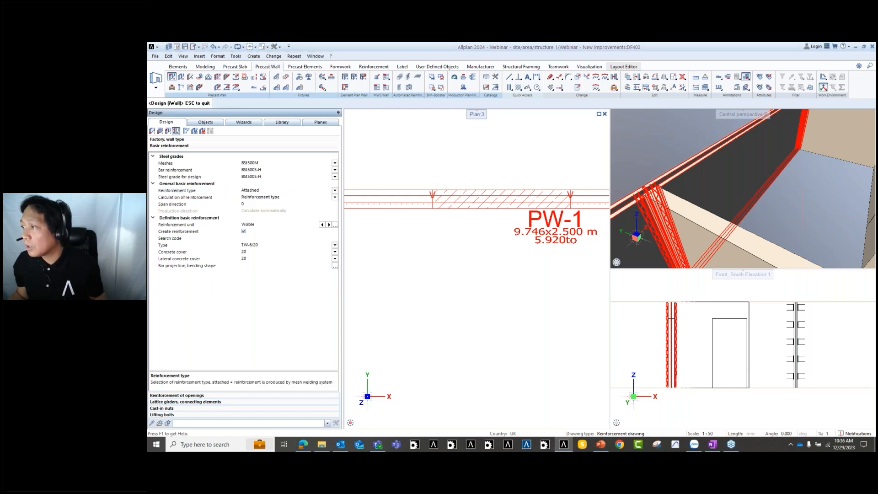
pyautogui.click(615, 368)
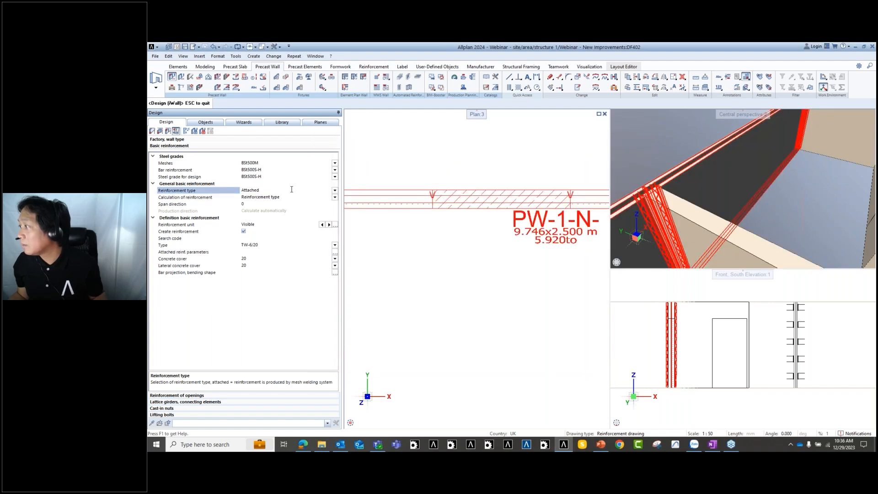
# Set the calculation of the basic reinforcement to Automatic.
pyautogui.click(335, 197)
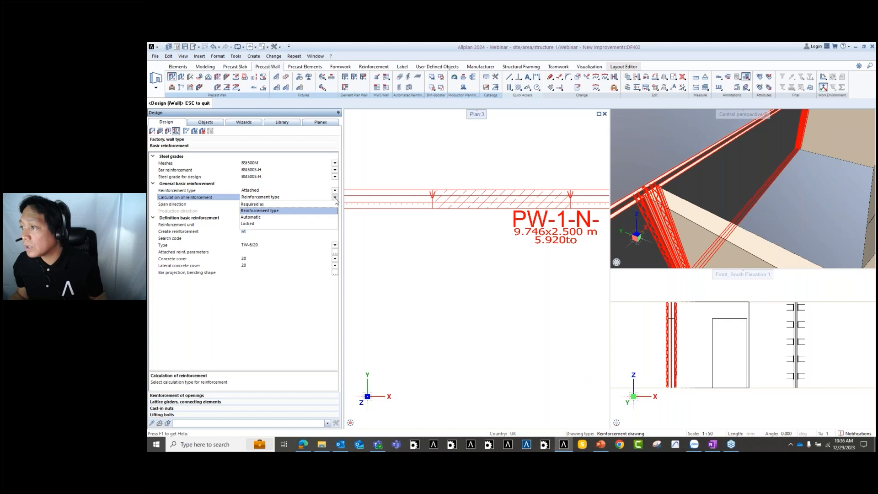
pyautogui.click(279, 217)
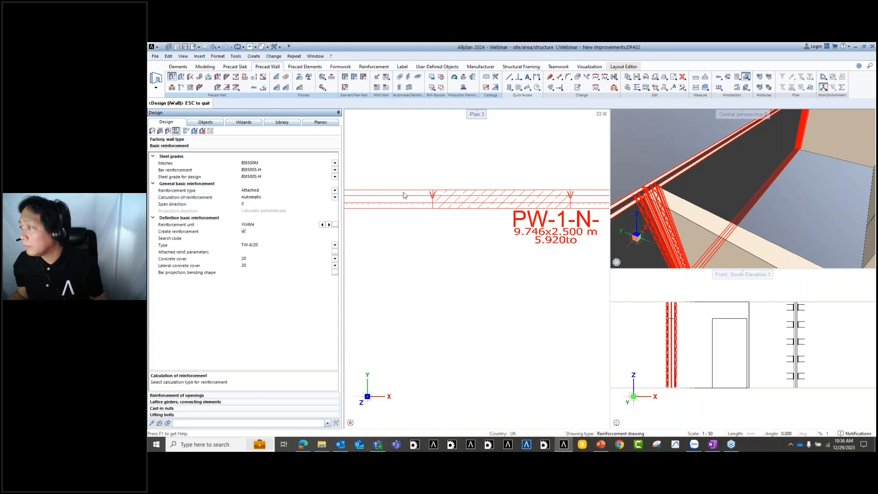
pyautogui.click(608, 368)
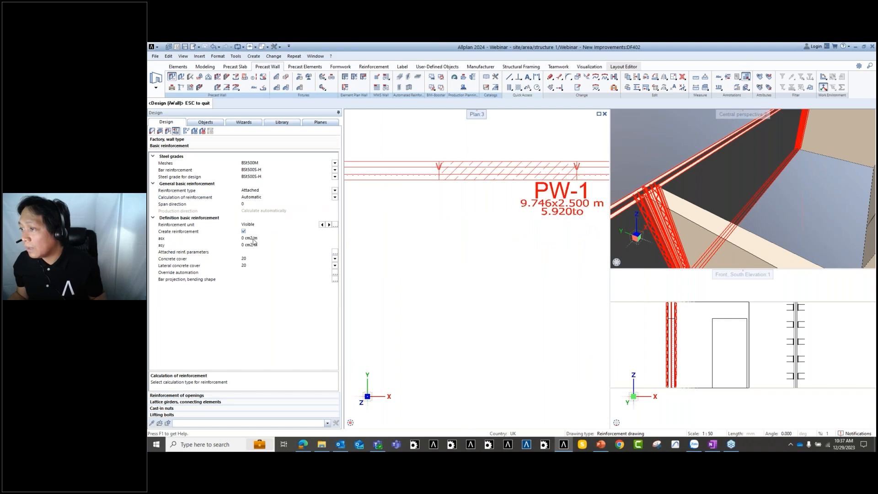
# Review the attached reinforcement parameters in the basic reinforcement definition, and cancel without changes.
pyautogui.click(335, 225)
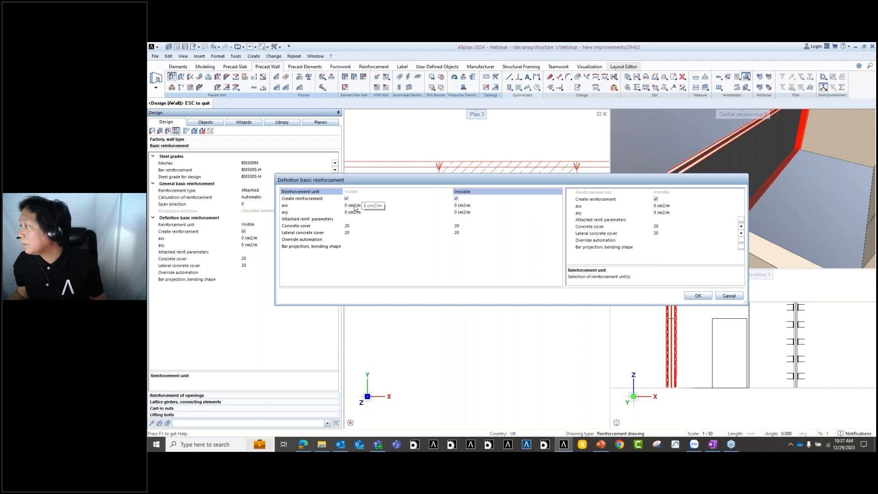
pyautogui.click(398, 219)
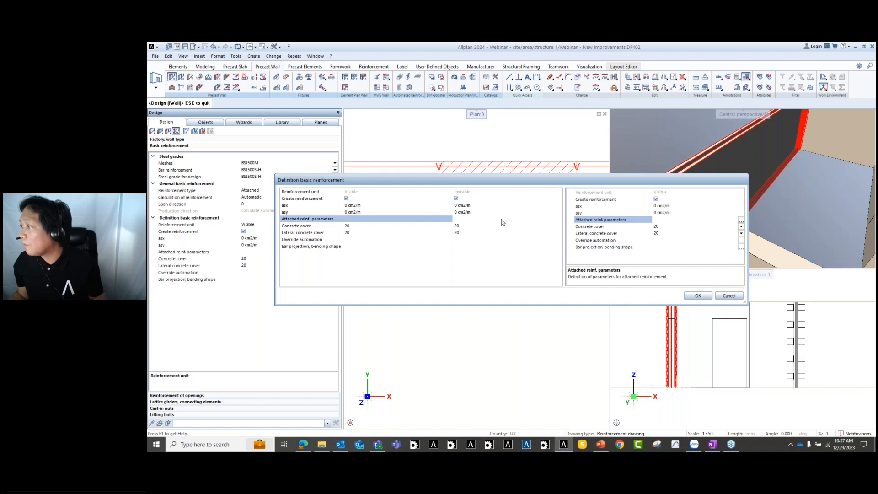
pyautogui.click(741, 221)
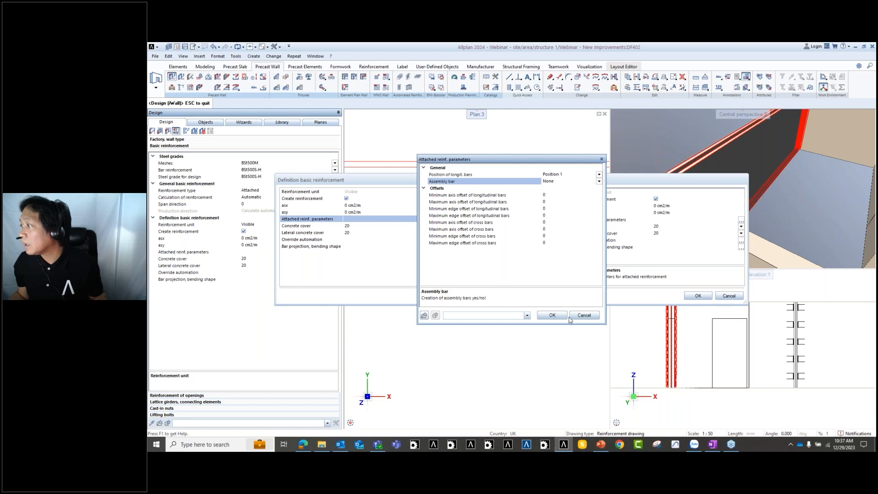
pyautogui.click(584, 315)
pyautogui.click(728, 295)
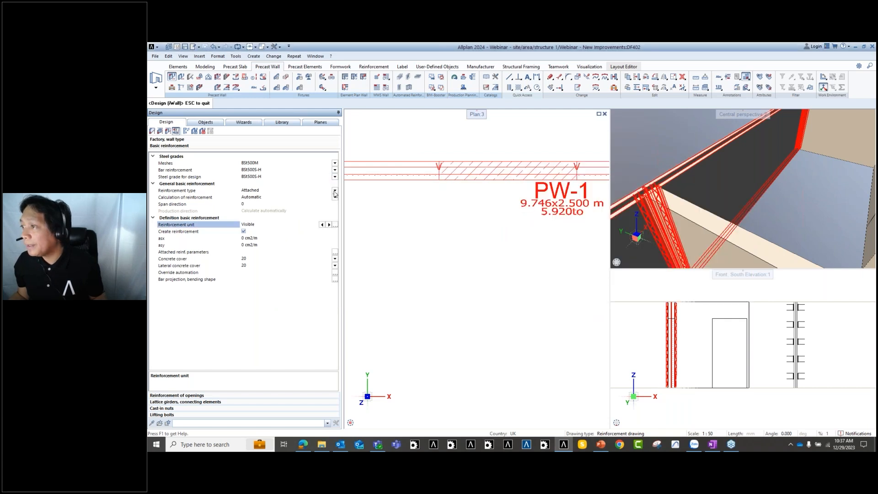
# Switch the general basic reinforcement type back to Loose.
pyautogui.click(335, 191)
pyautogui.click(265, 204)
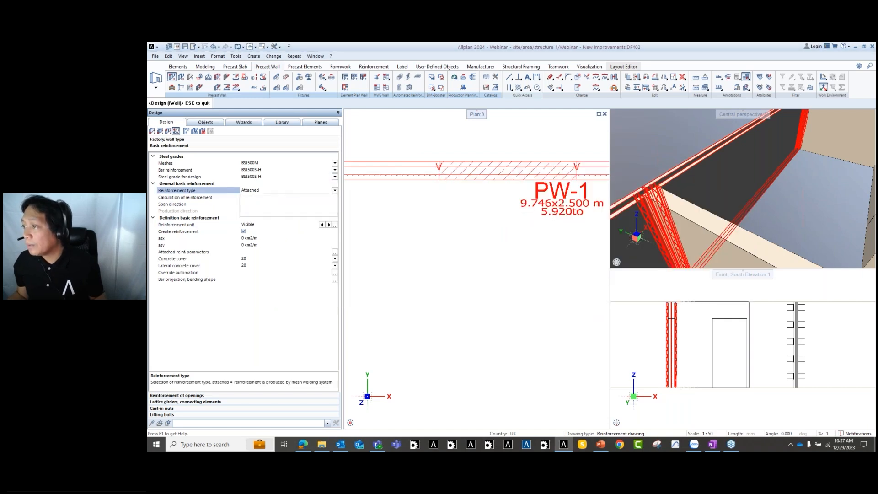
pyautogui.click(616, 368)
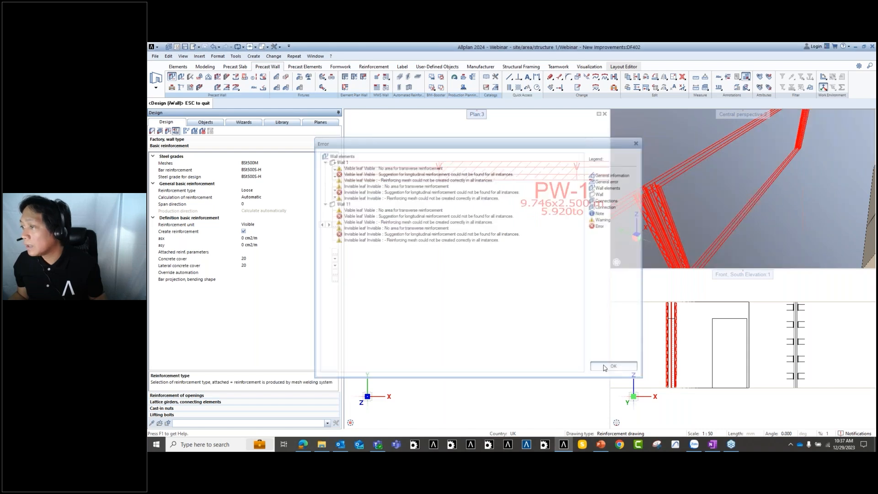
# Review the basic reinforcement definition of the invisible unit, and cancel without changes.
pyautogui.click(329, 225)
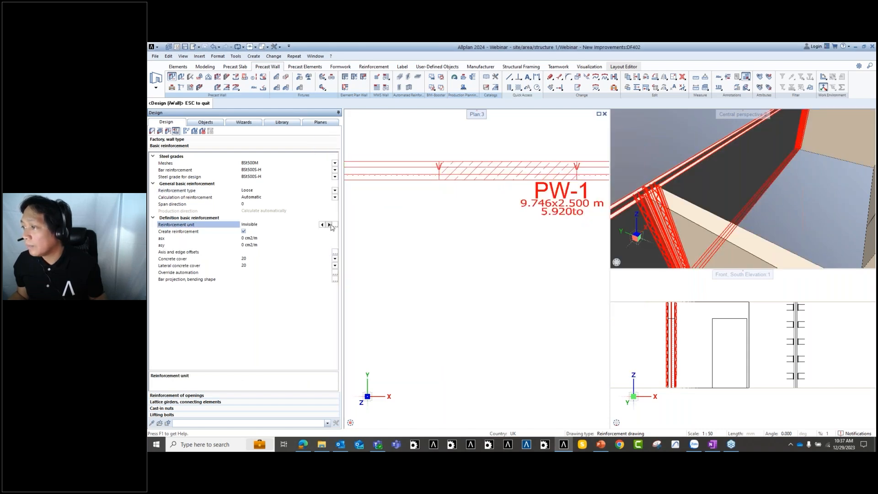
pyautogui.click(334, 225)
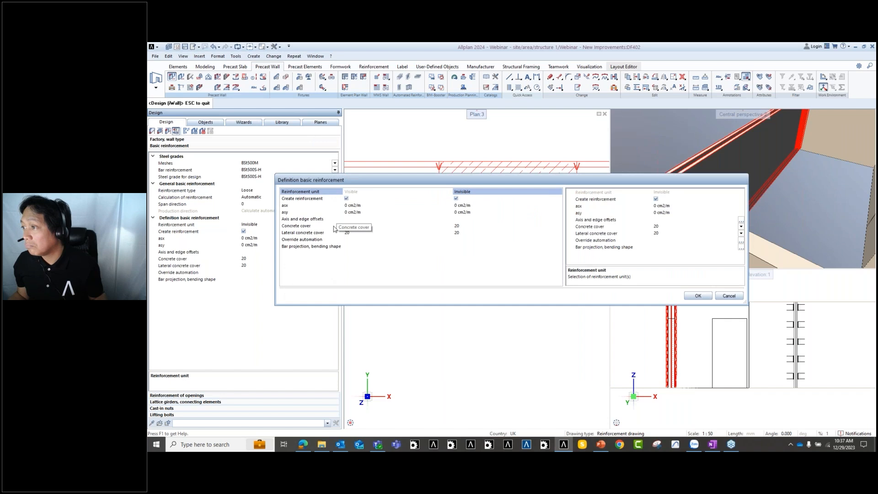
pyautogui.click(729, 295)
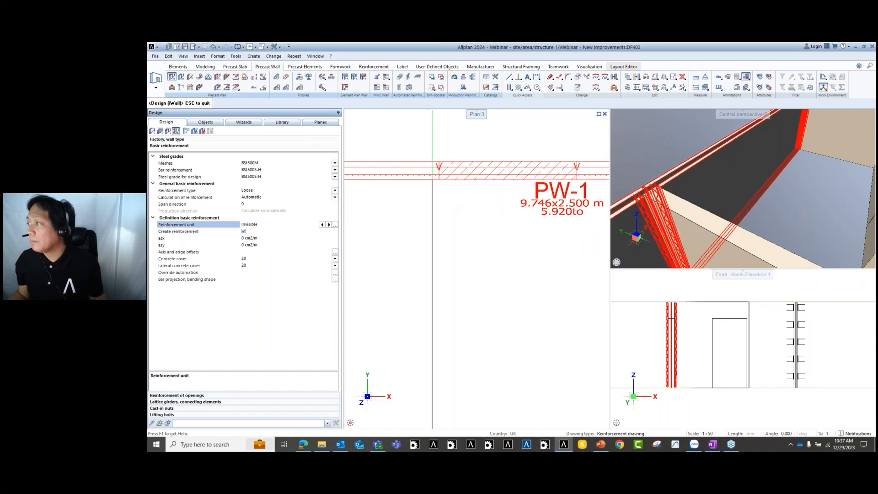
# In the lattice girder and connecting element settings, set the edge offset at start to 100.
pyautogui.scroll(4, 664, 203)
pyautogui.moveTo(664, 203); pyautogui.dragTo(804, 161, button='middle')
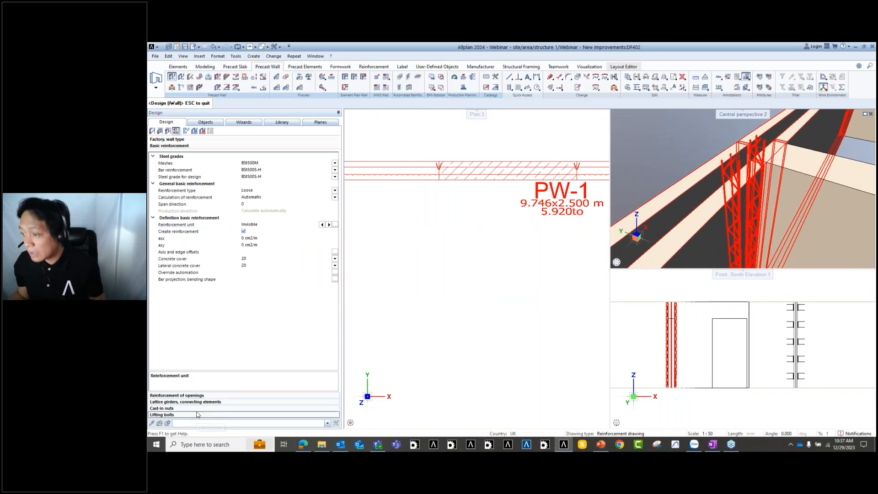
pyautogui.click(213, 394)
pyautogui.click(217, 402)
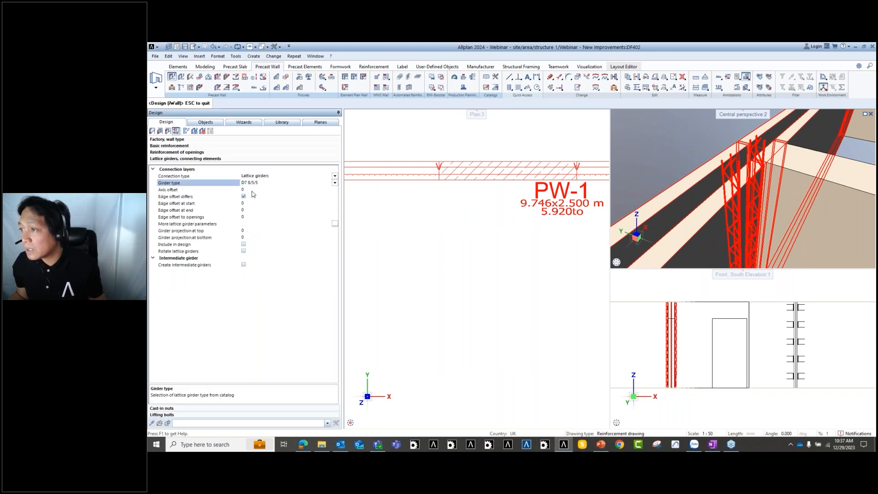
pyautogui.click(253, 204)
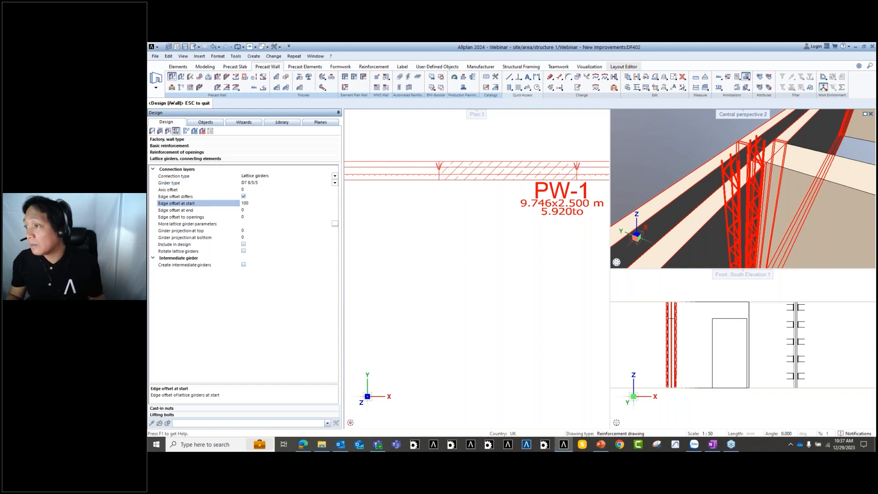
pyautogui.write('100')
pyautogui.press('Return')
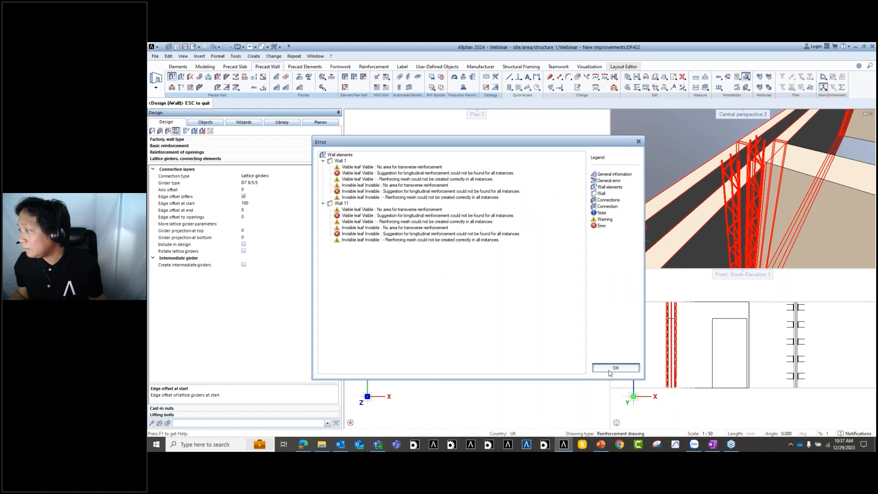
pyautogui.click(610, 369)
# Set the axis offset of the lattice girders to 100.
pyautogui.click(247, 189)
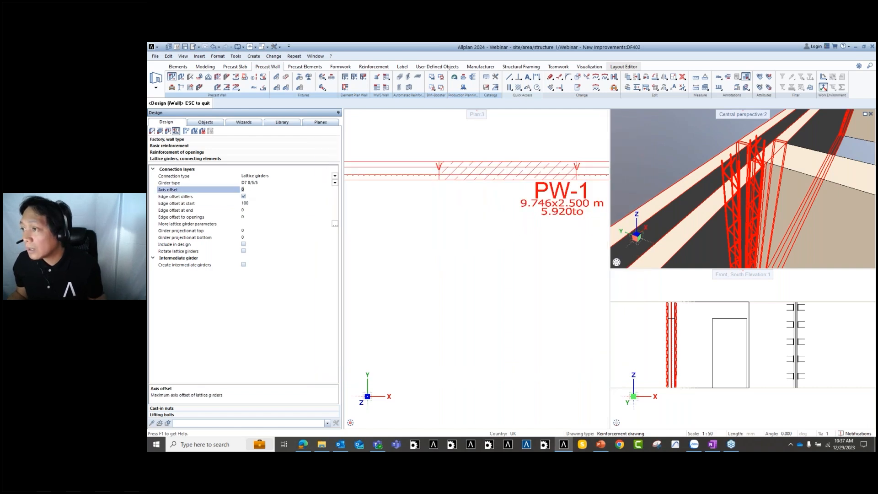
pyautogui.write('100')
pyautogui.press('Return')
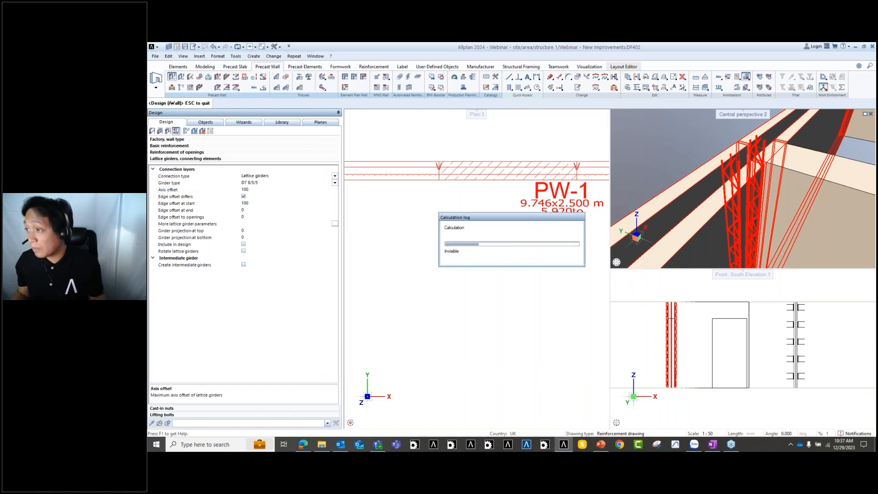
pyautogui.click(627, 370)
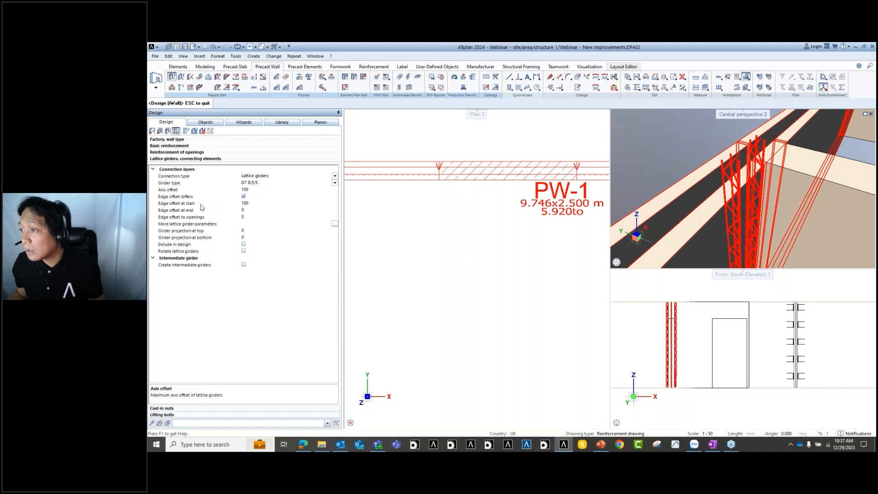
# Set the edge offset of the lattice girders at the end to 100.
pyautogui.click(244, 210)
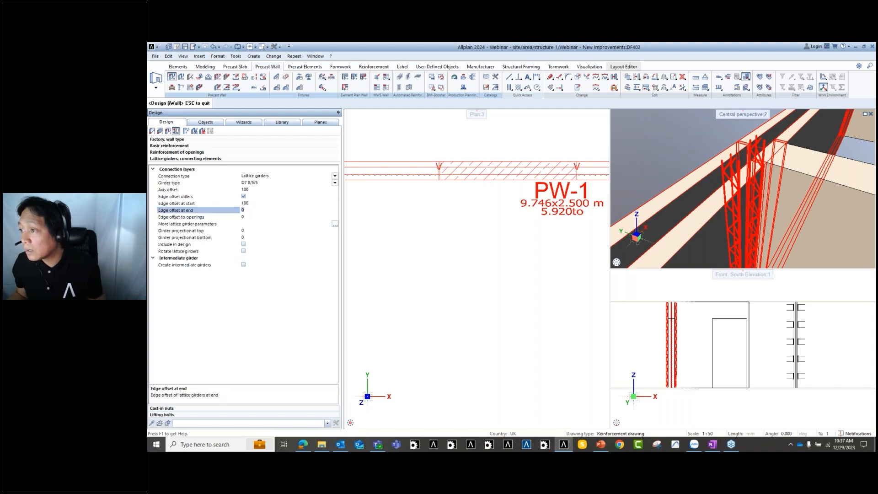
pyautogui.write('100')
pyautogui.press('Return')
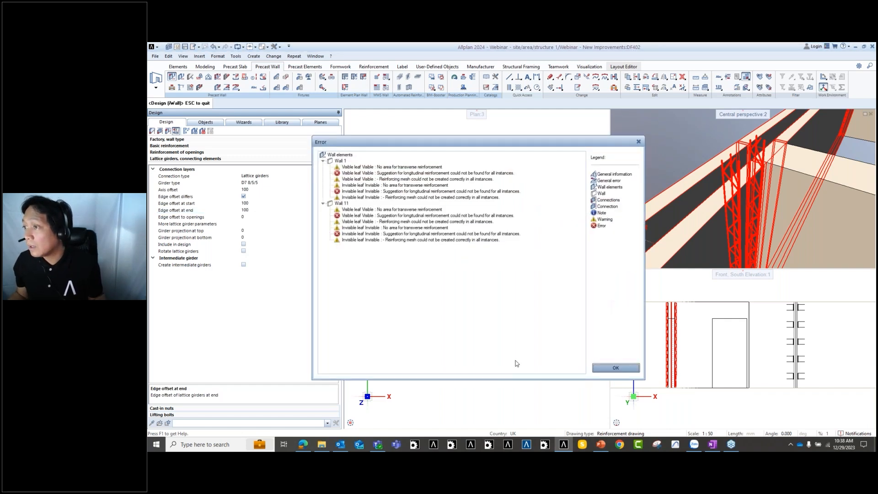
pyautogui.click(614, 368)
# Turn off the differing edge offsets for the lattice girders and inspect the girders beside the wall opening in the perspective view.
pyautogui.click(244, 196)
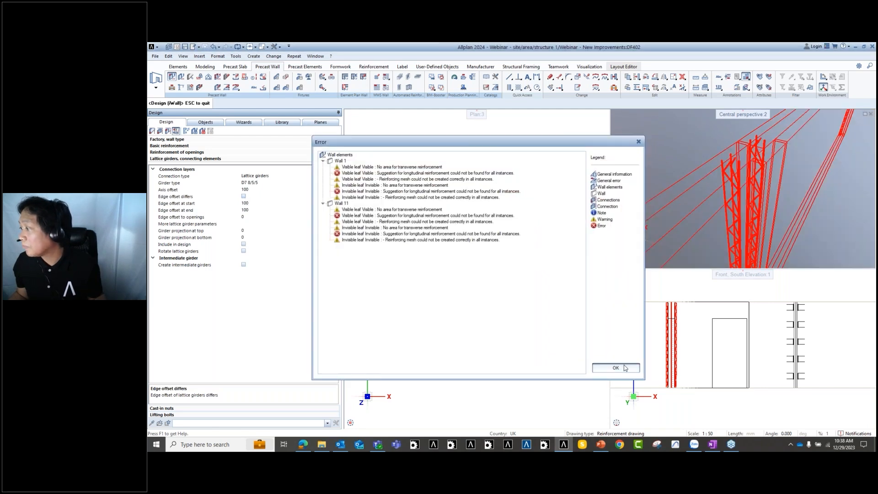
pyautogui.click(621, 367)
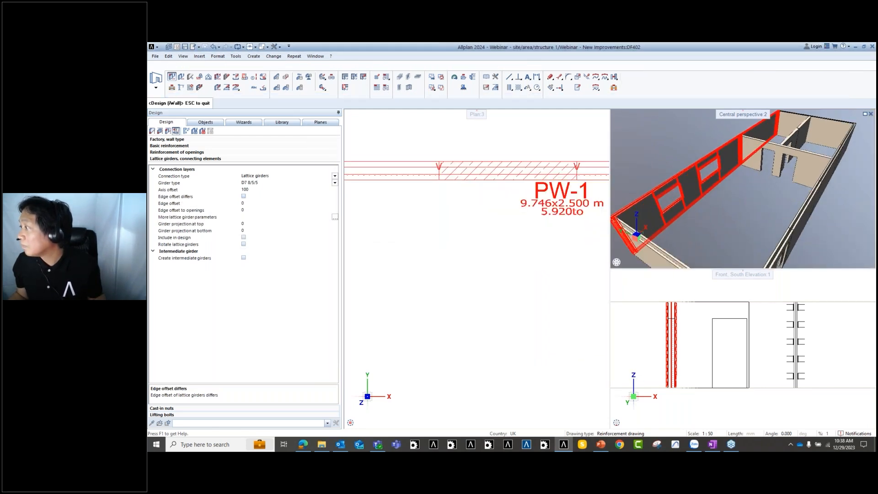
pyautogui.scroll(5, 720, 180)
pyautogui.moveTo(718, 157); pyautogui.dragTo(697, 236, button='middle')
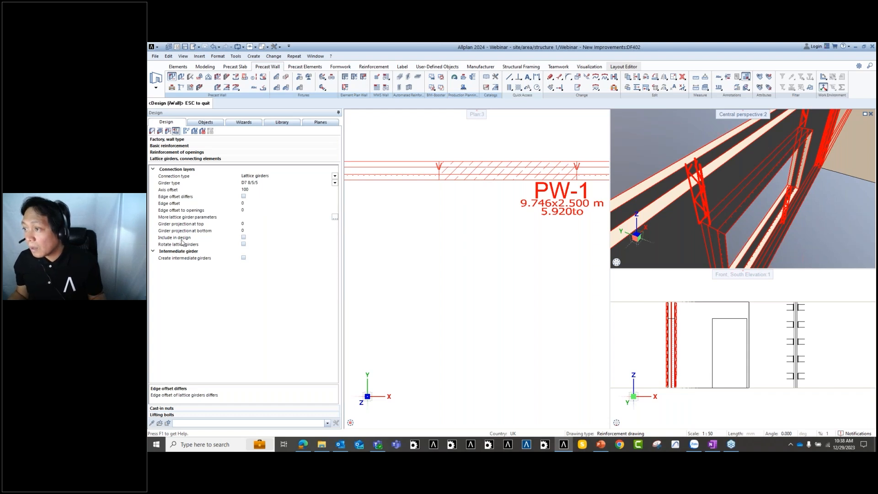
# Change the lattice girder type of the connection layers to W21 8/5/5.
pyautogui.click(335, 182)
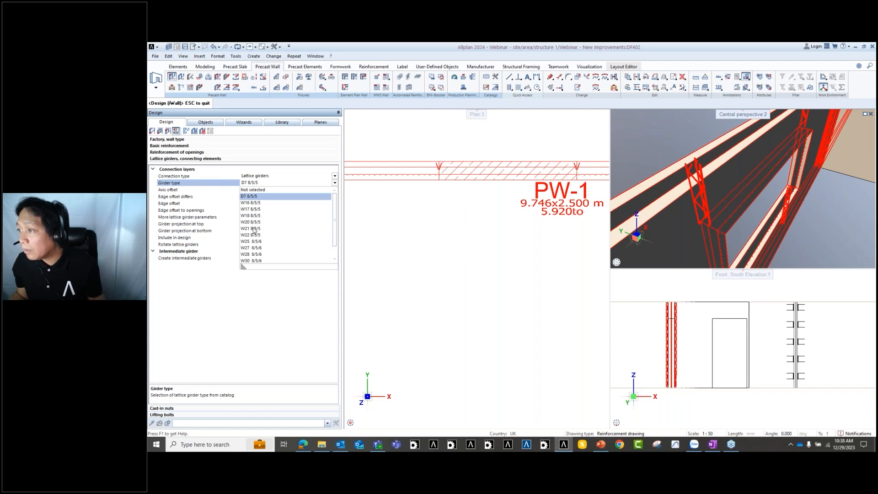
pyautogui.click(254, 230)
pyautogui.click(615, 368)
# Set the lattice girder type of the connection layers to W18 8/5/5.
pyautogui.click(334, 183)
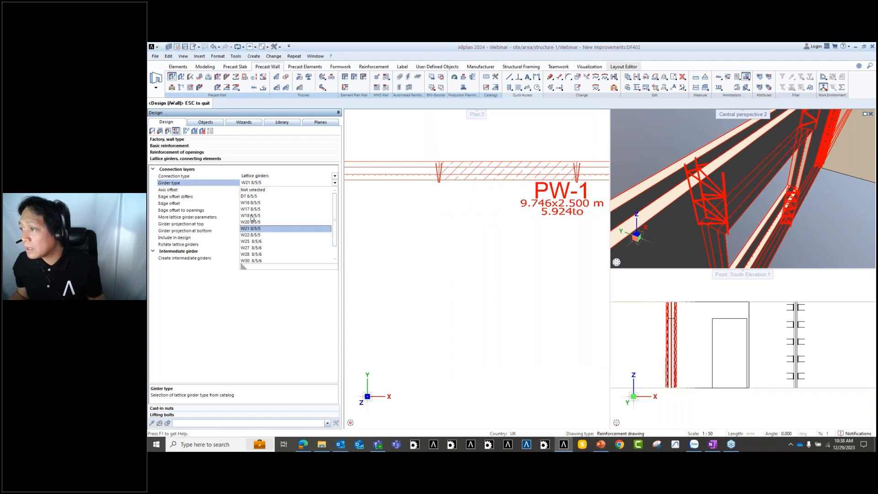
pyautogui.click(254, 215)
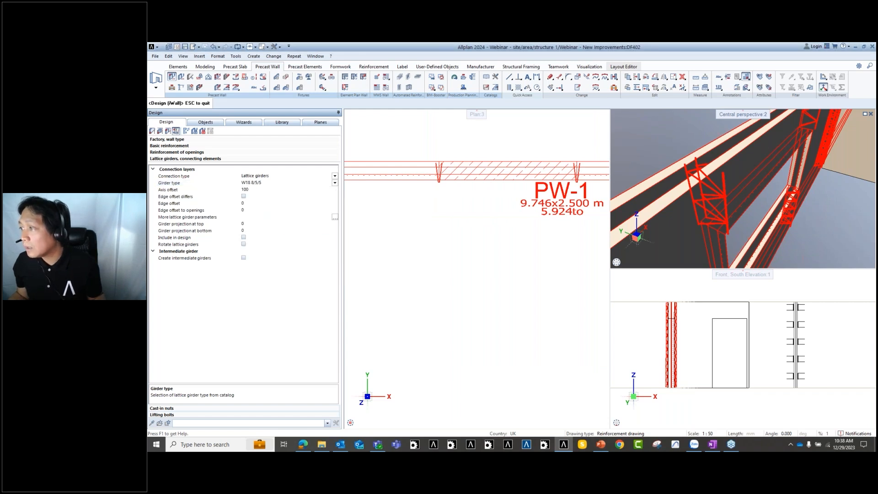
# Set the lattice girder type of the connection layers to W17 8/5/5 and dismiss the reinforcement error report.
pyautogui.click(632, 368)
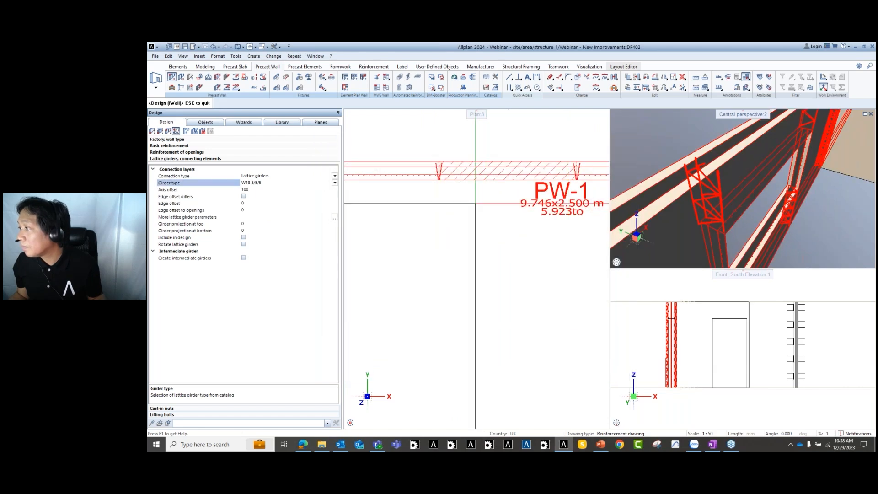
pyautogui.moveTo(774, 217); pyautogui.dragTo(673, 182, button='middle')
pyautogui.click(335, 183)
pyautogui.click(271, 213)
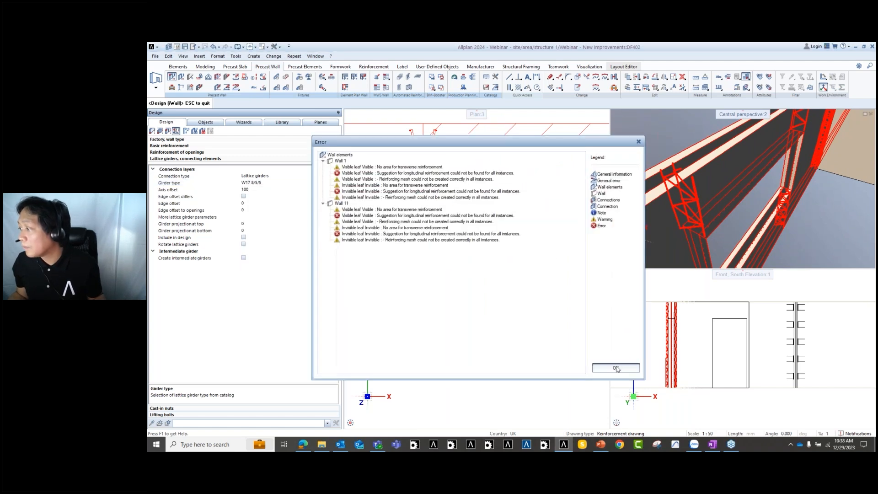
pyautogui.click(617, 368)
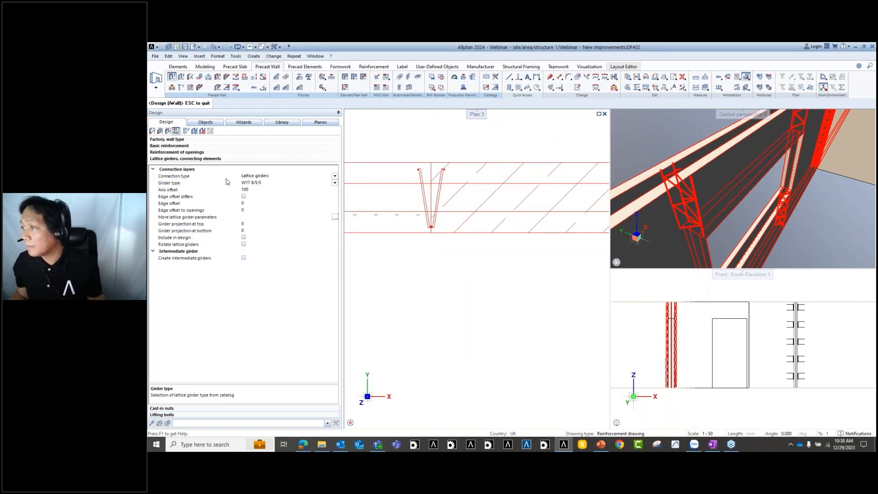
# Set the edge offset of the lattice girders to openings to 100.
pyautogui.click(249, 211)
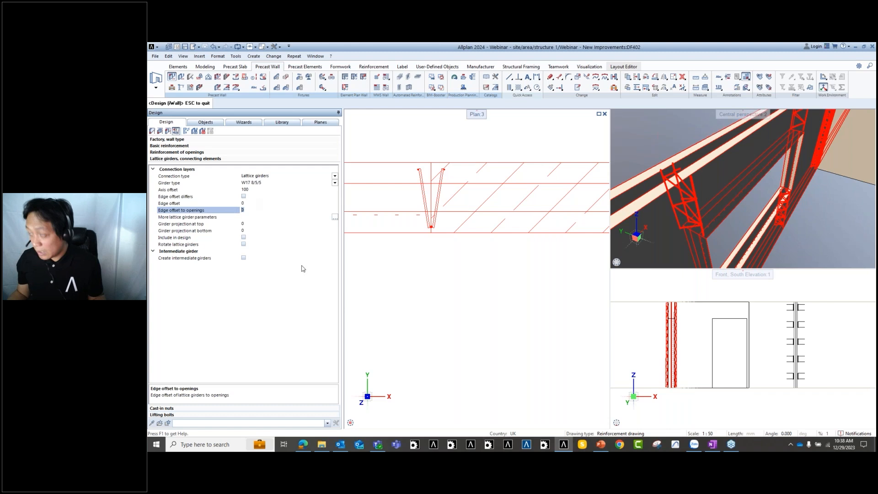
pyautogui.press('Return')
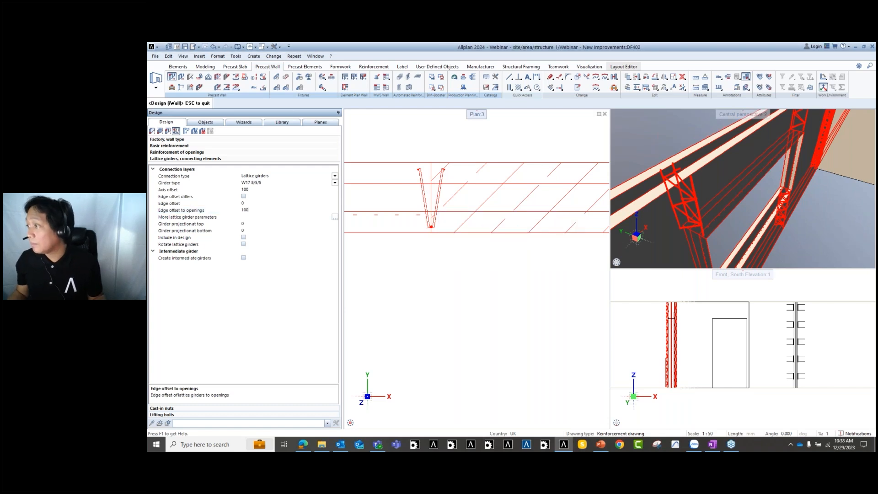
pyautogui.press('Return')
pyautogui.scroll(-4, 651, 188)
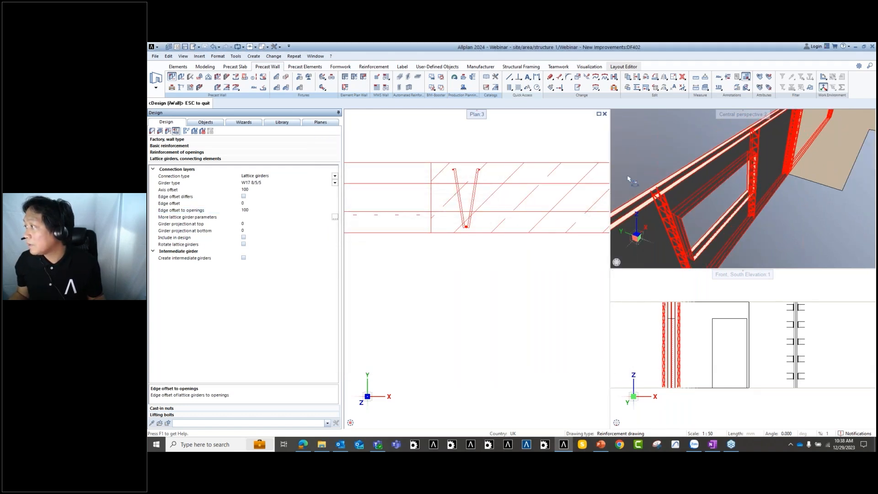
pyautogui.moveTo(641, 211); pyautogui.dragTo(663, 248, button='middle')
pyautogui.scroll(-2, 694, 187)
pyautogui.scroll(-1, 695, 187)
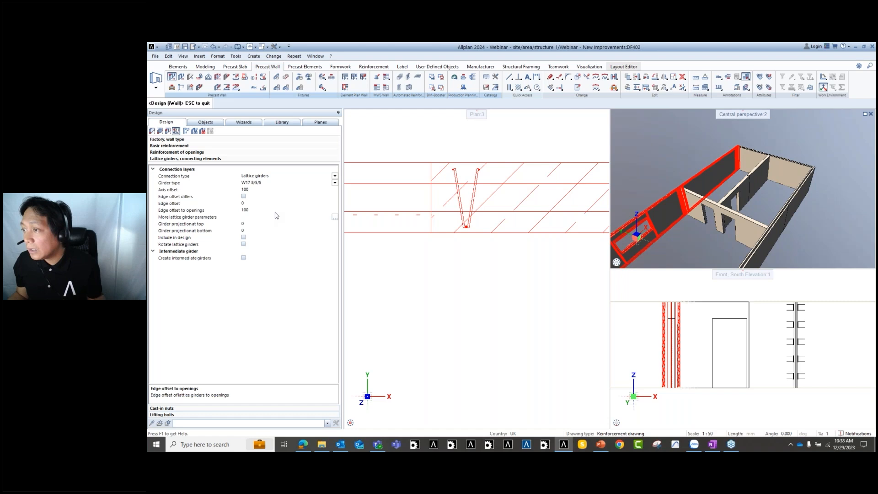
# Set the common edge offset of the lattice girders to 500 and inspect the girders at the wall element joint.
pyautogui.click(242, 203)
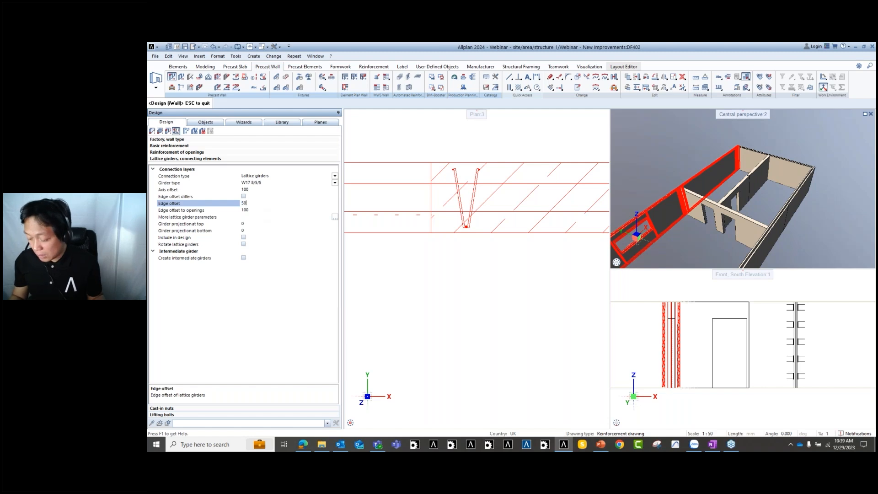
pyautogui.write('500')
pyautogui.press('Return')
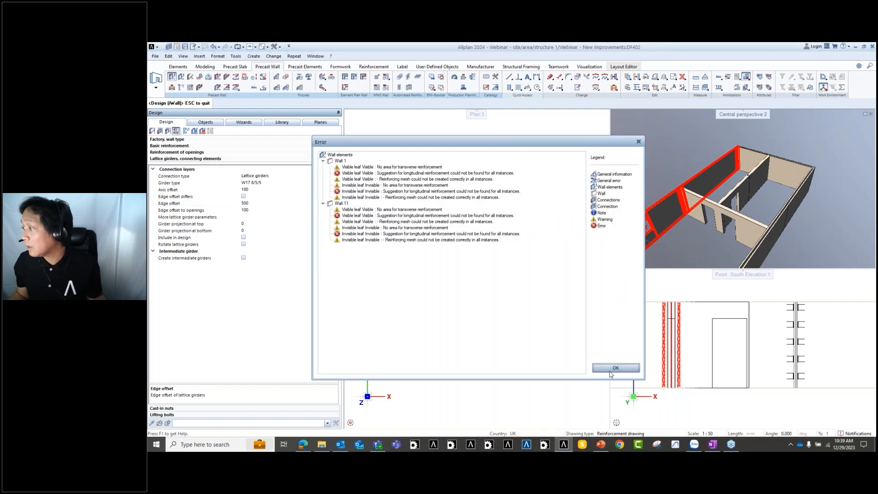
pyautogui.click(608, 371)
pyautogui.scroll(5, 694, 194)
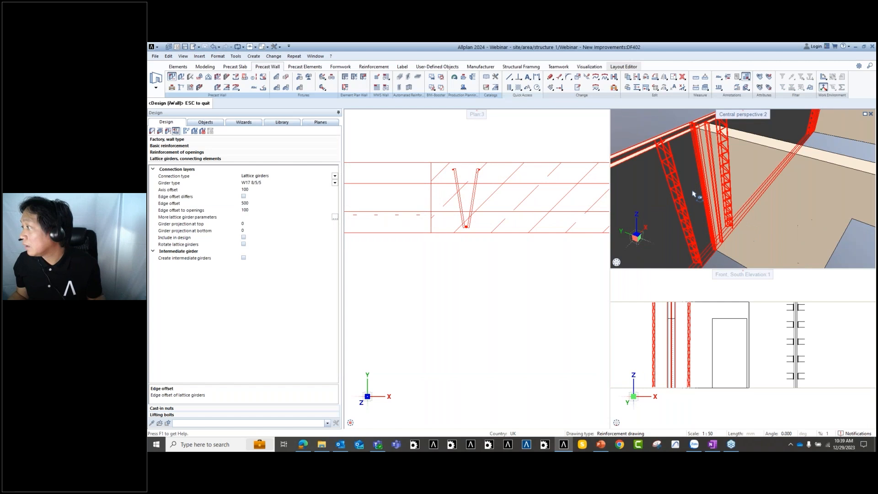
pyautogui.scroll(-5, 690, 193)
pyautogui.moveTo(690, 193); pyautogui.dragTo(772, 158)
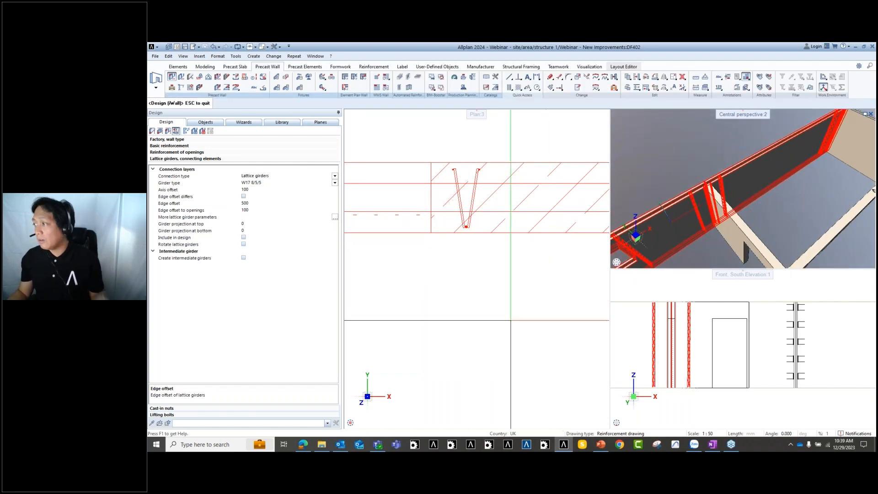
pyautogui.moveTo(560, 334); pyautogui.dragTo(575, 294, button='middle')
pyautogui.moveTo(717, 220); pyautogui.dragTo(734, 186, button='middle')
pyautogui.scroll(-5, 734, 187)
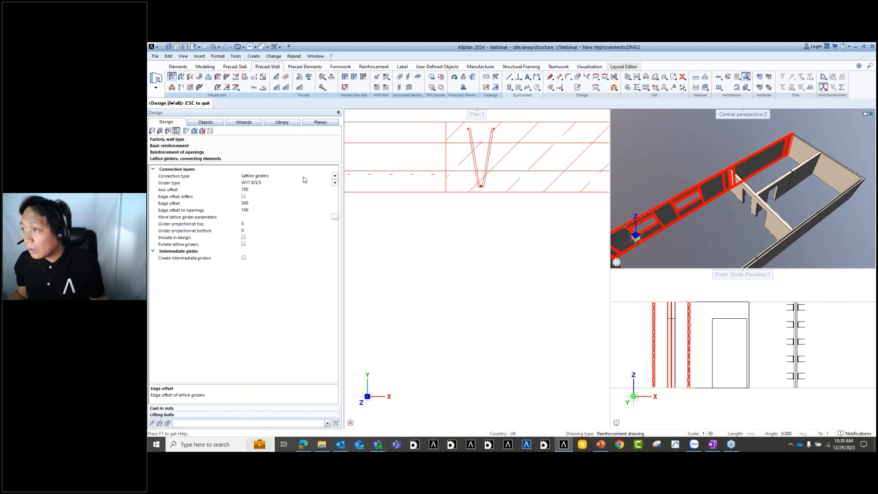
# Turn on differing edge offsets for the start and end of the lattice girders.
pyautogui.click(335, 176)
pyautogui.click(334, 177)
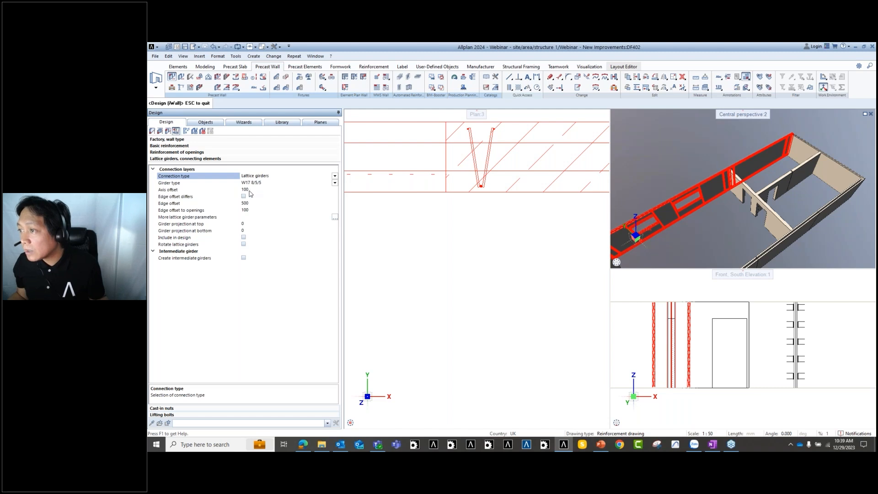
pyautogui.click(243, 197)
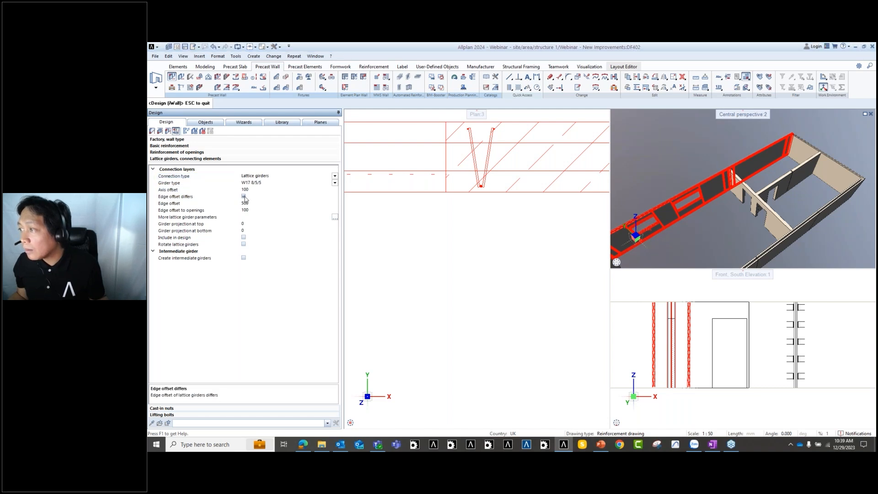
pyautogui.click(606, 368)
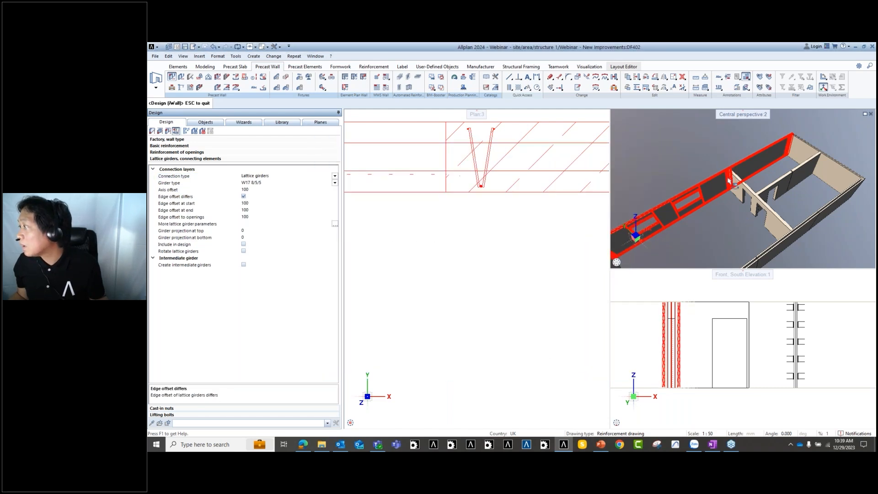
pyautogui.scroll(4, 728, 176)
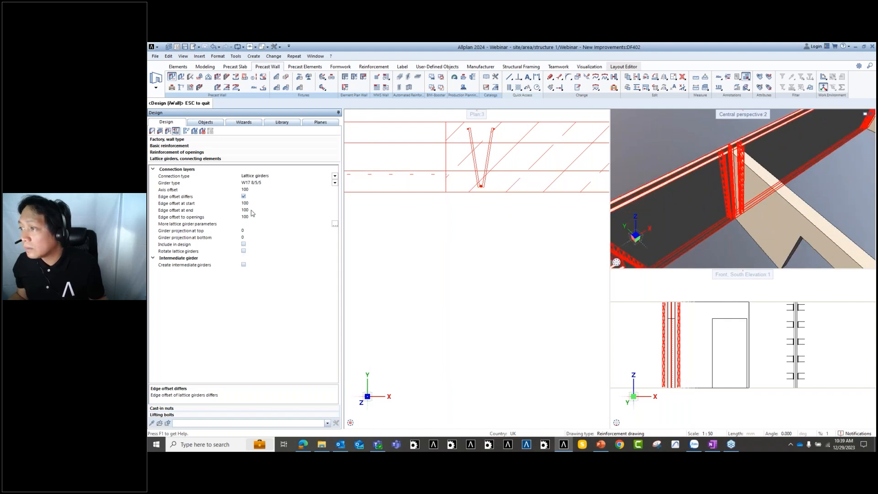
# Set the maximum axis offset of the lattice girders to 1000 and dismiss the reinforcement error report.
pyautogui.click(245, 189)
pyautogui.press('BackSpace')
pyautogui.press('BackSpace')
pyautogui.press('BackSpace')
pyautogui.write('100')
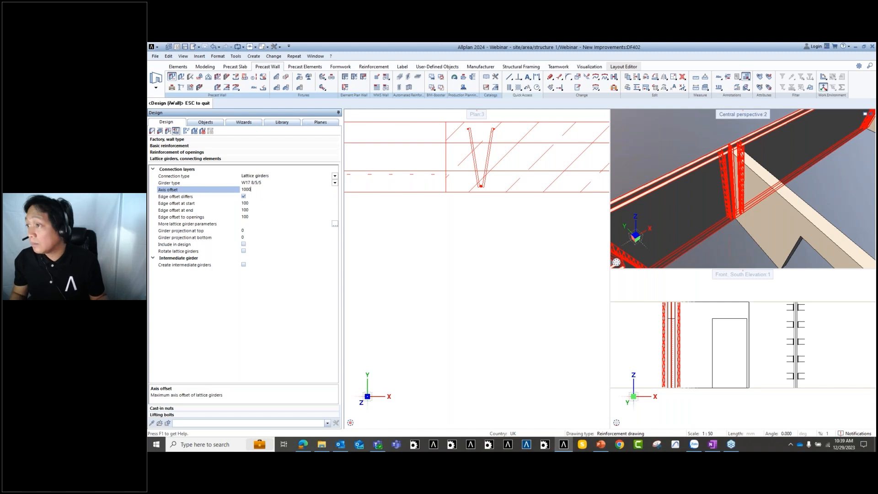
pyautogui.press('Return')
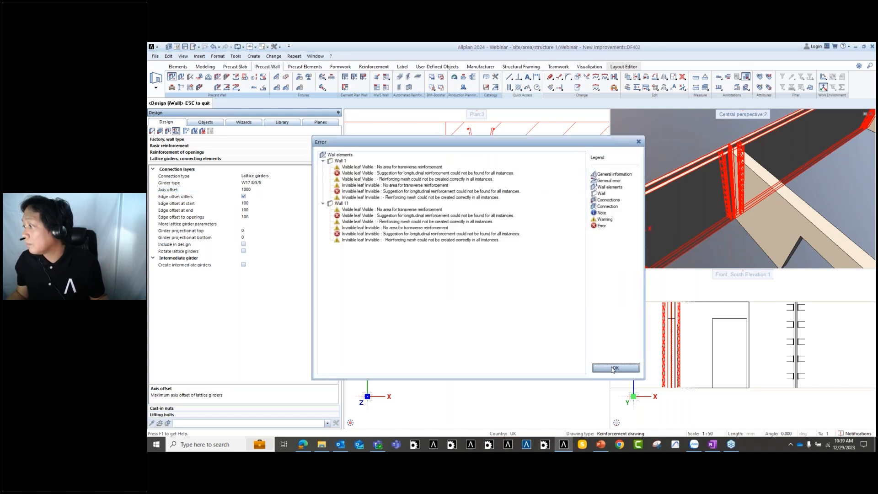
pyautogui.click(613, 368)
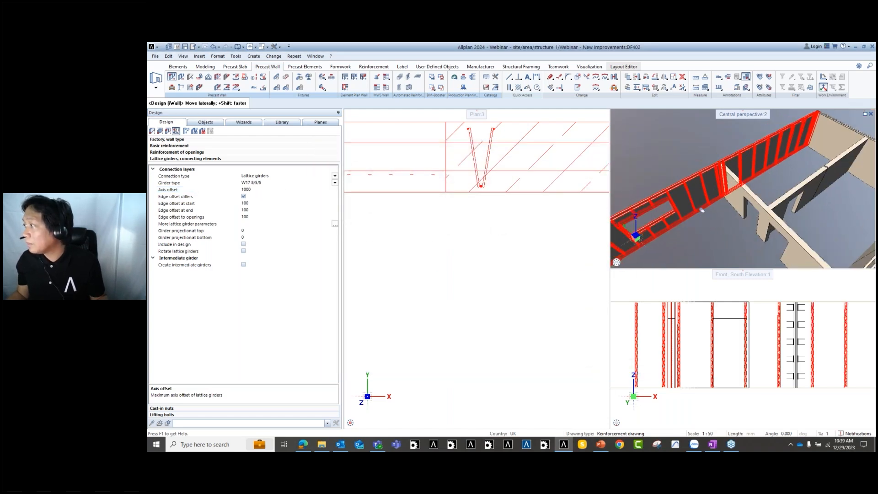
# Inspect the lattice girder spacing along the whole exterior wall and around its openings in the perspective view.
pyautogui.middleClick(700, 210)
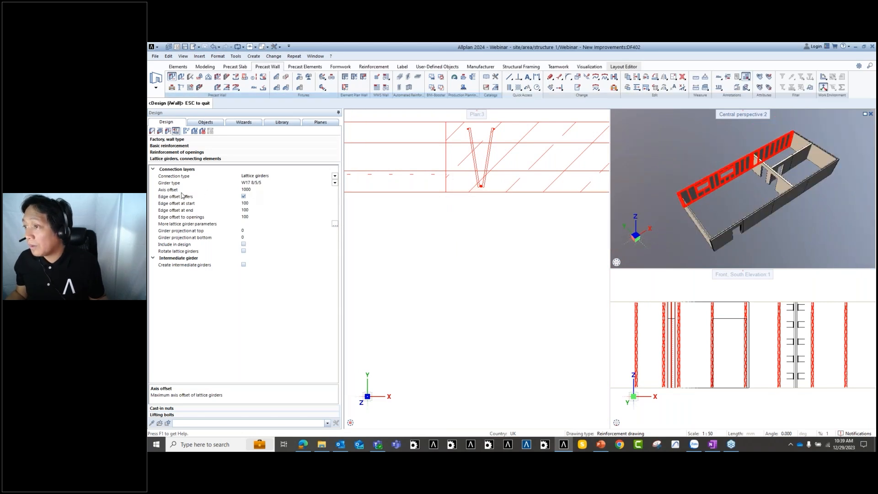
pyautogui.scroll(6, 746, 164)
pyautogui.moveTo(746, 165); pyautogui.dragTo(674, 243, button='middle')
pyautogui.moveTo(809, 177); pyautogui.dragTo(736, 215, button='middle')
pyautogui.scroll(-5, 730, 335)
pyautogui.moveTo(722, 246); pyautogui.dragTo(680, 192, button='middle')
pyautogui.moveTo(436, 270); pyautogui.dragTo(432, 256, button='middle')
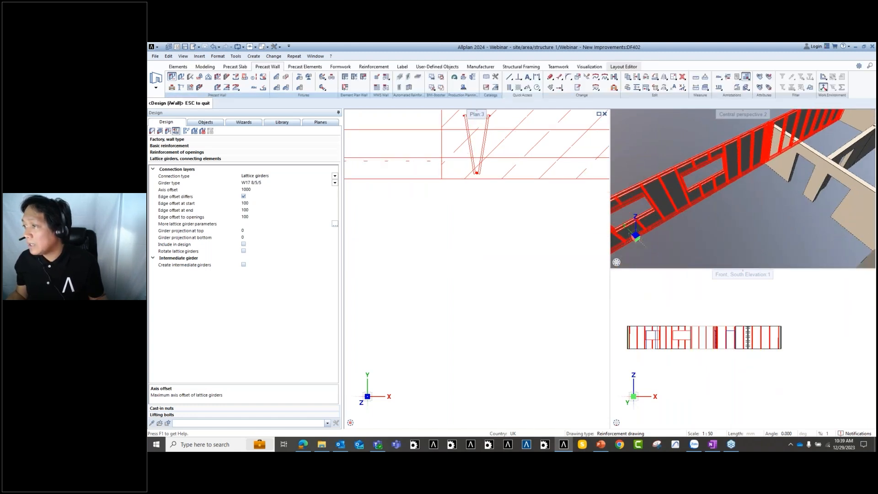
# Finish the lattice girder design of the exterior precast wall and return to selecting a precast wall.
pyautogui.press('Escape')
pyautogui.scroll(-5, 677, 183)
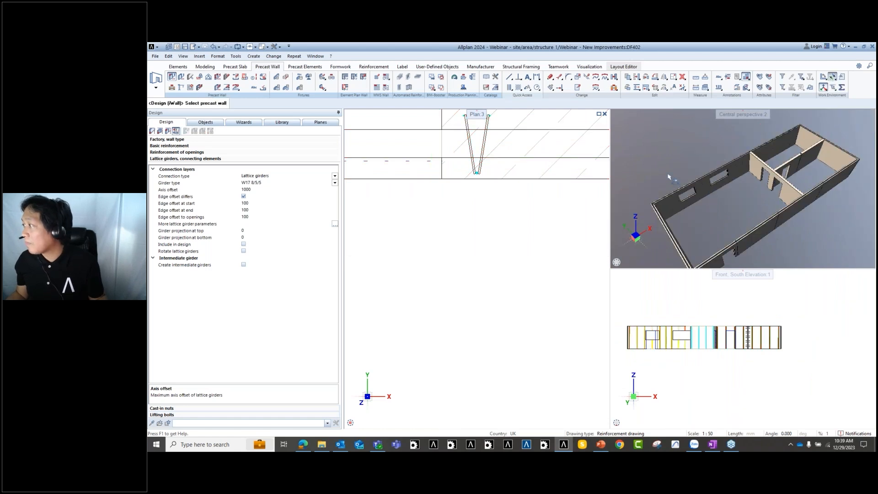
pyautogui.keyDown('ctrl'); pyautogui.moveTo(670, 180); pyautogui.dragTo(707, 193); pyautogui.keyUp('ctrl')
pyautogui.scroll(5, 704, 190)
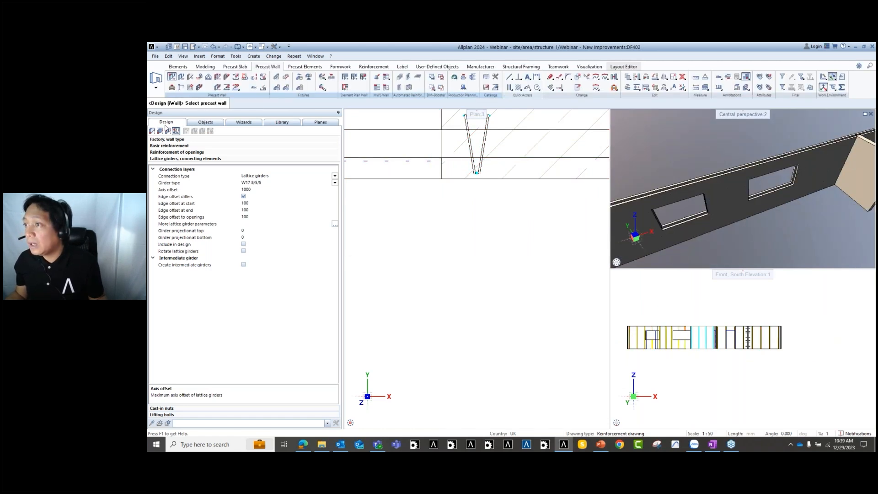
# Try to make the precast elements and walls of drawing file DF402 transparent through the object list.
pyautogui.click(212, 123)
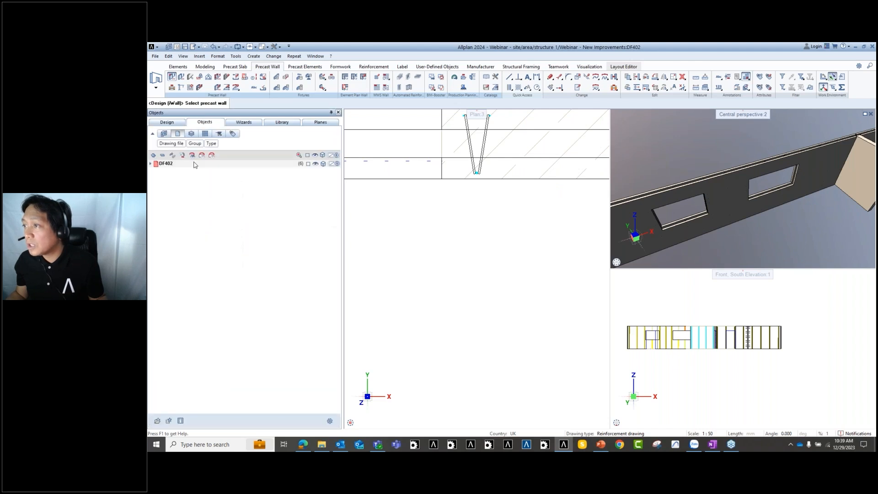
pyautogui.click(150, 164)
pyautogui.click(321, 194)
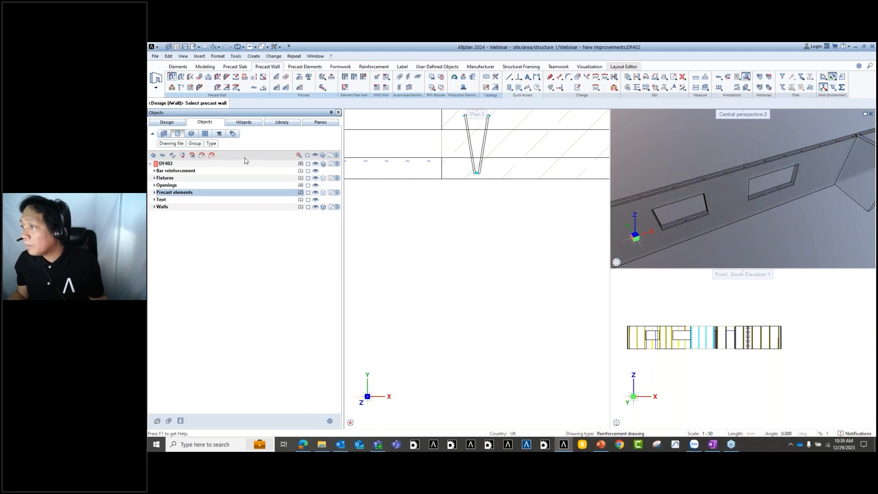
pyautogui.click(322, 194)
pyautogui.click(324, 201)
pyautogui.click(324, 209)
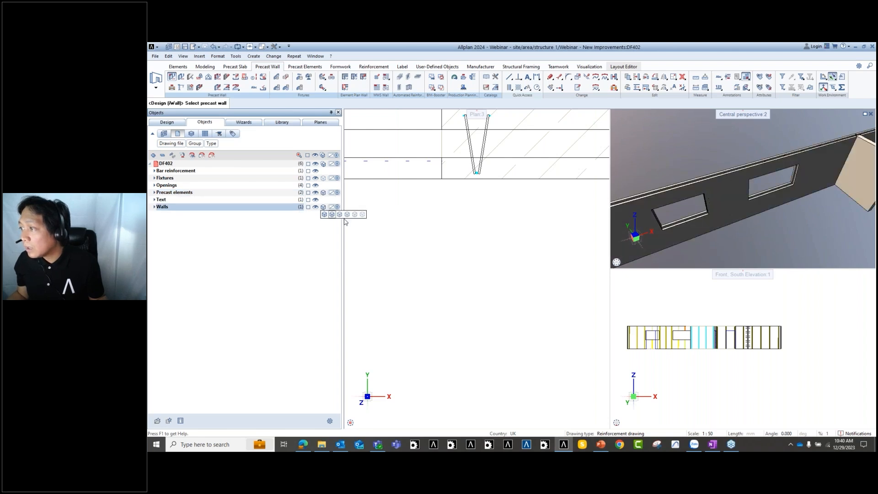
pyautogui.click(324, 208)
pyautogui.click(354, 215)
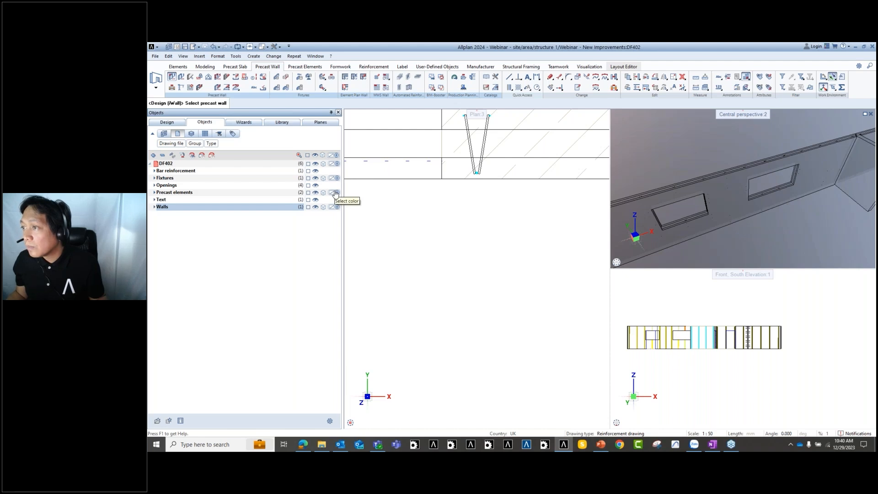
# Expand the bar reinforcement and straight walls in the object list and reset the transparency of all objects.
pyautogui.click(154, 171)
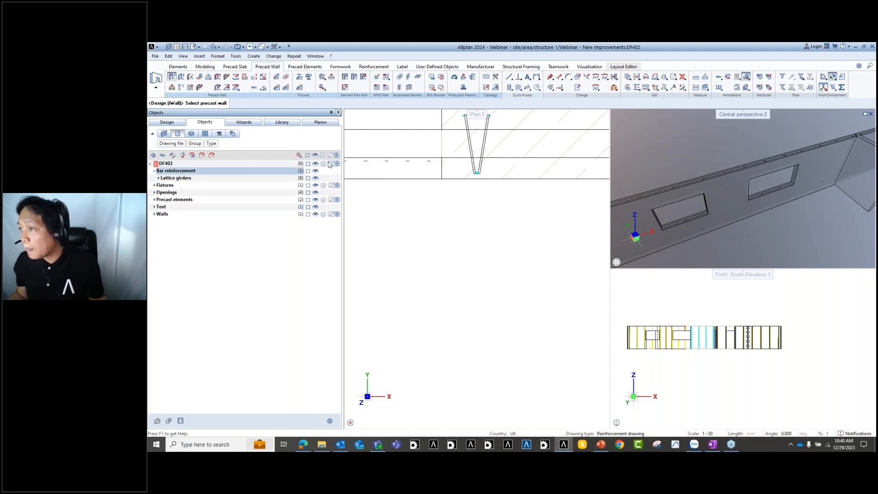
pyautogui.click(323, 186)
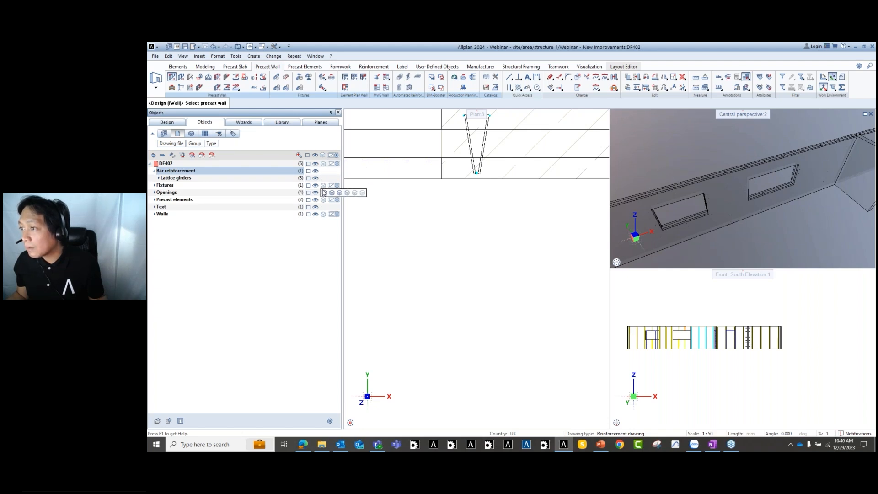
pyautogui.click(154, 214)
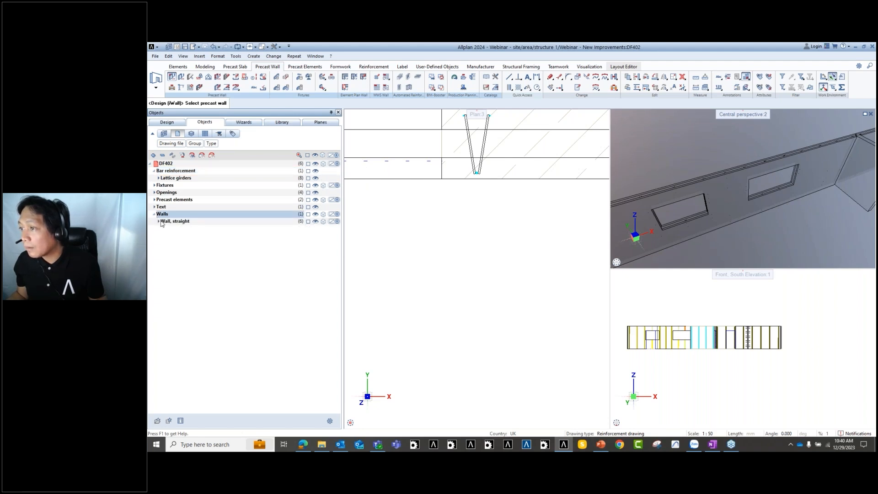
pyautogui.click(158, 221)
pyautogui.click(322, 156)
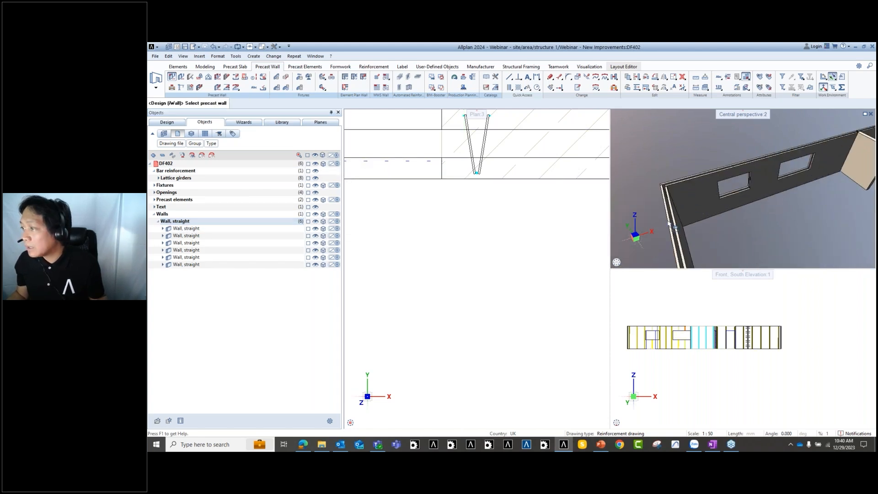
# Leave the wall design and set the global surface transparency of the perspective view to about 37 %.
pyautogui.press('Escape')
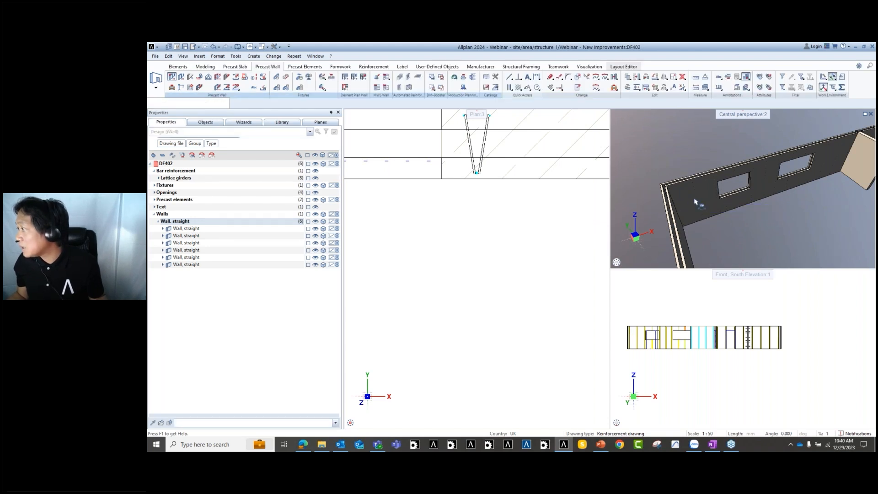
pyautogui.rightClick(695, 200)
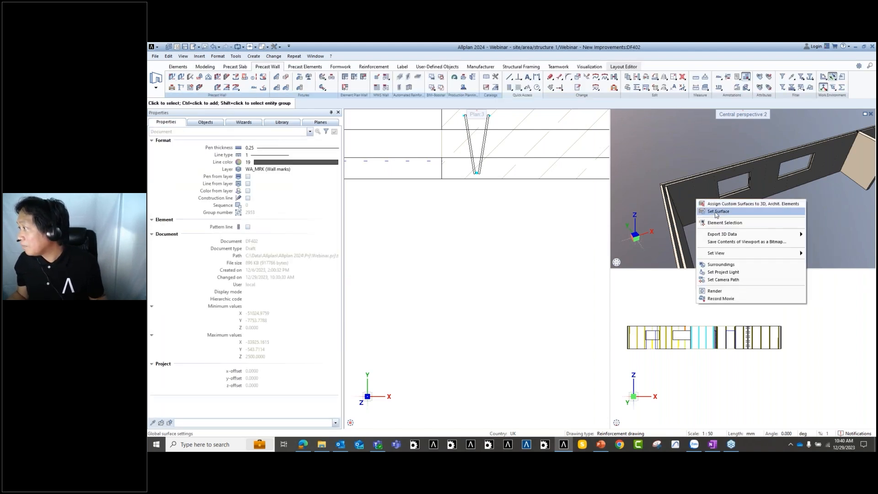
pyautogui.click(716, 213)
pyautogui.moveTo(491, 228); pyautogui.dragTo(526, 230)
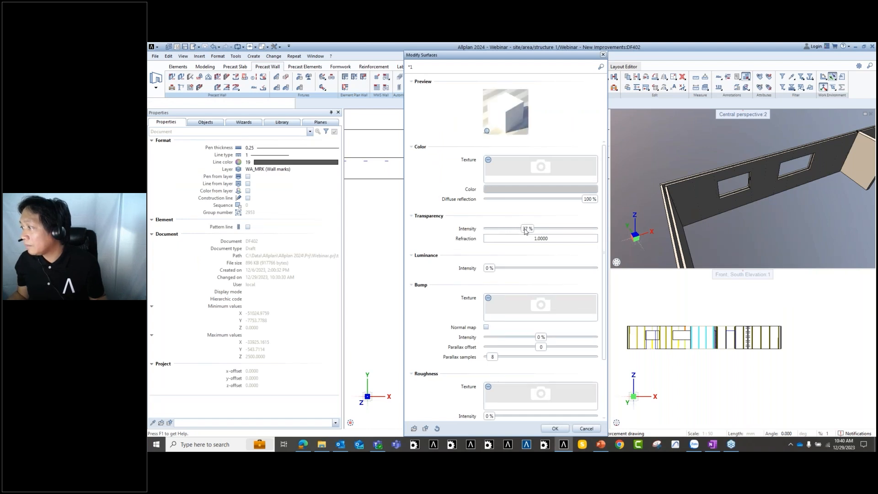
pyautogui.click(554, 428)
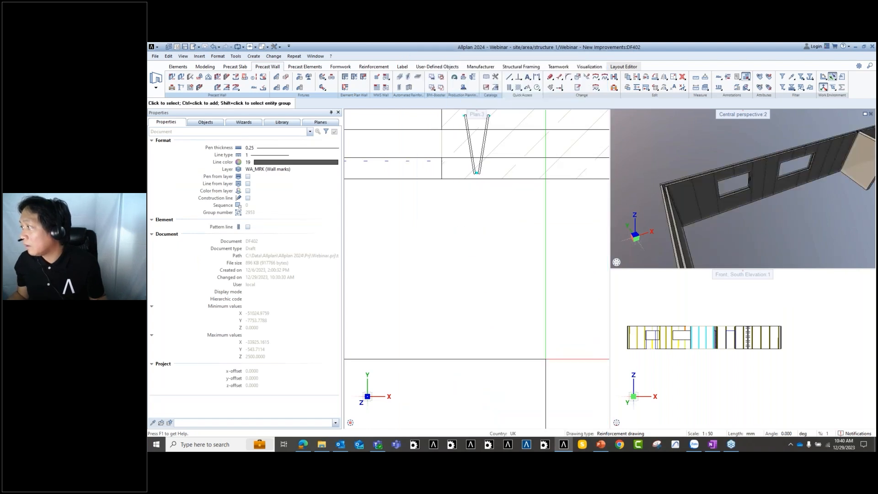
# Examine the exterior precast double walls and their lattice girders in the perspective and plan views.
pyautogui.scroll(5, 658, 182)
pyautogui.moveTo(695, 190); pyautogui.dragTo(793, 153, button='middle')
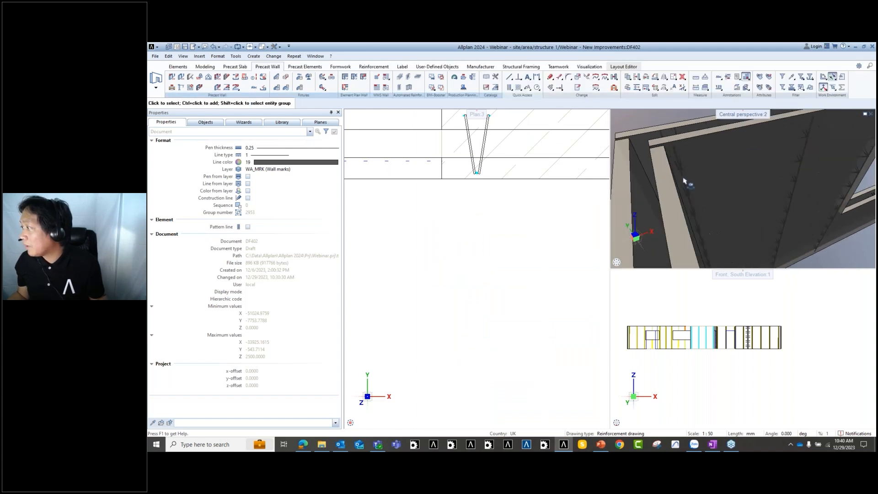
pyautogui.scroll(-4, 684, 180)
pyautogui.moveTo(761, 187); pyautogui.dragTo(760, 186, button='middle')
pyautogui.scroll(-5, 770, 159)
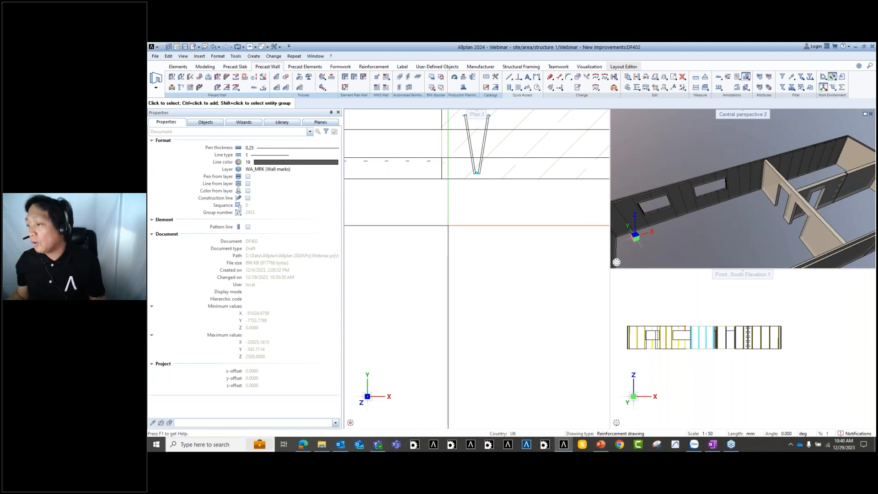
pyautogui.scroll(-3, 463, 189)
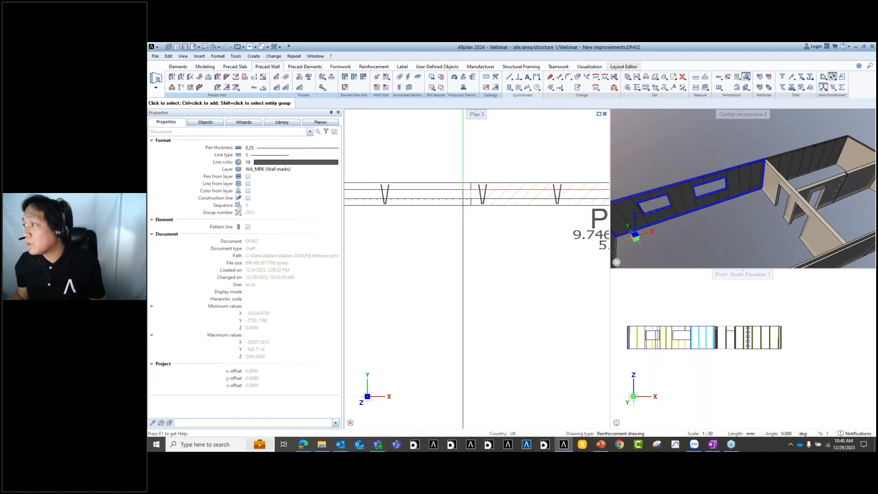
pyautogui.scroll(-2, 463, 189)
# Open the favourite file selection for the double wall design and leave the wall design without loading a favourite.
pyautogui.click(172, 77)
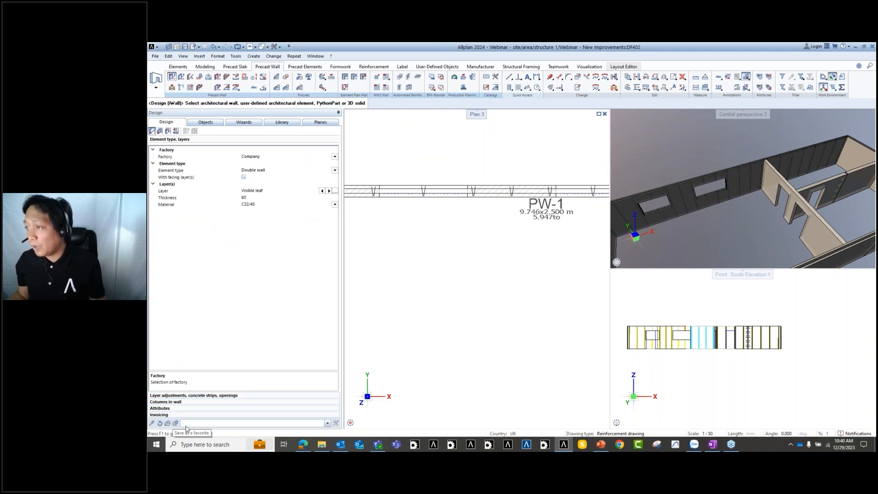
pyautogui.scroll(-5, 483, 192)
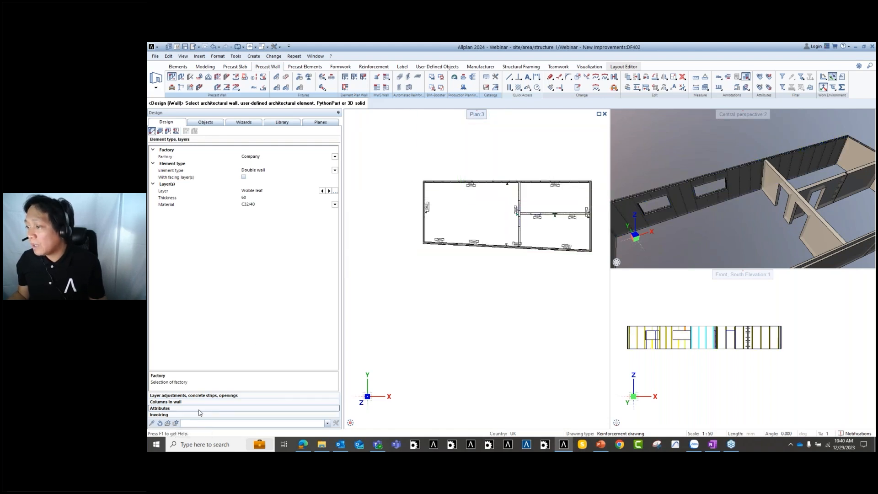
pyautogui.click(175, 424)
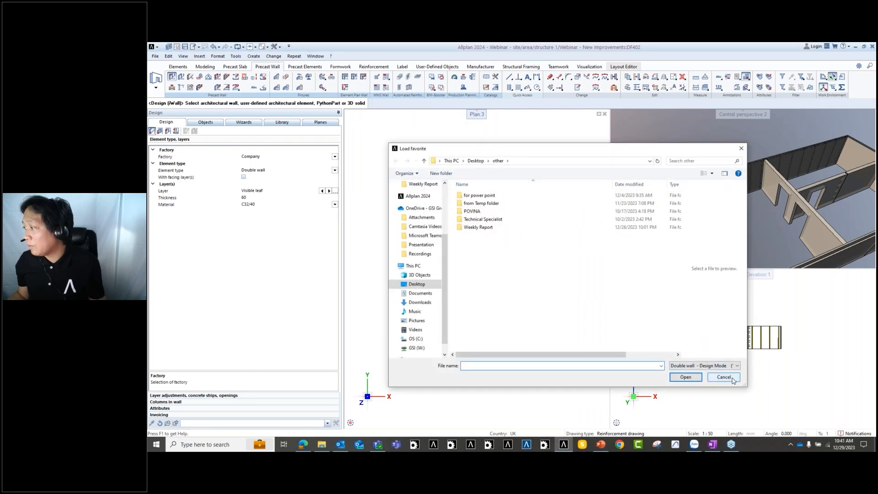
pyautogui.click(732, 378)
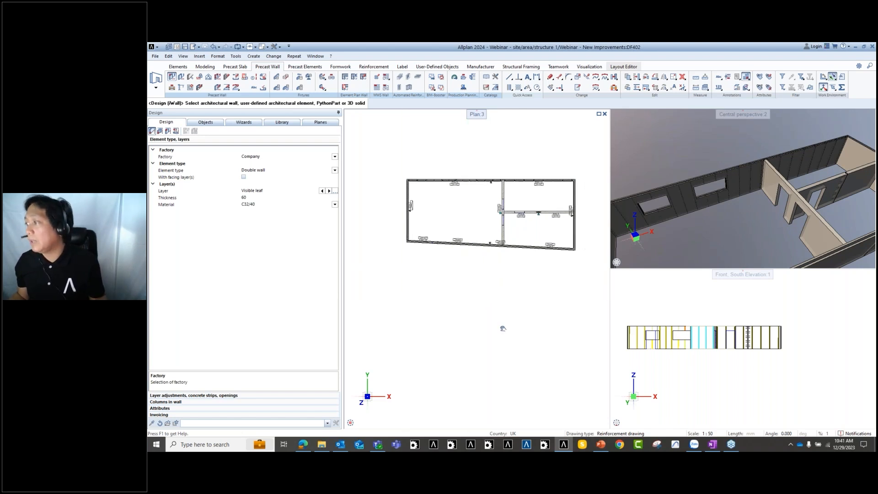
pyautogui.moveTo(493, 321); pyautogui.dragTo(468, 327, button='middle')
pyautogui.scroll(2, 399, 214)
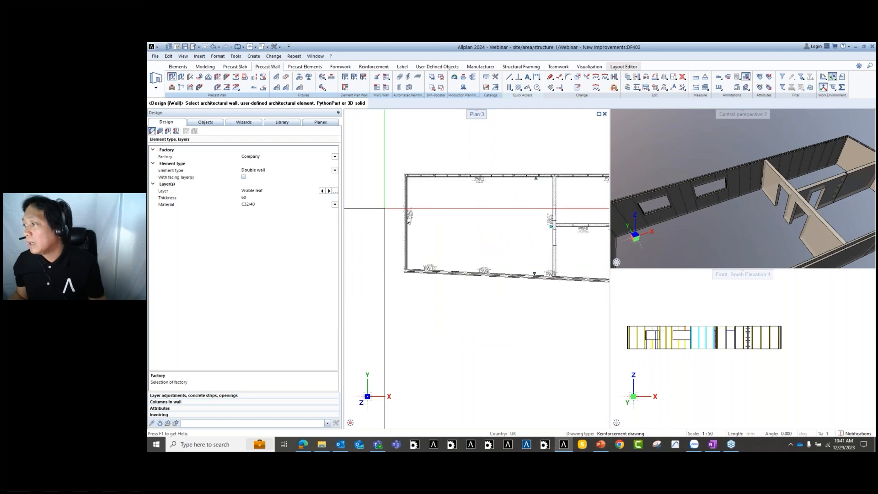
pyautogui.moveTo(442, 291); pyautogui.dragTo(418, 279, button='middle')
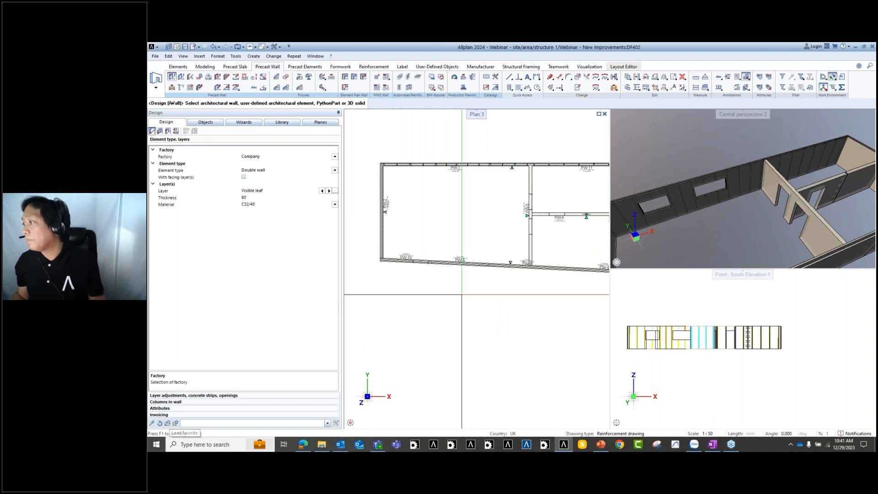
pyautogui.press('Escape')
pyautogui.moveTo(470, 229); pyautogui.dragTo(464, 215, button='middle')
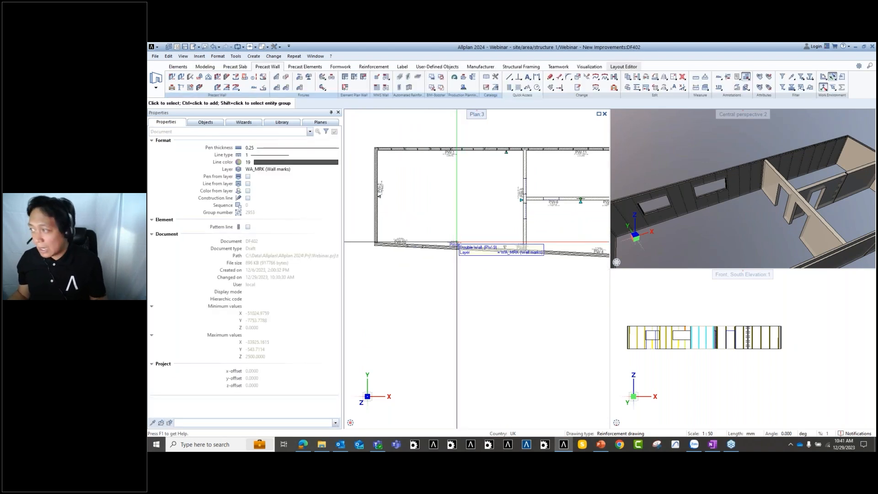
pyautogui.moveTo(506, 240)
pyautogui.mouseDown(button='middle')
pyautogui.moveTo(464, 235)
pyautogui.moveTo(490, 221)
pyautogui.moveTo(490, 240)
pyautogui.mouseUp(button='middle')
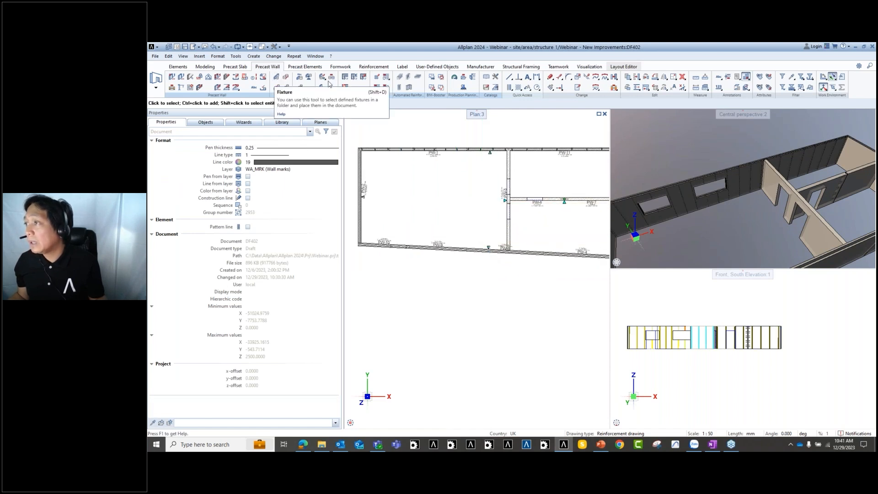
pyautogui.moveTo(464, 221); pyautogui.dragTo(451, 248, button='middle')
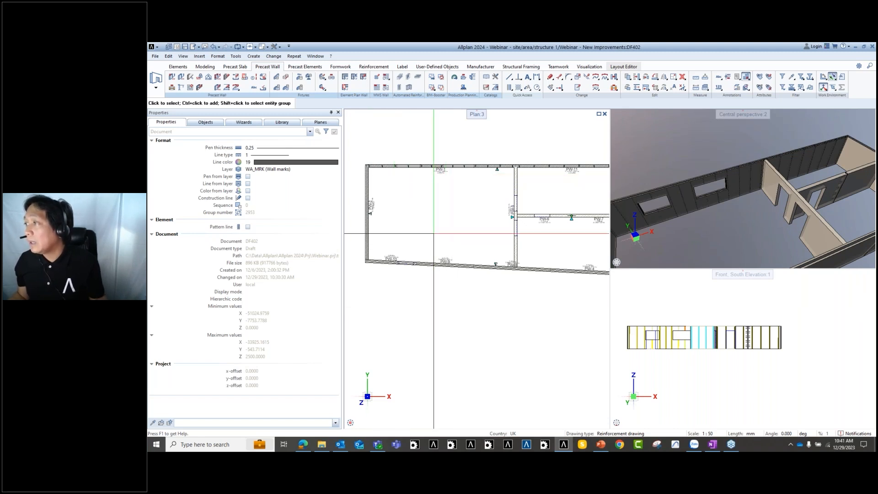
pyautogui.moveTo(436, 244); pyautogui.dragTo(427, 230, button='middle')
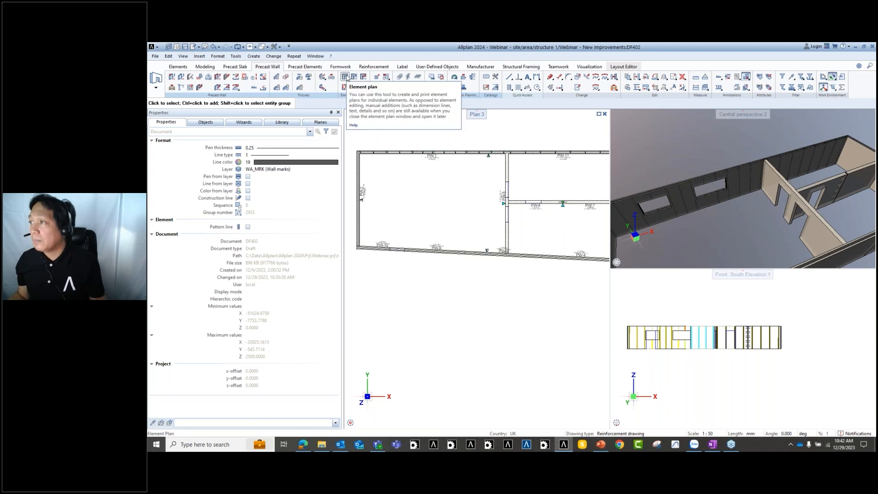
# Create the element plan of double wall 1 with the iTrigger Layout (multiple BD and Bar plan) Wall at a fixed scale of 40.
pyautogui.click(345, 76)
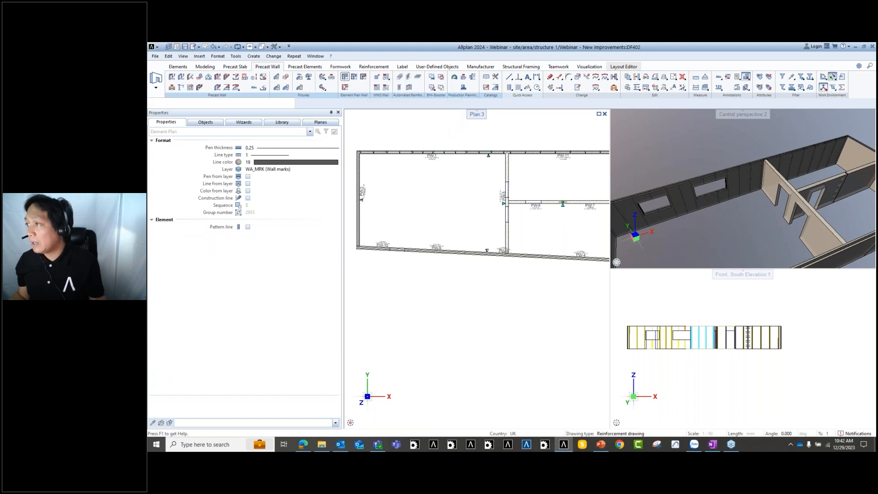
pyautogui.moveTo(460, 246); pyautogui.dragTo(457, 308, button='middle')
pyautogui.scroll(2, 422, 230)
pyautogui.scroll(-4, 424, 229)
pyautogui.scroll(2, 426, 230)
pyautogui.moveTo(434, 230); pyautogui.dragTo(424, 197)
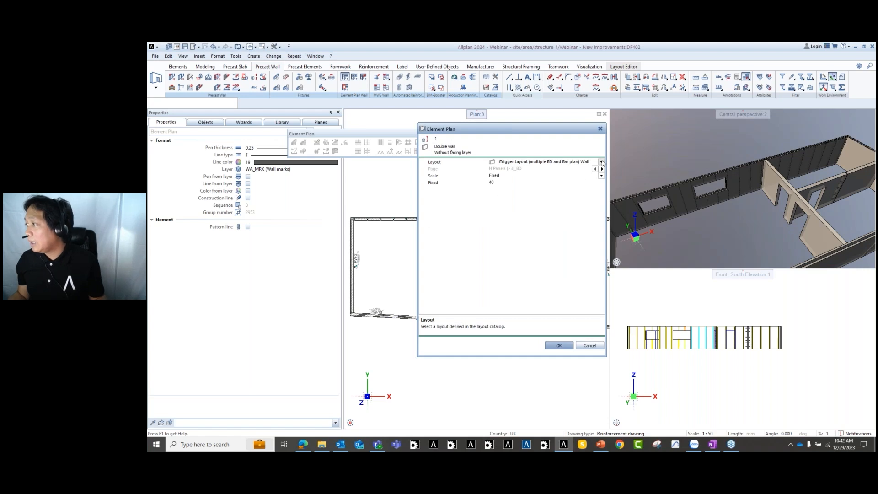
pyautogui.click(601, 161)
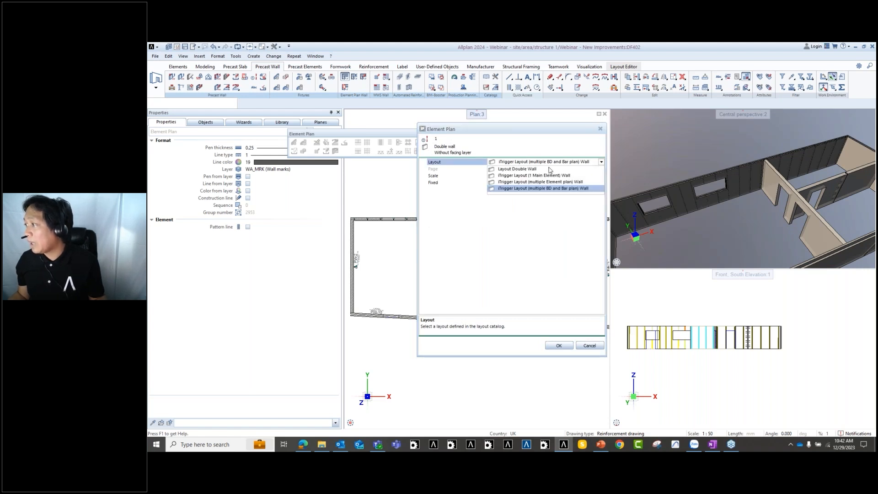
pyautogui.click(576, 213)
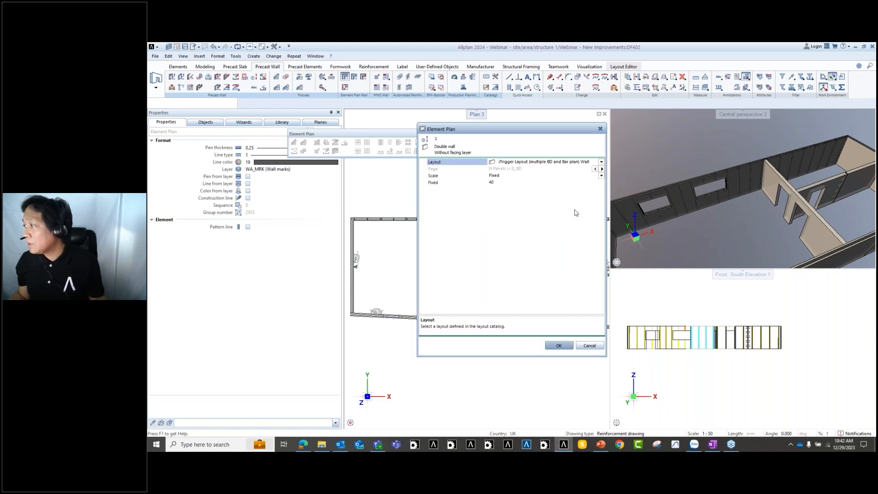
pyautogui.click(559, 345)
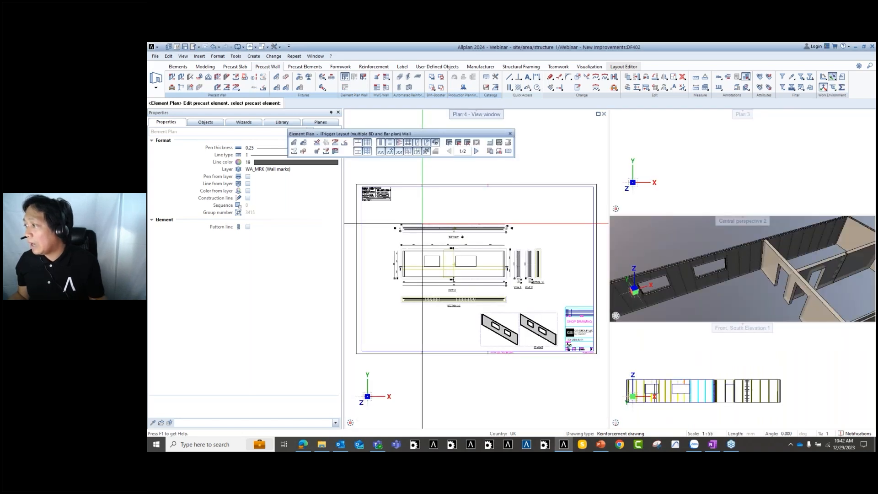
# Leave element plan editing, maximise the plan view window and examine the views on the wall's concrete body sheet.
pyautogui.scroll(3, 420, 258)
pyautogui.moveTo(407, 297); pyautogui.dragTo(496, 376, button='middle')
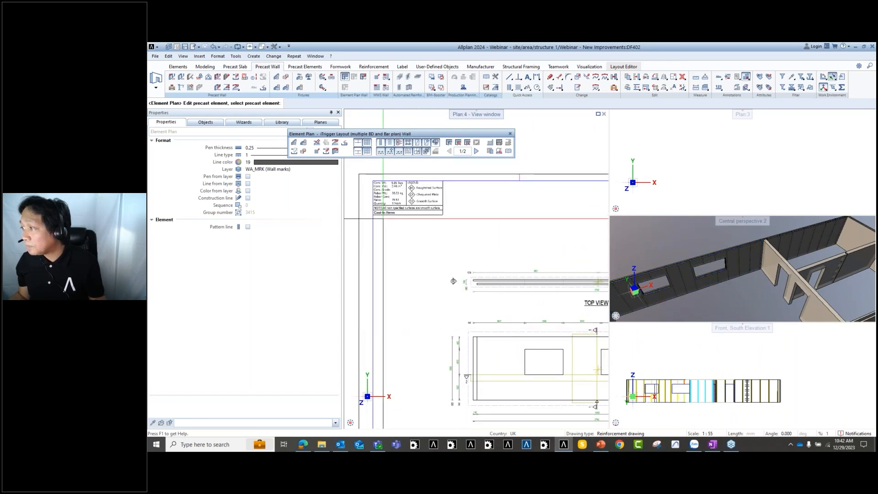
pyautogui.press('Escape')
pyautogui.scroll(-4, 390, 197)
pyautogui.click(598, 114)
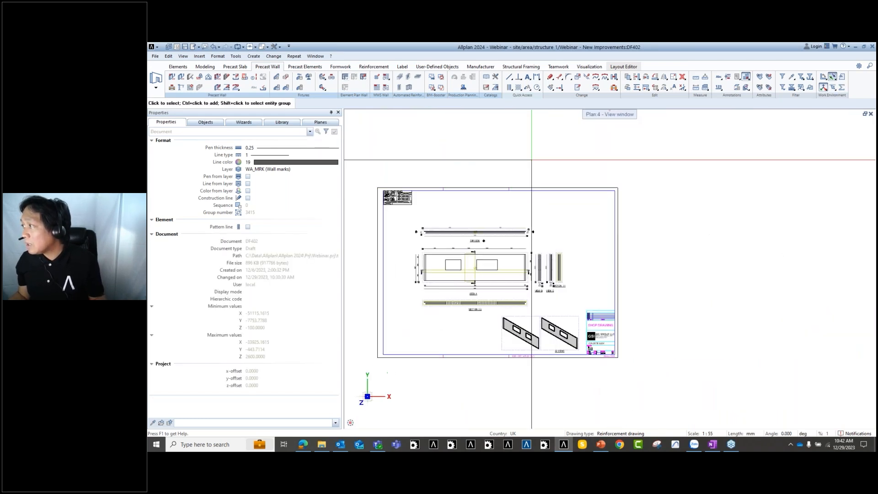
pyautogui.scroll(5, 528, 312)
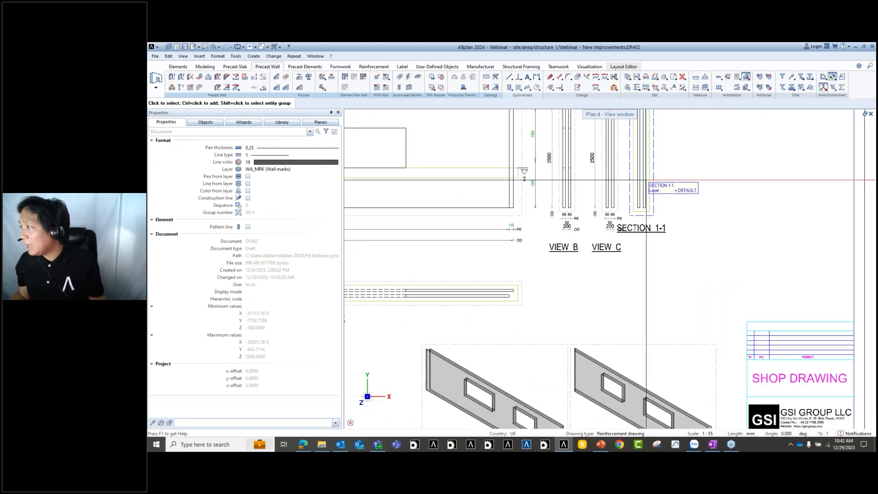
pyautogui.scroll(-5, 588, 272)
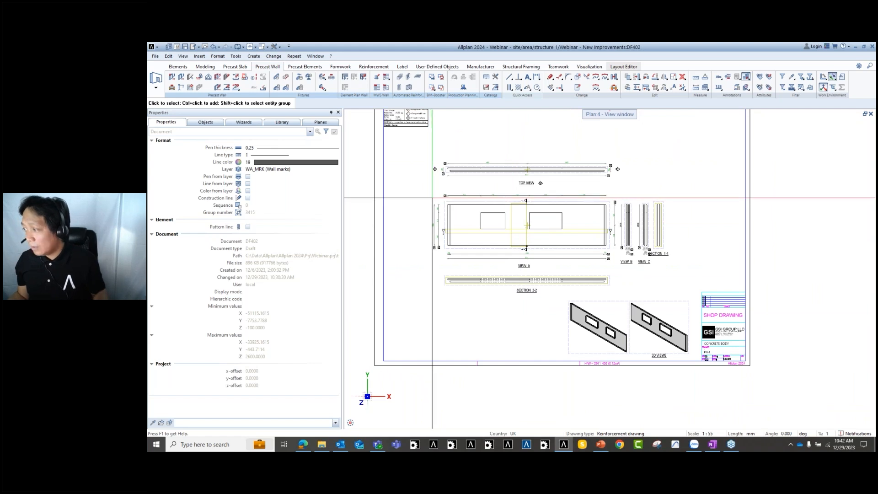
# Reopen the wall's element plan for editing and switch to page 2, the reinforcement sheet.
pyautogui.doubleClick(431, 205)
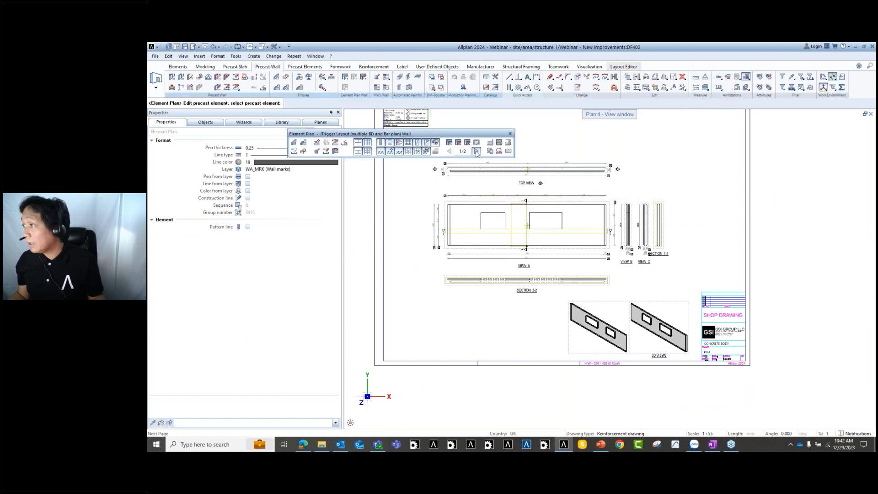
pyautogui.scroll(5, 515, 233)
pyautogui.scroll(-4, 486, 251)
pyautogui.moveTo(468, 209)
pyautogui.mouseDown(button='middle')
pyautogui.moveTo(527, 303)
pyautogui.moveTo(444, 201)
pyautogui.mouseUp(button='middle')
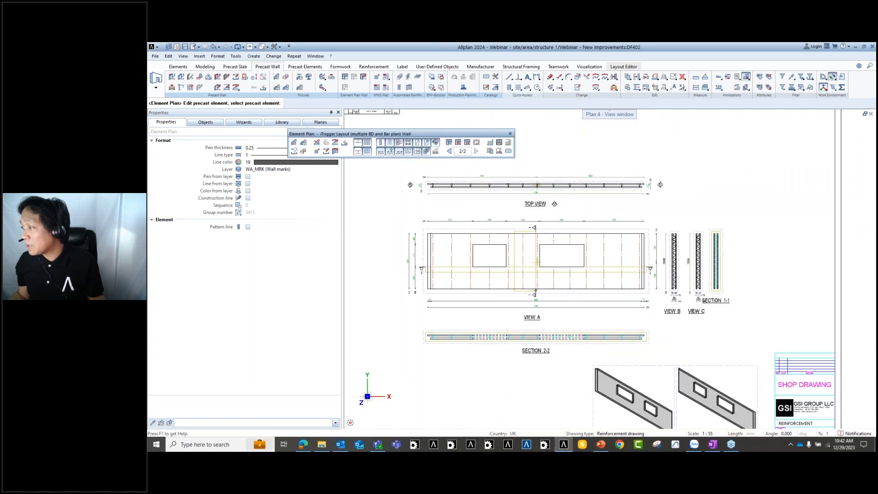
pyautogui.moveTo(623, 321); pyautogui.dragTo(571, 304, button='middle')
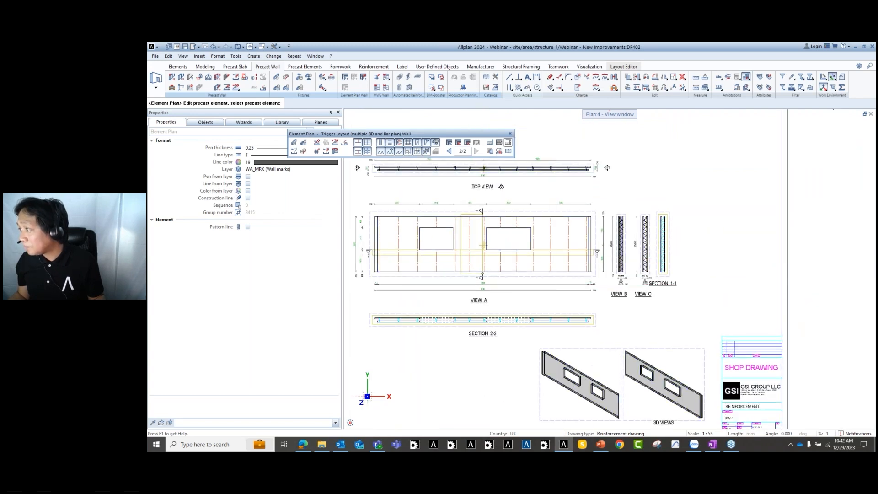
# Place the default precast elements legend 52 Girder legend - element plan in the upper right of the reinforcement sheet.
pyautogui.click(490, 151)
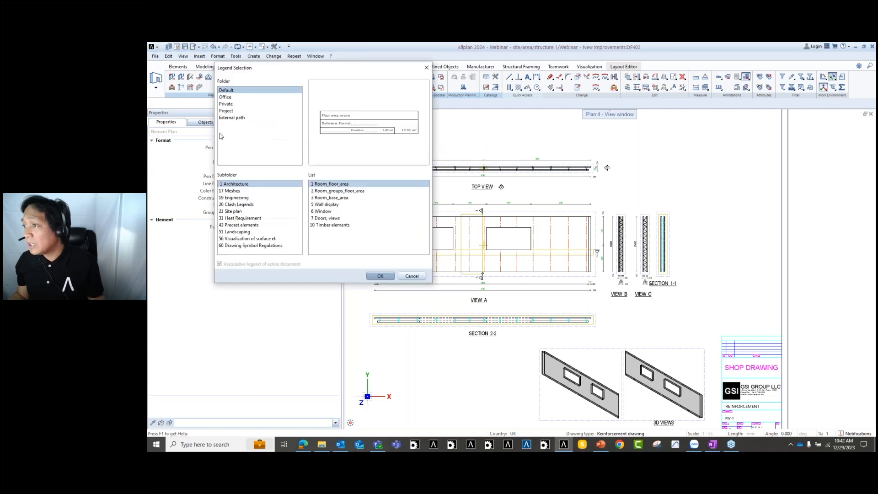
pyautogui.click(233, 197)
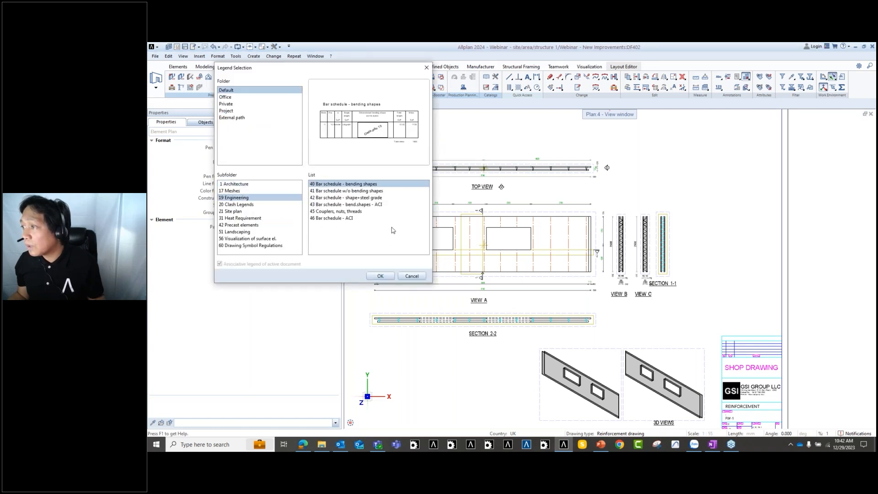
pyautogui.click(339, 204)
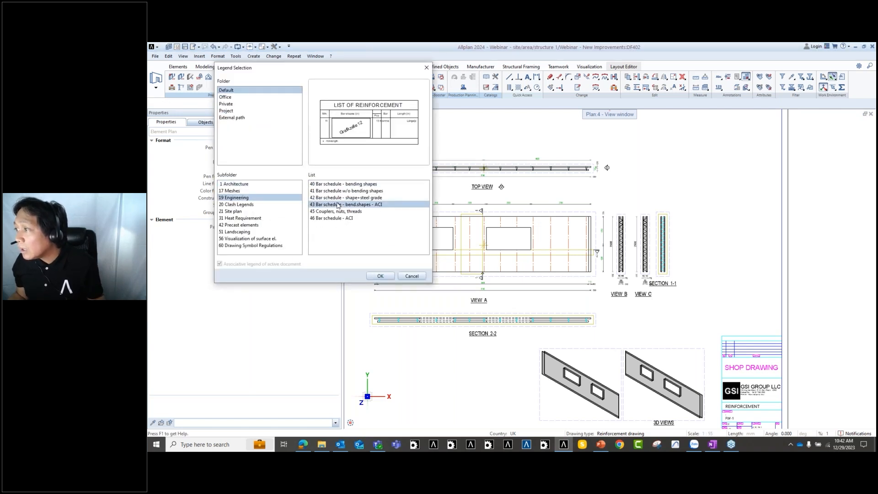
pyautogui.click(245, 225)
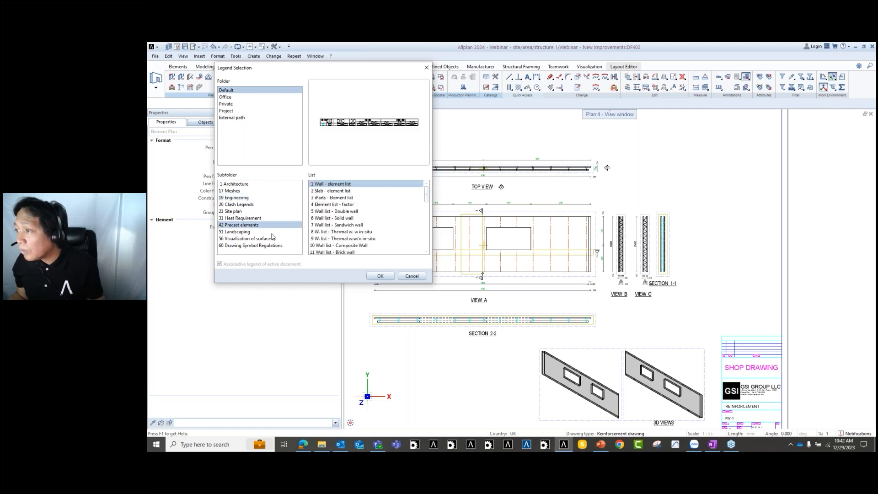
pyautogui.scroll(-3, 359, 224)
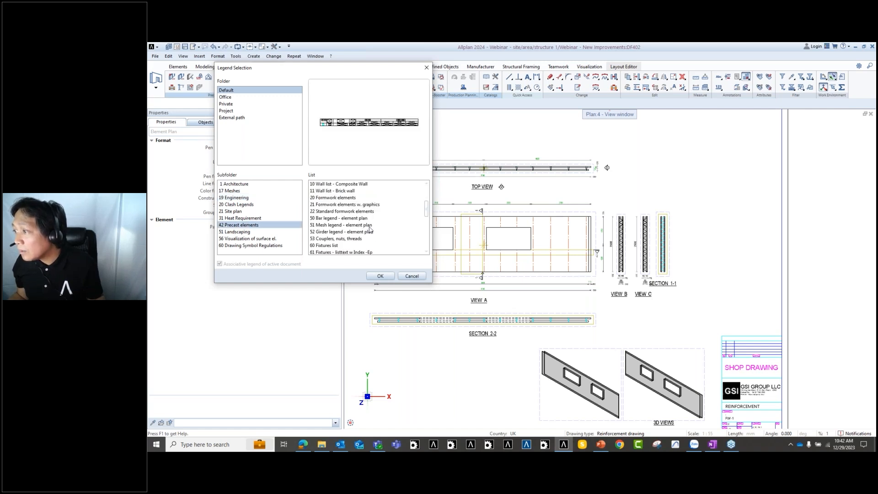
pyautogui.click(336, 233)
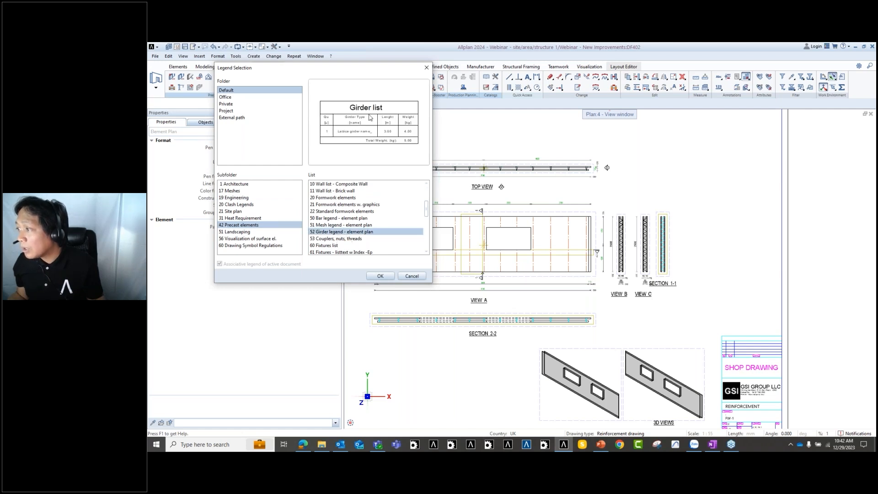
pyautogui.click(381, 276)
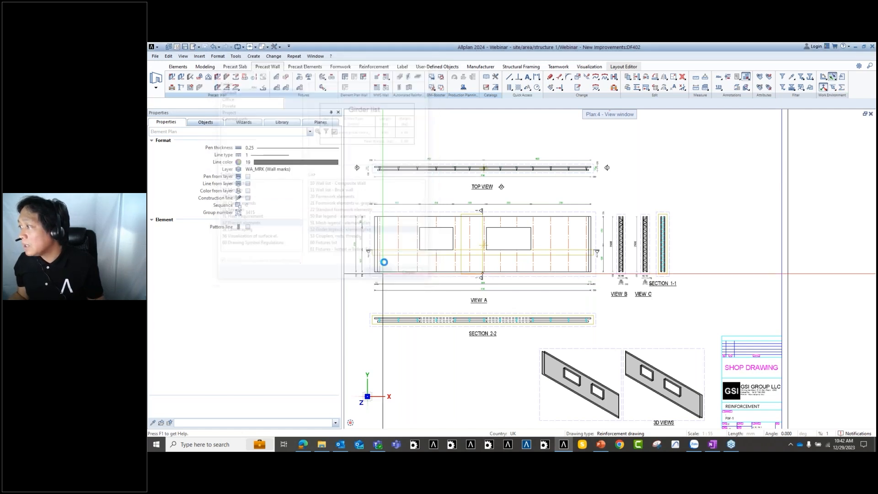
pyautogui.click(625, 193)
# Examine the placed girder list and the views of the wall on the reinforcement sheet.
pyautogui.scroll(5, 635, 192)
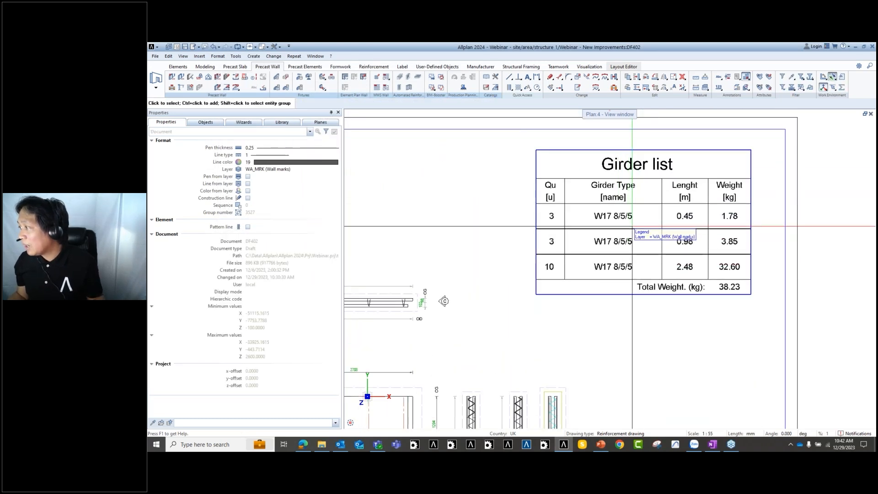
pyautogui.scroll(-5, 635, 229)
pyautogui.moveTo(406, 365); pyautogui.dragTo(525, 289, button='middle')
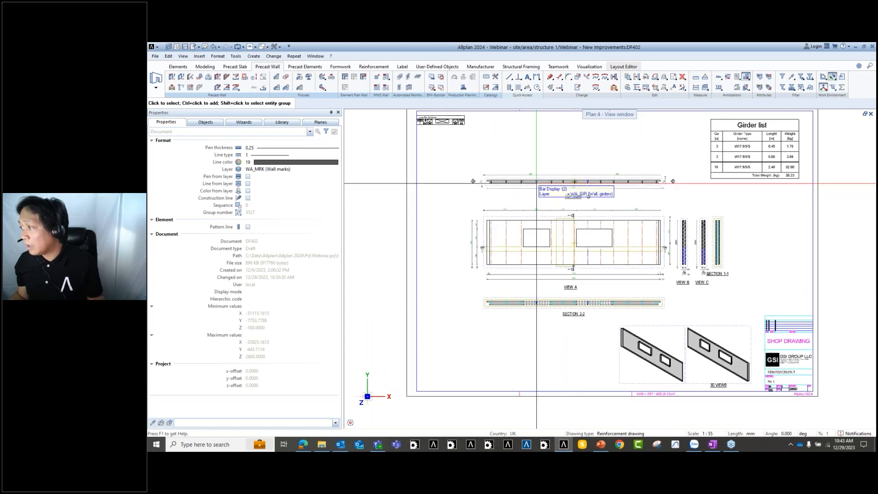
pyautogui.scroll(4, 690, 303)
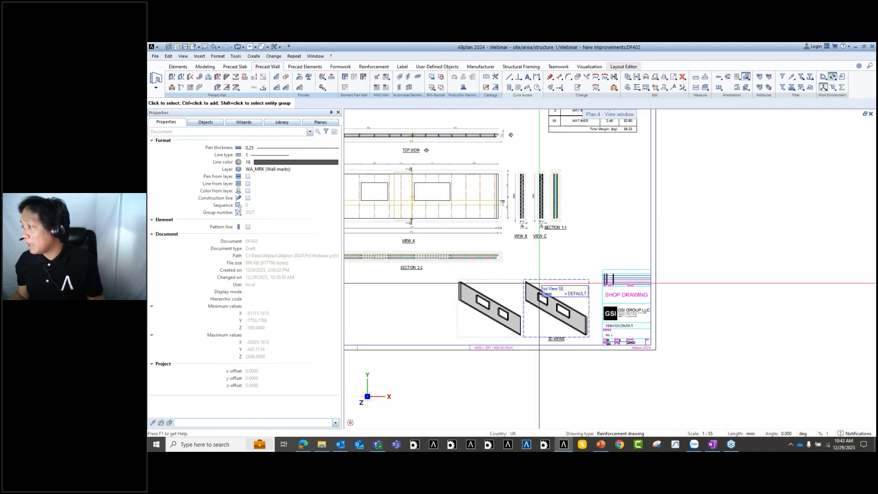
# Look over the reinforcement sheet and switch the element plan back to page 1, the concrete body sheet.
pyautogui.scroll(-4, 602, 341)
pyautogui.scroll(6, 425, 256)
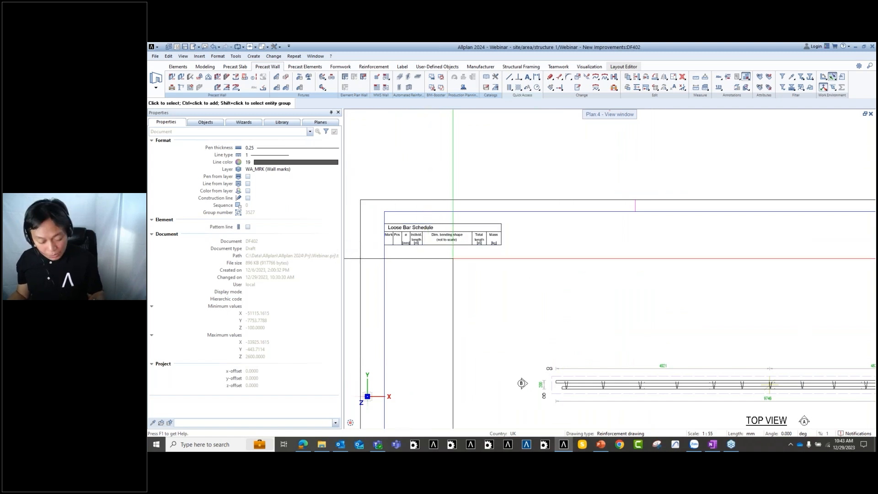
pyautogui.doubleClick(453, 258)
pyautogui.click(449, 151)
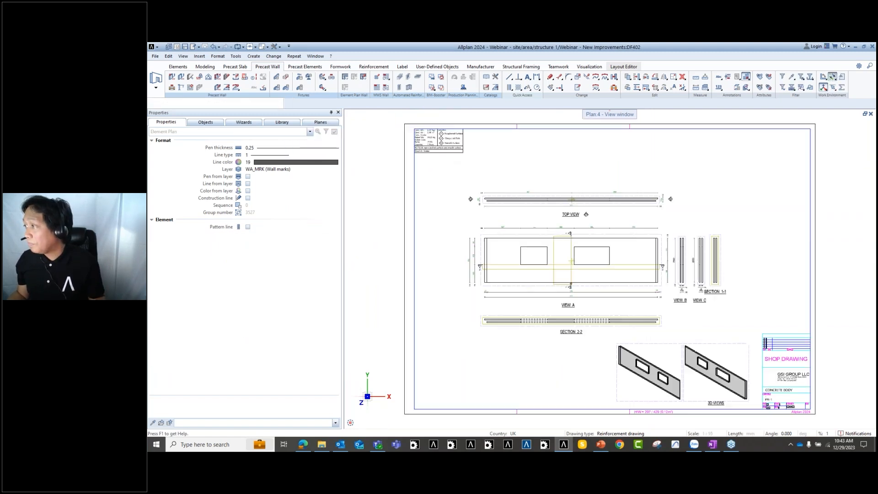
# Examine the legend block, wall views and title block on the concrete body sheet, and leave element plan editing.
pyautogui.scroll(5, 471, 260)
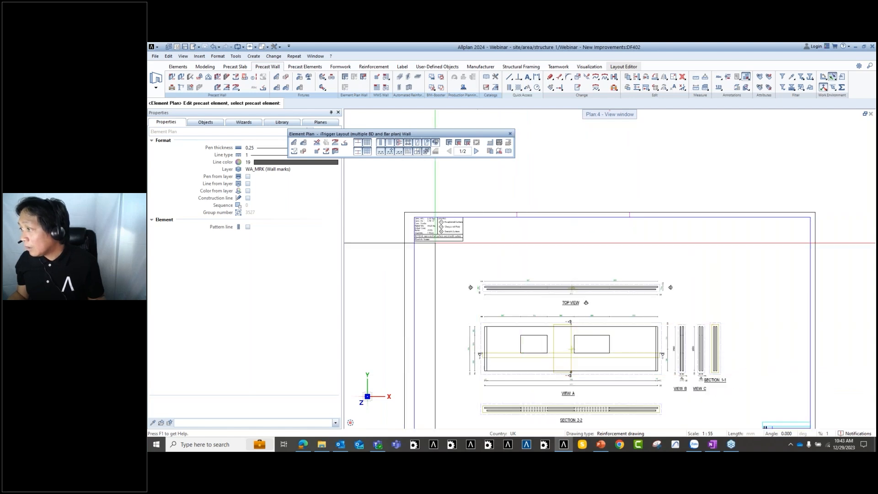
pyautogui.scroll(2, 420, 203)
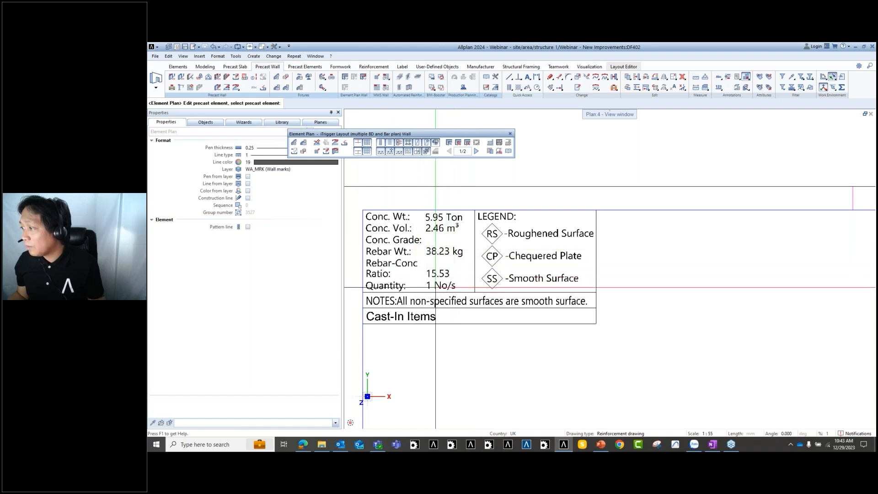
pyautogui.scroll(-8, 498, 293)
pyautogui.scroll(5, 498, 293)
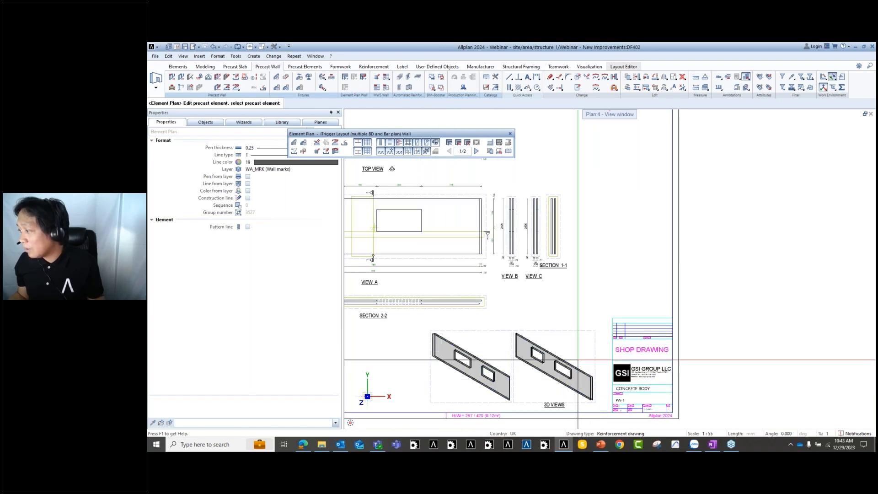
pyautogui.scroll(-2, 487, 199)
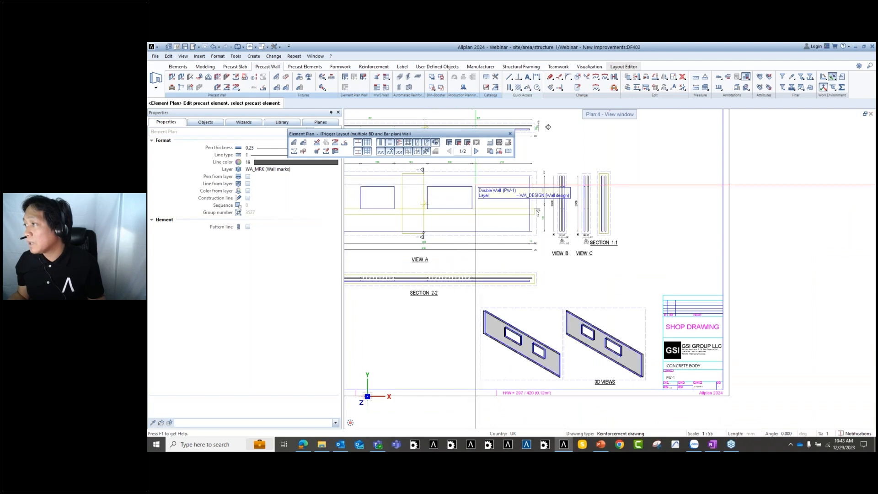
pyautogui.scroll(-2, 488, 200)
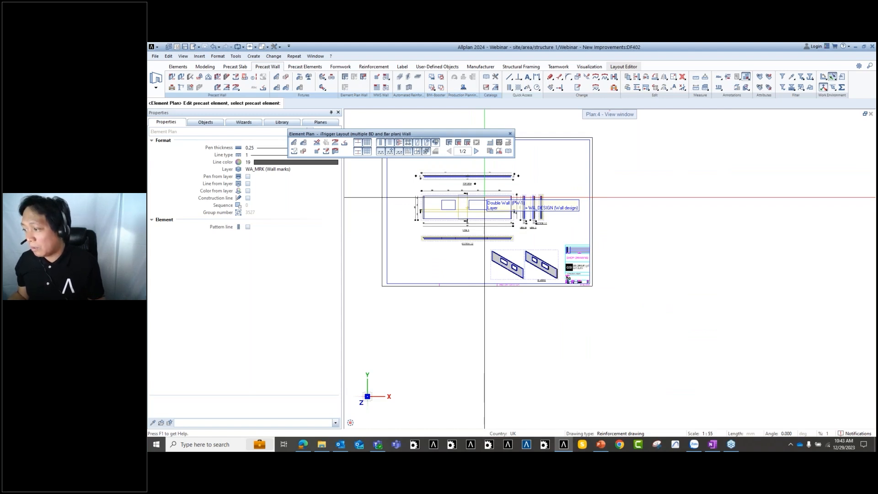
pyautogui.scroll(5, 484, 197)
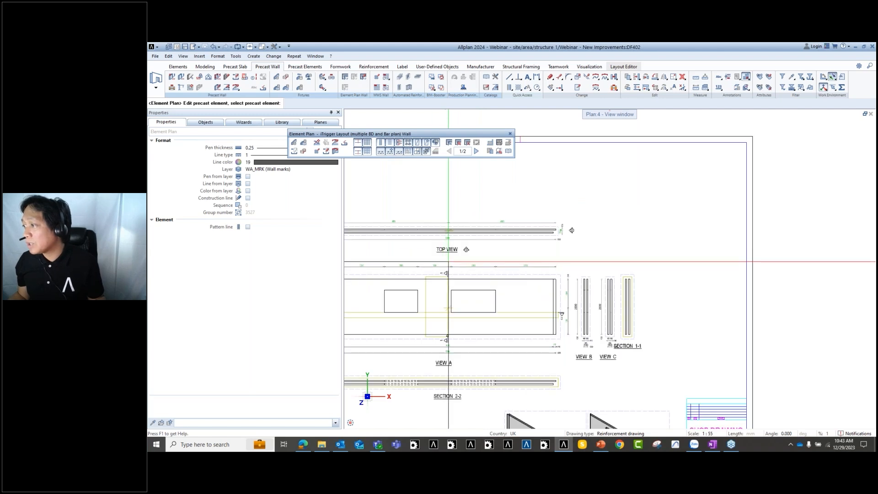
pyautogui.press('Escape')
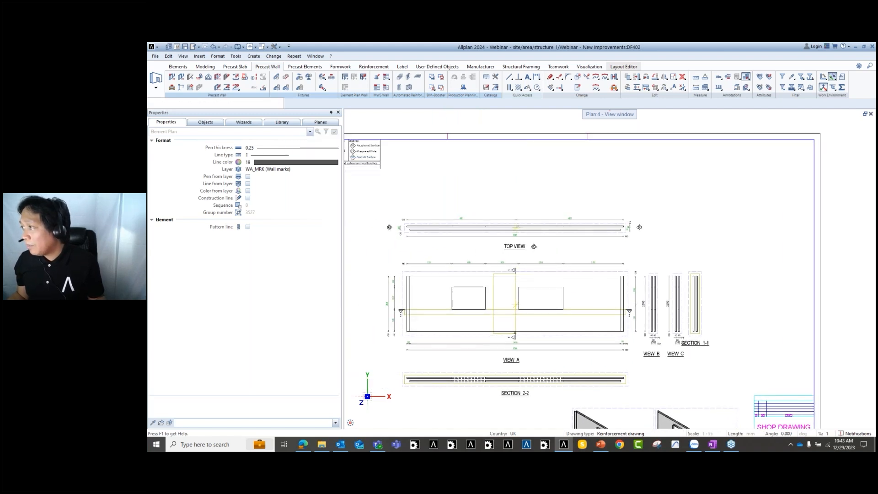
# Restore the tiled view windows, close the empty plan view and bring the wall into view in plan and perspective.
pyautogui.moveTo(516, 244)
pyautogui.mouseDown(button='middle')
pyautogui.moveTo(517, 229)
pyautogui.moveTo(497, 228)
pyautogui.moveTo(466, 246)
pyautogui.mouseUp(button='middle')
pyautogui.click(864, 114)
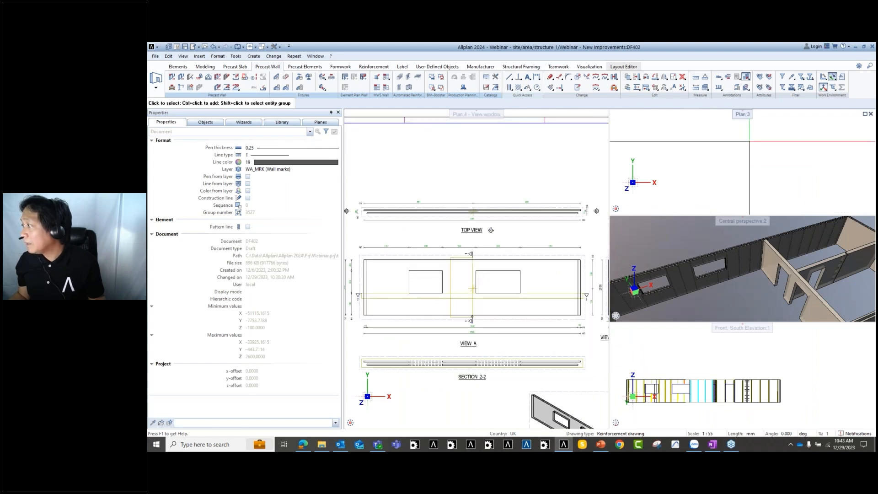
pyautogui.click(870, 114)
pyautogui.moveTo(726, 203); pyautogui.dragTo(801, 185, button='middle')
pyautogui.moveTo(396, 284); pyautogui.dragTo(414, 265, button='middle')
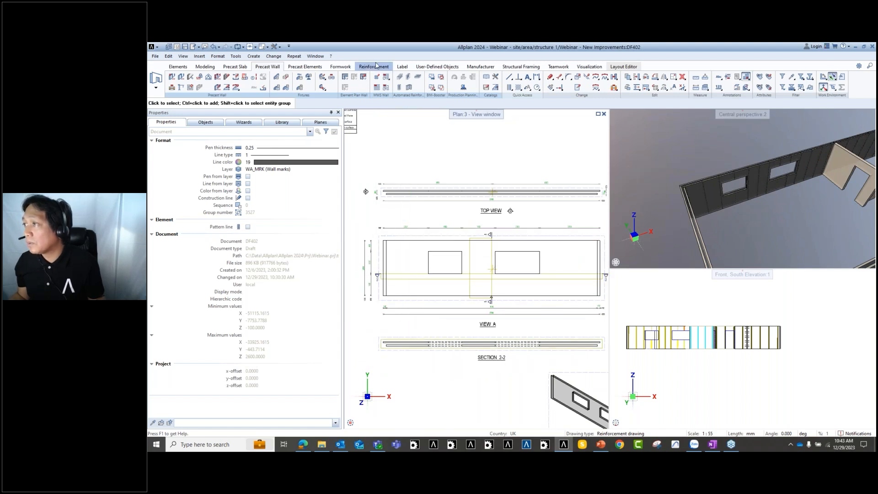
# Start placing a fixture and choose the M16x70 prop insert from the Webinar project's fixtures.
pyautogui.click(437, 66)
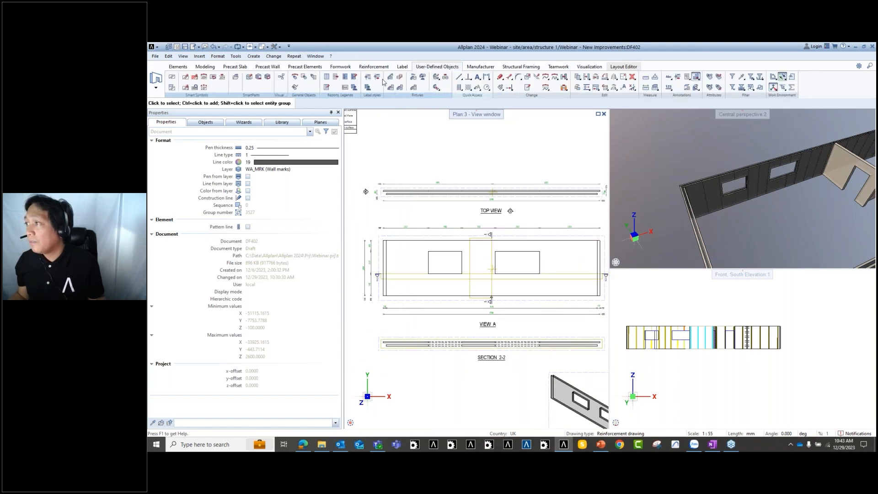
pyautogui.click(390, 77)
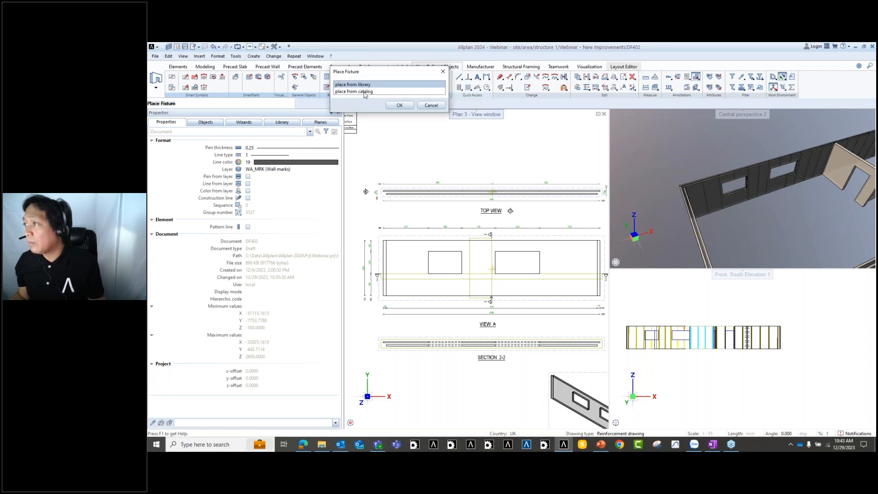
pyautogui.doubleClick(364, 93)
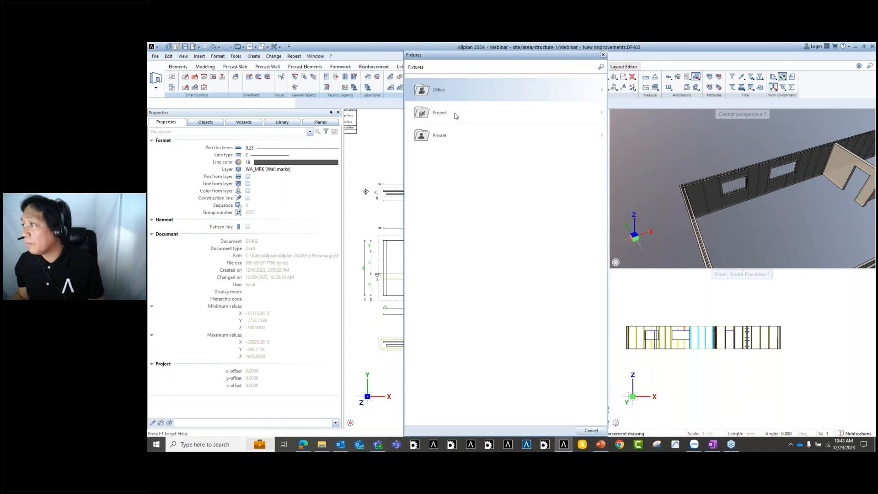
pyautogui.click(455, 114)
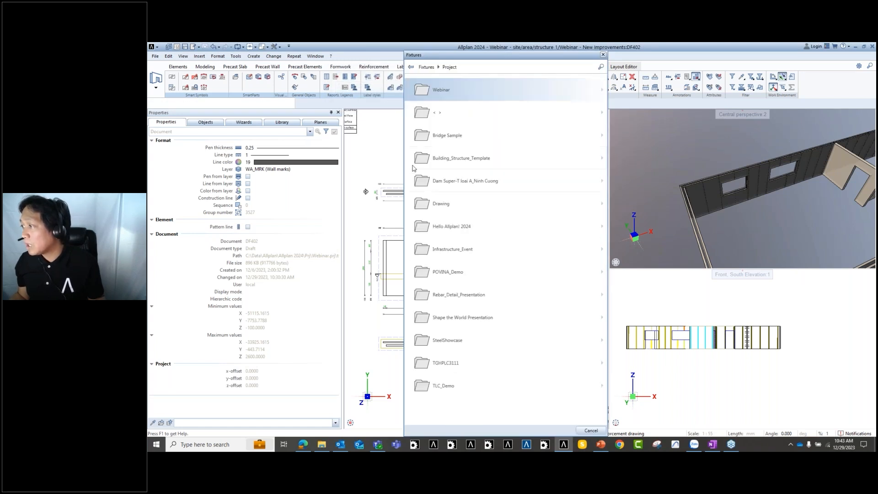
pyautogui.click(436, 91)
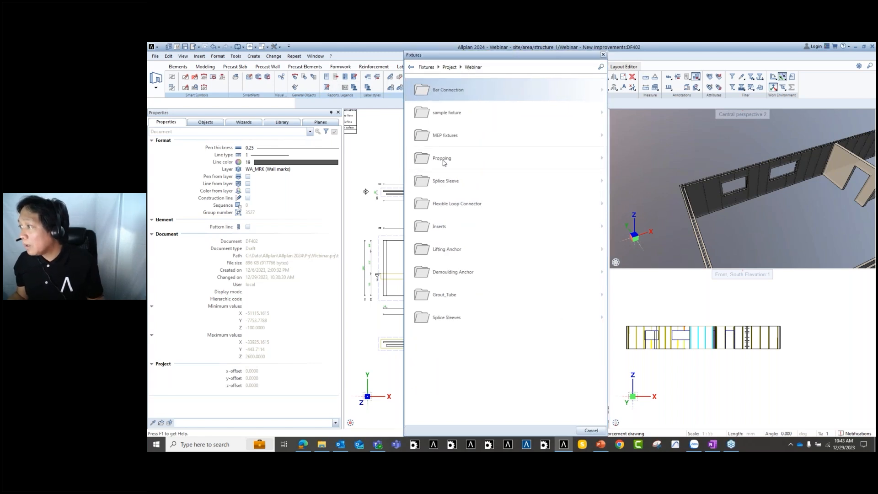
pyautogui.doubleClick(431, 219)
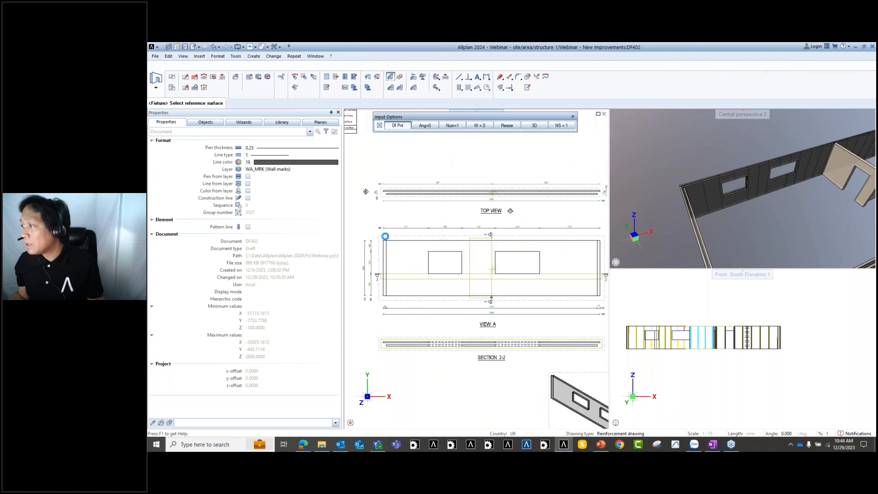
# Set NS to 0 and position the prop insert on the wall in the top view, about 1733 mm from its left end.
pyautogui.scroll(3, 428, 194)
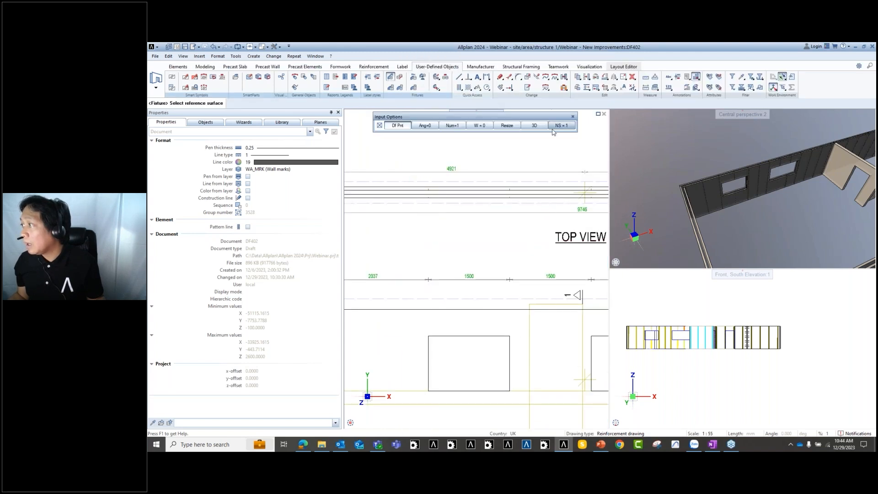
pyautogui.moveTo(641, 266)
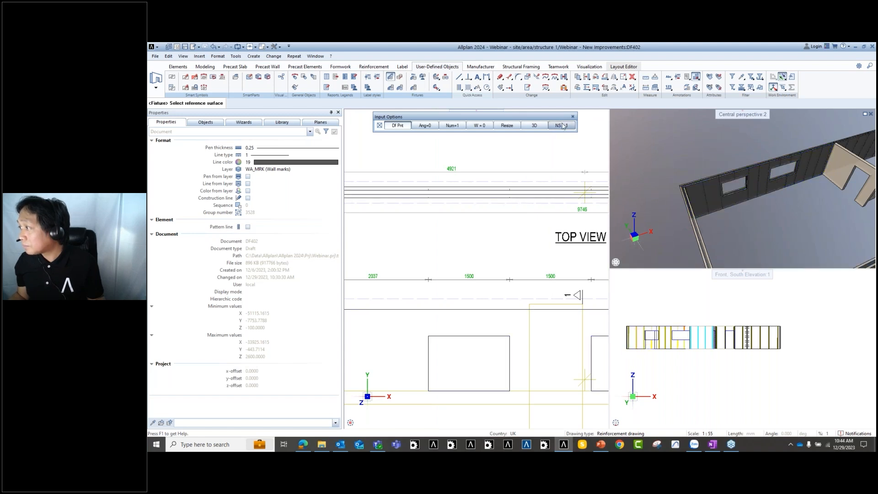
pyautogui.moveTo(434, 261); pyautogui.dragTo(468, 249, button='middle')
pyautogui.scroll(2, 445, 184)
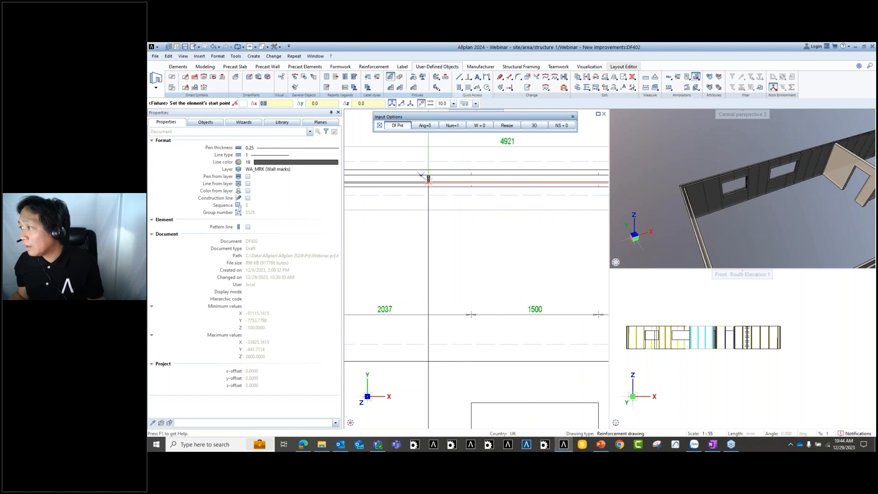
pyautogui.scroll(-4, 446, 247)
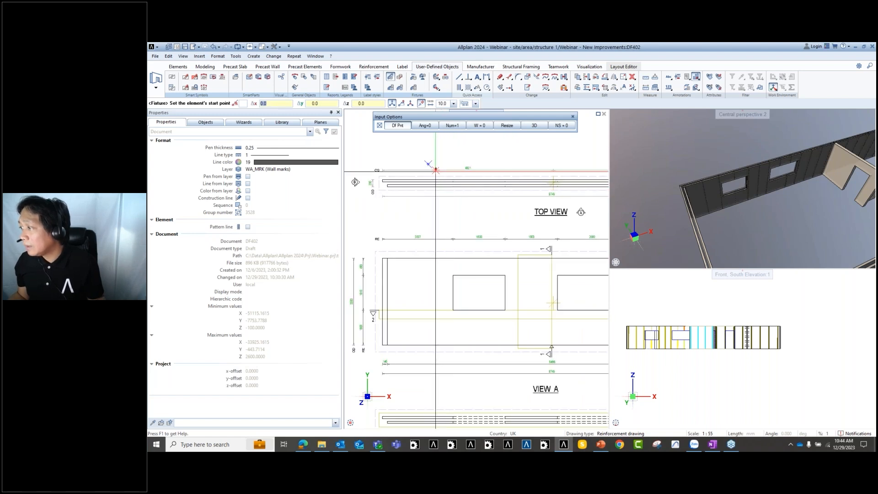
pyautogui.scroll(3, 443, 188)
pyautogui.press('Escape')
pyautogui.click(448, 199)
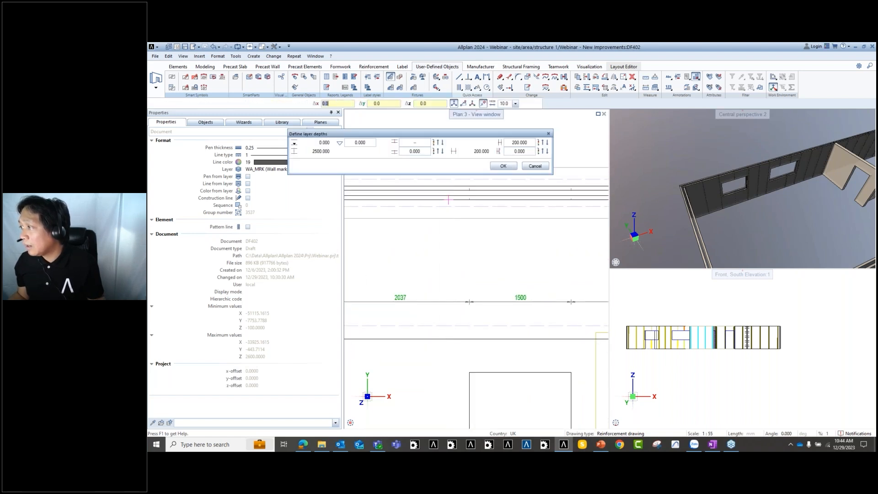
# Set the prop insert's bottom layer depth to 1000 mm and confirm the layer depths.
pyautogui.scroll(-3, 494, 182)
pyautogui.click(416, 151)
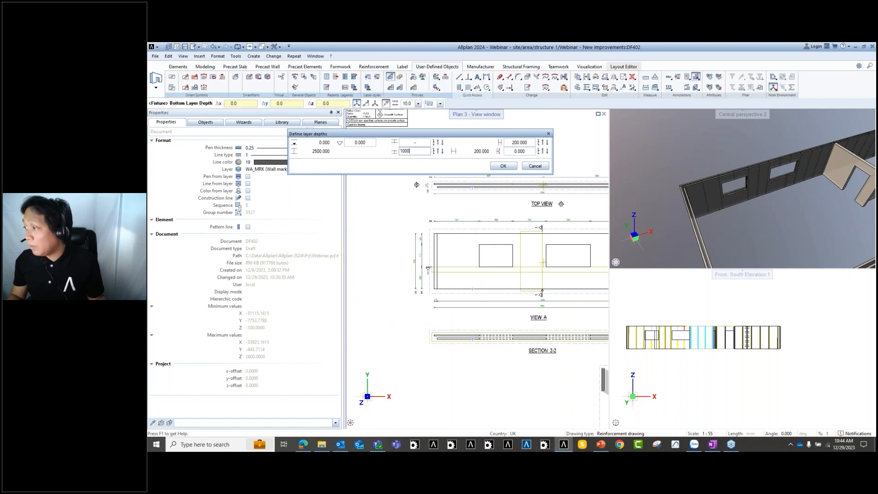
pyautogui.press('Return')
pyautogui.scroll(5, 477, 253)
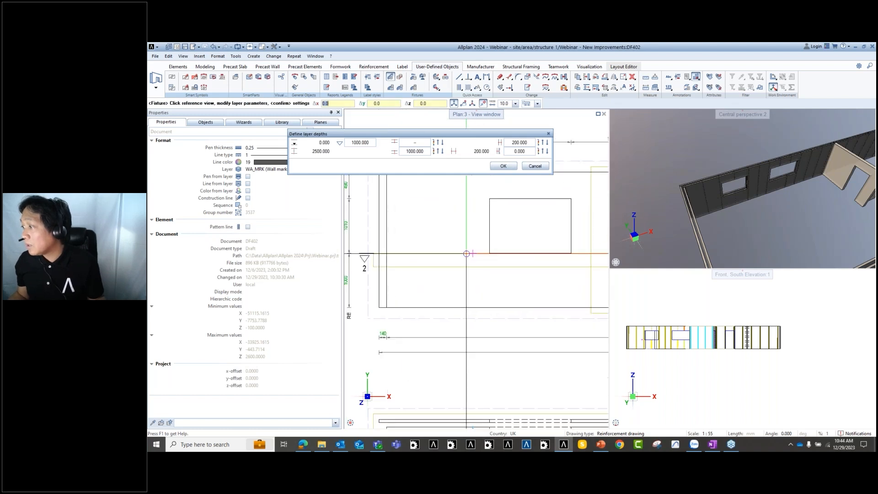
pyautogui.scroll(-4, 476, 253)
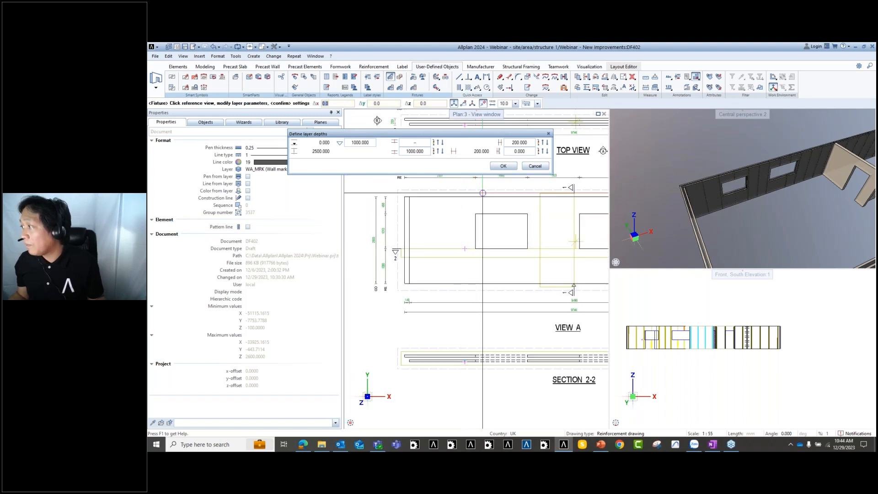
pyautogui.click(503, 166)
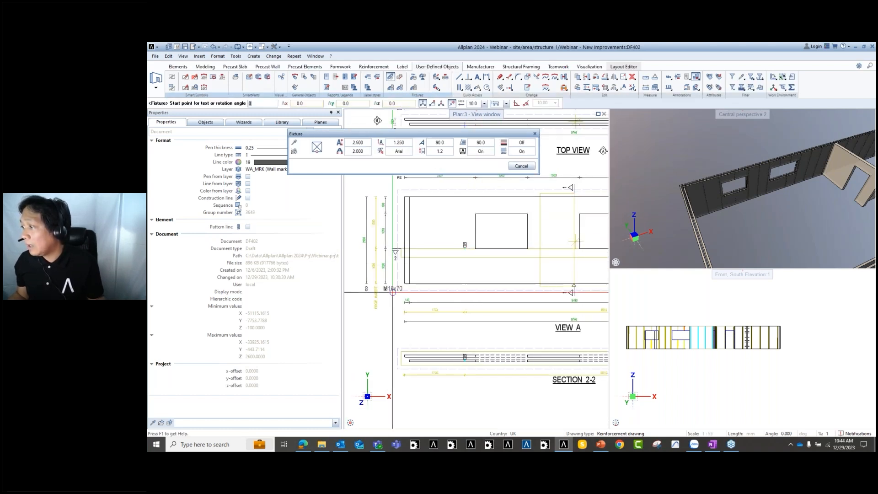
# Check the prop insert's dimensions and marks in the element plan and 3D view, and end fixture placement without positioning its label text.
pyautogui.scroll(3, 392, 291)
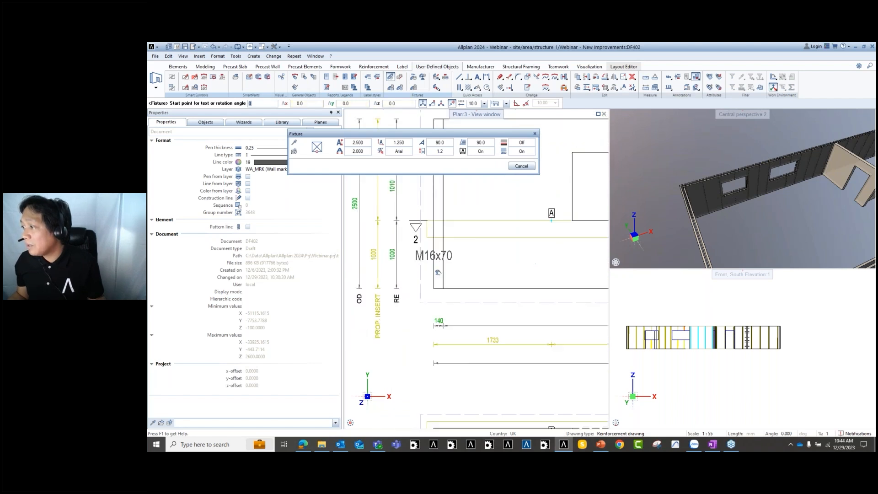
pyautogui.moveTo(438, 273); pyautogui.dragTo(440, 285, button='middle')
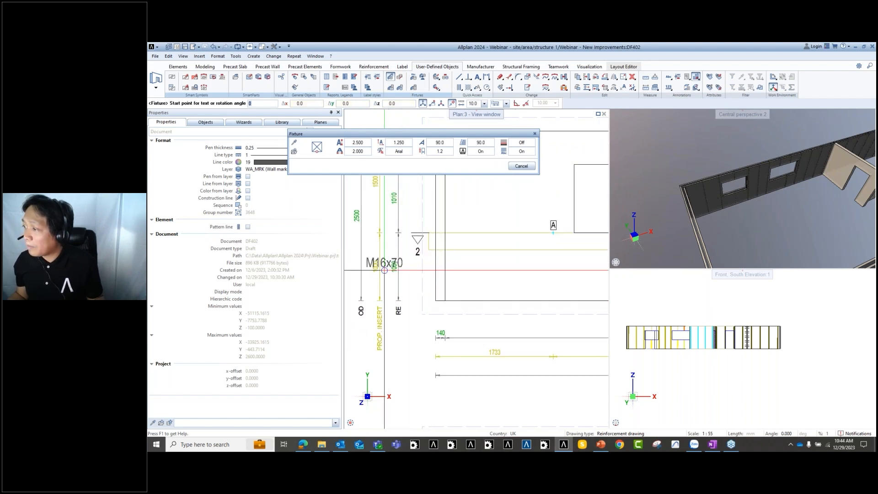
pyautogui.scroll(4, 549, 247)
pyautogui.scroll(-7, 426, 266)
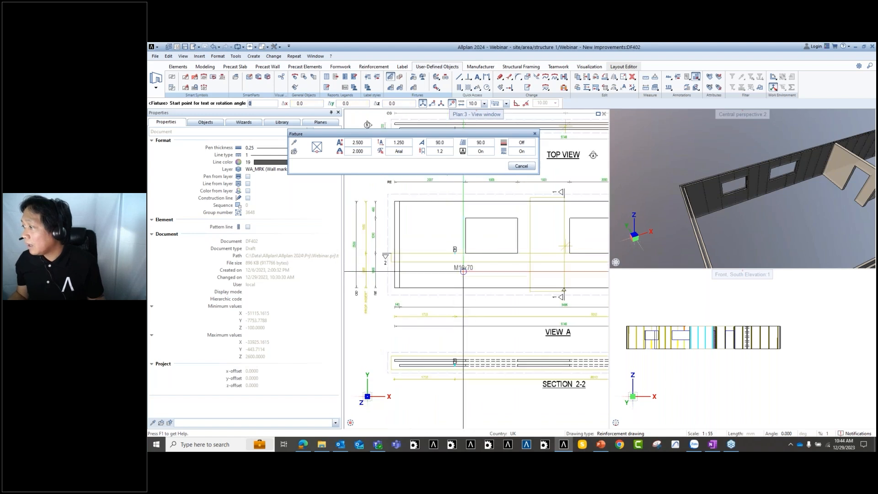
pyautogui.scroll(2, 745, 197)
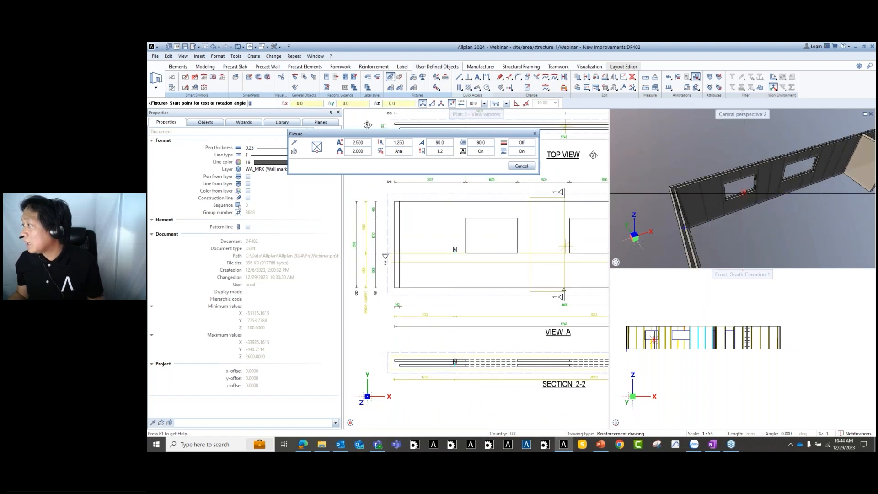
pyautogui.scroll(5, 743, 192)
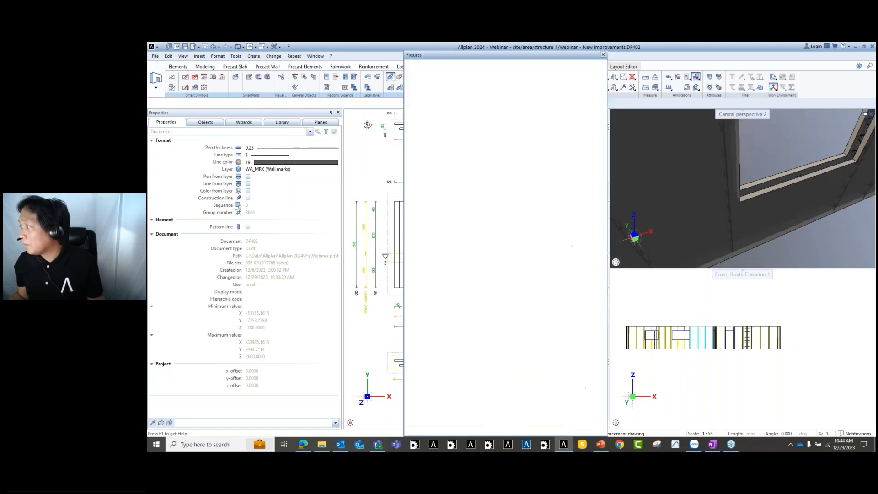
pyautogui.click(602, 432)
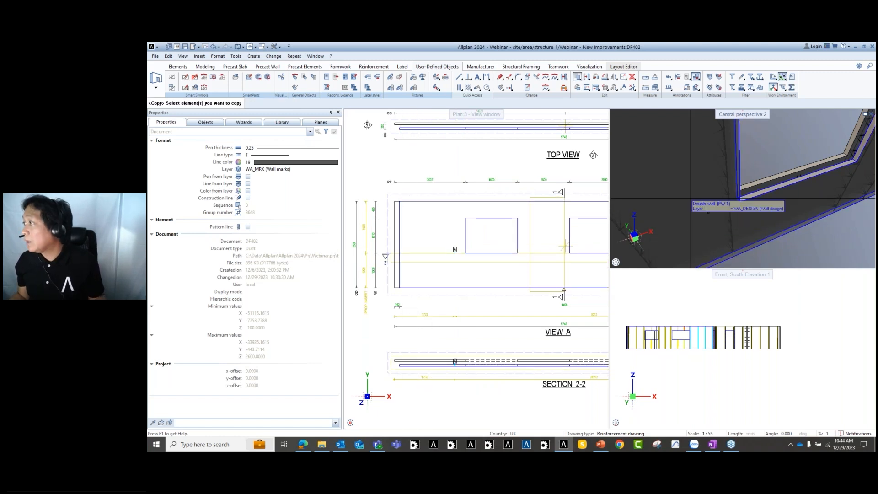
# Copy the prop insert on wall PW-1 to a second position directly above the original and end the copy command.
pyautogui.click(580, 80)
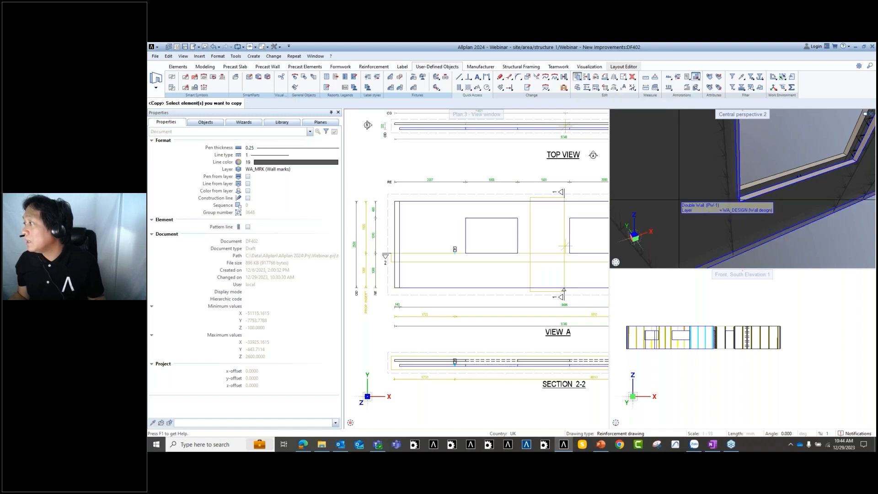
pyautogui.click(707, 211)
pyautogui.scroll(-3, 701, 199)
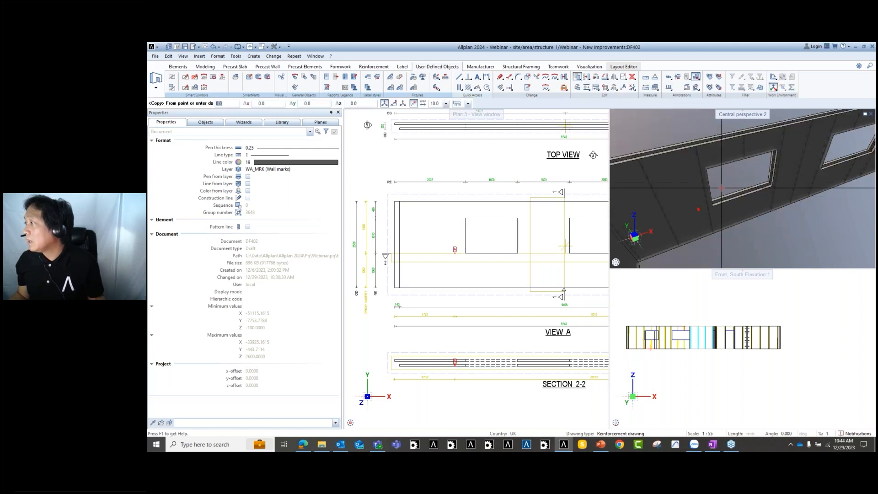
pyautogui.click(724, 238)
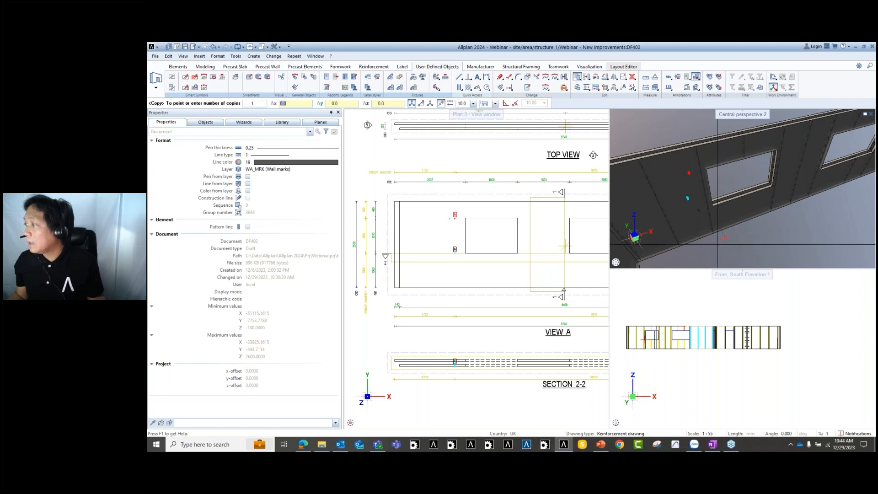
pyautogui.press('Escape')
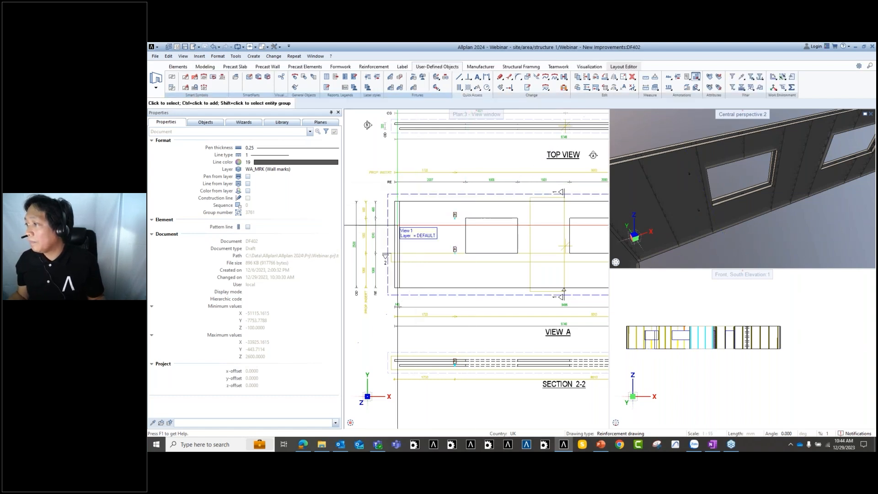
# Examine both prop inserts with their marks and dimensions on the element plan sheet and in the perspective view.
pyautogui.scroll(3, 398, 225)
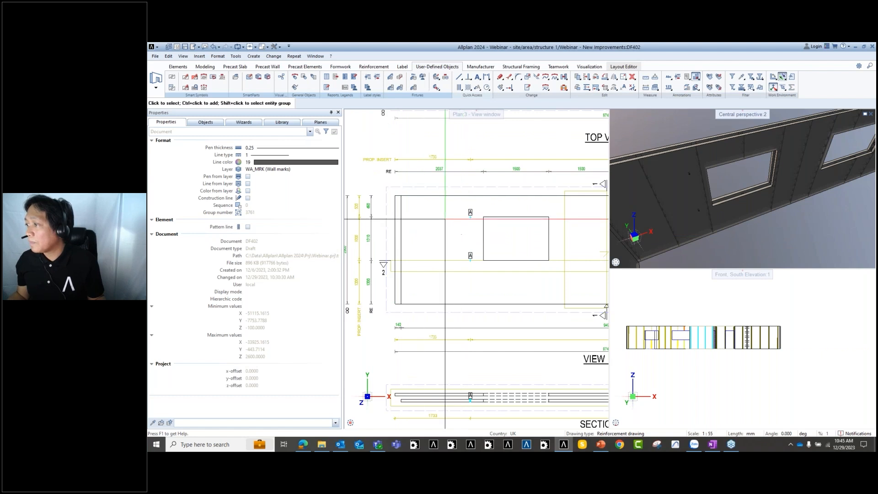
pyautogui.scroll(-4, 441, 223)
pyautogui.moveTo(520, 286)
pyautogui.mouseDown(button='middle')
pyautogui.moveTo(475, 266)
pyautogui.moveTo(497, 277)
pyautogui.mouseUp(button='middle')
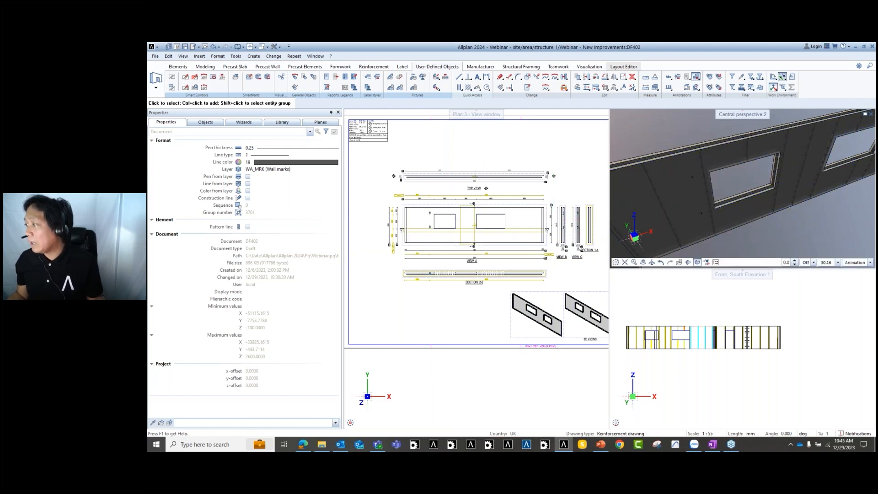
pyautogui.scroll(3, 706, 167)
pyautogui.scroll(-2, 700, 183)
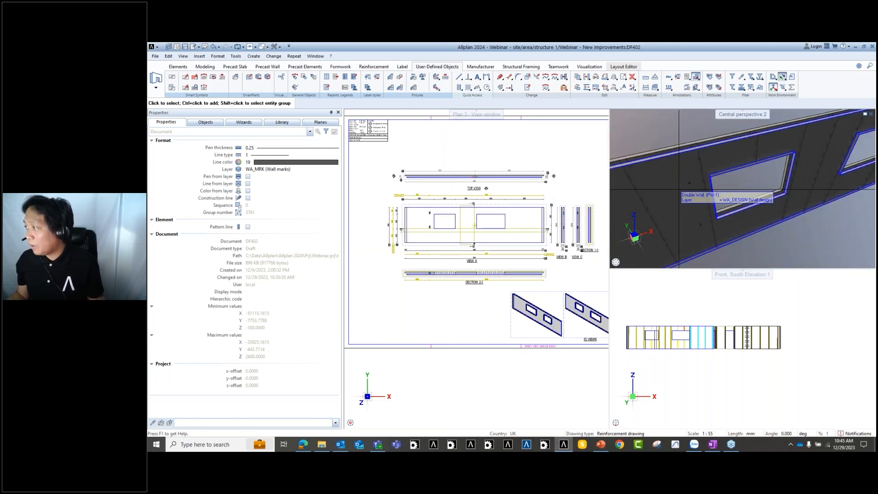
pyautogui.moveTo(577, 269); pyautogui.dragTo(545, 271, button='middle')
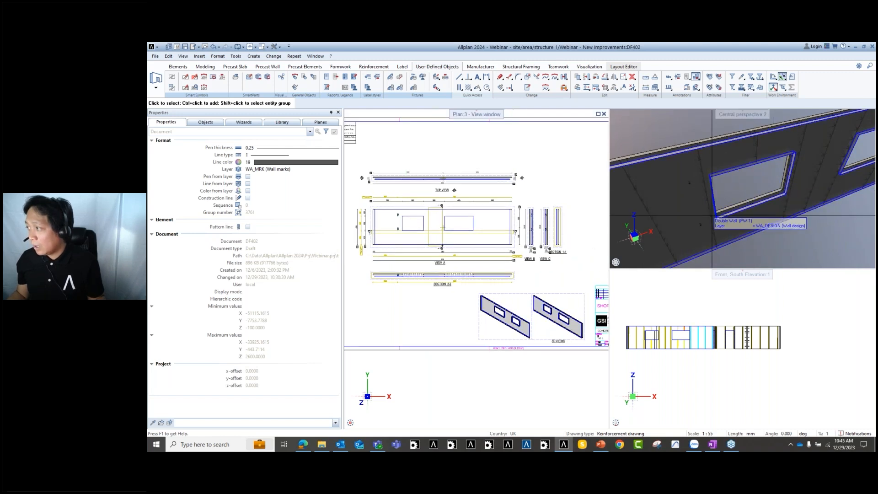
pyautogui.moveTo(681, 346); pyautogui.dragTo(701, 345, button='middle')
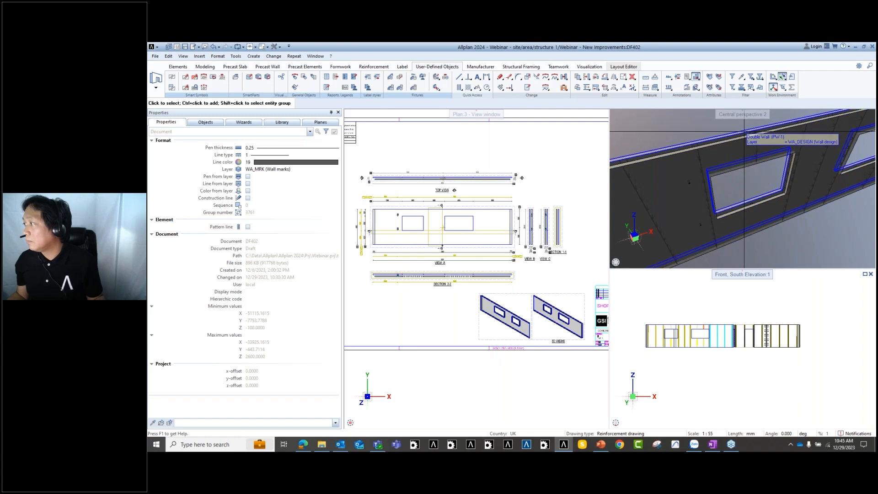
pyautogui.moveTo(514, 258); pyautogui.dragTo(519, 266, button='middle')
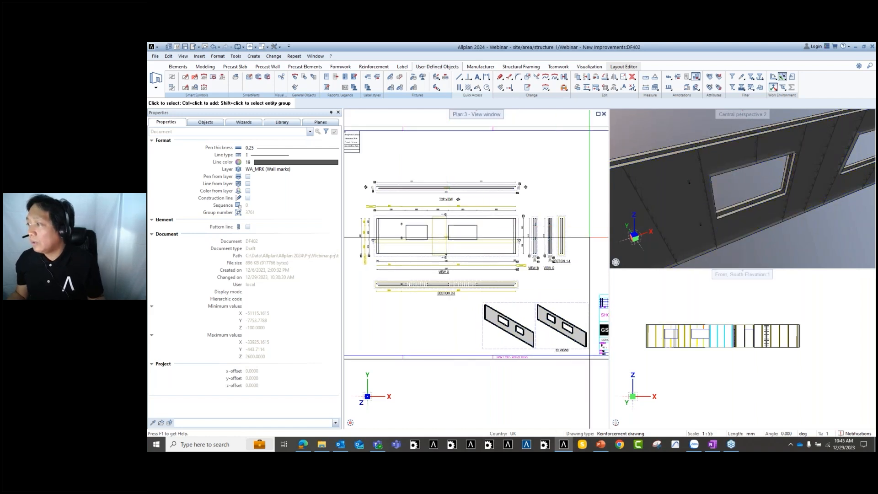
pyautogui.moveTo(685, 215); pyautogui.dragTo(691, 208, button='middle')
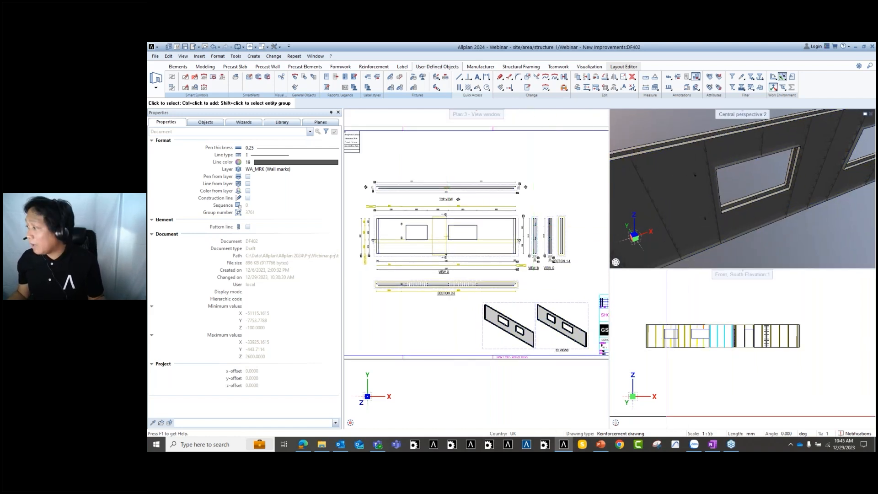
# Switch the elevation view to plan, move PW-1's left window opening along the wall toward the other opening, and close the error report.
pyautogui.click(626, 406)
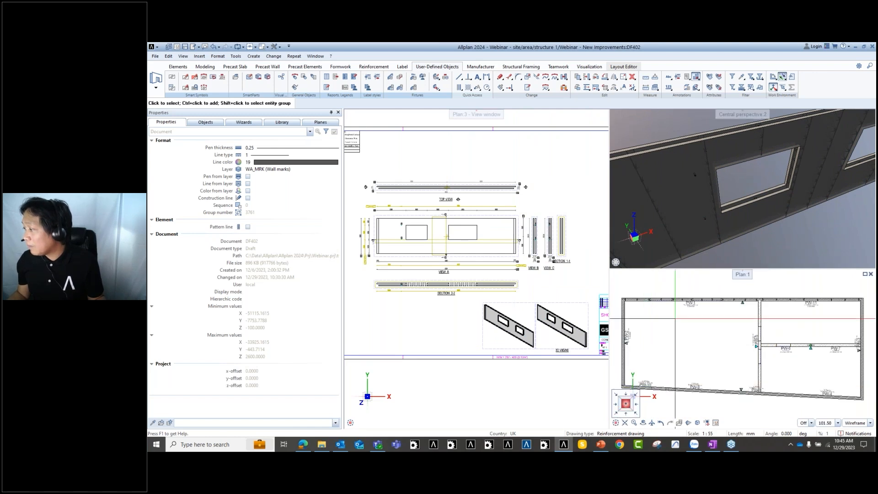
pyautogui.scroll(8, 733, 371)
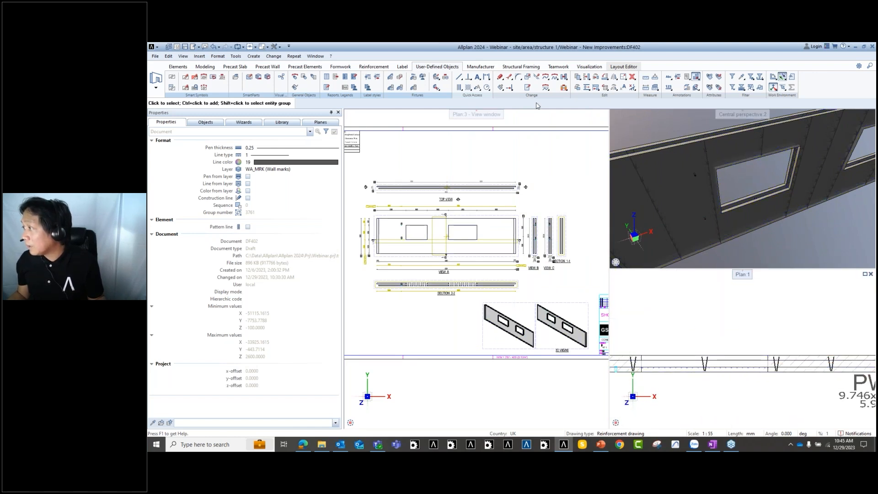
pyautogui.click(587, 77)
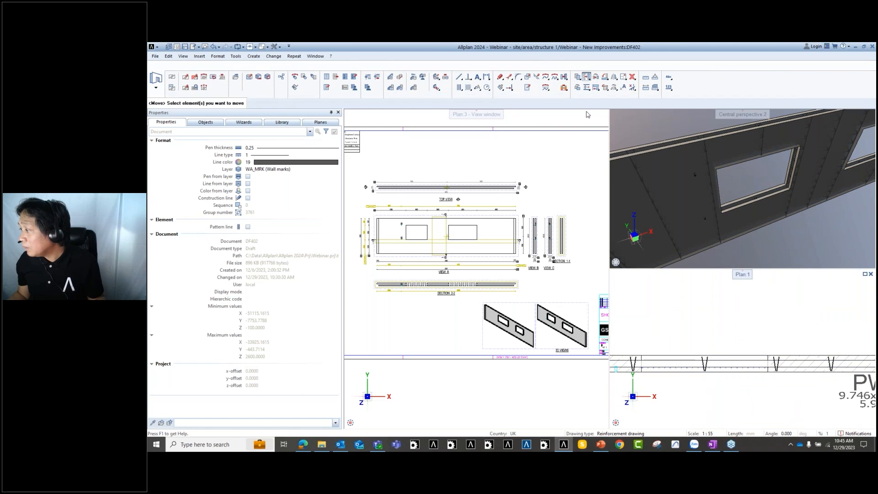
pyautogui.scroll(2, 745, 370)
pyautogui.click(745, 370)
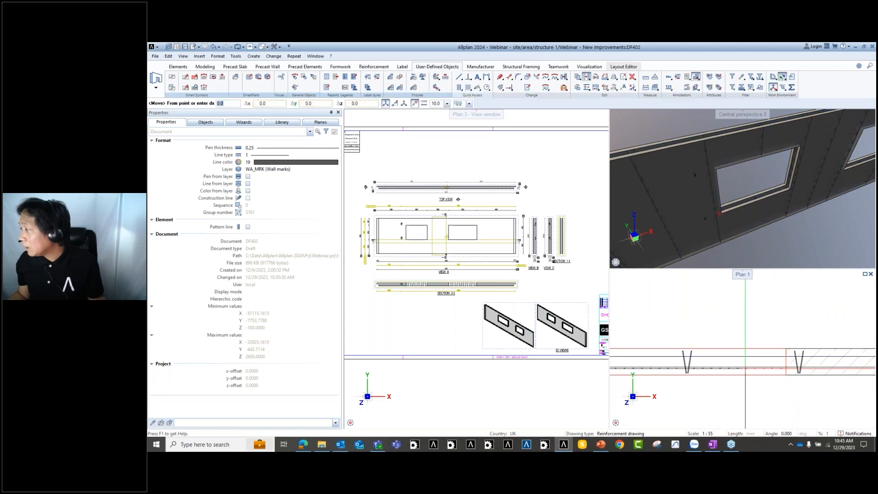
pyautogui.click(745, 368)
pyautogui.scroll(-3, 745, 368)
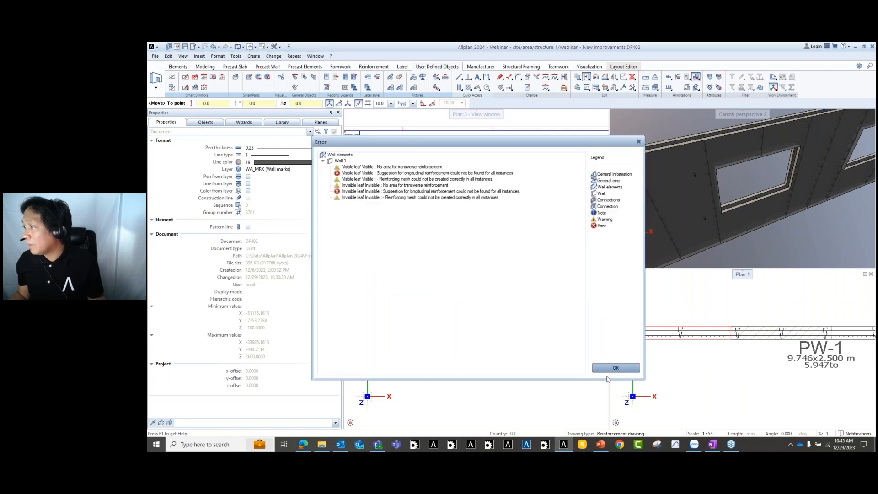
pyautogui.click(615, 368)
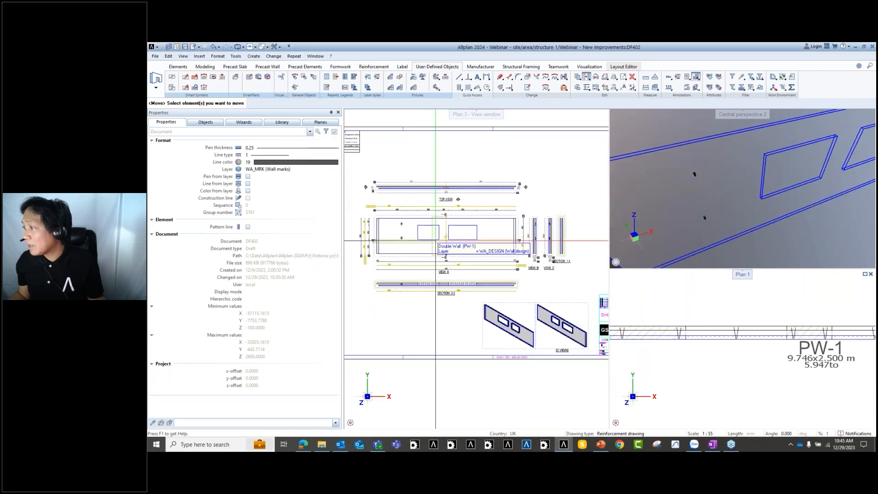
# Examine PW-1's updated element plan sheet, end the move command, and review the overall wall layout in a single plan view.
pyautogui.moveTo(470, 264); pyautogui.dragTo(455, 251, button='middle')
pyautogui.scroll(-3, 455, 251)
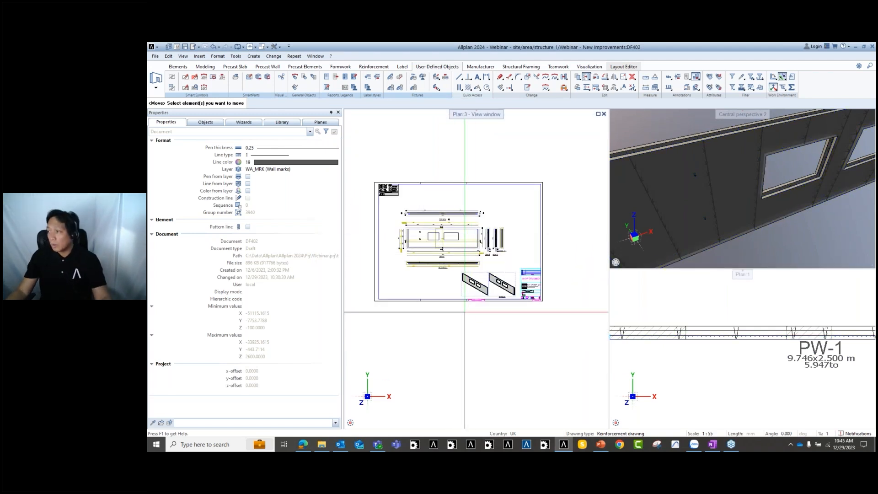
pyautogui.moveTo(471, 360)
pyautogui.mouseDown(button='middle')
pyautogui.moveTo(481, 366)
pyautogui.moveTo(449, 376)
pyautogui.mouseUp(button='middle')
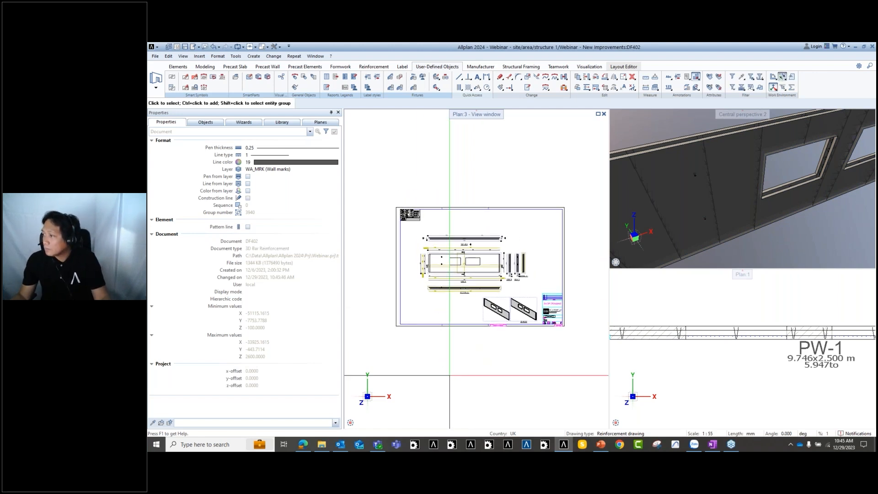
pyautogui.hotkey('ctrl', 'shift', '1')
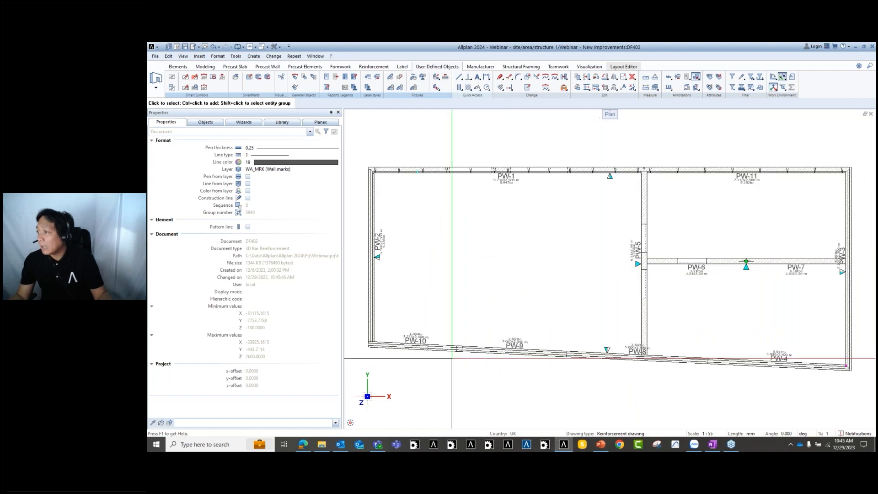
pyautogui.moveTo(624, 308); pyautogui.dragTo(602, 300, button='middle')
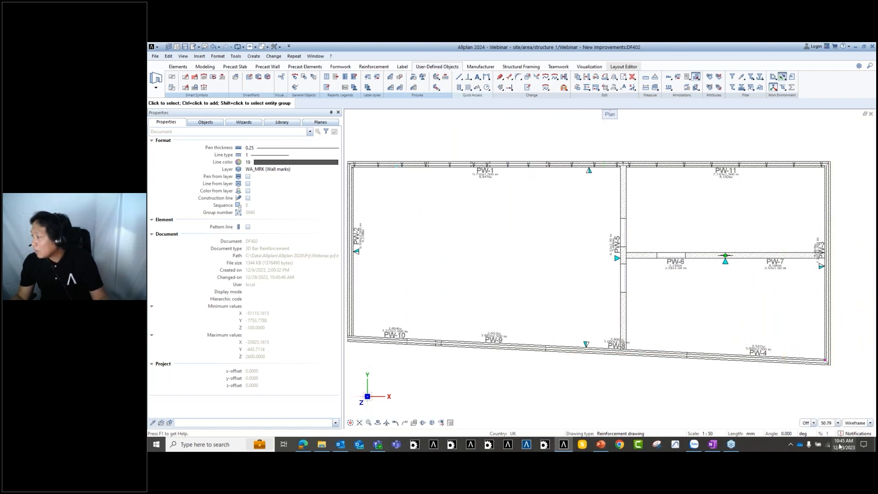
pyautogui.moveTo(480, 256); pyautogui.dragTo(528, 263, button='middle')
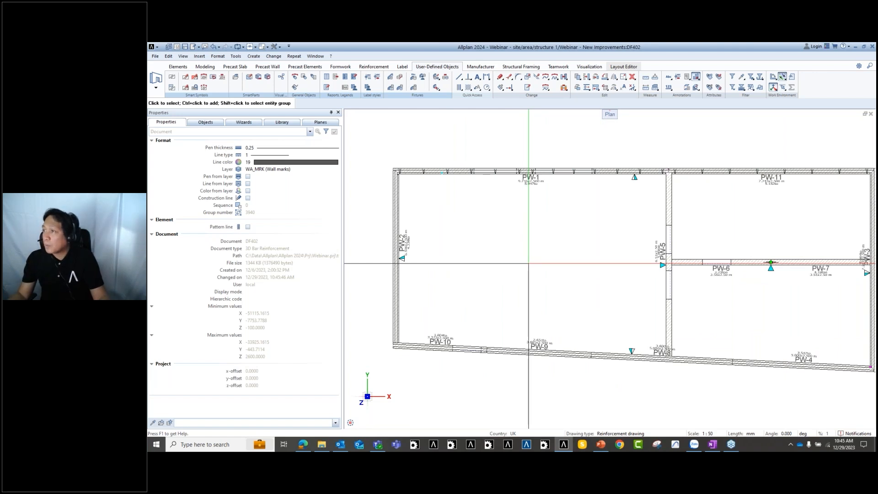
pyautogui.moveTo(572, 298); pyautogui.dragTo(530, 280, button='middle')
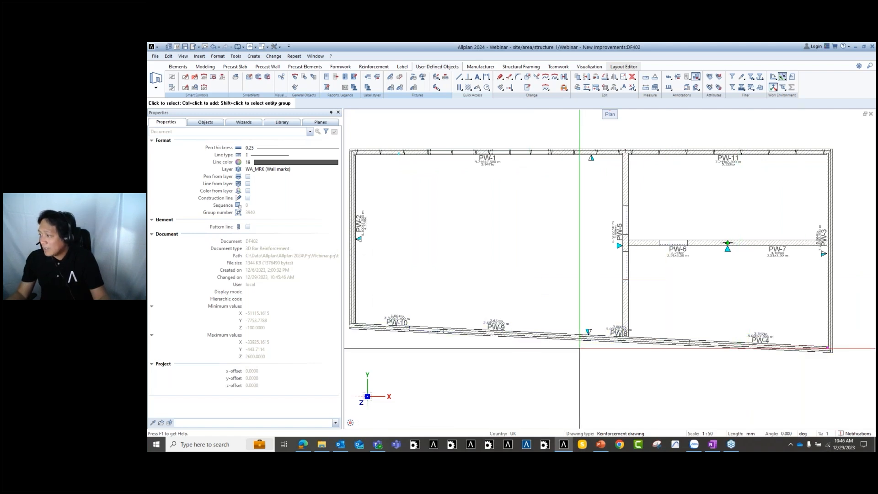
pyautogui.moveTo(591, 358); pyautogui.dragTo(600, 367, button='middle')
pyautogui.moveTo(541, 383); pyautogui.dragTo(543, 336, button='middle')
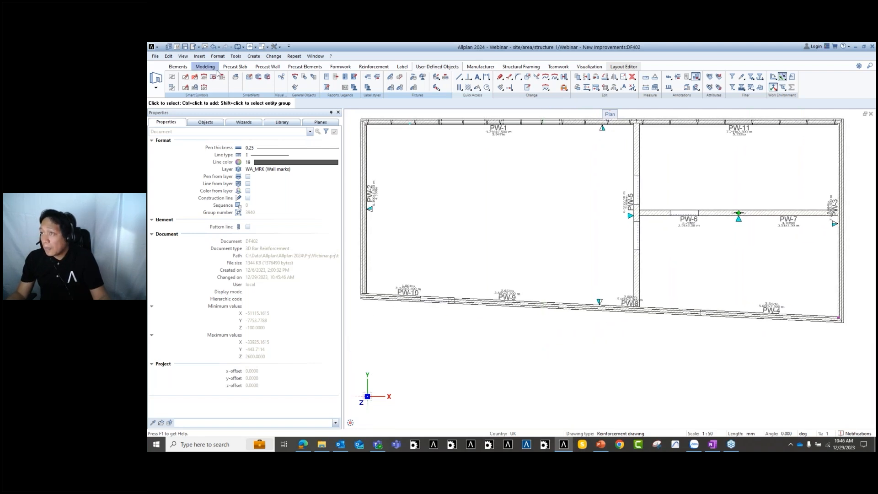
# Bring up the precast wall tools, open drawing file 403 from the building structure, and orbit its wall in the perspective view.
pyautogui.click(268, 66)
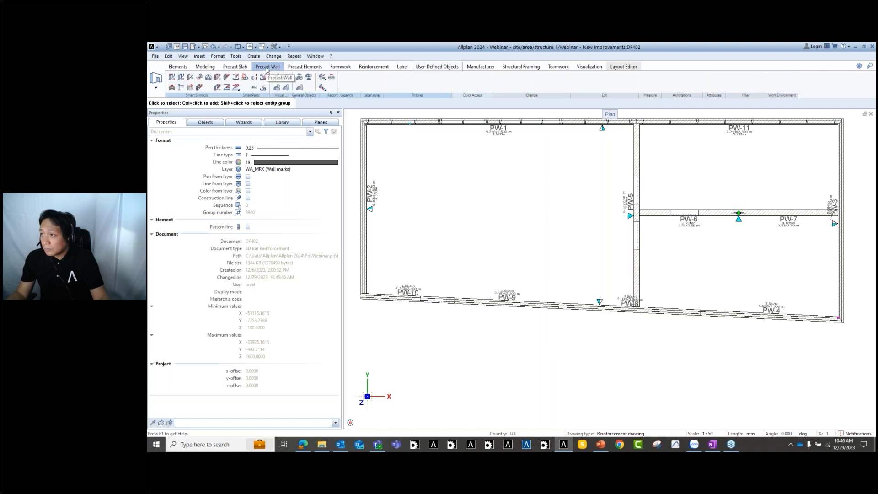
pyautogui.moveTo(579, 350); pyautogui.dragTo(571, 287, button='middle')
pyautogui.scroll(-4, 571, 287)
pyautogui.doubleClick(539, 315)
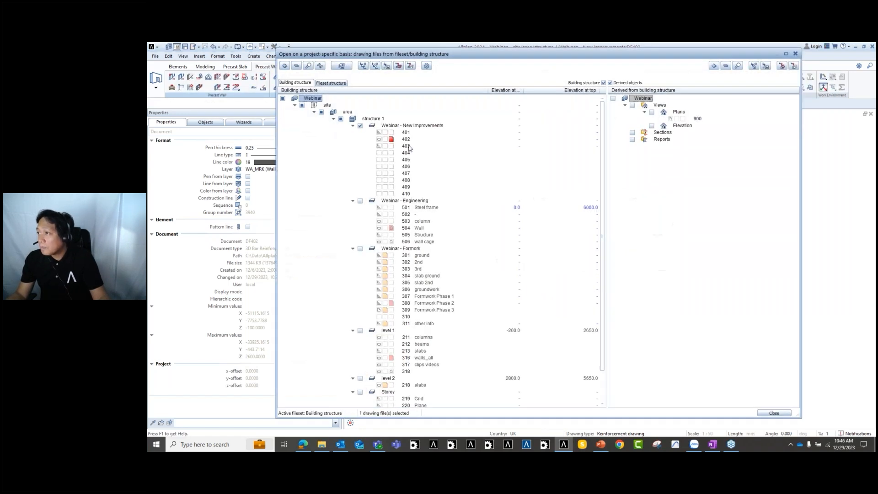
pyautogui.doubleClick(406, 146)
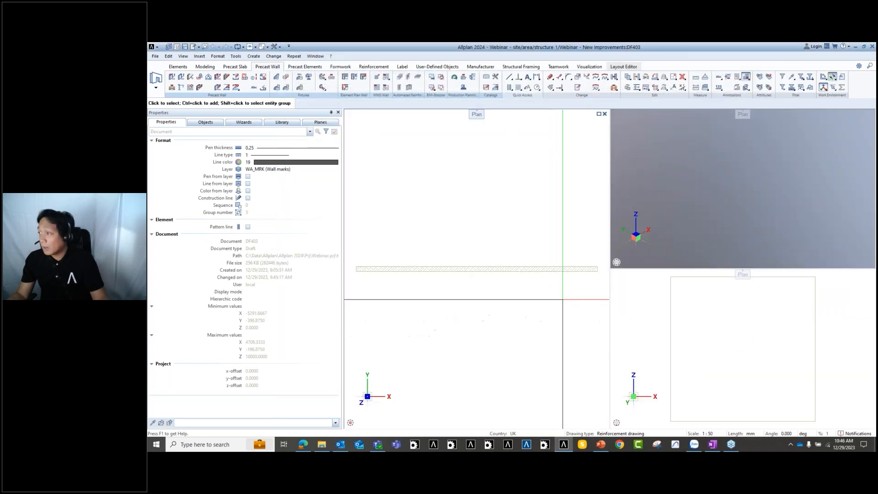
pyautogui.keyDown('ctrl'); pyautogui.moveTo(688, 176); pyautogui.dragTo(757, 204); pyautogui.keyUp('ctrl')
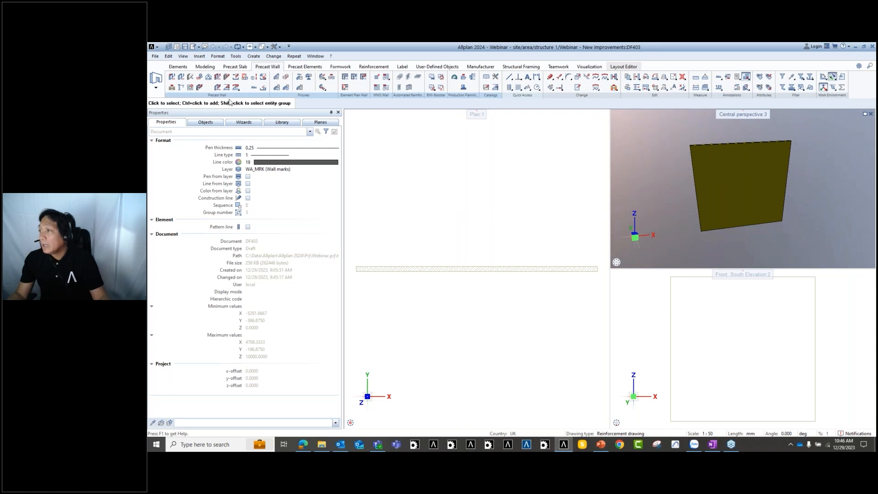
# Design the architectural wall as a precast element of type Double wall and close the error report.
pyautogui.click(172, 77)
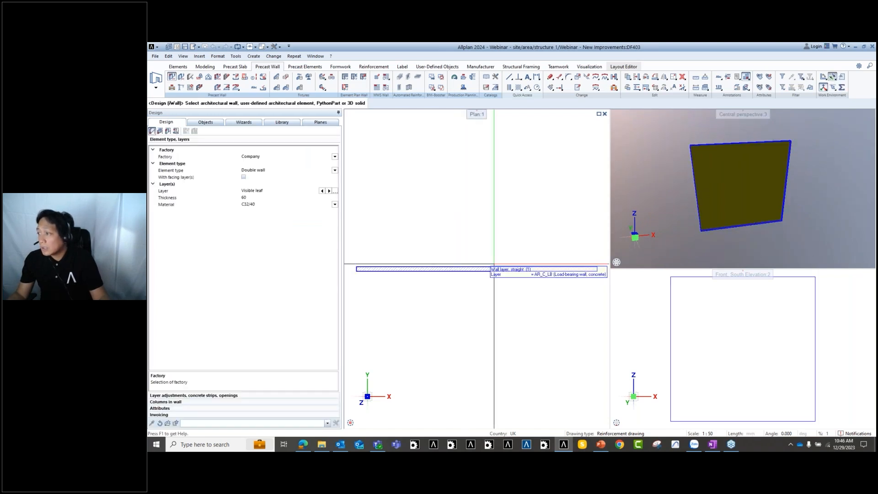
pyautogui.click(472, 283)
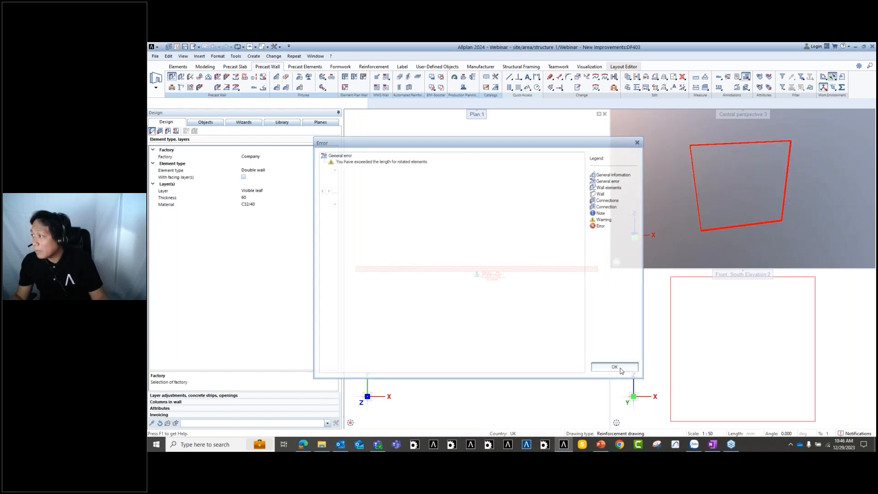
pyautogui.click(621, 369)
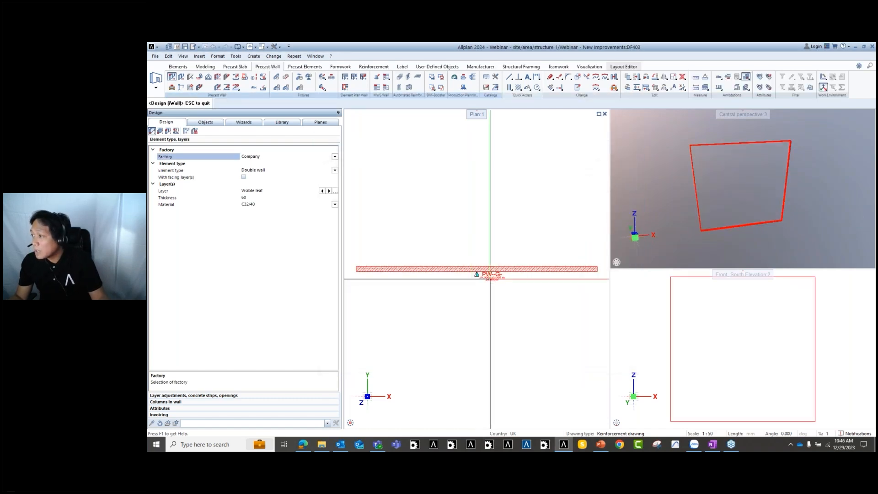
# Divide the double wall's height with the Same height option, using a 2500 mm element height and the Gerade joint section.
pyautogui.click(168, 131)
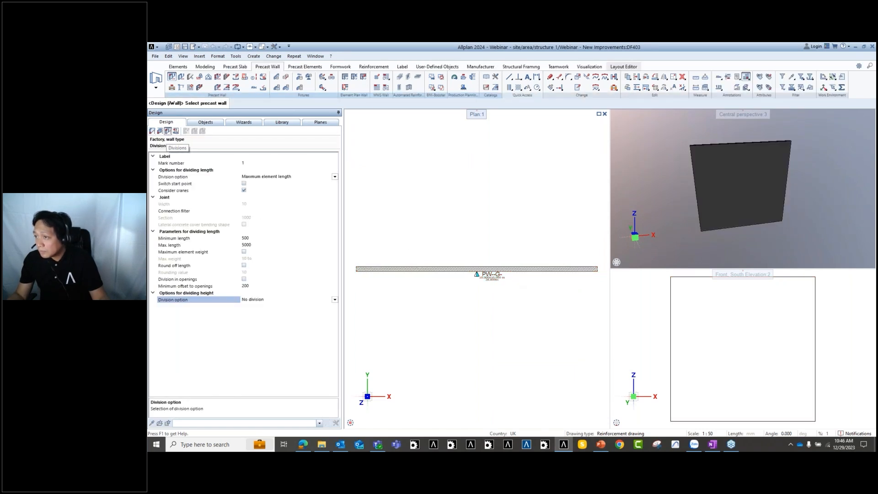
pyautogui.click(153, 132)
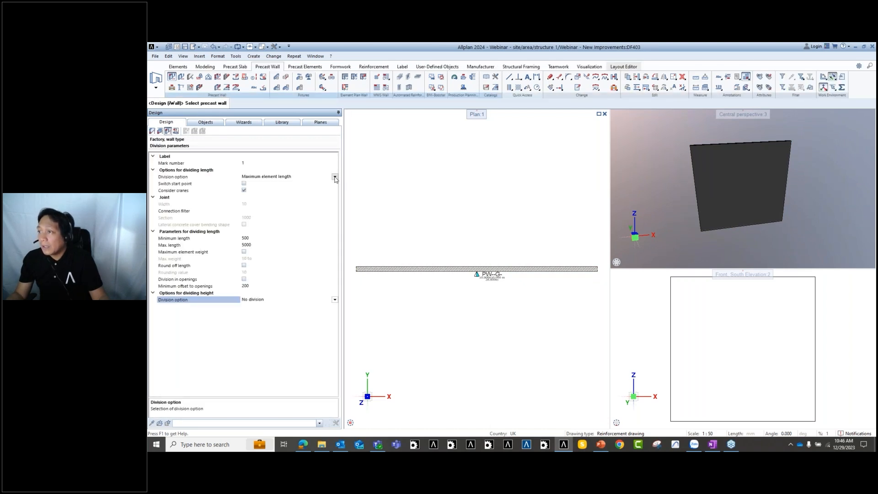
pyautogui.click(335, 300)
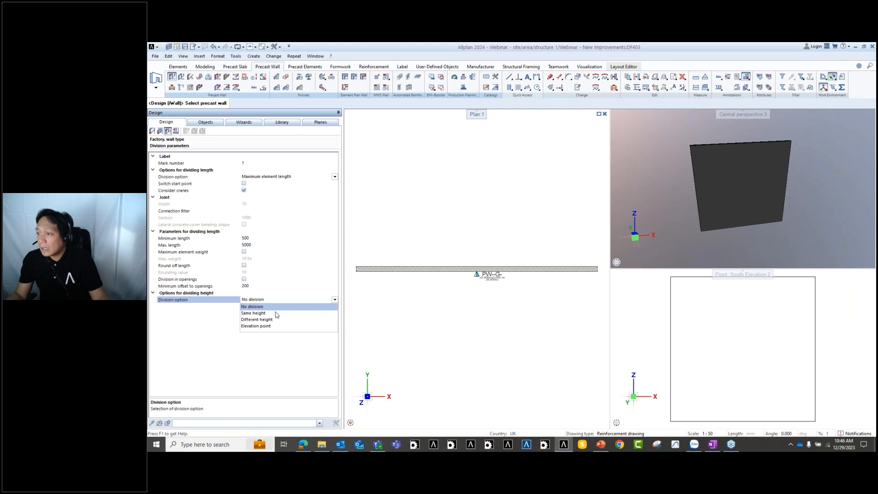
pyautogui.click(276, 314)
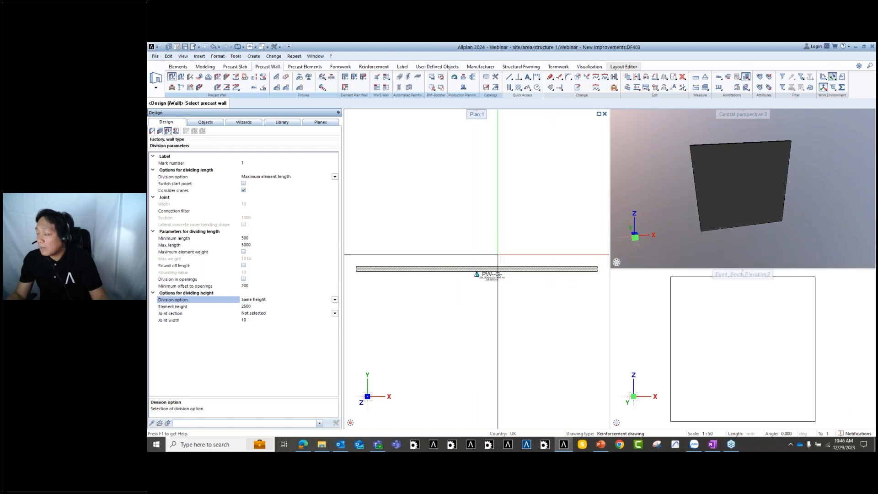
pyautogui.moveTo(503, 253); pyautogui.dragTo(418, 311)
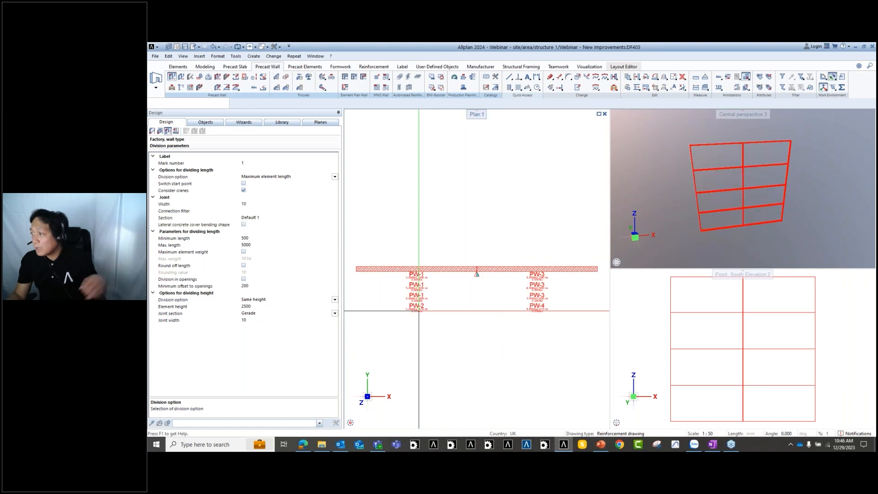
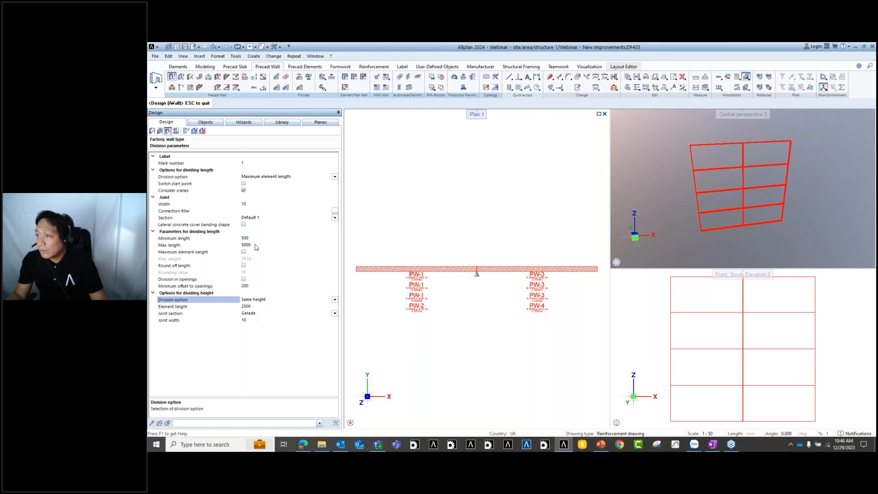
# Change the wall's length division to Equal element length with a maximum length of 3000 mm and end the design command.
pyautogui.click(335, 177)
pyautogui.click(265, 196)
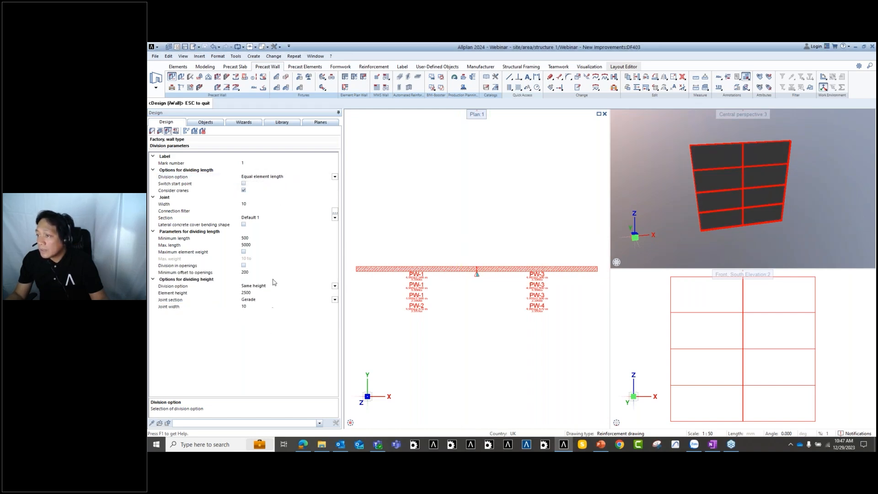
pyautogui.click(257, 247)
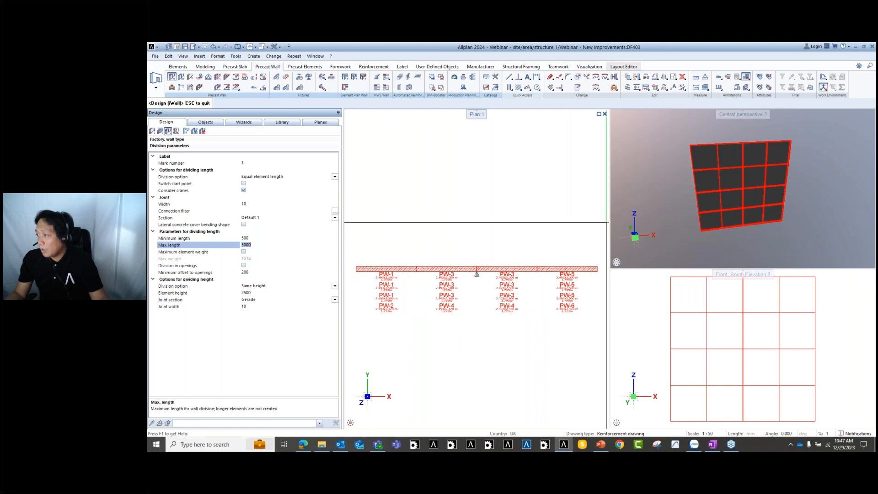
pyautogui.scroll(6, 476, 273)
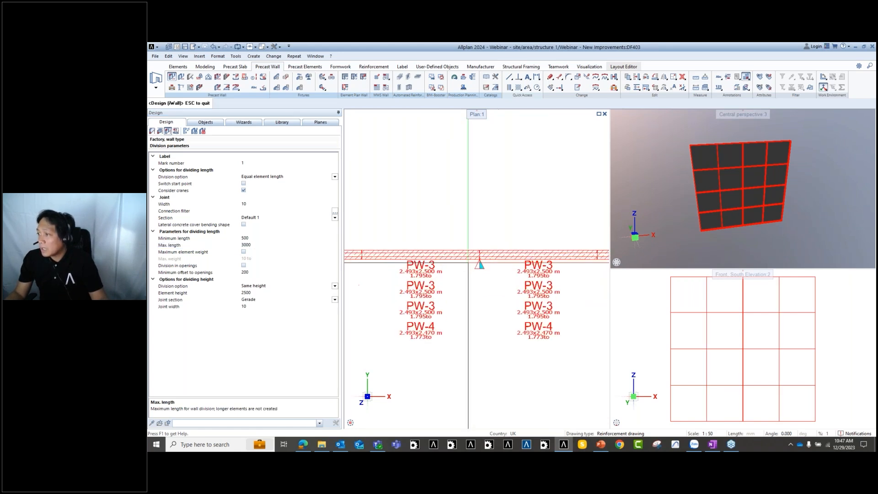
pyautogui.scroll(-5, 496, 289)
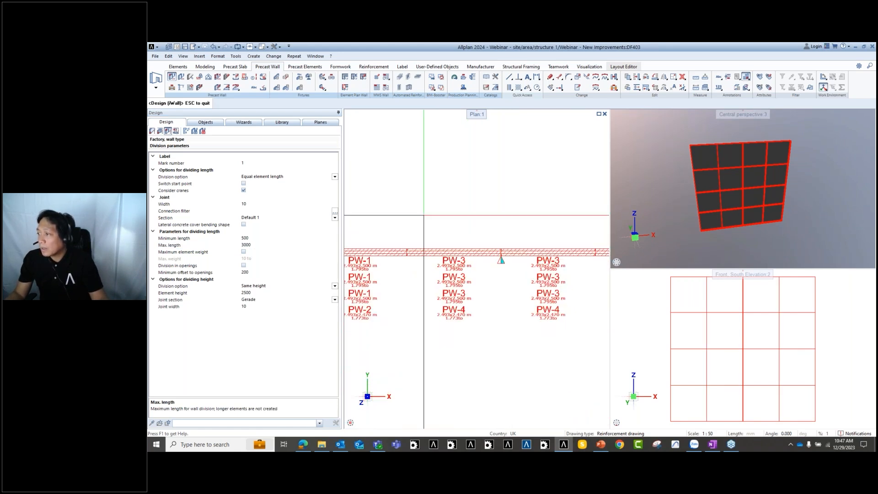
pyautogui.scroll(1, 500, 261)
pyautogui.moveTo(500, 261); pyautogui.dragTo(499, 264, button='middle')
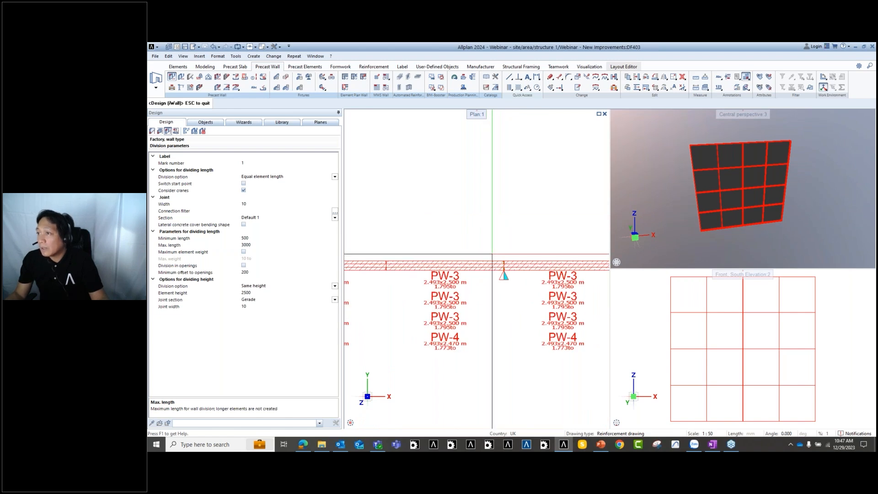
pyautogui.press('Escape')
# Split the architectural wall in two by deleting the narrow section at its middle joint in the plan view.
pyautogui.scroll(2, 498, 257)
pyautogui.scroll(3, 500, 265)
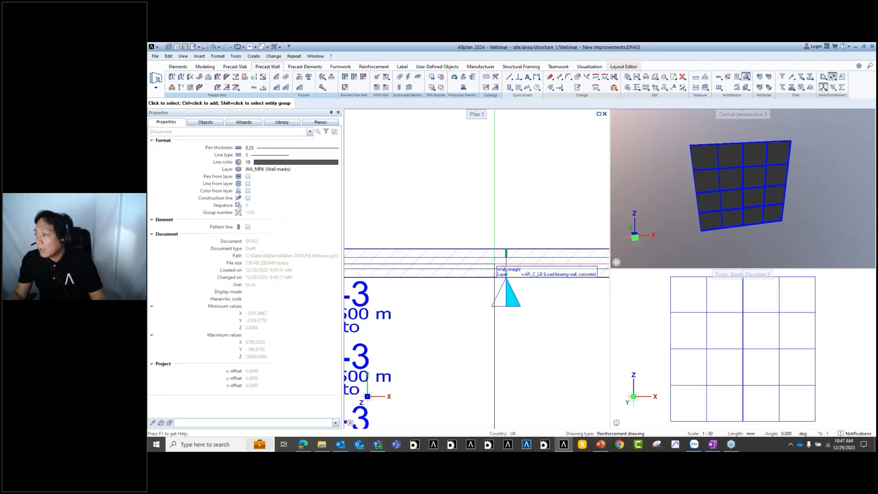
pyautogui.rightClick(492, 263)
pyautogui.click(483, 278)
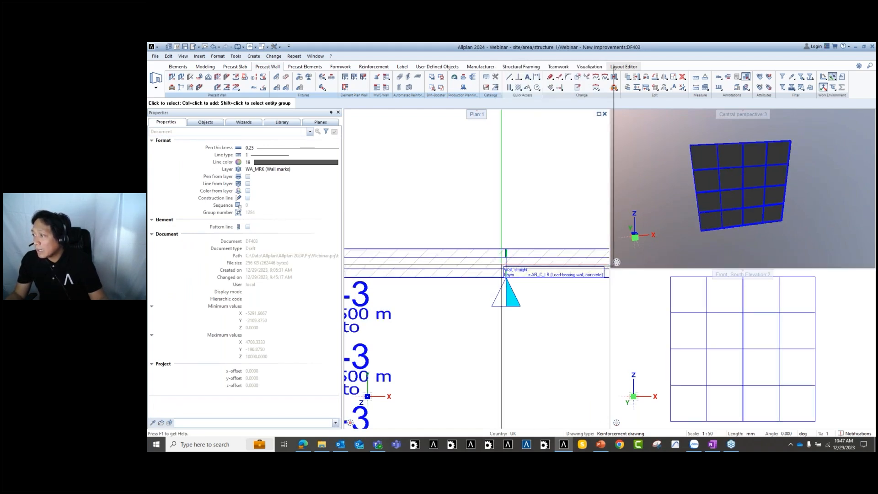
pyautogui.rightClick(504, 265)
pyautogui.click(549, 158)
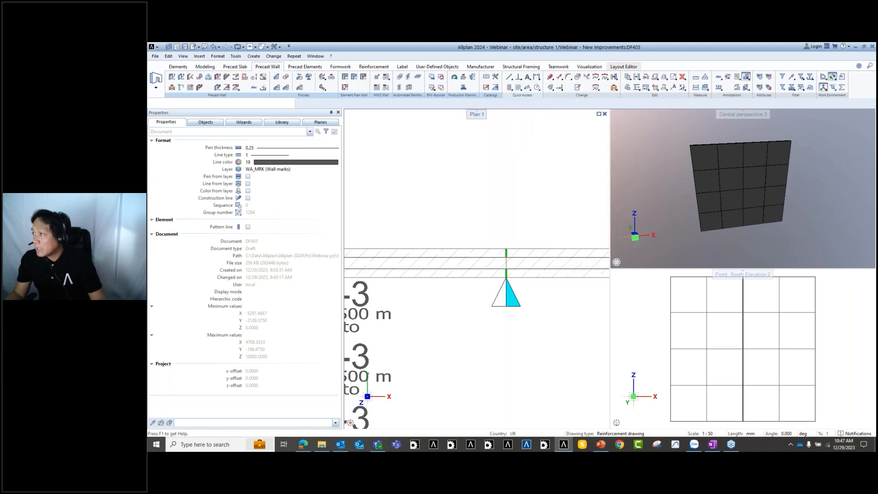
pyautogui.scroll(5, 507, 269)
pyautogui.click(499, 302)
pyautogui.click(504, 302)
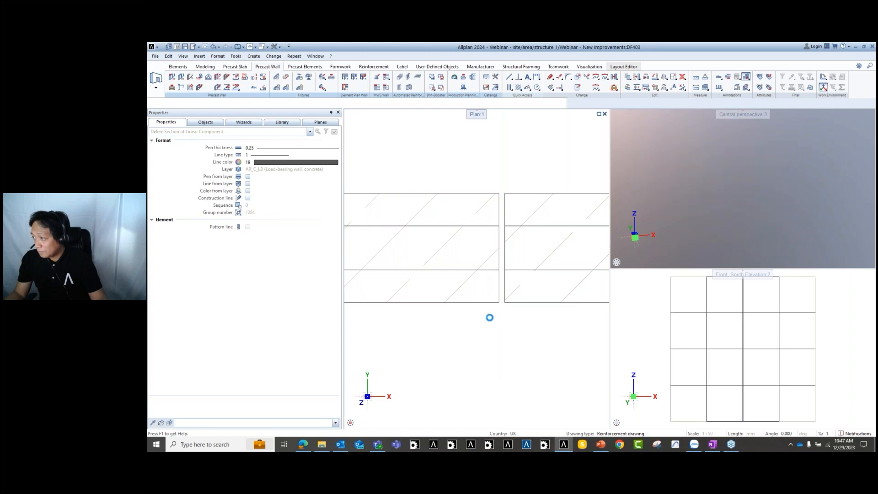
pyautogui.scroll(-5, 505, 227)
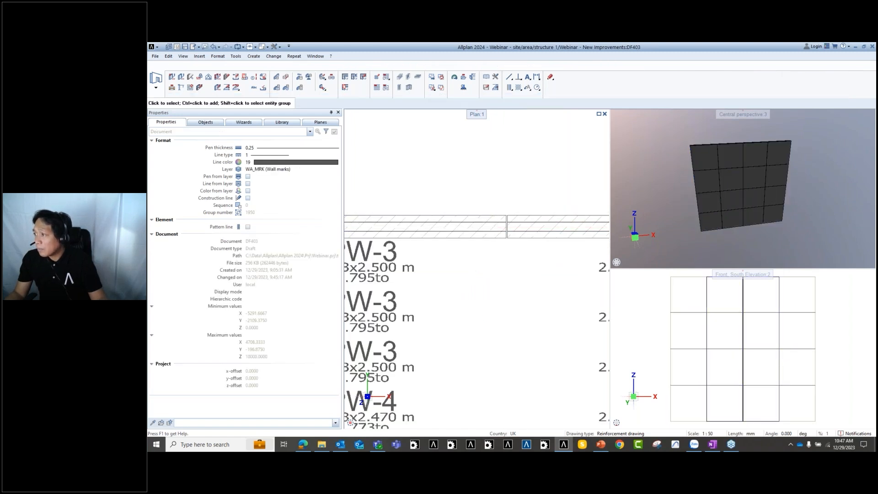
pyautogui.click(544, 227)
pyautogui.press('Escape')
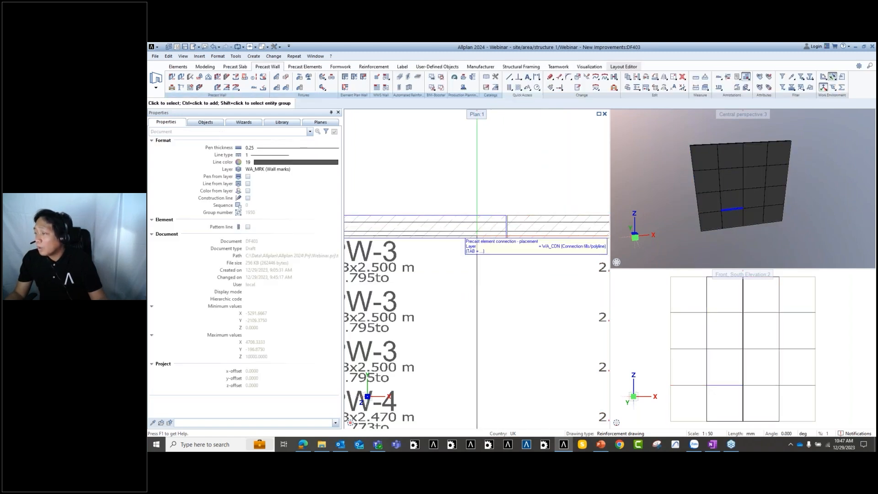
pyautogui.scroll(-7, 544, 247)
pyautogui.scroll(2, 479, 251)
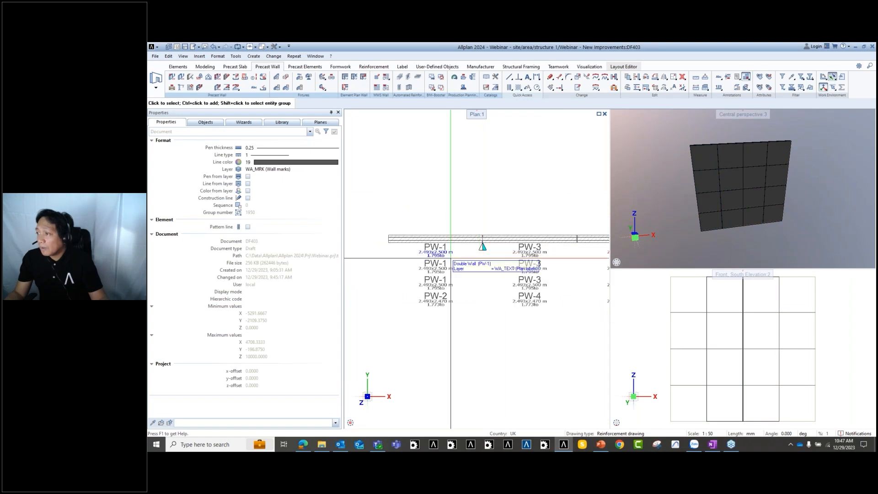
# Select the left half of the split wall for precast design and set its height division to Different height.
pyautogui.click(171, 77)
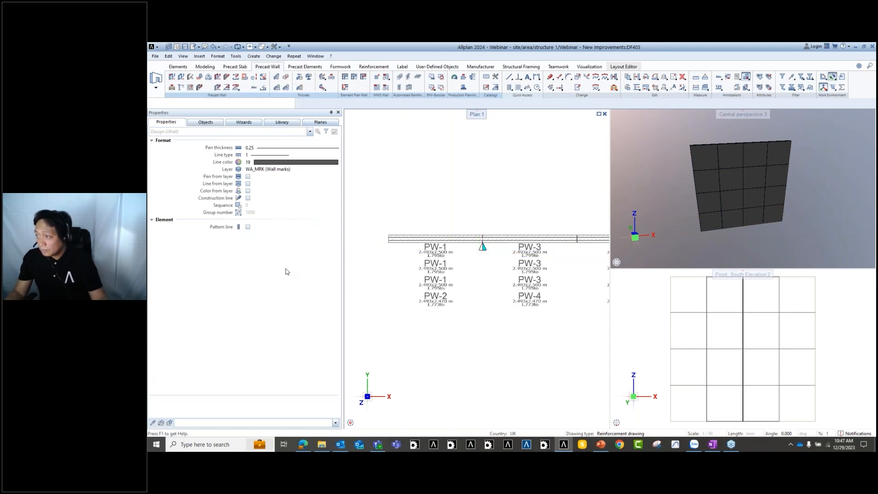
pyautogui.click(480, 239)
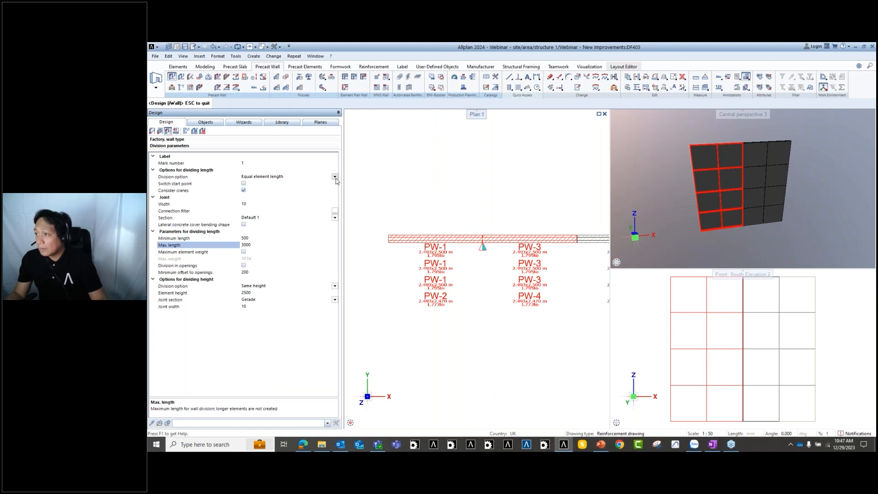
pyautogui.click(335, 286)
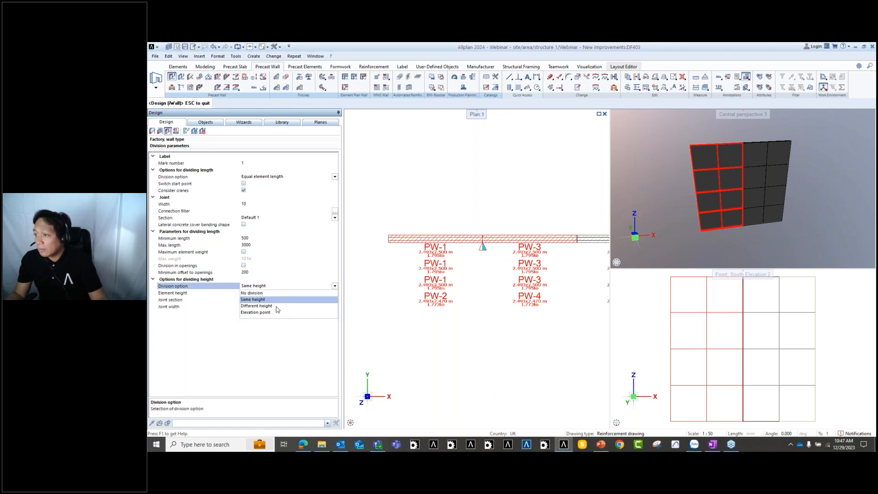
pyautogui.click(256, 301)
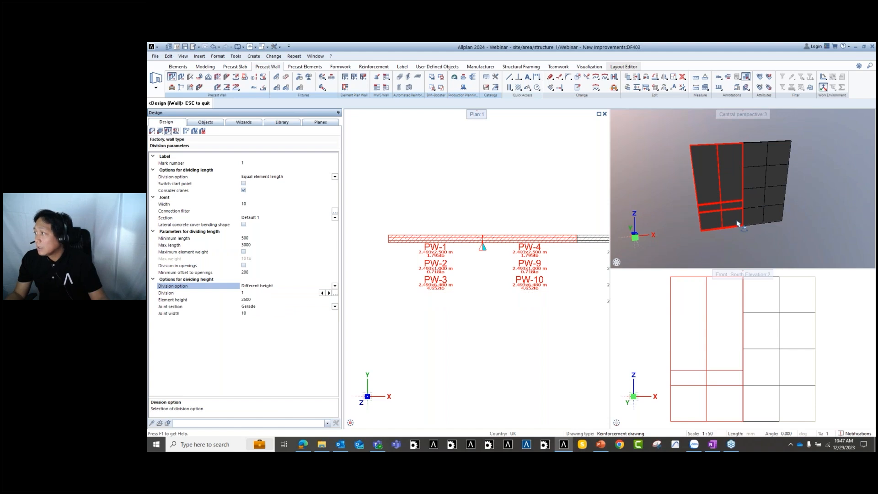
pyautogui.moveTo(737, 224); pyautogui.dragTo(715, 223, button='middle')
pyautogui.moveTo(668, 151); pyautogui.dragTo(727, 220)
pyautogui.scroll(2, 688, 217)
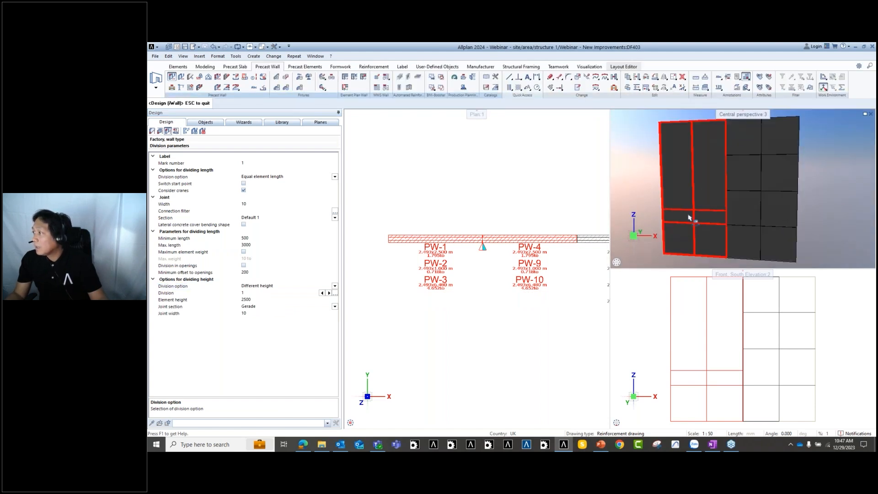
pyautogui.moveTo(689, 217); pyautogui.dragTo(737, 223, button='middle')
pyautogui.scroll(-2, 407, 208)
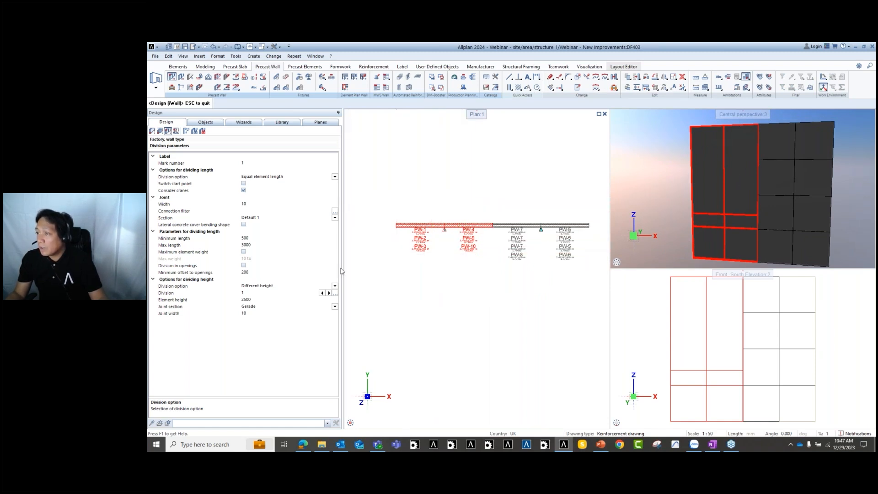
# Set both the height and length division of the left wall to No division, close the error report, and deselect the wall.
pyautogui.click(335, 286)
pyautogui.click(256, 292)
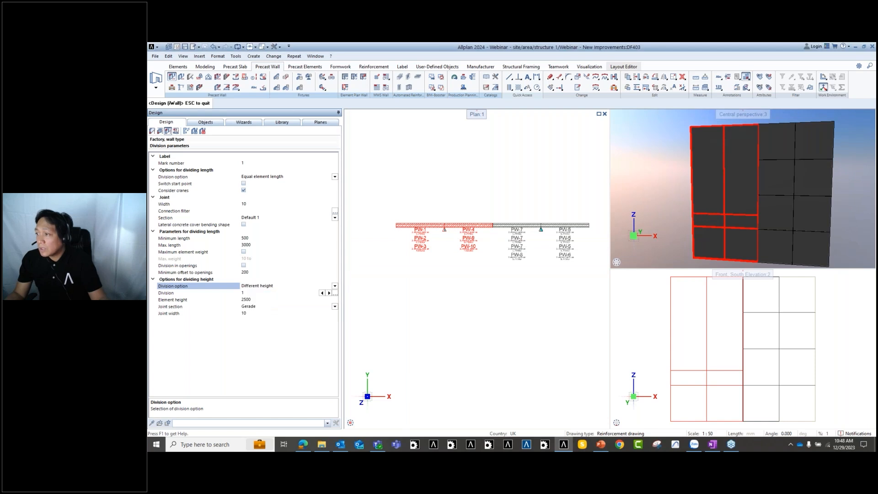
pyautogui.click(335, 177)
pyautogui.click(282, 189)
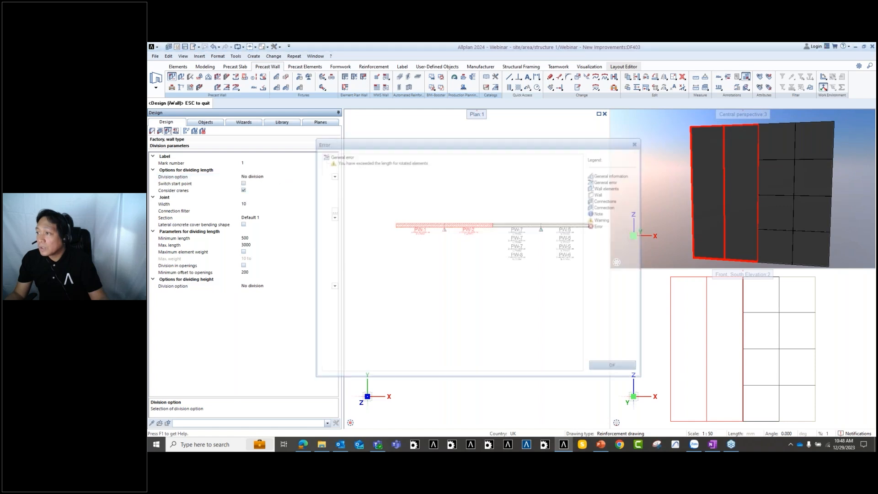
pyautogui.click(616, 368)
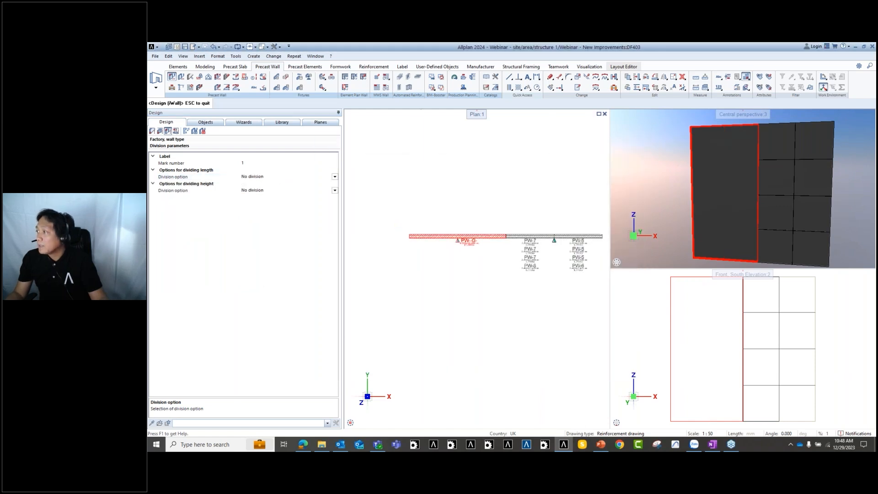
pyautogui.press('Escape')
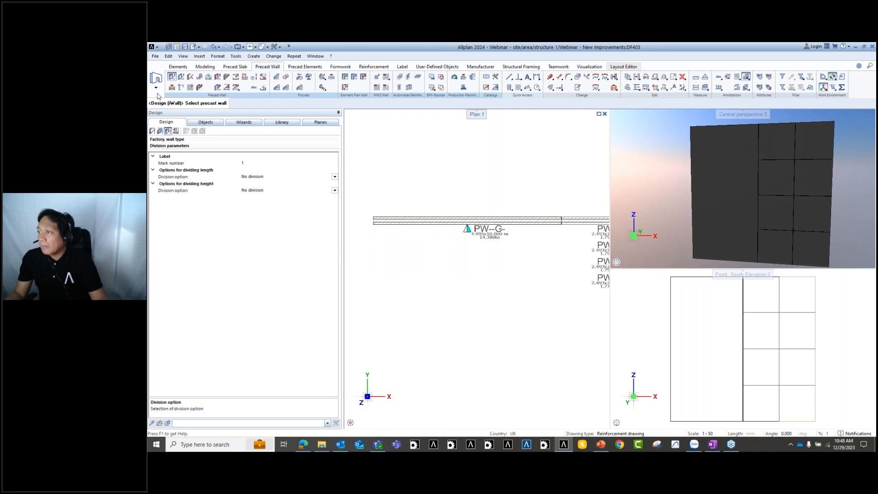
# Modify the undivided left wall in view, splitting it horizontally about 1940 mm above its base with Gerade joint sections of 20 mm width.
pyautogui.click(200, 87)
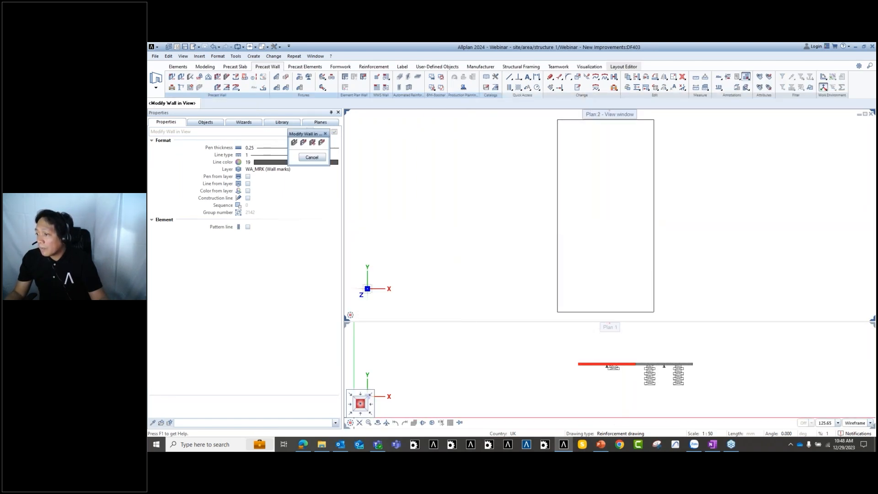
pyautogui.moveTo(612, 239); pyautogui.dragTo(547, 243, button='middle')
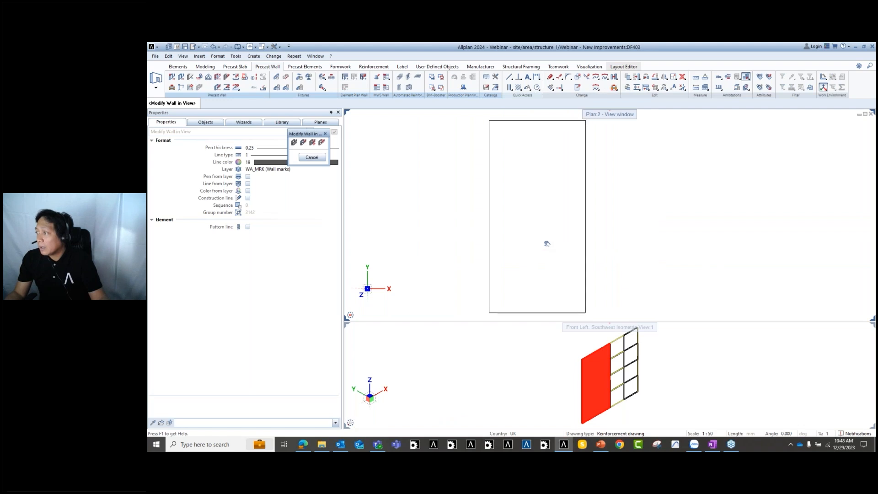
pyautogui.click(294, 143)
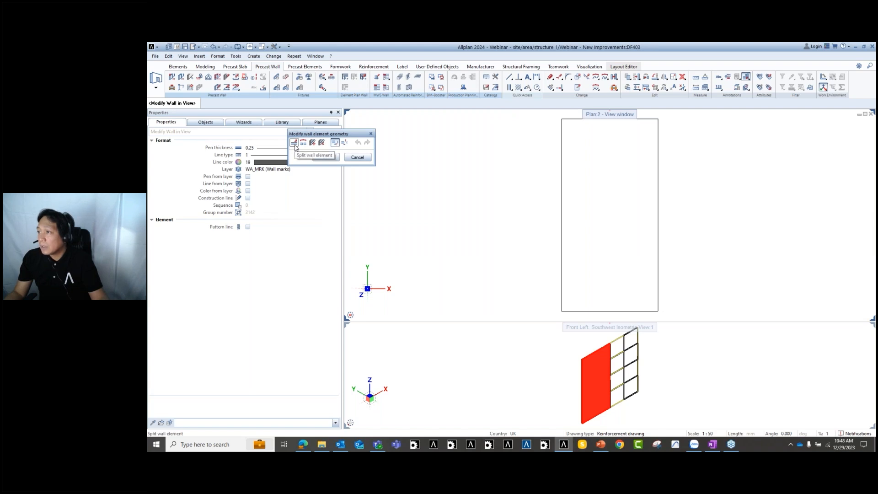
pyautogui.click(295, 144)
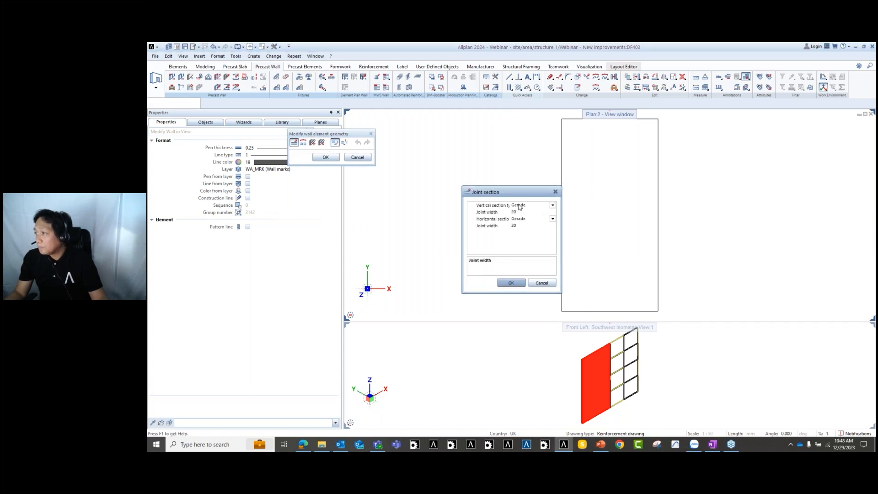
pyautogui.click(511, 283)
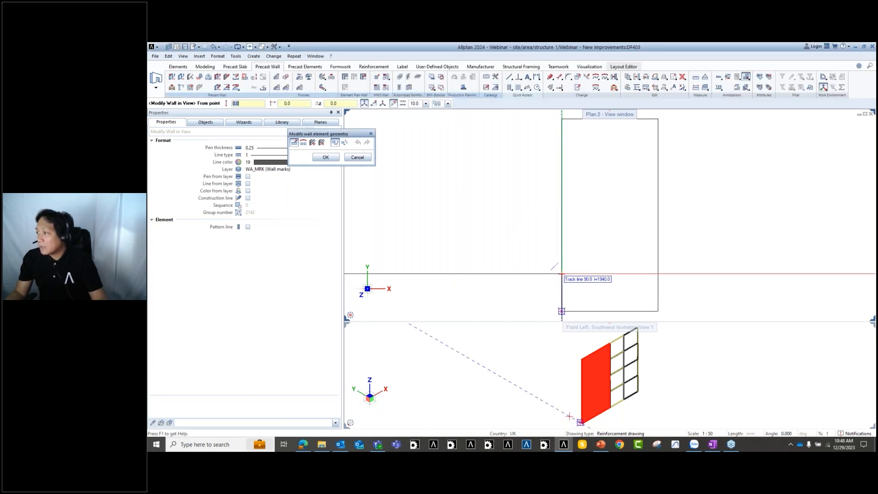
pyautogui.click(562, 273)
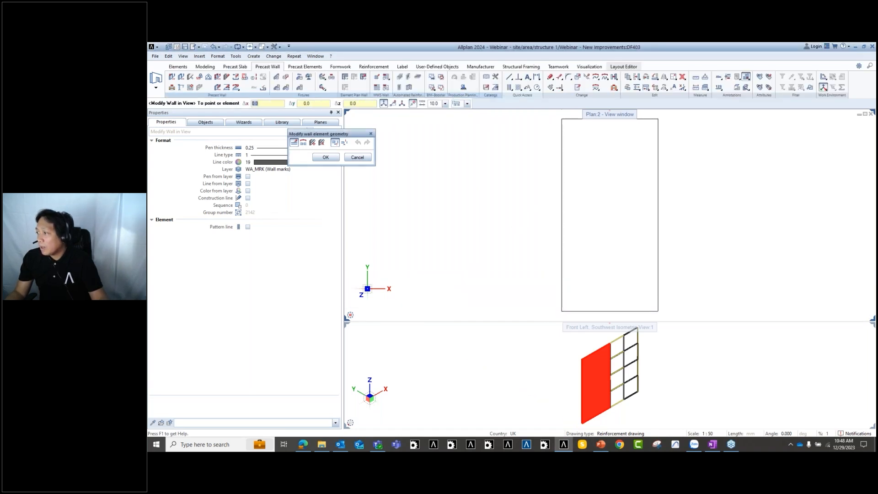
pyautogui.click(655, 273)
pyautogui.press('Escape')
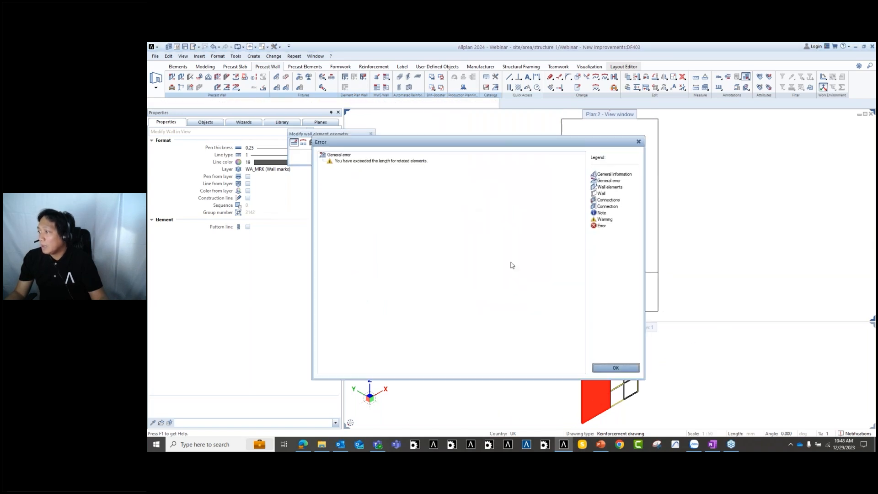
# Close the error report and split the left wall's upper panel vertically at mid-width, from the horizontal joint to the wall's top edge.
pyautogui.click(614, 367)
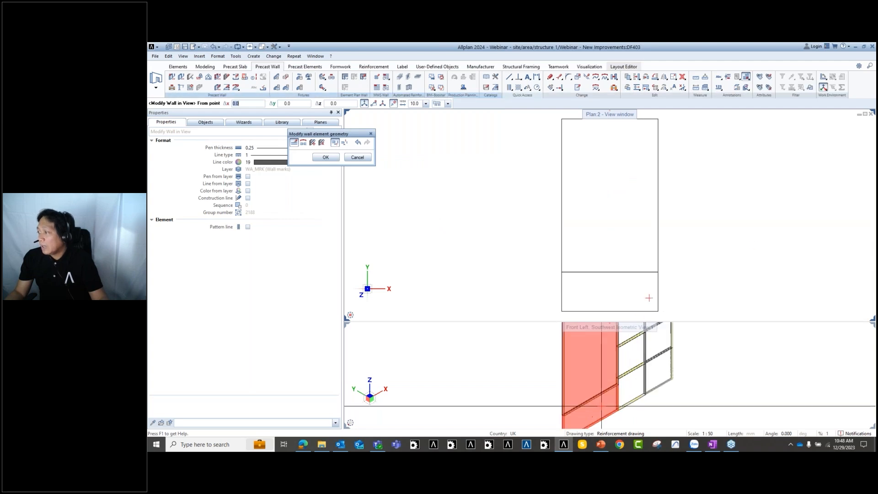
pyautogui.scroll(-4, 479, 179)
pyautogui.scroll(1, 539, 200)
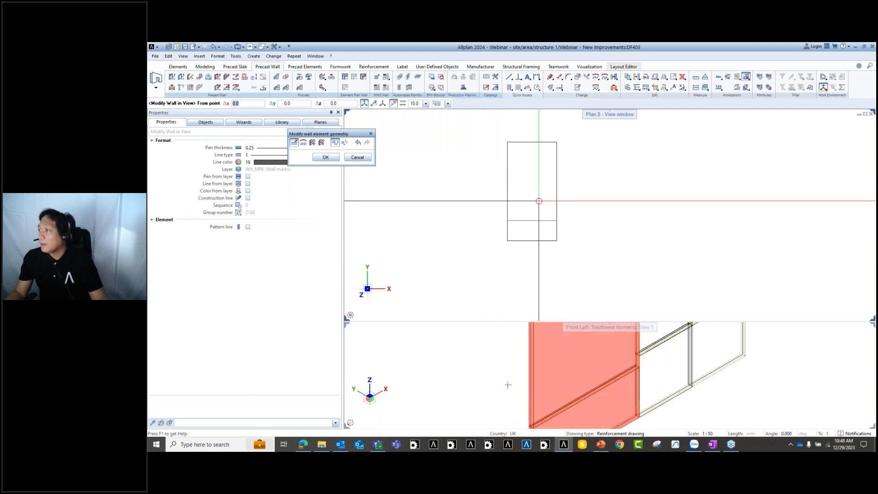
pyautogui.moveTo(511, 188); pyautogui.dragTo(515, 208, button='middle')
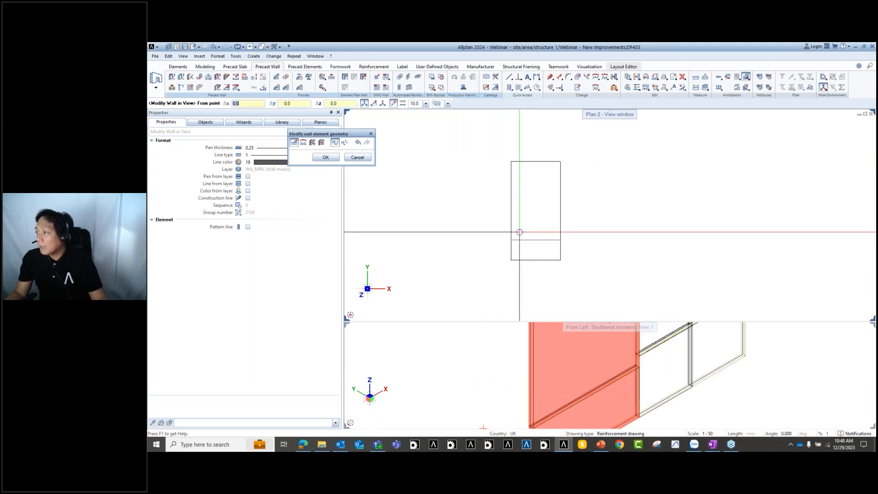
pyautogui.click(536, 239)
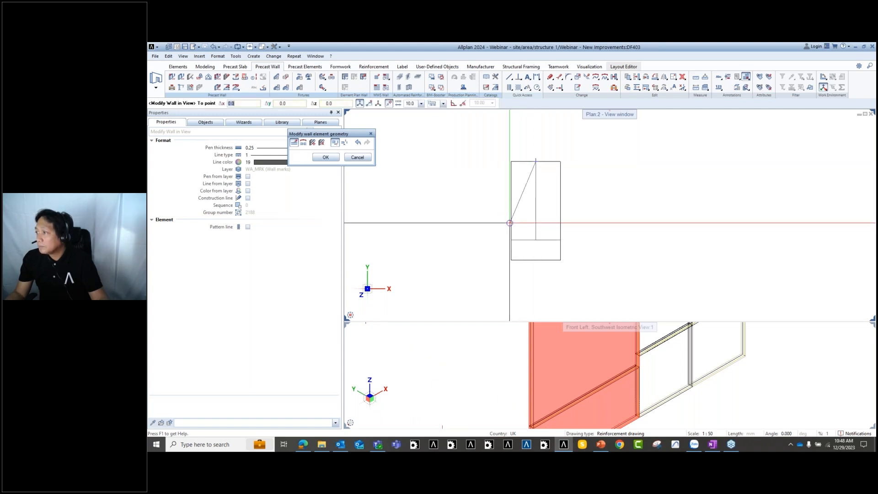
pyautogui.press('Escape')
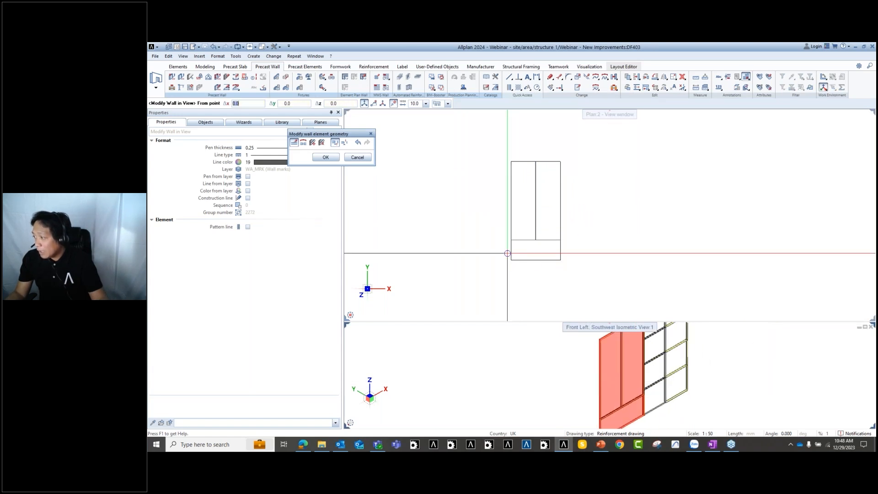
# Split the two upper panels along a peaked line from the left edge through the middle joint to the right edge.
pyautogui.scroll(1, 536, 208)
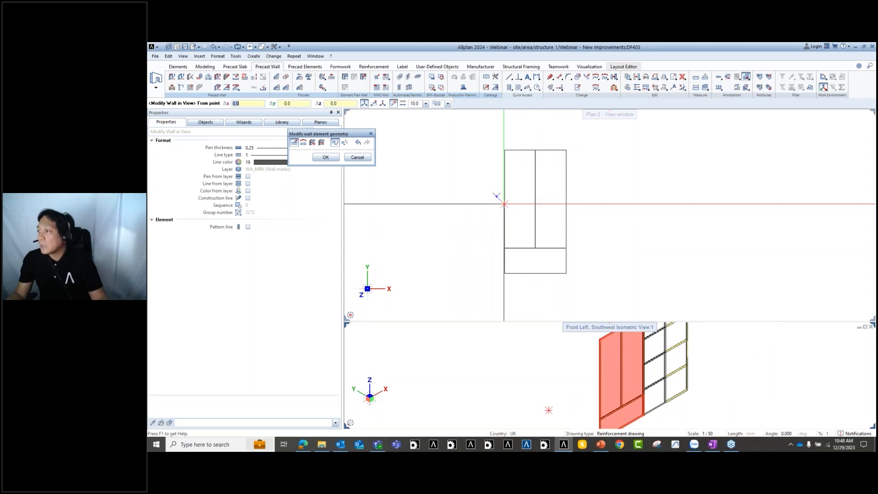
pyautogui.click(504, 204)
pyautogui.scroll(2, 526, 195)
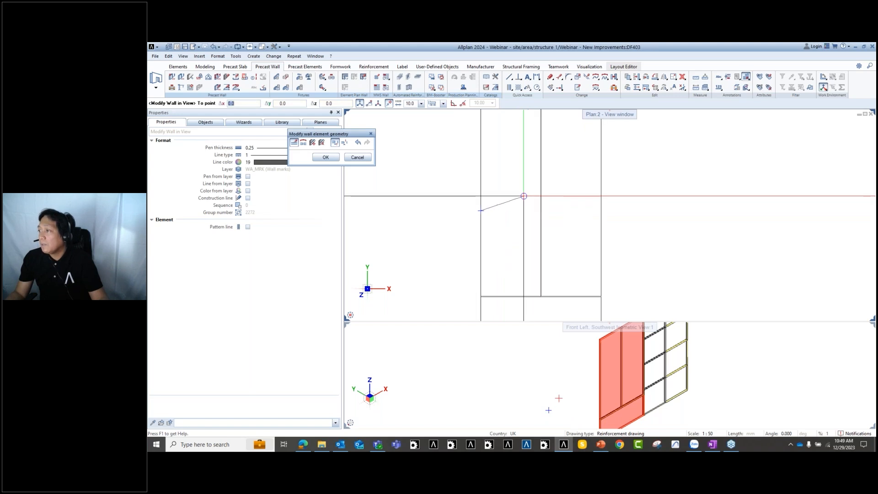
pyautogui.click(539, 184)
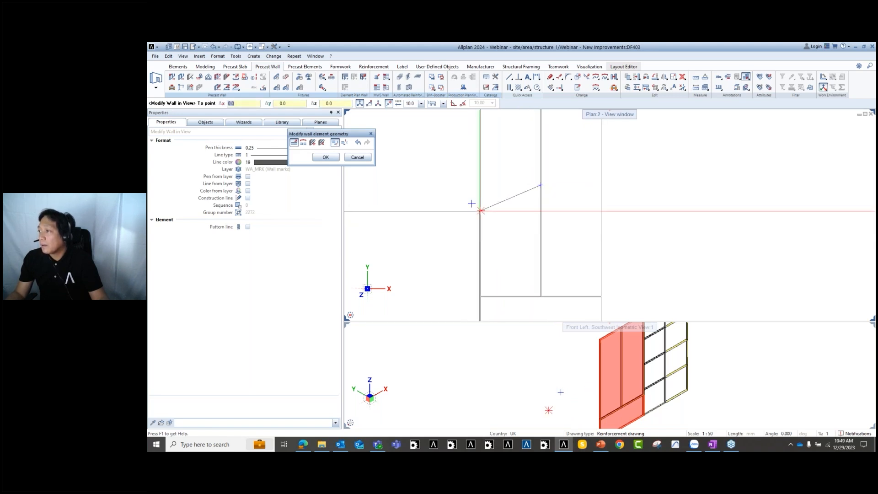
pyautogui.click(599, 210)
pyautogui.scroll(-7, 562, 209)
pyautogui.moveTo(607, 370); pyautogui.dragTo(561, 387, button='middle')
pyautogui.press('Escape')
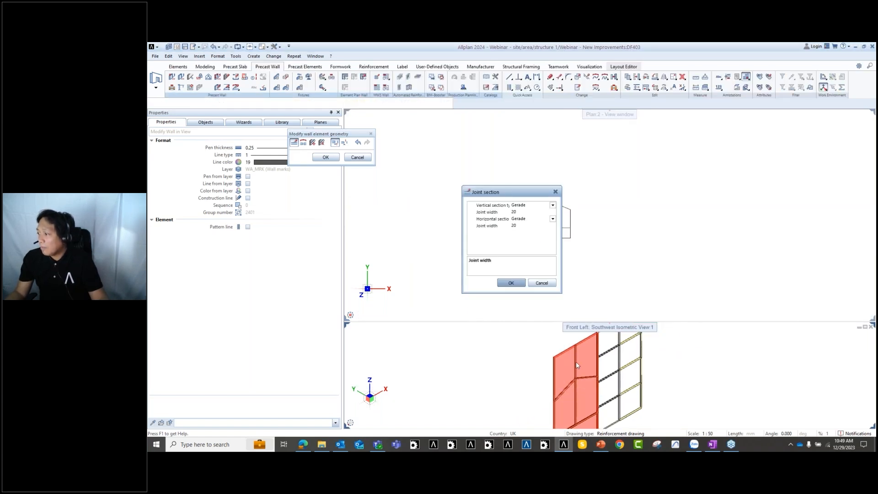
pyautogui.click(541, 283)
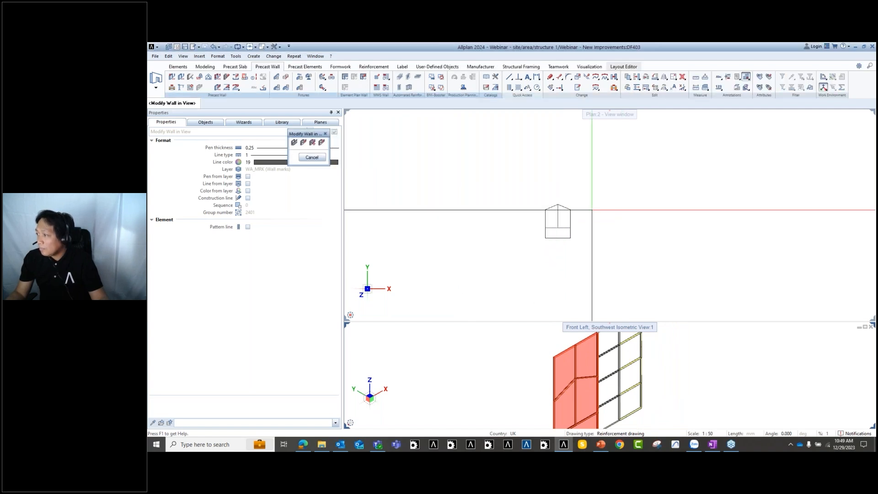
# Leave wall modification and examine the manually split wall's panels in the perspective, elevation and plan views.
pyautogui.moveTo(753, 180); pyautogui.dragTo(731, 202, button='middle')
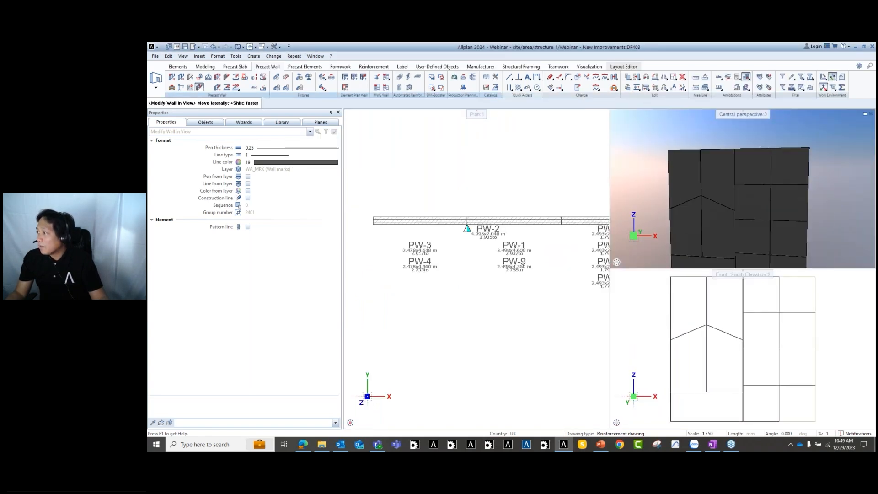
pyautogui.scroll(5, 680, 186)
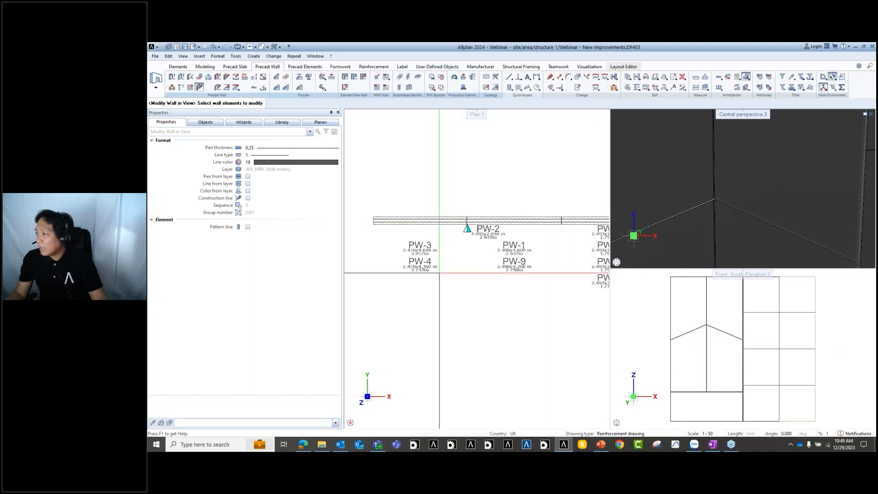
pyautogui.press('Escape')
pyautogui.scroll(-2, 740, 316)
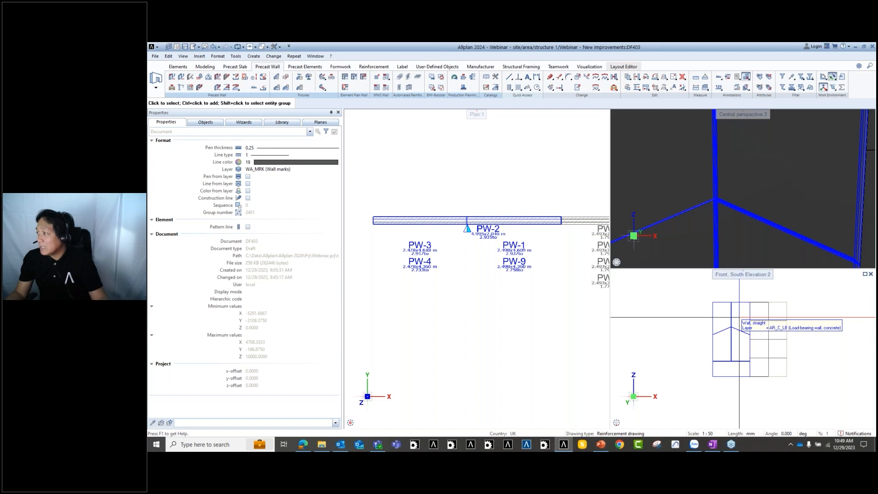
pyautogui.click(727, 316)
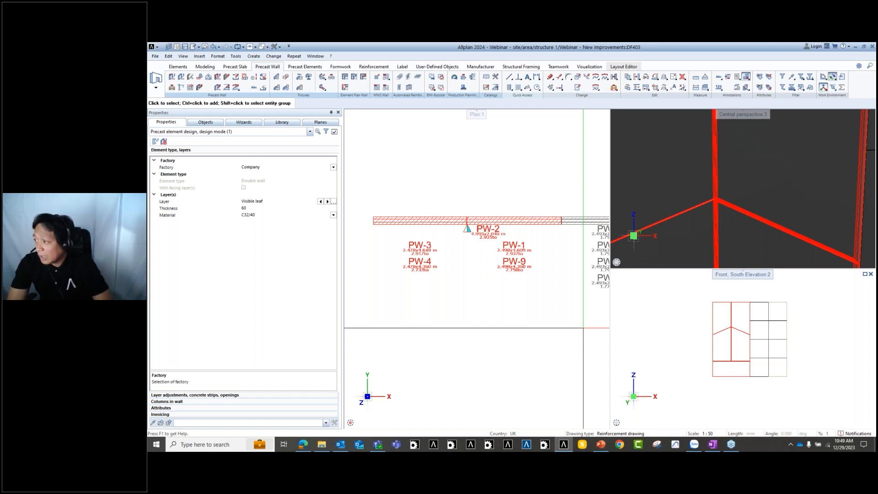
pyautogui.scroll(-5, 458, 348)
pyautogui.press('Escape')
pyautogui.moveTo(482, 363)
pyautogui.mouseDown(button='middle')
pyautogui.moveTo(485, 347)
pyautogui.moveTo(462, 307)
pyautogui.mouseUp(button='middle')
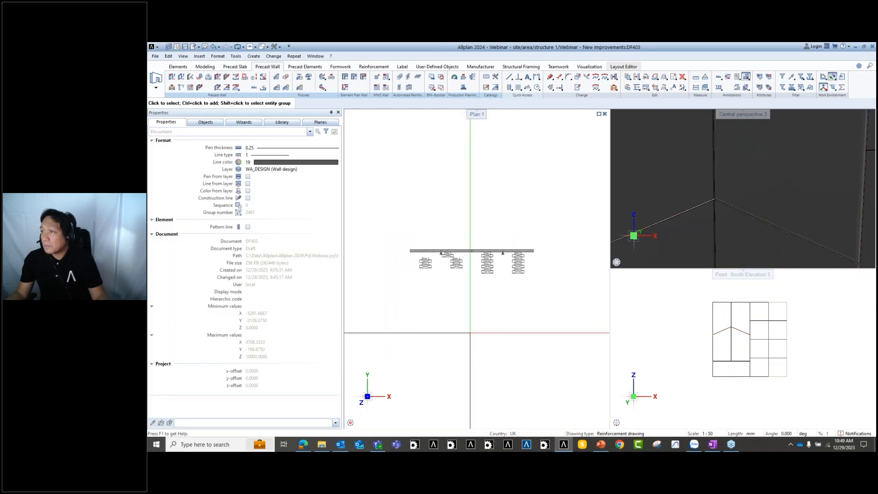
# Model a freestanding box solid about 3.71 m long and 6.35 m high in front of the divided wall.
pyautogui.click(214, 68)
pyautogui.click(182, 77)
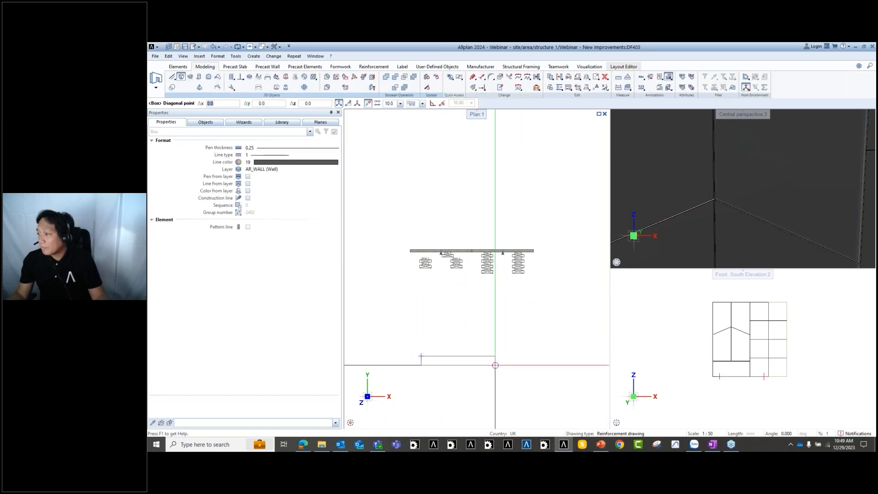
pyautogui.scroll(-5, 694, 346)
pyautogui.click(421, 355)
pyautogui.scroll(2, 441, 357)
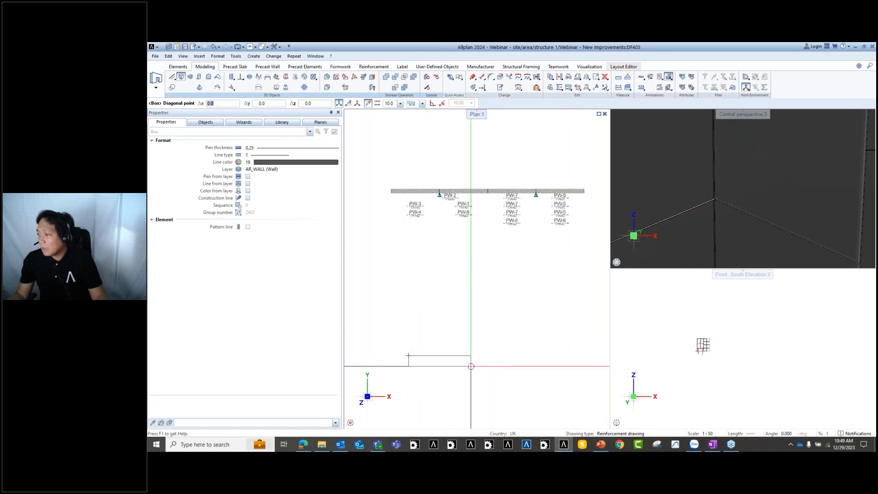
pyautogui.click(480, 362)
pyautogui.scroll(-3, 727, 371)
pyautogui.scroll(5, 708, 349)
pyautogui.click(715, 351)
pyautogui.scroll(-10, 656, 165)
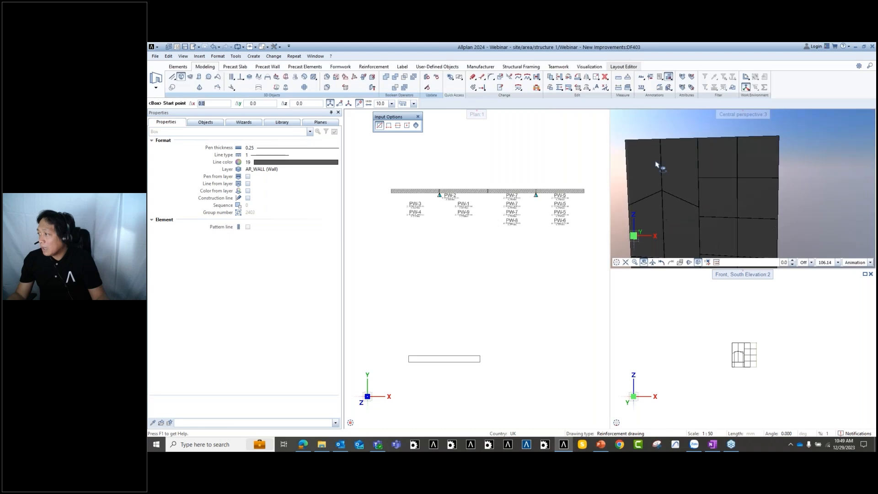
pyautogui.press('Escape')
pyautogui.scroll(3, 652, 195)
pyautogui.moveTo(655, 196); pyautogui.dragTo(708, 158)
pyautogui.scroll(2, 709, 157)
pyautogui.moveTo(687, 219); pyautogui.dragTo(709, 243, button='middle')
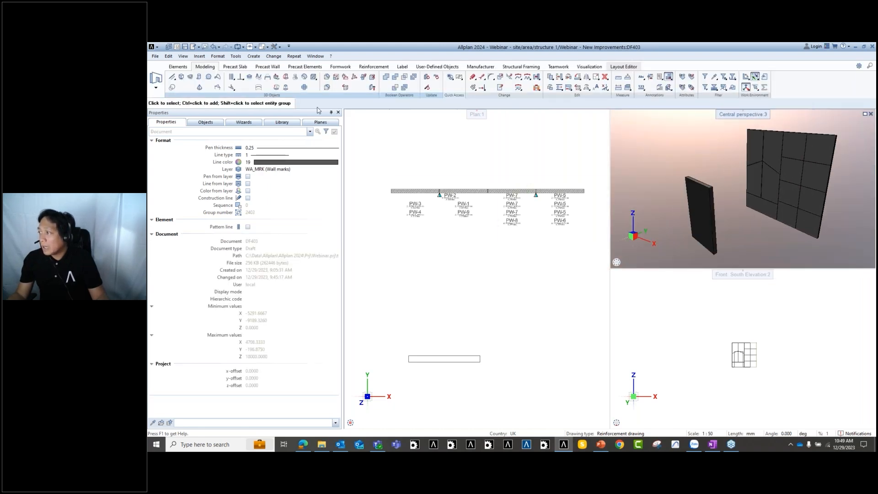
# Design the box solid as a precast double wall and close the error report.
pyautogui.click(267, 67)
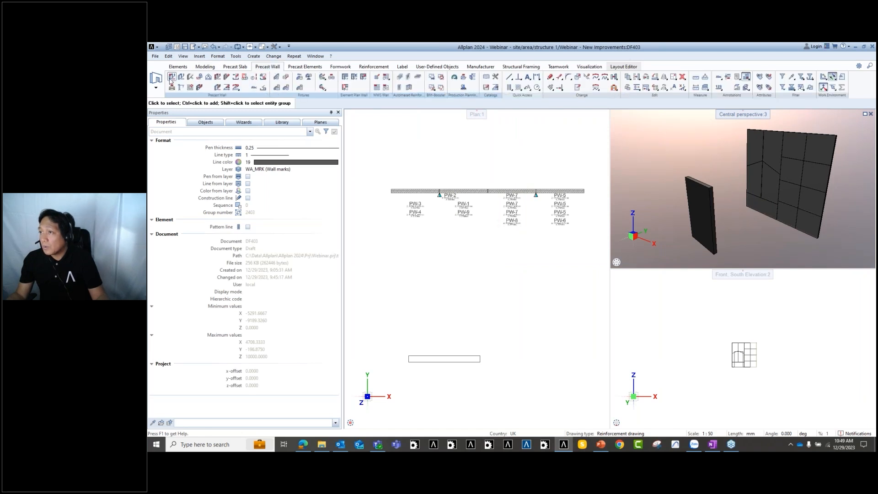
pyautogui.click(172, 77)
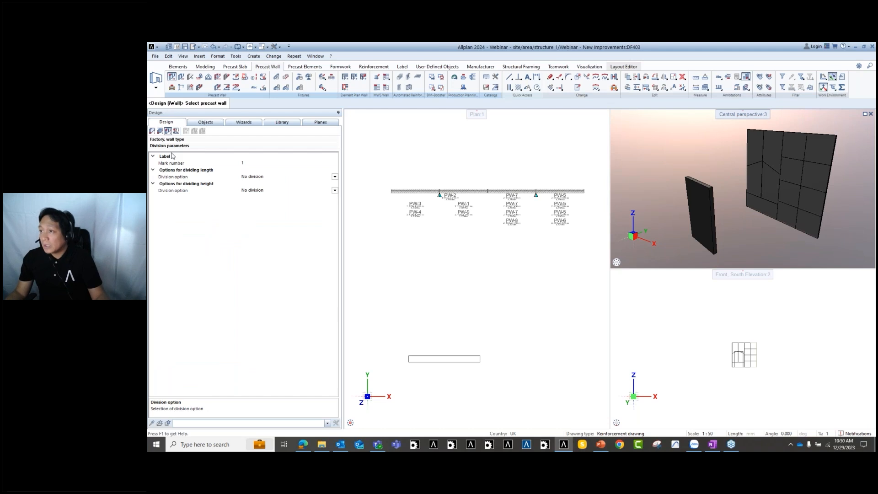
pyautogui.click(153, 131)
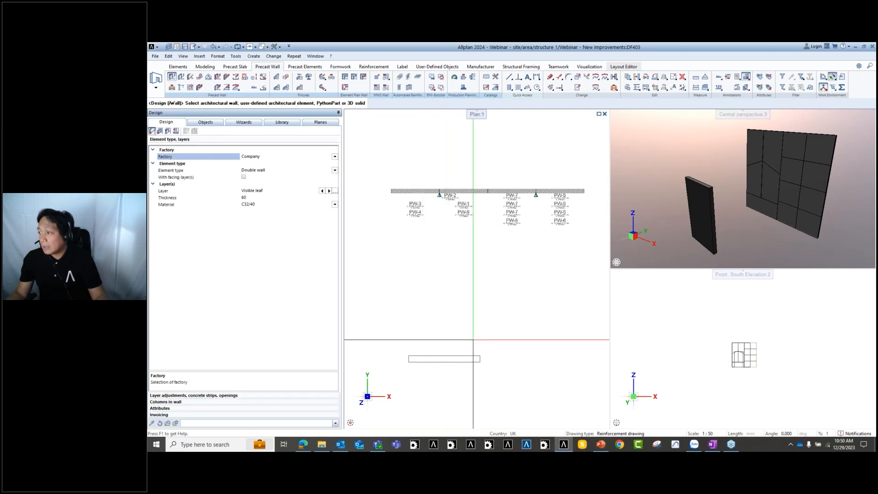
pyautogui.click(472, 358)
pyautogui.click(616, 368)
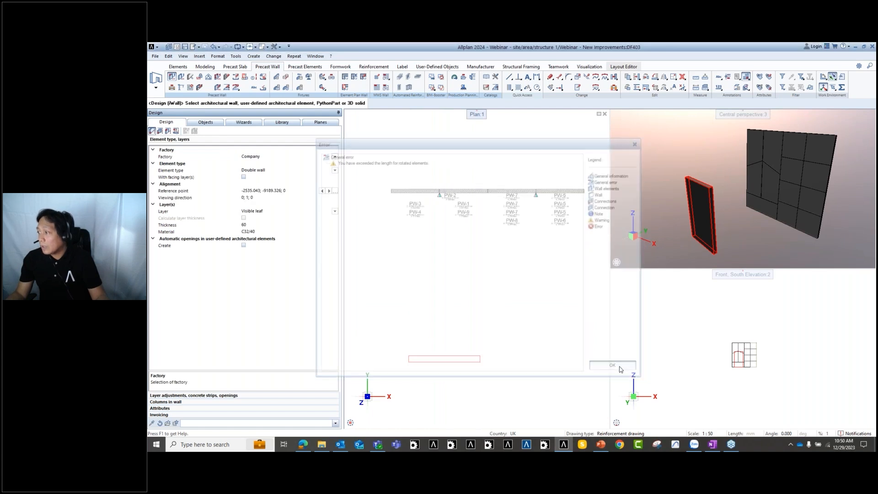
# Examine the new double wall's two leaves in perspective and plan, and deselect it.
pyautogui.scroll(2, 690, 209)
pyautogui.keyDown('ctrl'); pyautogui.moveTo(691, 209); pyautogui.dragTo(686, 200); pyautogui.keyUp('ctrl')
pyautogui.scroll(2, 685, 199)
pyautogui.moveTo(688, 209); pyautogui.dragTo(685, 245, button='middle')
pyautogui.scroll(-2, 695, 231)
pyautogui.keyDown('ctrl'); pyautogui.moveTo(729, 210); pyautogui.dragTo(704, 171); pyautogui.keyUp('ctrl')
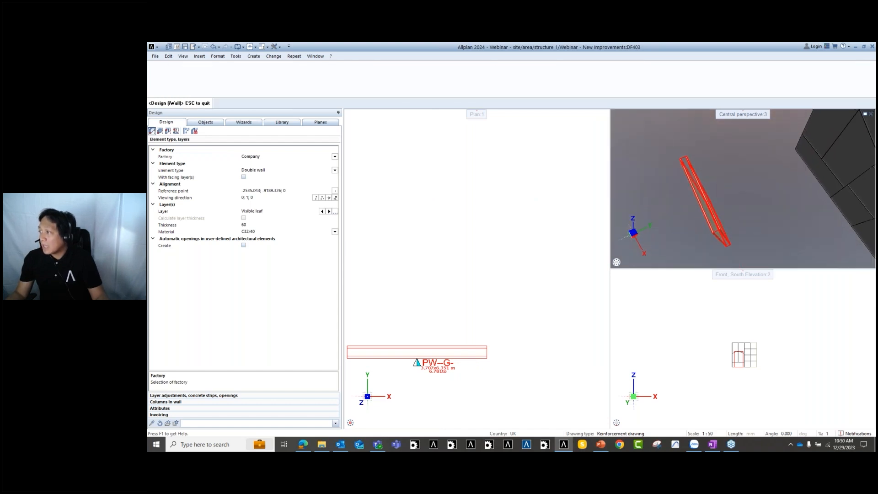
pyautogui.scroll(2, 700, 183)
pyautogui.keyDown('ctrl'); pyautogui.moveTo(773, 190); pyautogui.dragTo(755, 179); pyautogui.keyUp('ctrl')
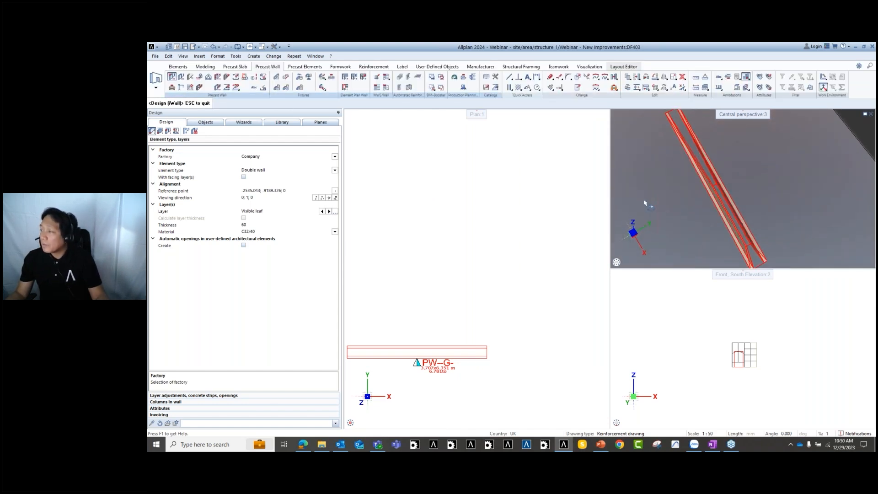
pyautogui.moveTo(513, 350); pyautogui.dragTo(566, 310, button='middle')
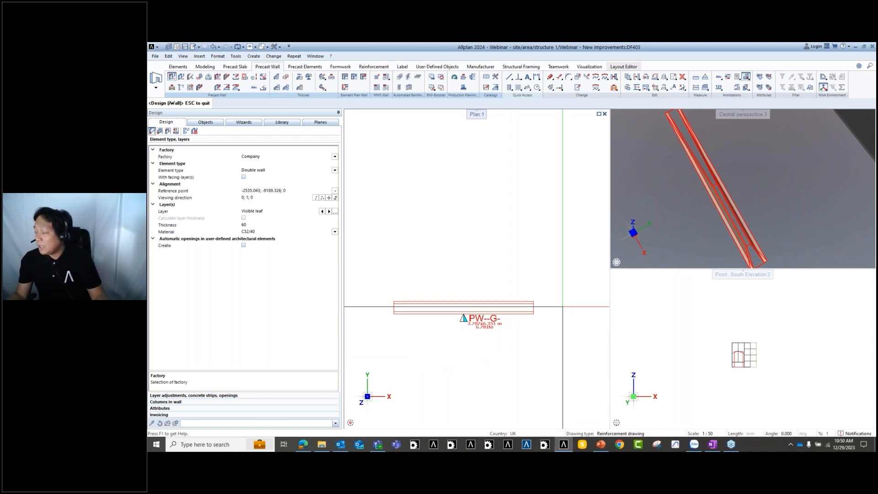
pyautogui.moveTo(529, 332); pyautogui.dragTo(522, 316, button='middle')
pyautogui.press('Escape')
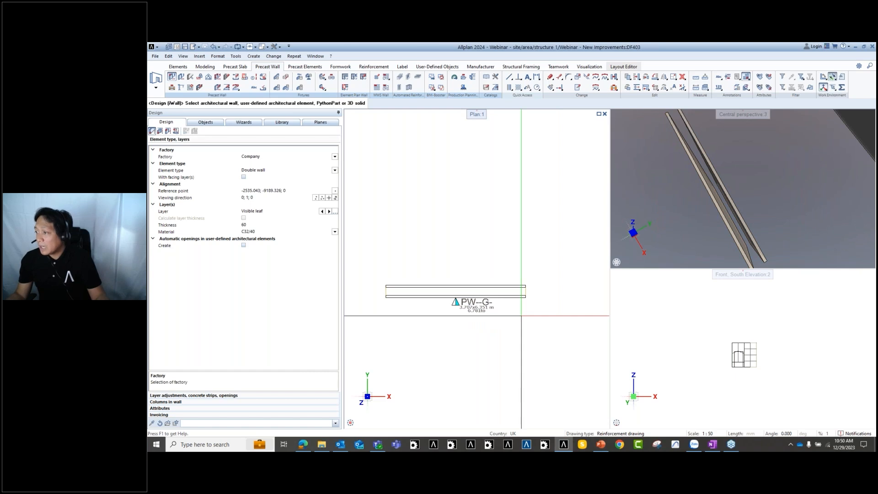
# Compare the double wall made from the solid with the divided wall in elevation and perspective.
pyautogui.scroll(5, 732, 357)
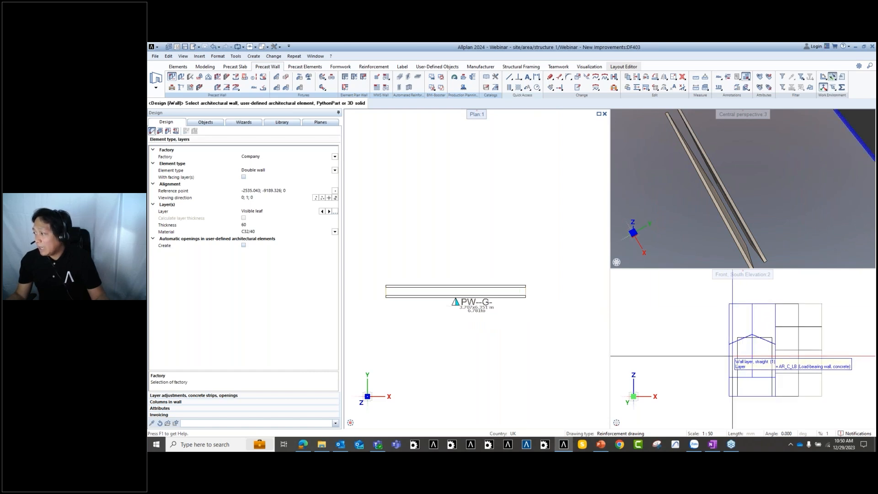
pyautogui.scroll(-2, 648, 164)
pyautogui.keyDown('shift'); pyautogui.moveTo(761, 161); pyautogui.dragTo(630, 213, button='middle'); pyautogui.keyUp('shift')
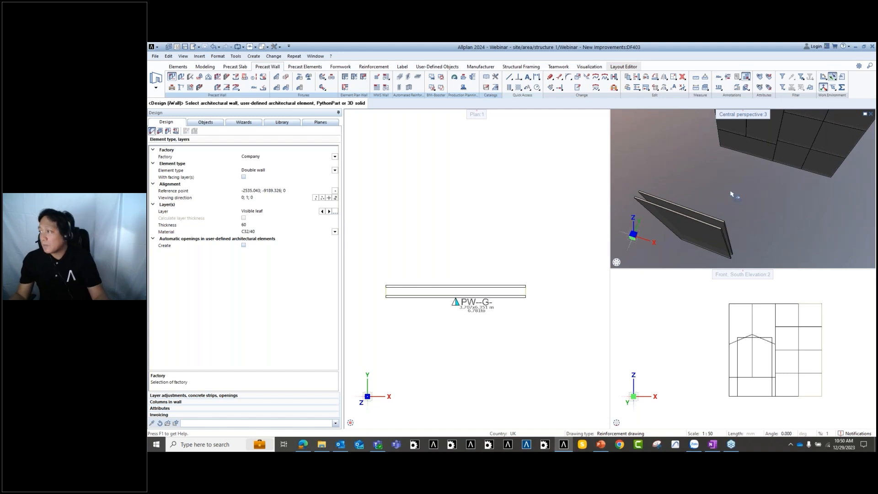
pyautogui.keyDown('shift'); pyautogui.moveTo(731, 193); pyautogui.dragTo(609, 210, button='middle'); pyautogui.keyUp('shift')
pyautogui.moveTo(701, 145); pyautogui.dragTo(712, 171, button='middle')
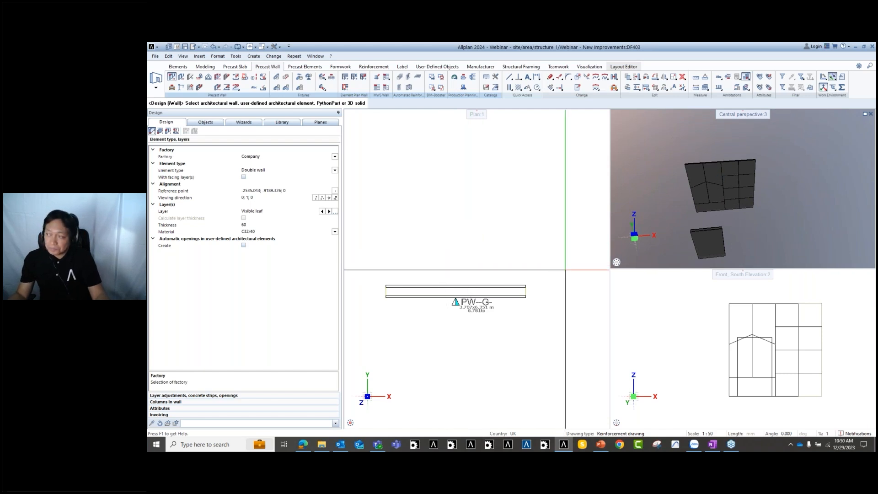
pyautogui.moveTo(565, 269); pyautogui.dragTo(540, 254, button='middle')
# Leave precast wall design and open drawing file 402.
pyautogui.press('Escape')
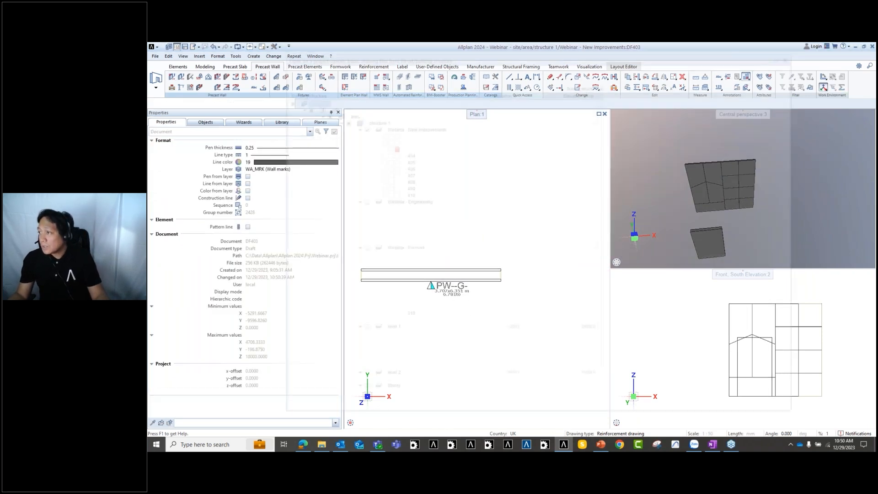
pyautogui.doubleClick(408, 138)
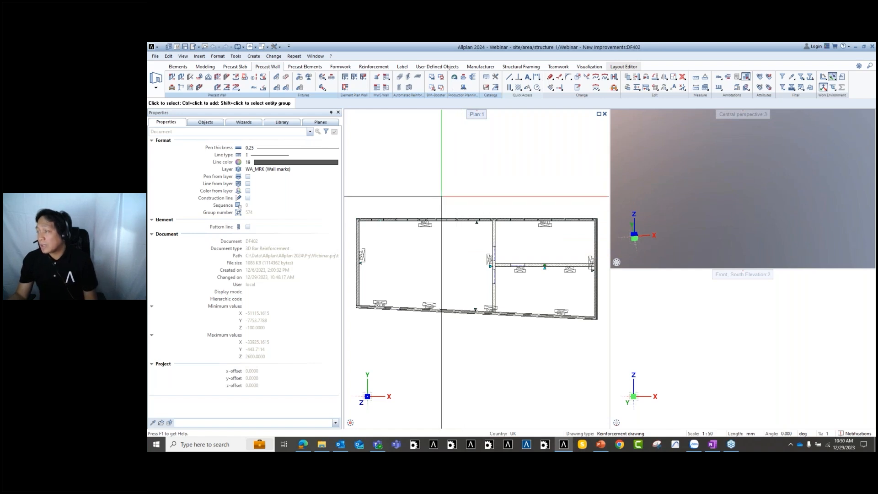
pyautogui.moveTo(488, 272); pyautogui.dragTo(482, 259, button='middle')
# Create a report of the precast walls in the drawing file using the Precast Details V1.0.rdlc template from the Documents Report folder.
pyautogui.click(737, 80)
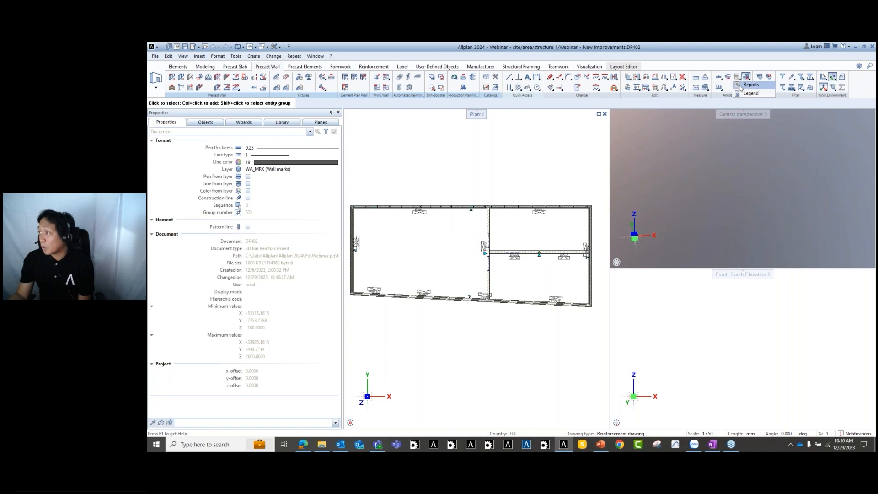
pyautogui.click(749, 85)
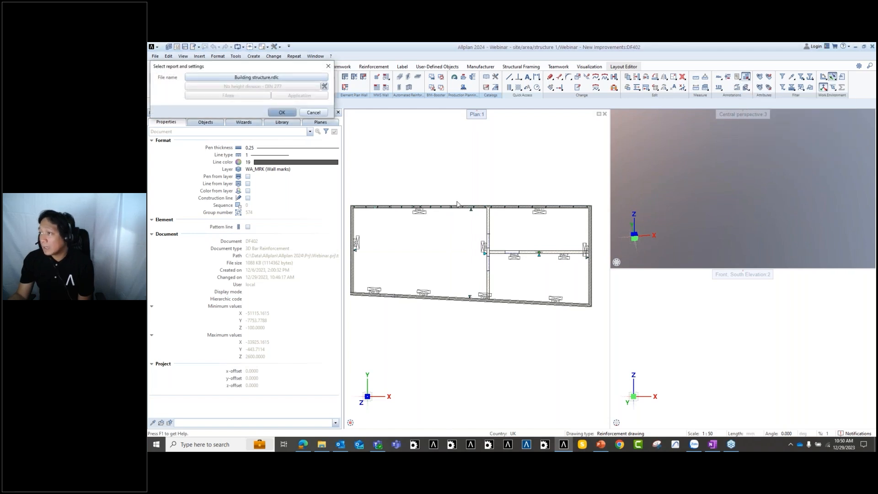
pyautogui.click(268, 78)
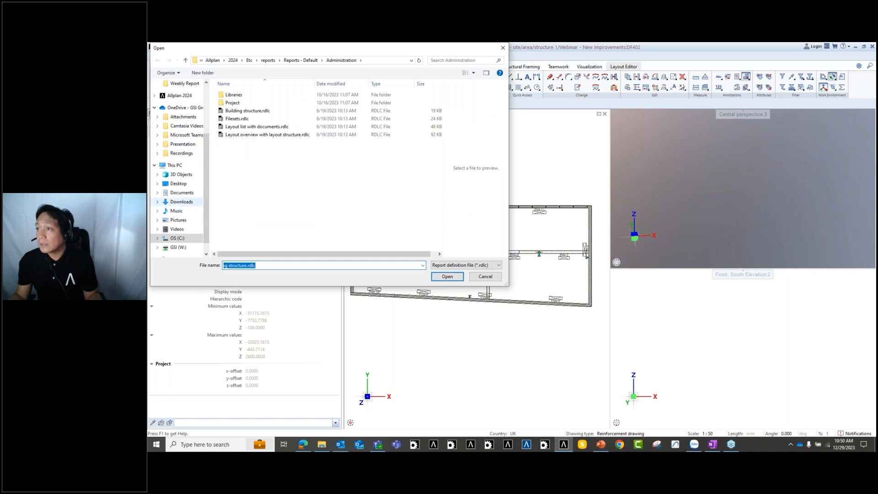
pyautogui.click(181, 192)
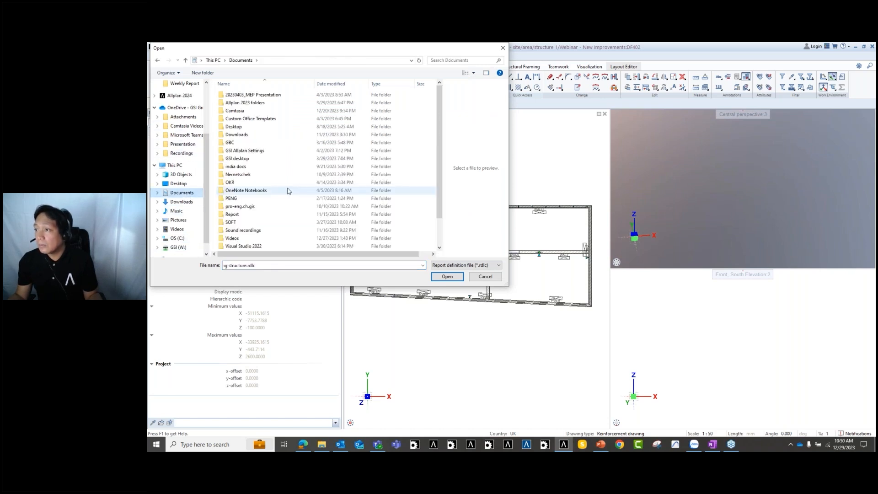
pyautogui.doubleClick(245, 215)
pyautogui.click(251, 104)
pyautogui.doubleClick(250, 104)
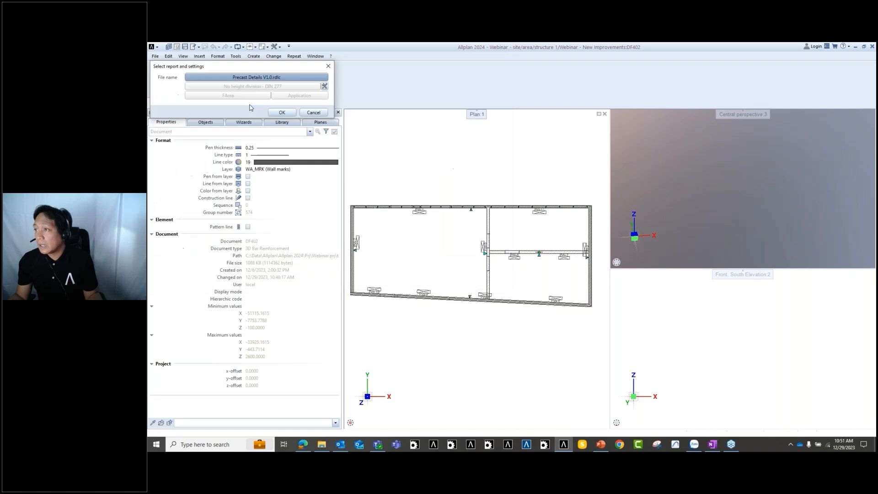
pyautogui.click(282, 112)
pyautogui.click(417, 126)
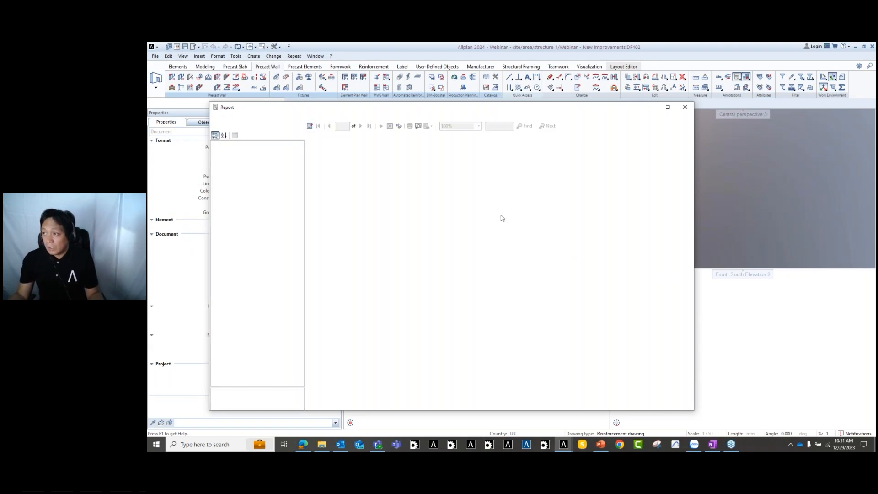
# Review the wall report, locate walls PW-5, PW-7 and PW-2 in the plan from their report graphics, and close the report.
pyautogui.scroll(-2, 425, 266)
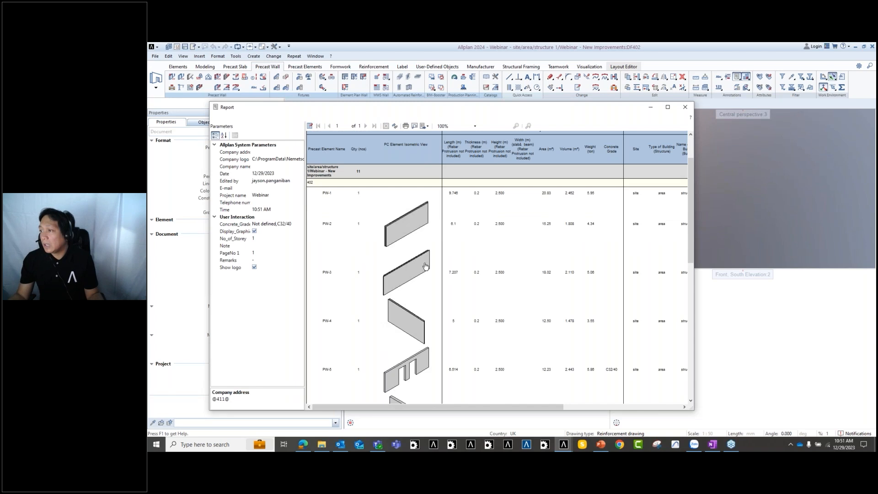
pyautogui.moveTo(438, 406)
pyautogui.mouseDown()
pyautogui.moveTo(502, 421)
pyautogui.moveTo(404, 298)
pyautogui.mouseUp()
pyautogui.scroll(-3, 403, 302)
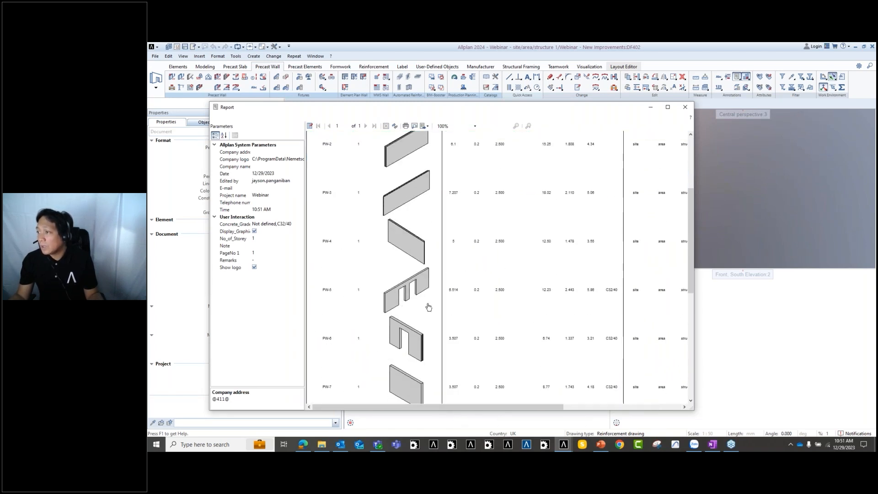
pyautogui.click(408, 286)
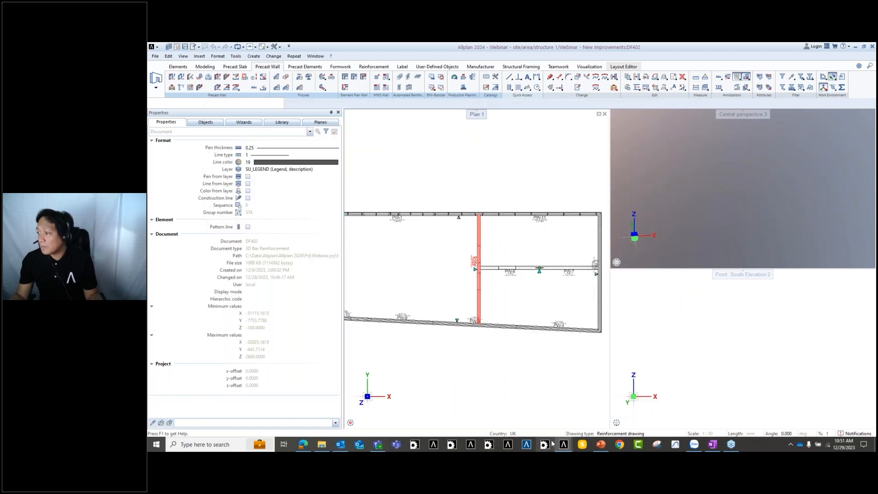
pyautogui.moveTo(563, 444)
pyautogui.click(582, 411)
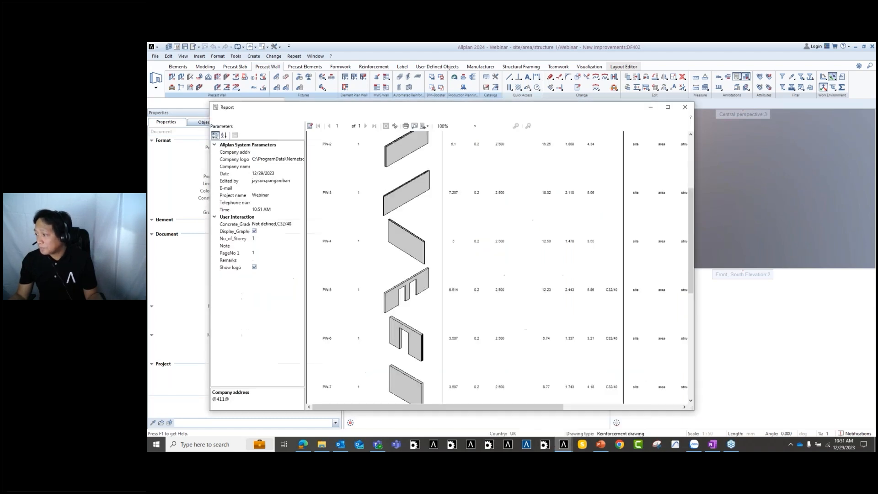
pyautogui.click(405, 386)
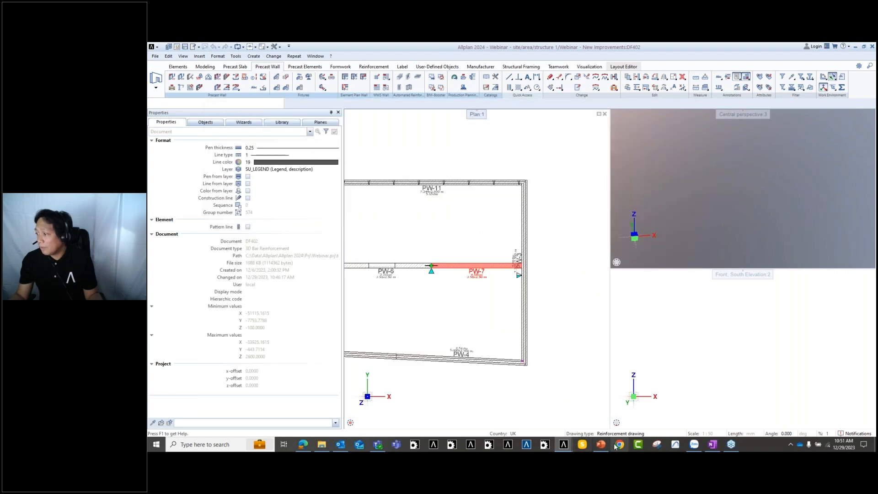
pyautogui.moveTo(563, 444)
pyautogui.click(632, 409)
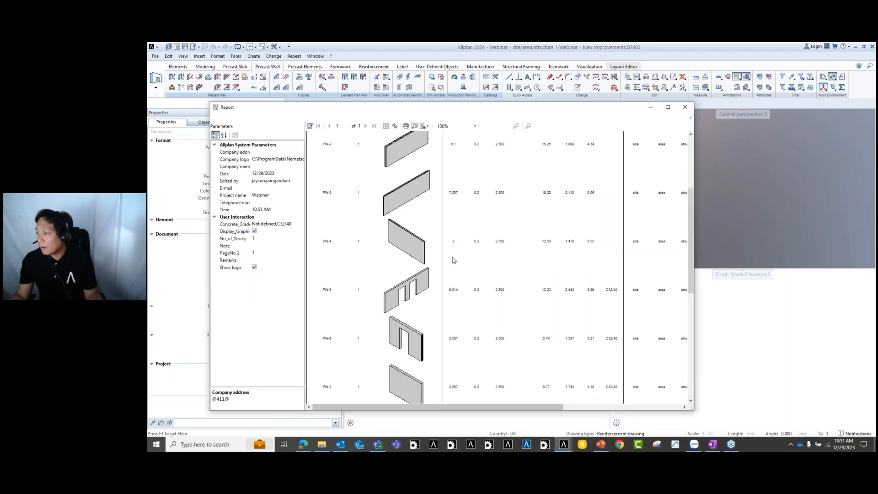
pyautogui.click(410, 155)
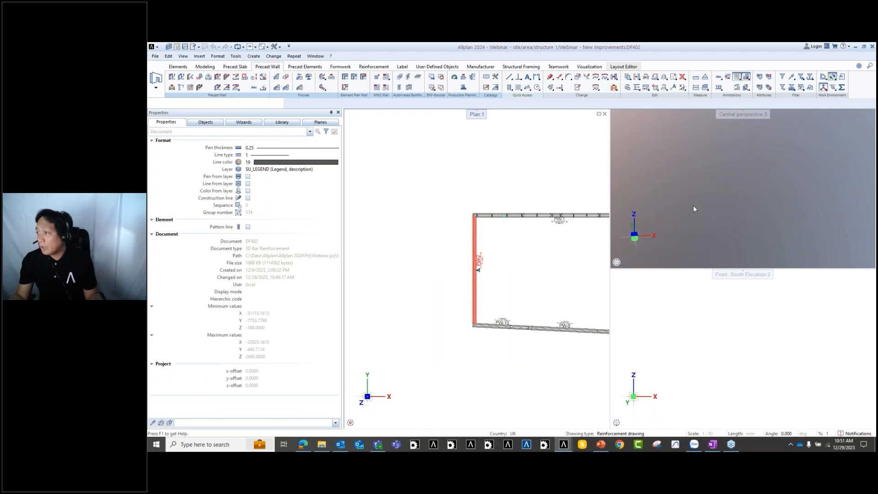
pyautogui.moveTo(563, 444)
pyautogui.click(618, 398)
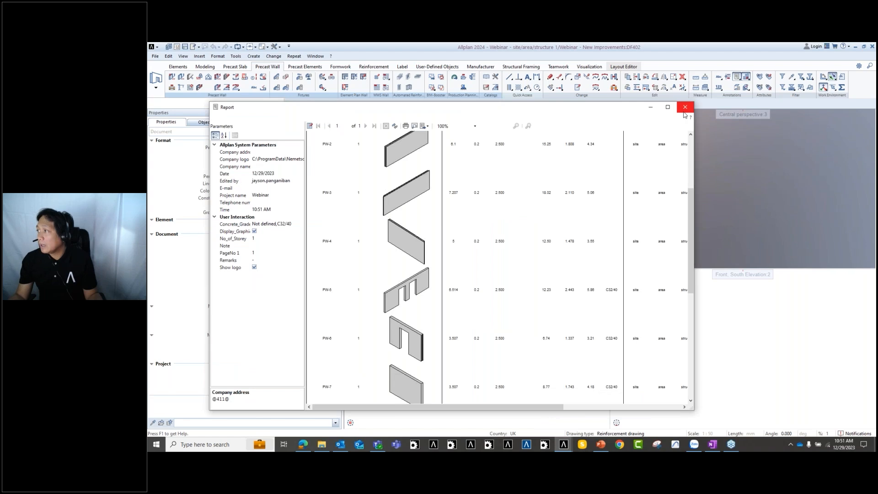
pyautogui.click(684, 107)
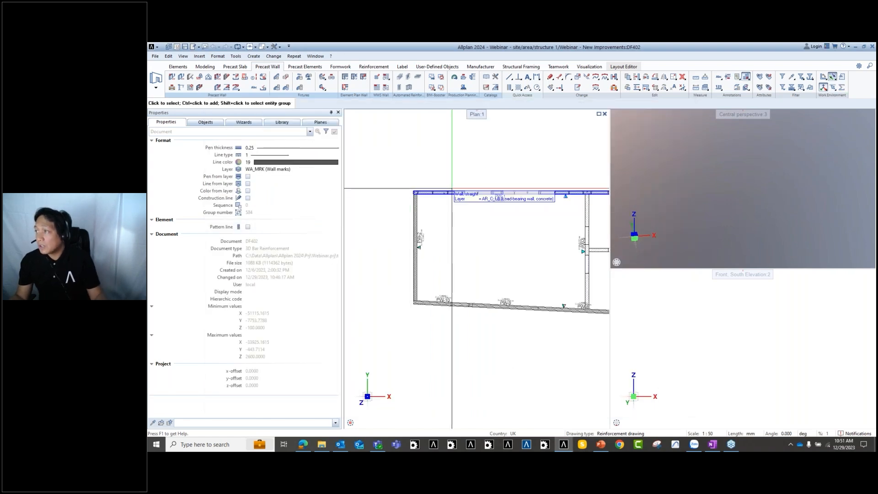
# Generate NC production data for double wall PW-2 with the PXML driver, accepting the validator messages.
pyautogui.click(463, 79)
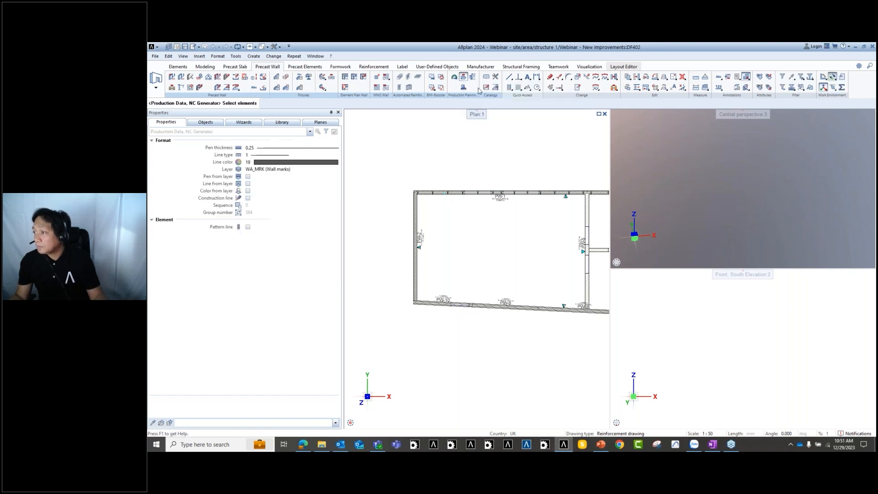
pyautogui.click(408, 266)
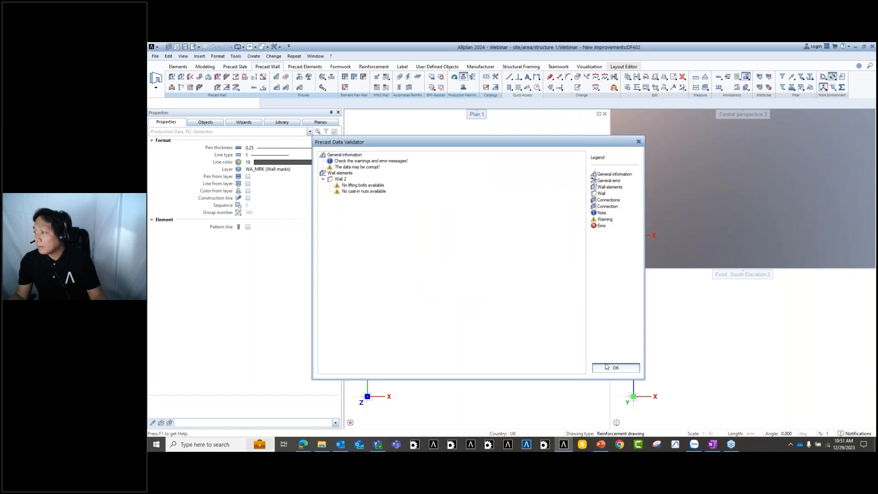
pyautogui.click(604, 365)
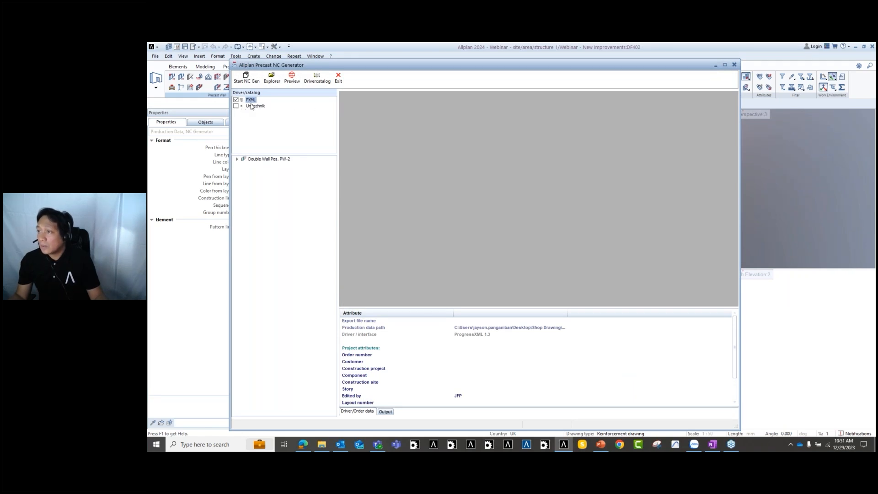
pyautogui.click(246, 78)
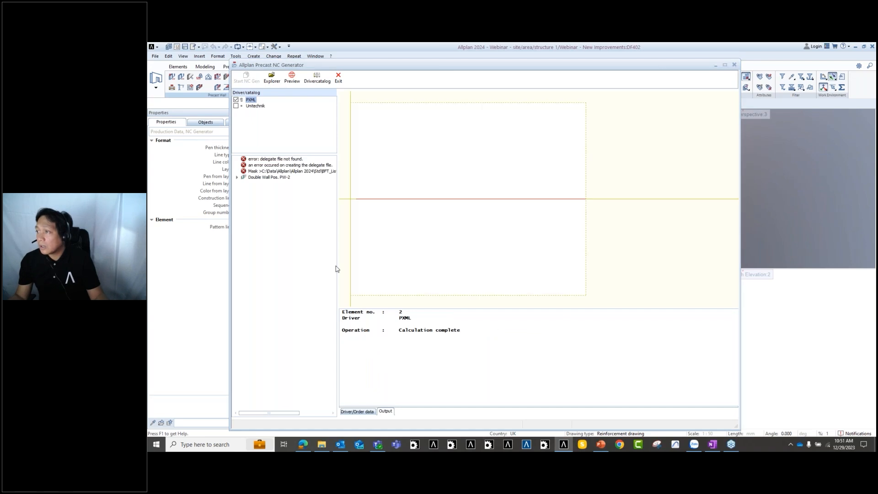
pyautogui.click(557, 274)
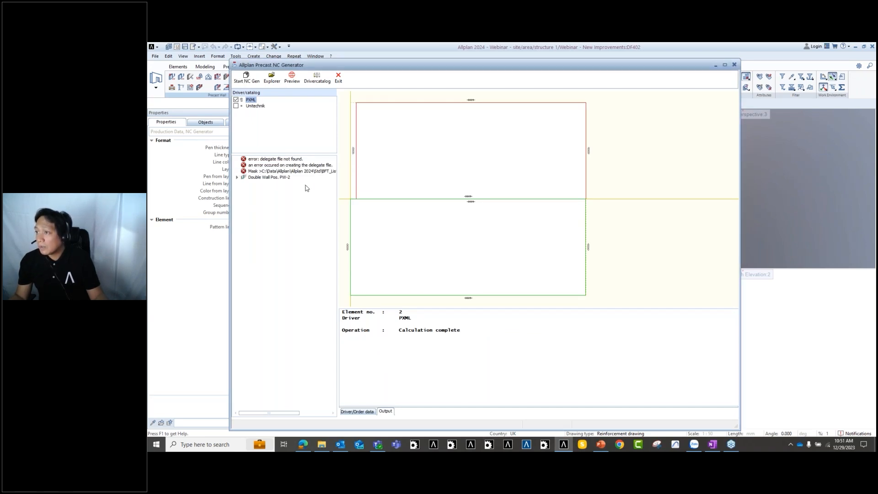
# Read through the generated PXML file of wall PW-2 and exit the NC Generator.
pyautogui.click(256, 177)
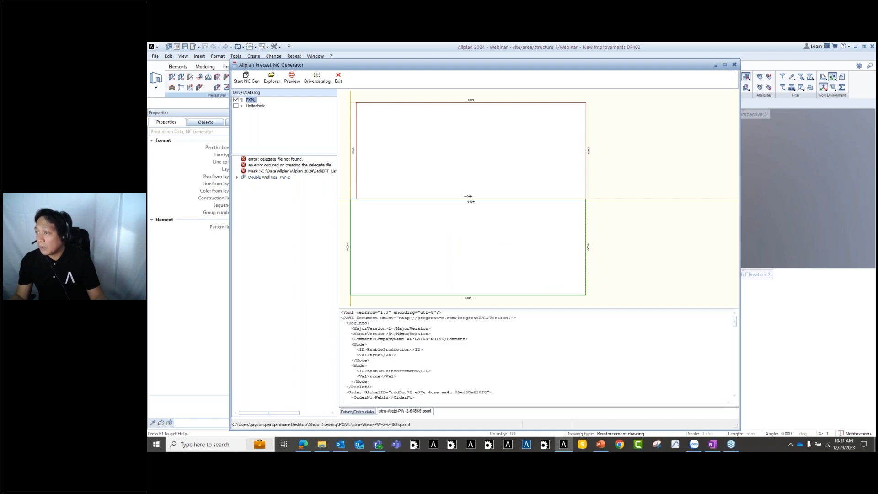
pyautogui.scroll(-5, 410, 347)
pyautogui.scroll(-10, 413, 350)
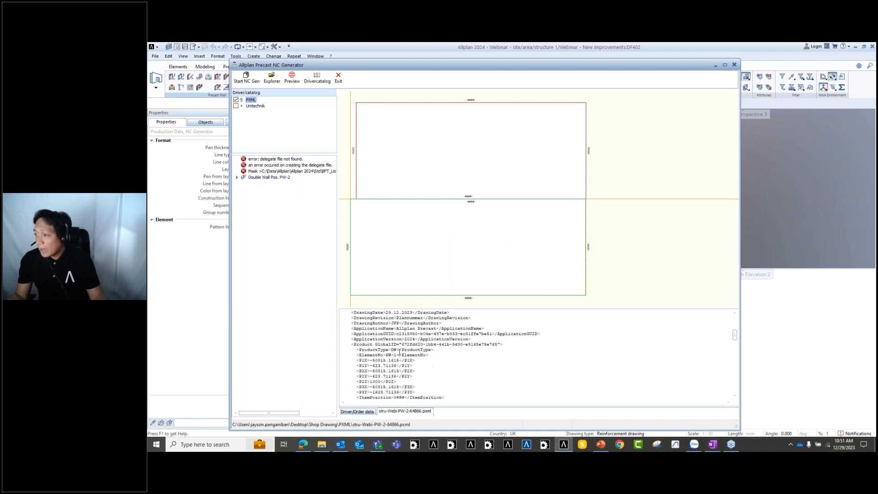
pyautogui.scroll(-5, 412, 350)
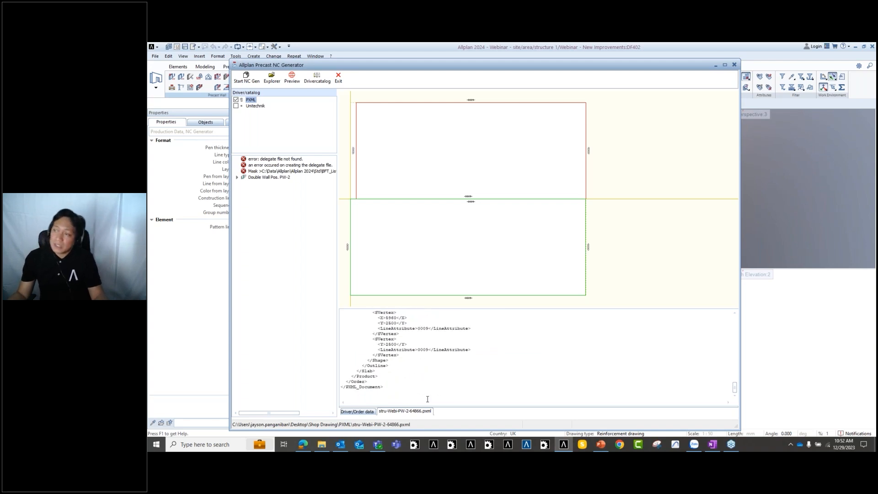
pyautogui.scroll(15, 427, 398)
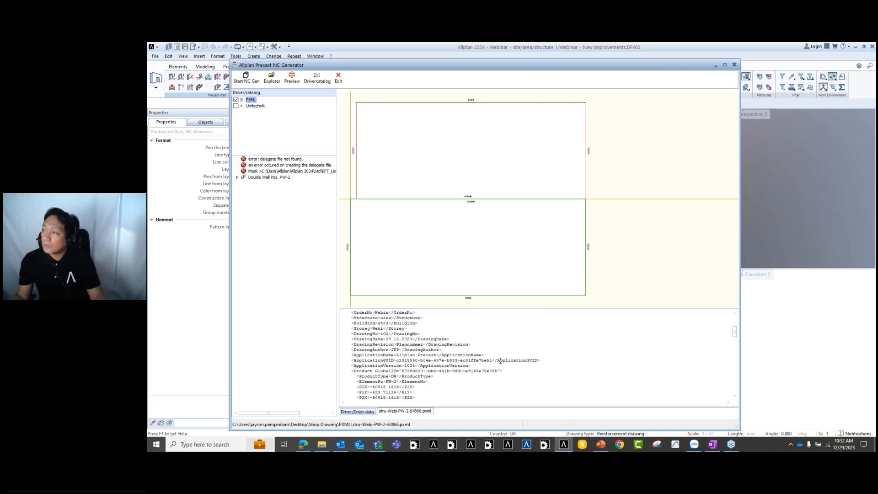
pyautogui.scroll(5, 500, 361)
pyautogui.scroll(1, 499, 359)
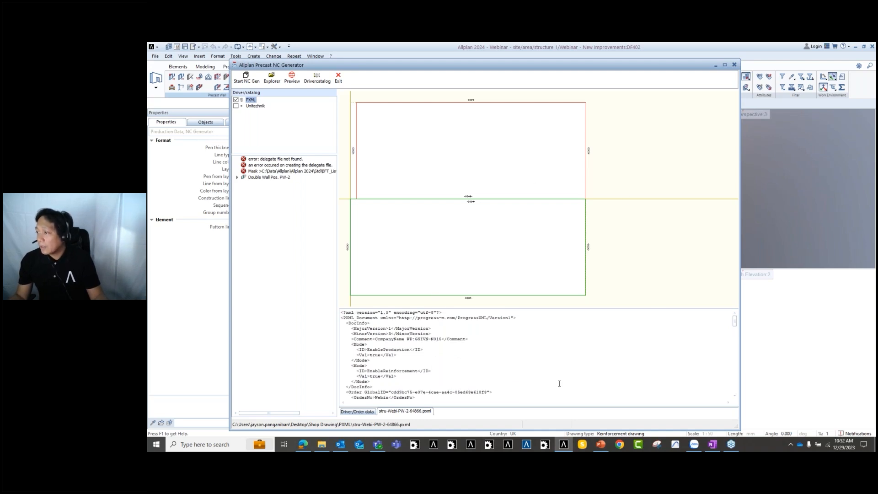
pyautogui.click(732, 66)
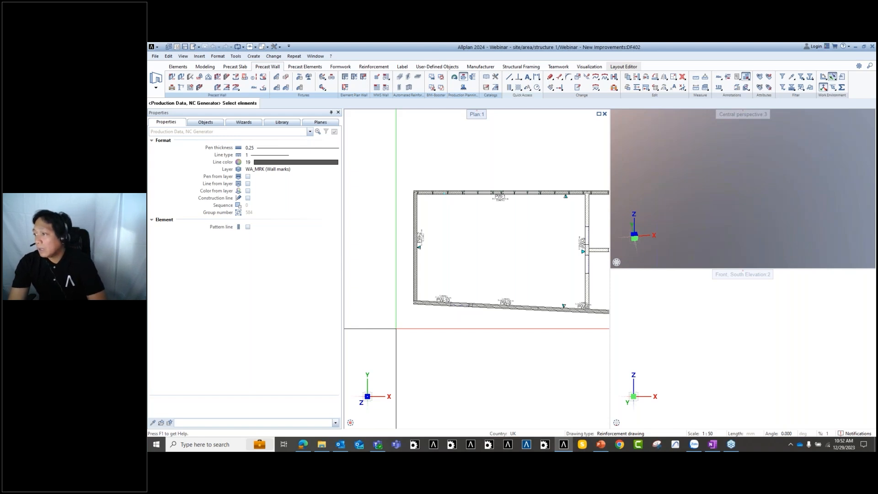
pyautogui.moveTo(543, 353); pyautogui.dragTo(413, 342, button='middle')
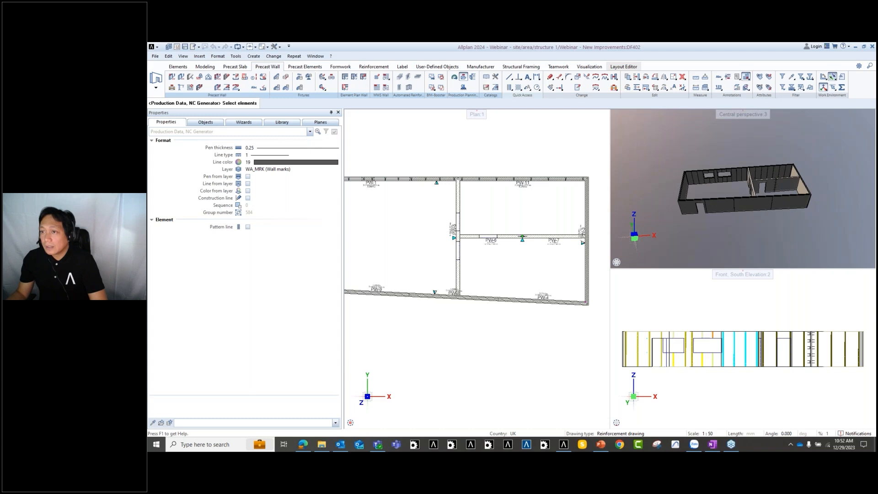
pyautogui.hotkey('alt', 'Tab')
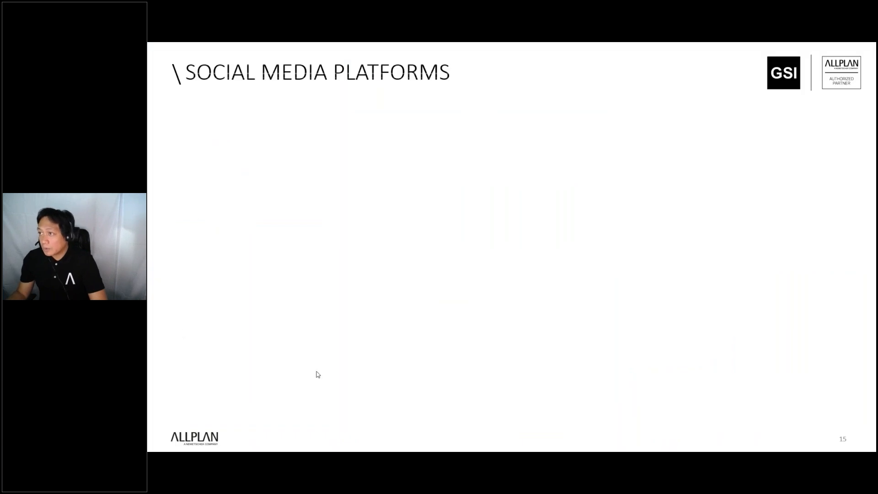
pyautogui.press('Right')
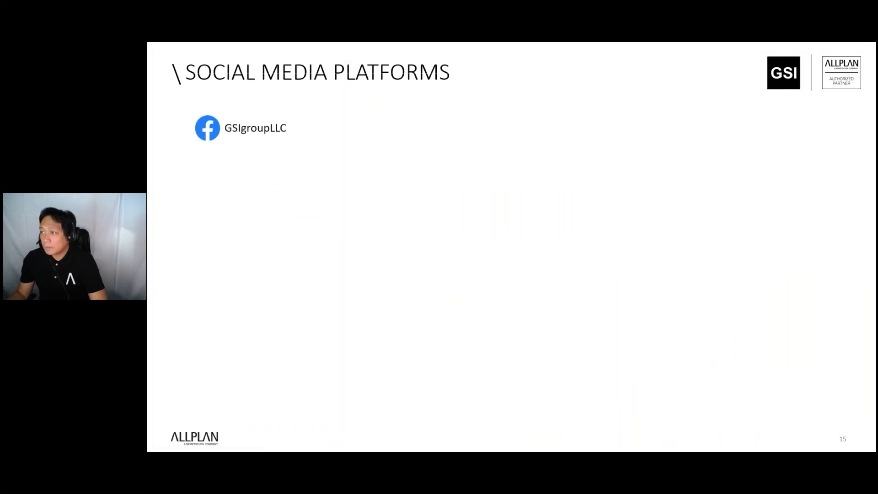
pyautogui.press('Right')
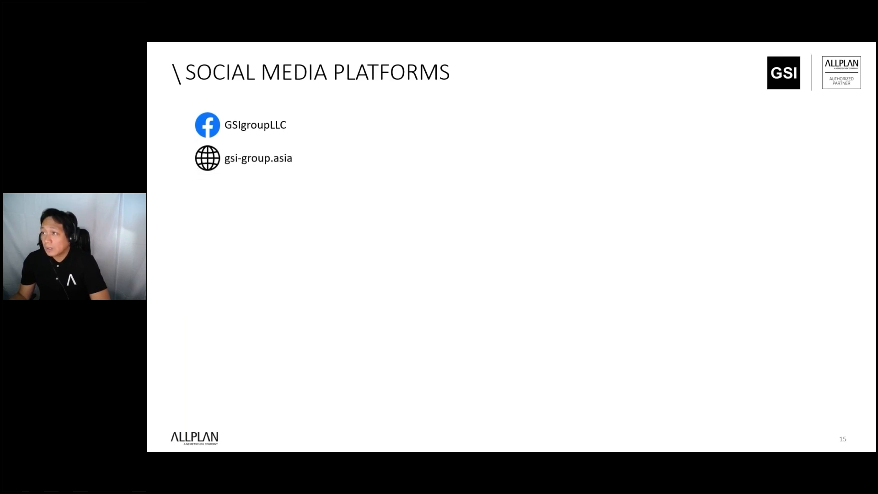
pyautogui.press('Right')
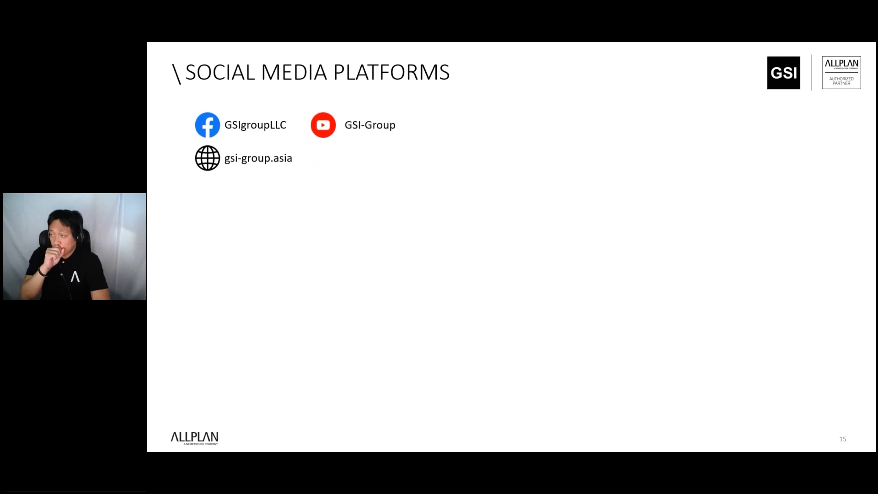
pyautogui.press('Right')
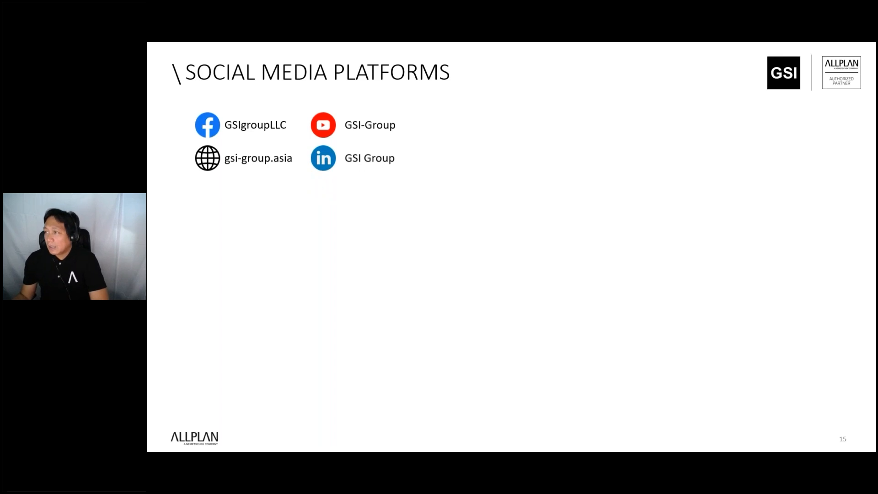
pyautogui.press('Right')
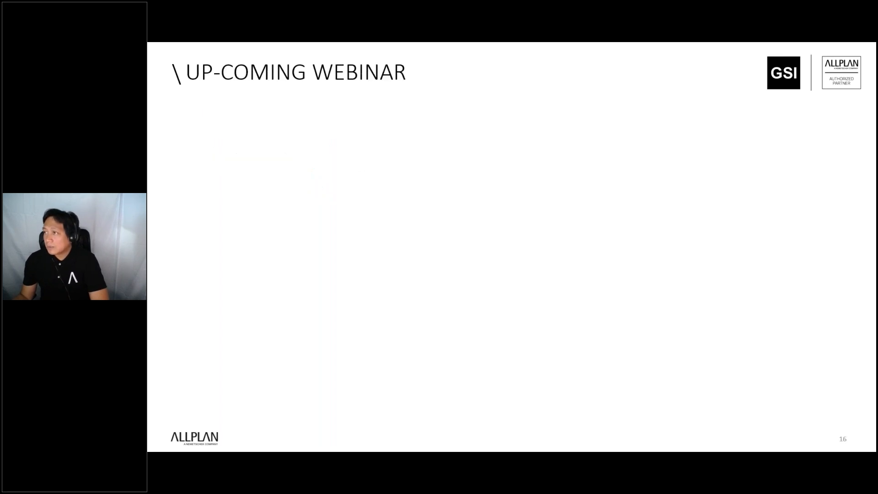